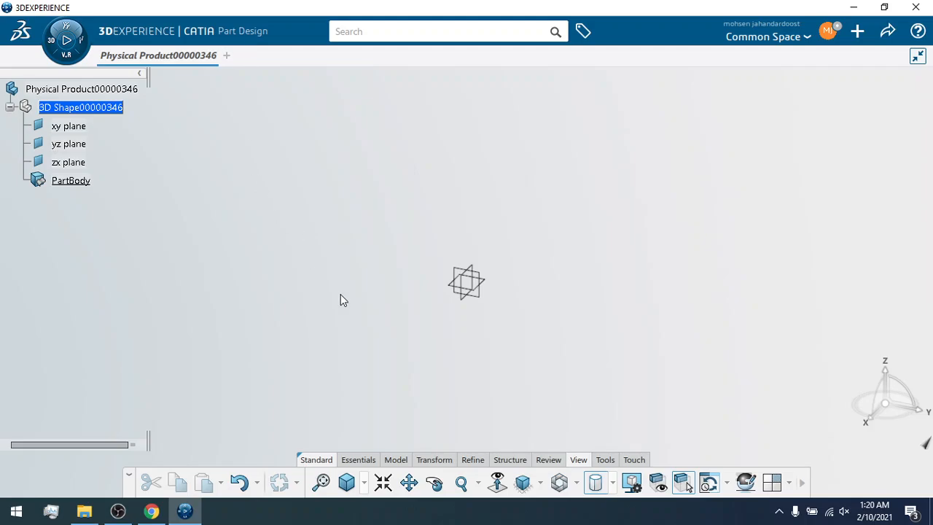
Show the modeling tools and look over the Pad and Pocket command variants.
{"action": "left_click", "coordinate": [395, 460]}
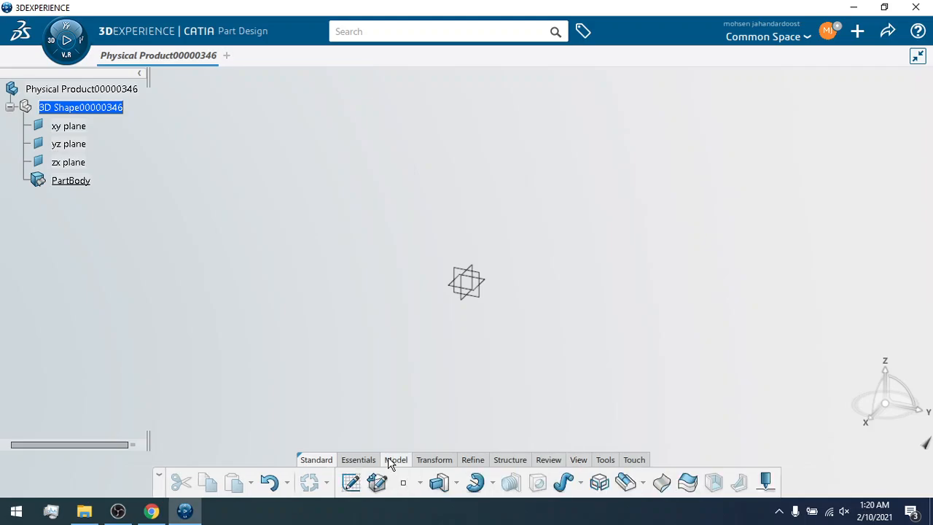
{"action": "left_click", "coordinate": [456, 482]}
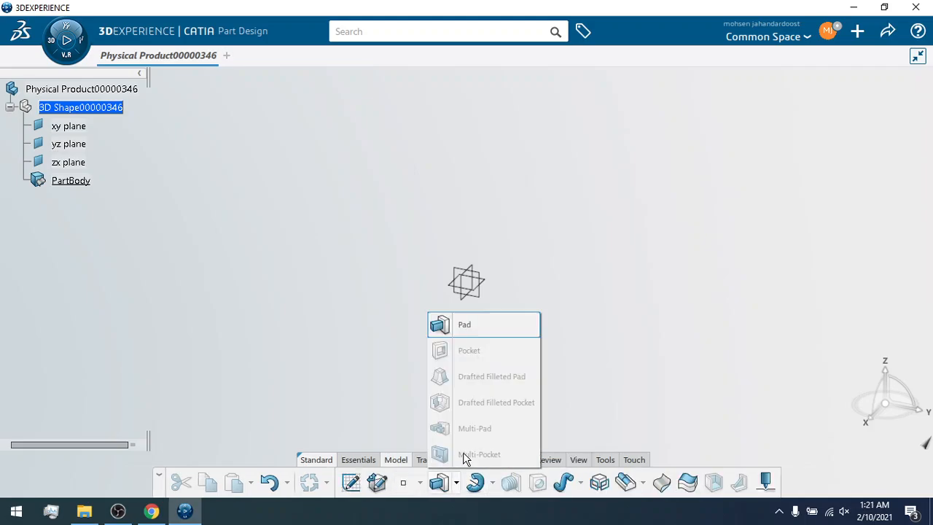
{"action": "left_click", "coordinate": [586, 328]}
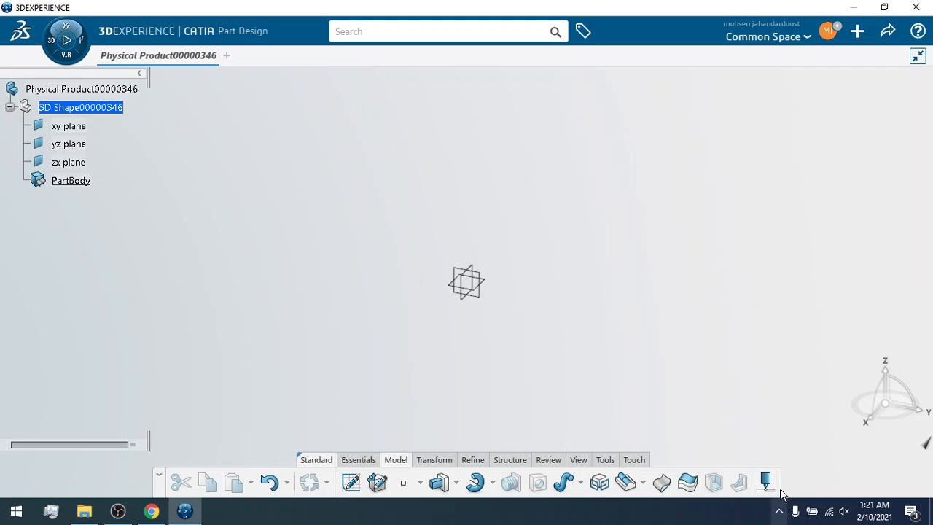
Switch to the 3DDashboard in Chrome, search the compass apps for "part", and look through the matching apps.
{"action": "left_click", "coordinate": [779, 514]}
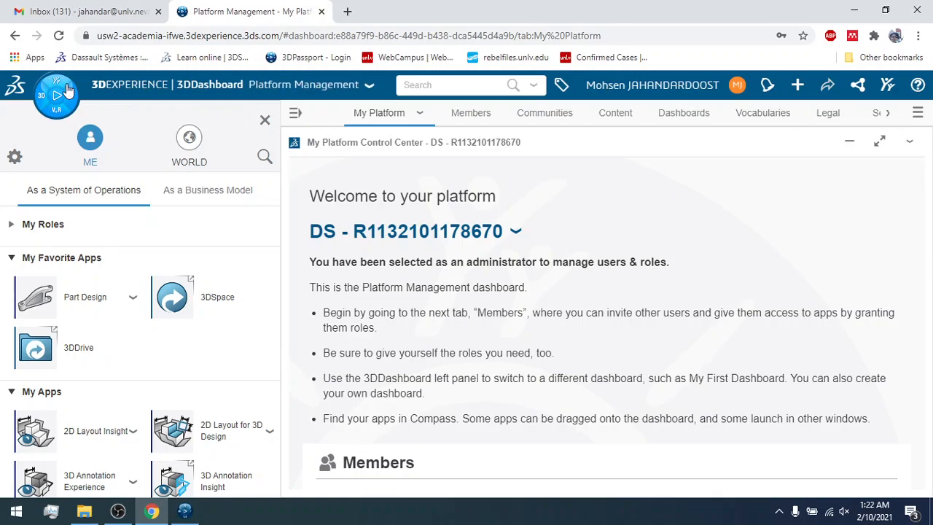
{"action": "left_click", "coordinate": [40, 106]}
{"action": "left_click", "coordinate": [264, 157]}
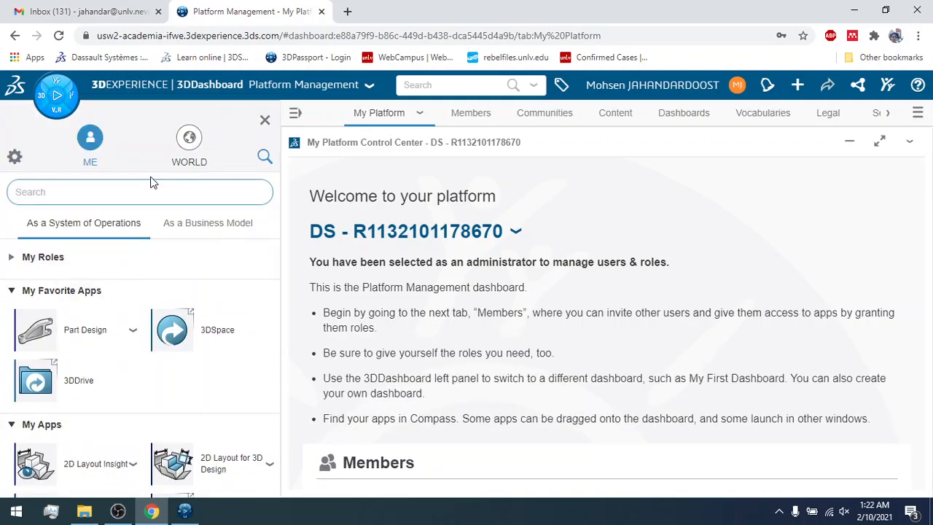
{"action": "type", "text": "part"}
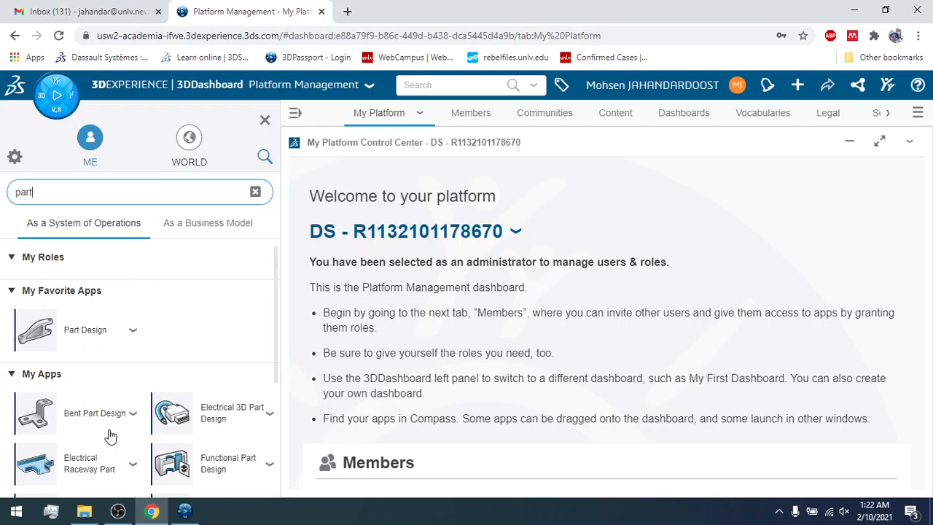
{"action": "scroll", "coordinate": [95, 435], "scroll_direction": "down", "scroll_amount": 1}
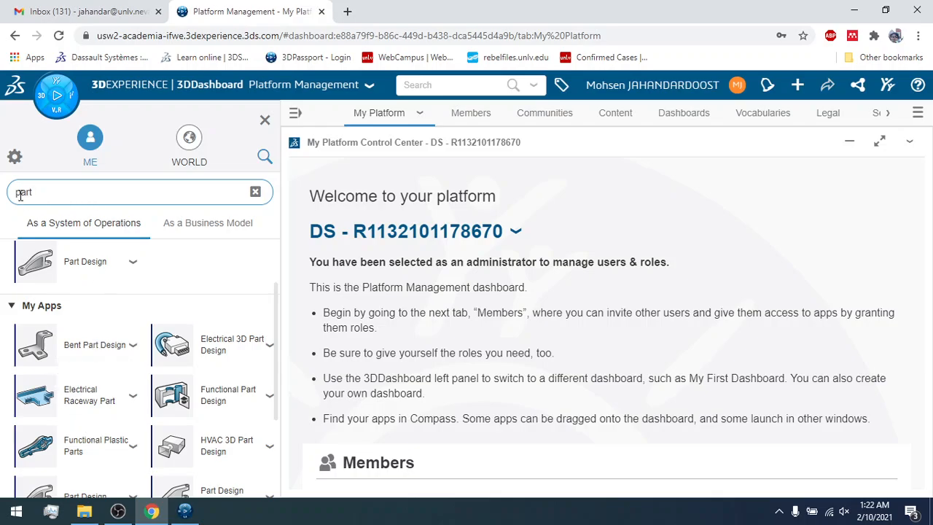
{"action": "scroll", "coordinate": [131, 384], "scroll_direction": "down", "scroll_amount": 1}
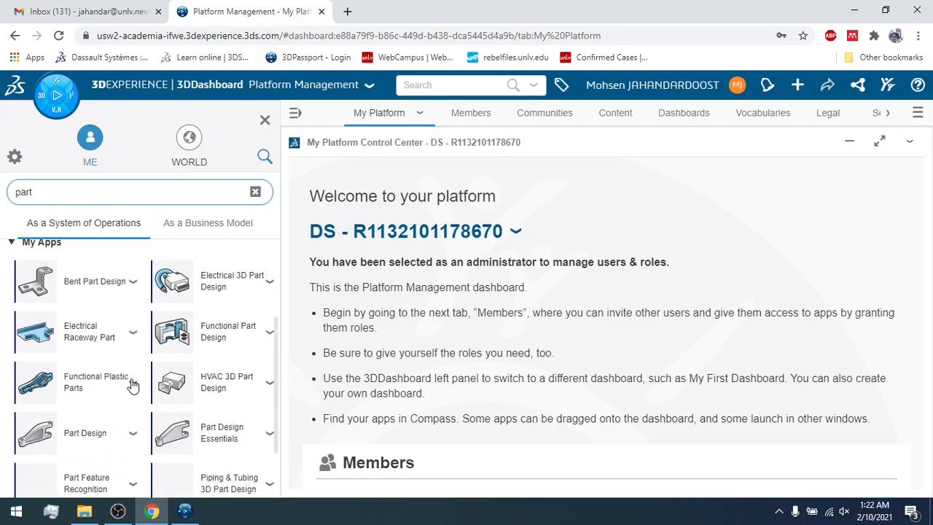
{"action": "scroll", "coordinate": [131, 384], "scroll_direction": "up", "scroll_amount": 2}
{"action": "scroll", "coordinate": [162, 440], "scroll_direction": "down", "scroll_amount": 2}
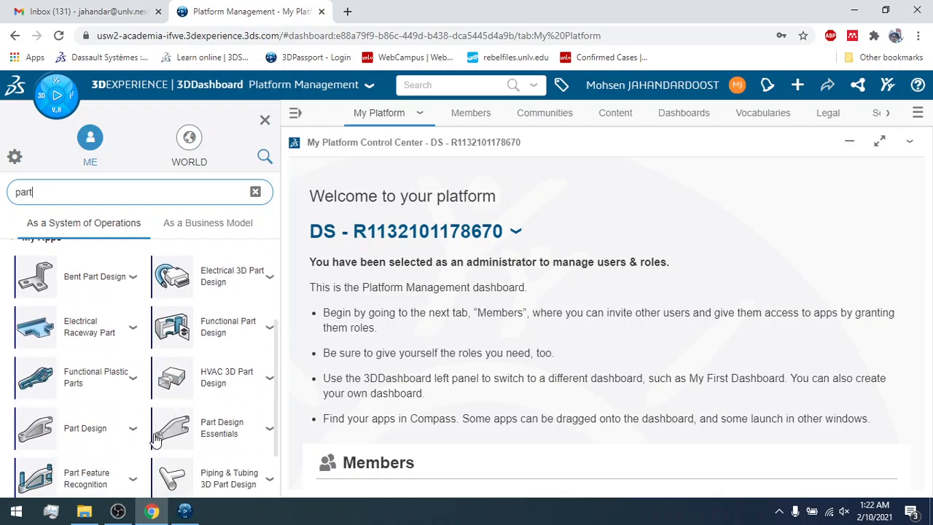
{"action": "scroll", "coordinate": [121, 428], "scroll_direction": "up", "scroll_amount": 2}
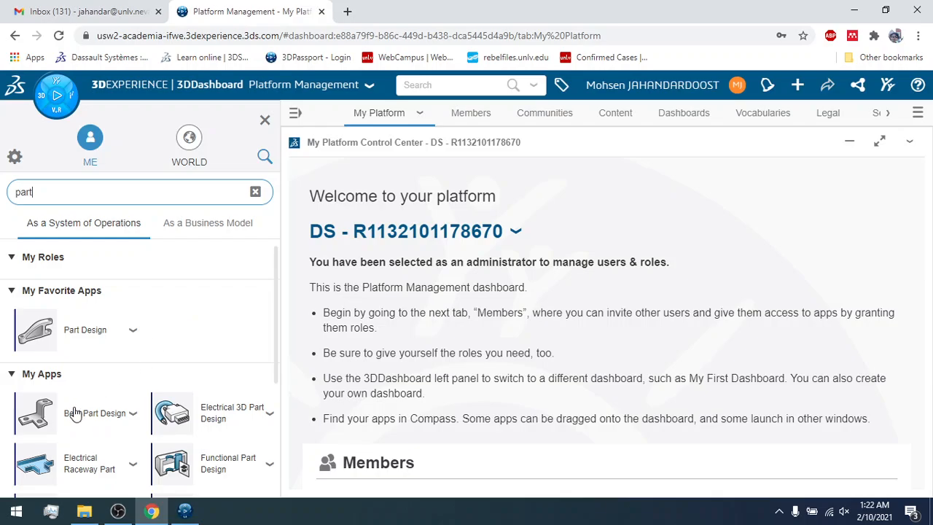
Add Bent Part Design to the favorite apps and remove it from the favorites again.
{"action": "left_click_drag", "start_coordinate": [39, 423], "coordinate": [169, 336]}
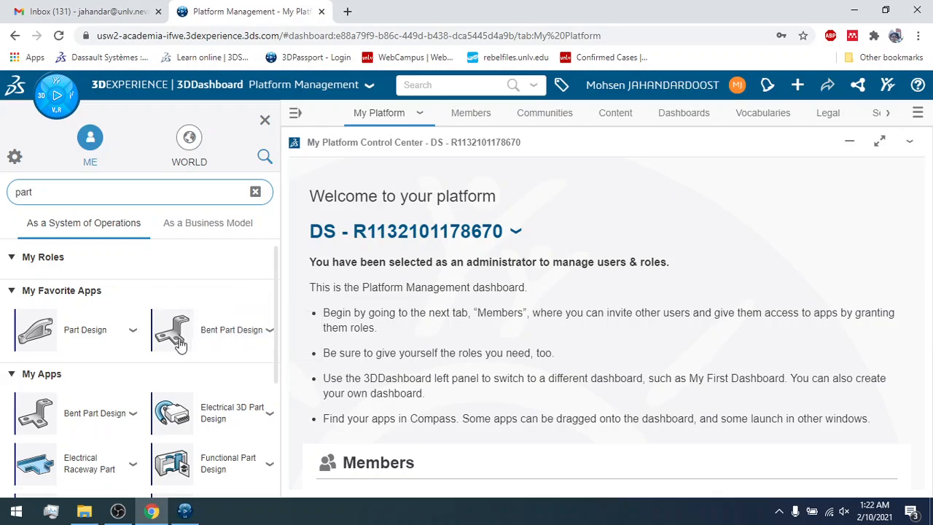
{"action": "left_click_drag", "start_coordinate": [201, 343], "coordinate": [252, 293]}
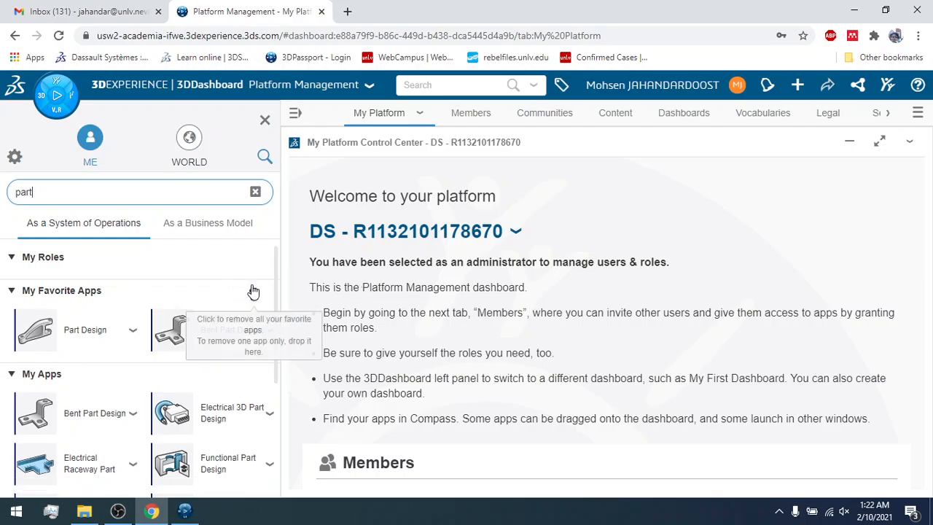
{"action": "left_click_drag", "start_coordinate": [196, 333], "coordinate": [254, 297]}
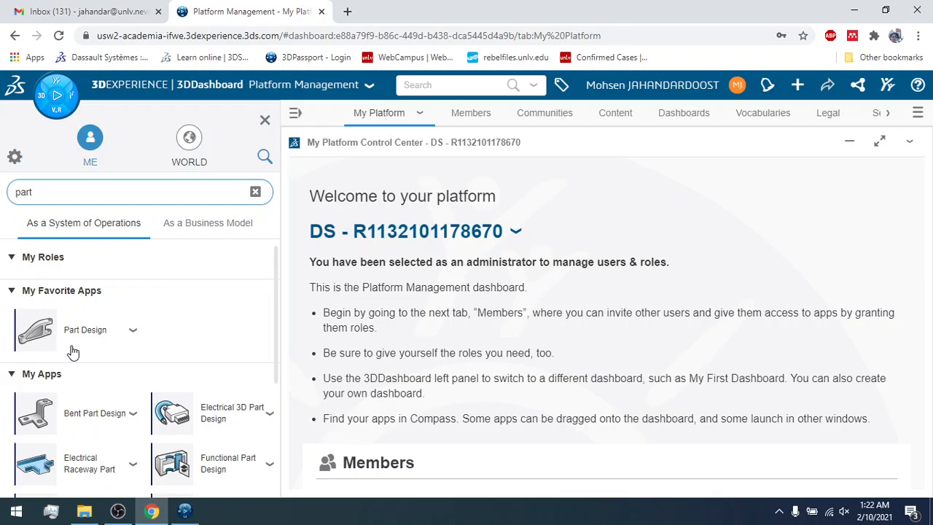
Switch back to the 3DEXPERIENCE desktop client, view its compass app list, and close the list.
{"action": "left_click", "coordinate": [184, 510]}
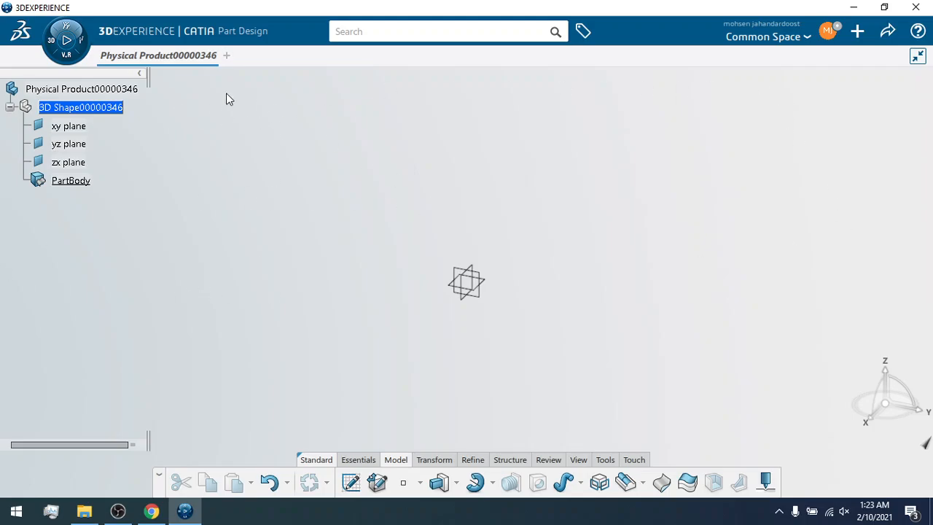
{"action": "left_click", "coordinate": [50, 46]}
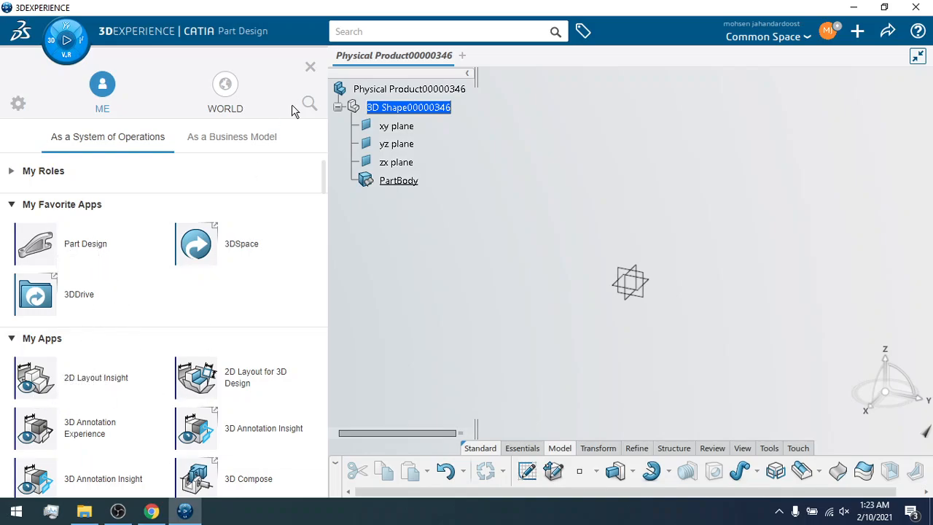
{"action": "left_click", "coordinate": [310, 67]}
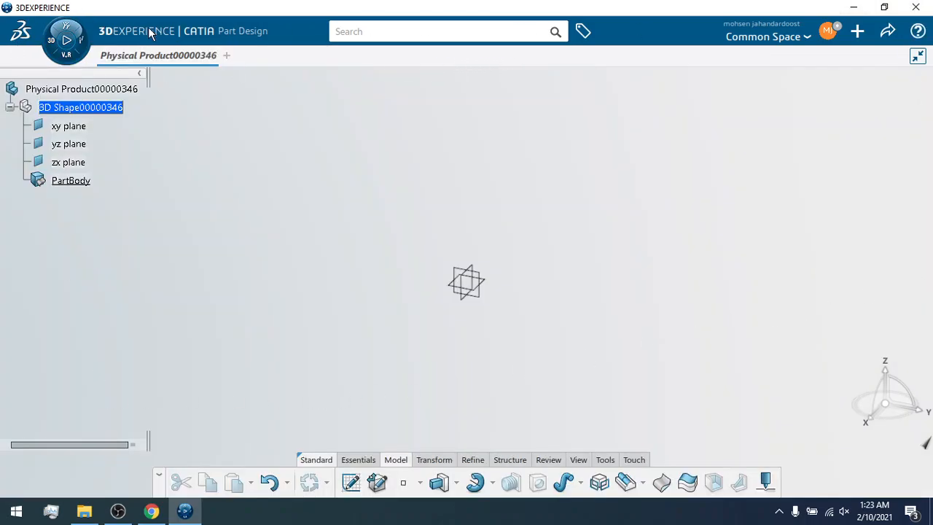
Open a new empty tab, view the compass app list from it, and close the tab to return to the product.
{"action": "left_click", "coordinate": [226, 55]}
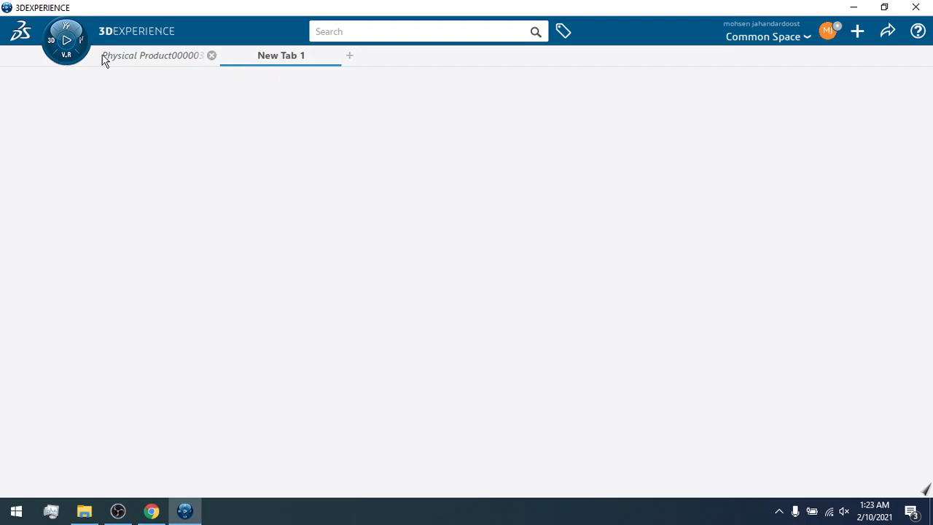
{"action": "left_click", "coordinate": [55, 42]}
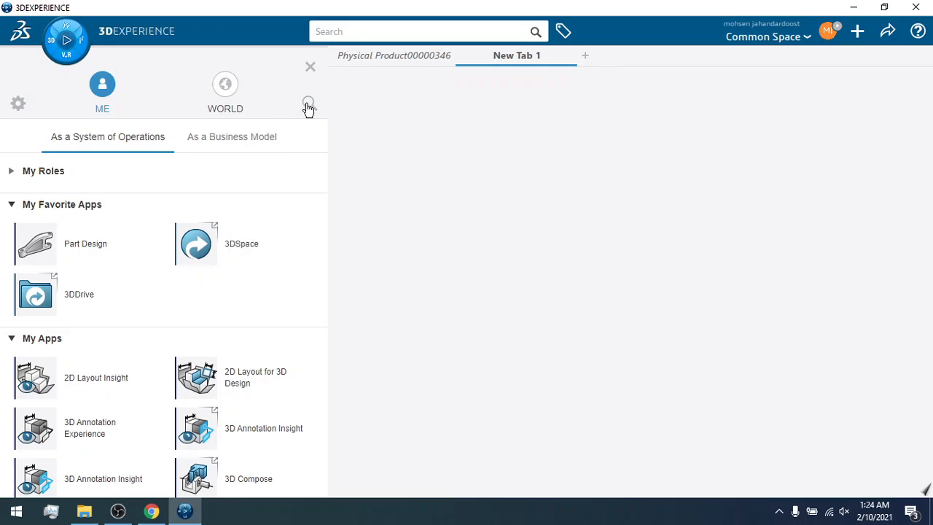
{"action": "left_click", "coordinate": [309, 71]}
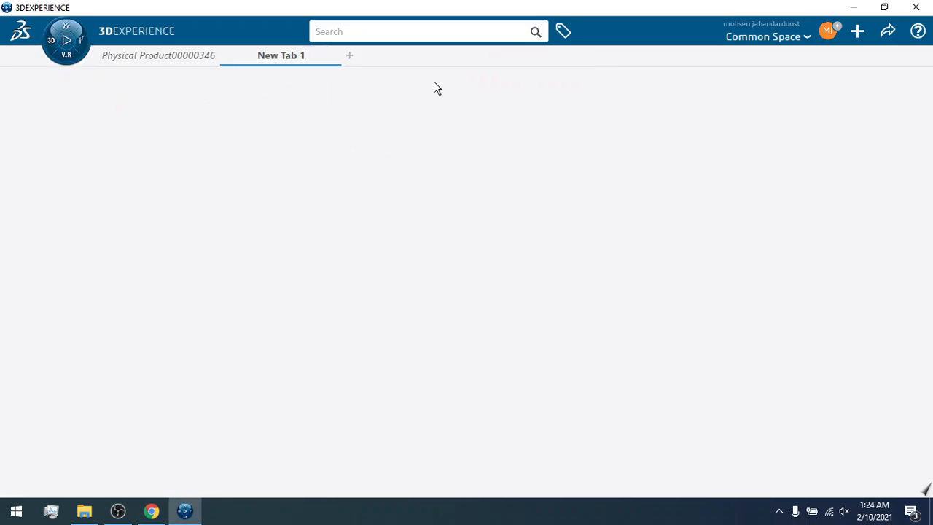
{"action": "left_click", "coordinate": [335, 57]}
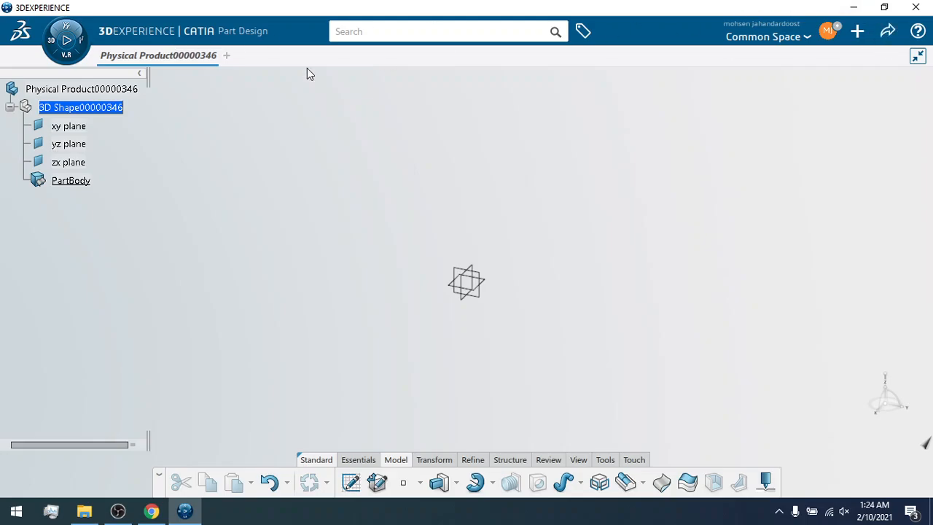
Look over the available save, share, export and print commands.
{"action": "left_click", "coordinate": [884, 35]}
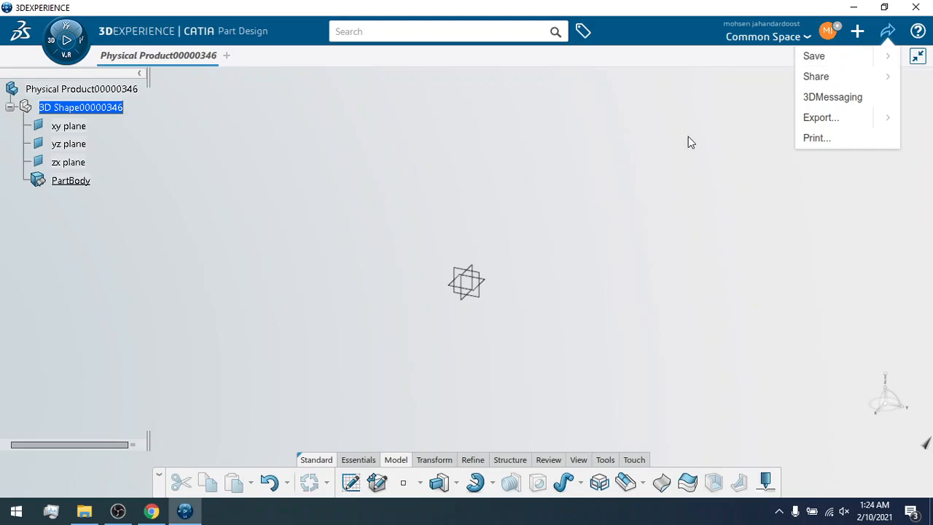
{"action": "left_click", "coordinate": [706, 122]}
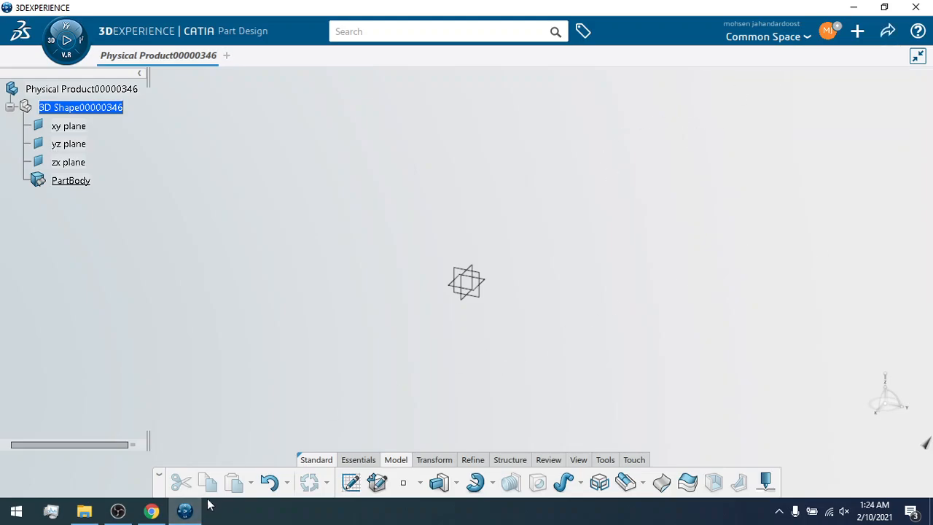
Switch to the browser dashboard, search the compass apps for "3d", and open 3DSpace to view the collaborative spaces.
{"action": "mouse_move", "coordinate": [185, 510]}
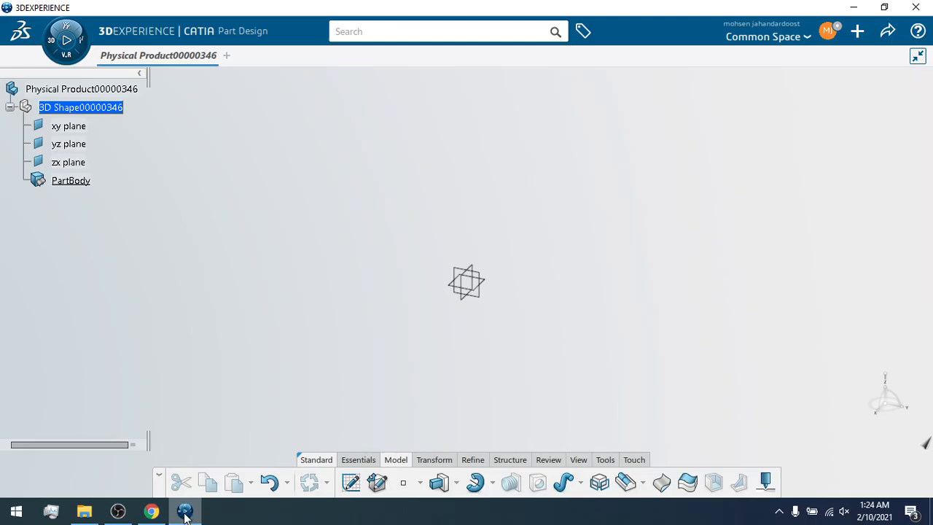
{"action": "left_click", "coordinate": [155, 511]}
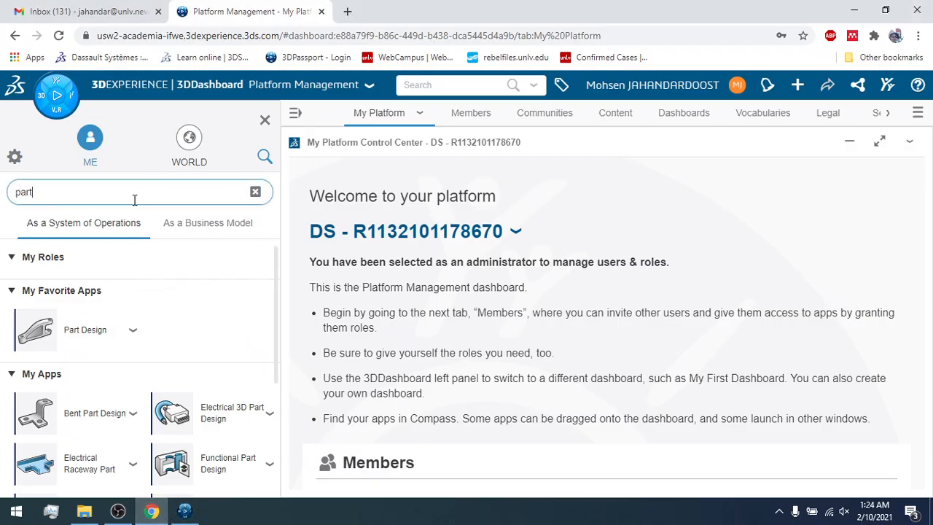
{"action": "left_click", "coordinate": [255, 192]}
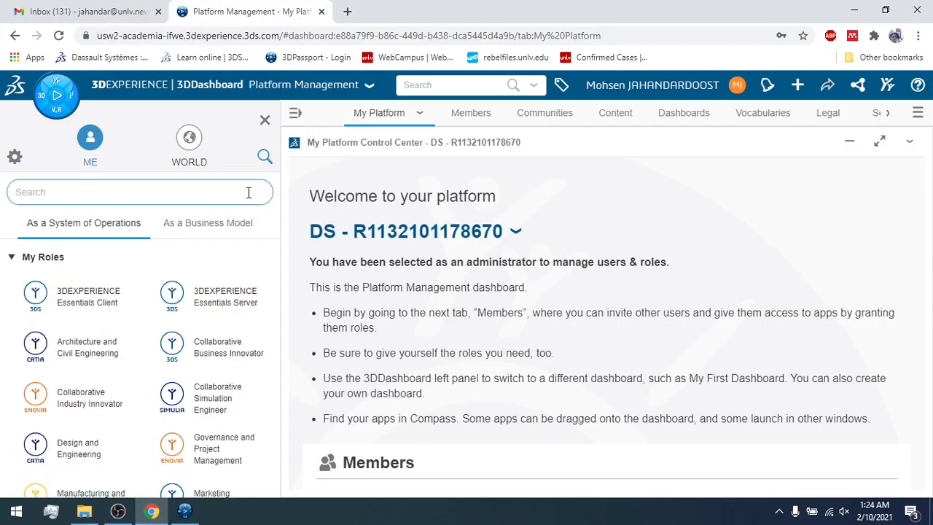
{"action": "type", "text": "e"}
{"action": "key", "text": "BackSpace"}
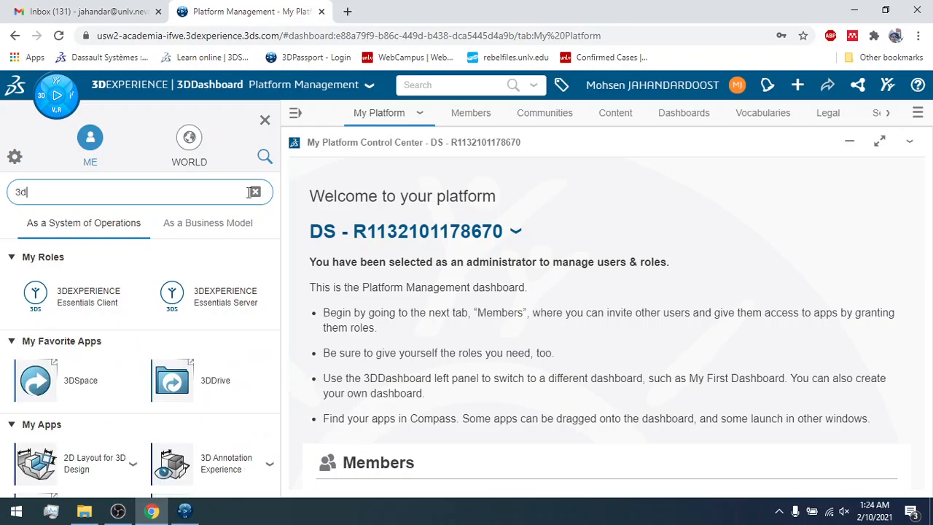
{"action": "left_click", "coordinate": [46, 379]}
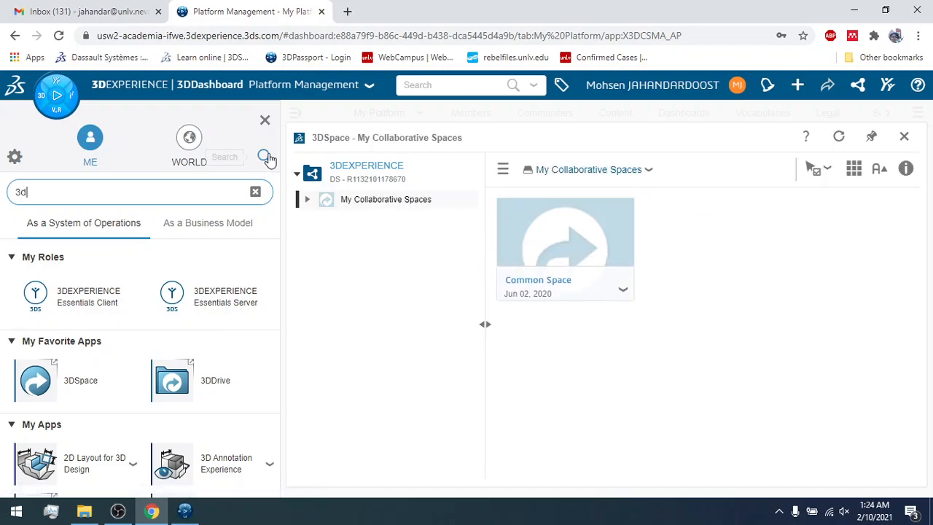
{"action": "left_click", "coordinate": [265, 119]}
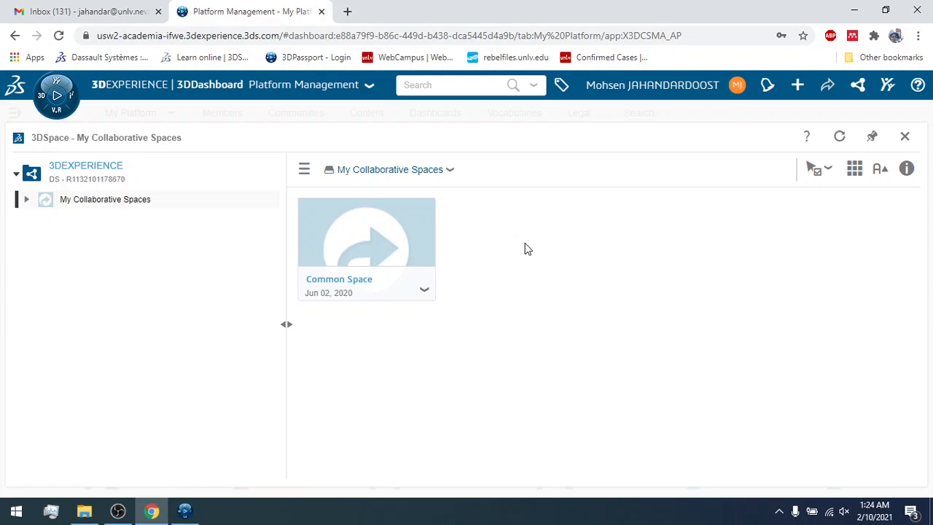
Switch back to the 3DEXPERIENCE desktop client and check the sharing options for the open product.
{"action": "left_click", "coordinate": [185, 510]}
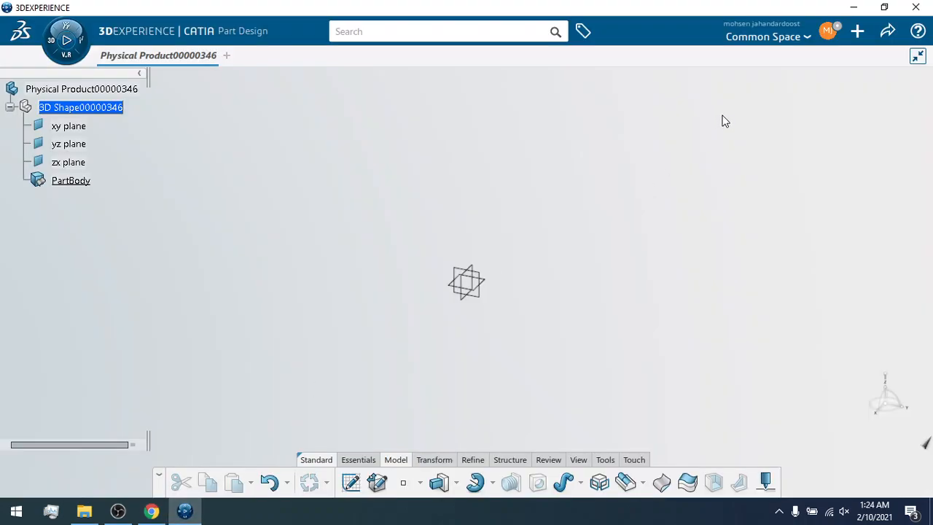
{"action": "left_click", "coordinate": [886, 36]}
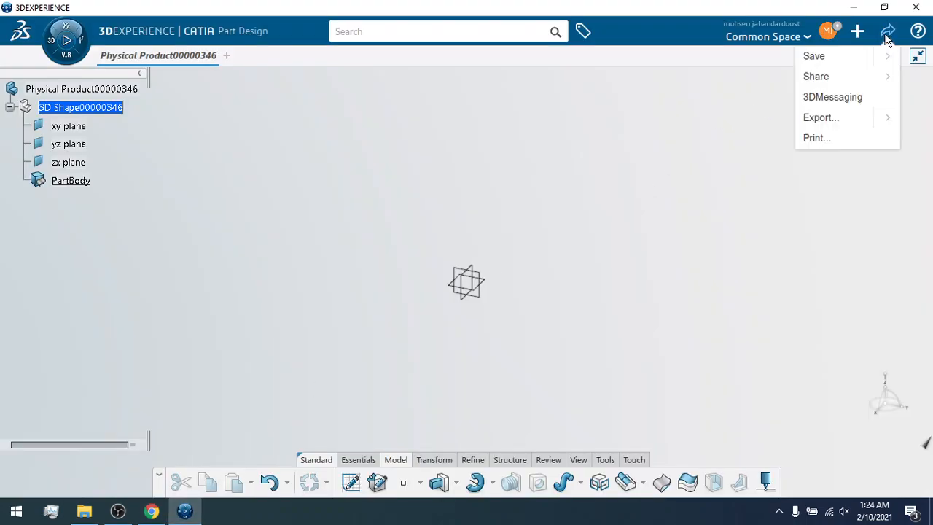
{"action": "left_click", "coordinate": [842, 77]}
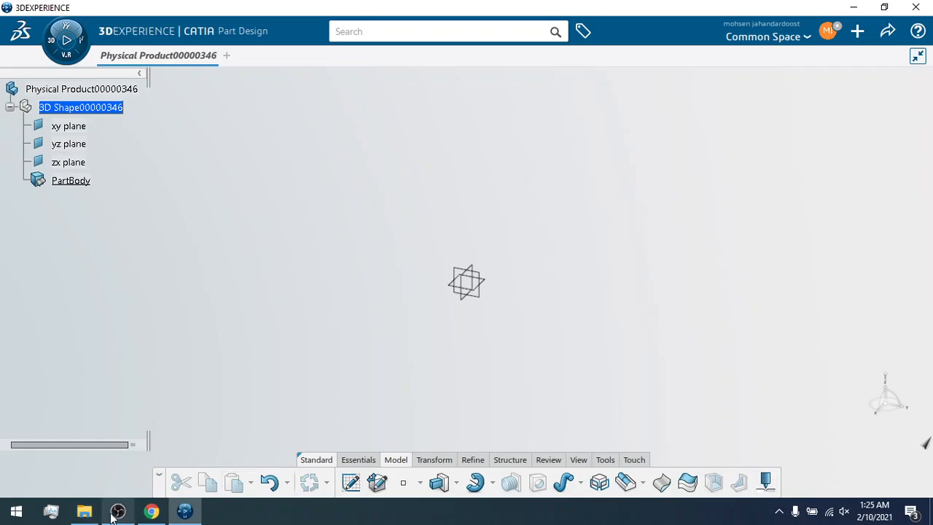
Switch to File Explorer, view the 3DEXPERIENCE Drive folder, and minimize the window.
{"action": "left_click", "coordinate": [85, 514]}
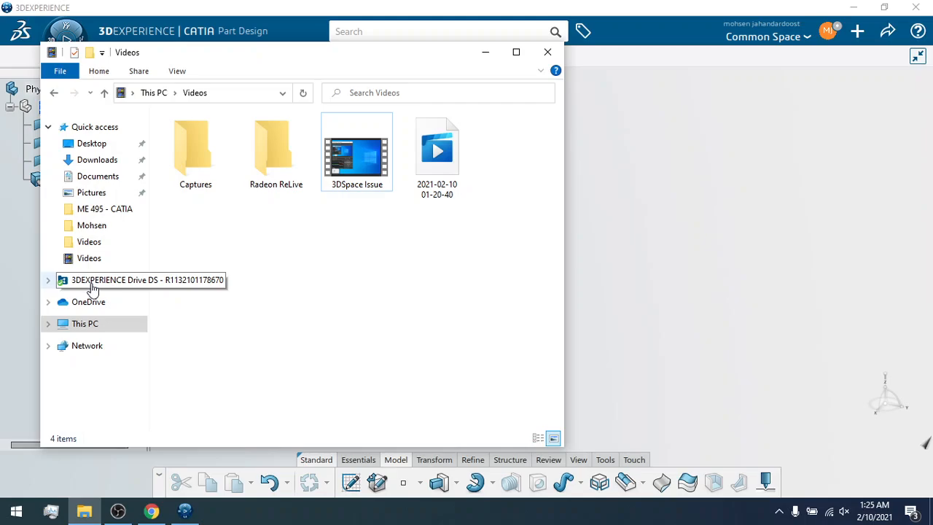
{"action": "left_click", "coordinate": [113, 282]}
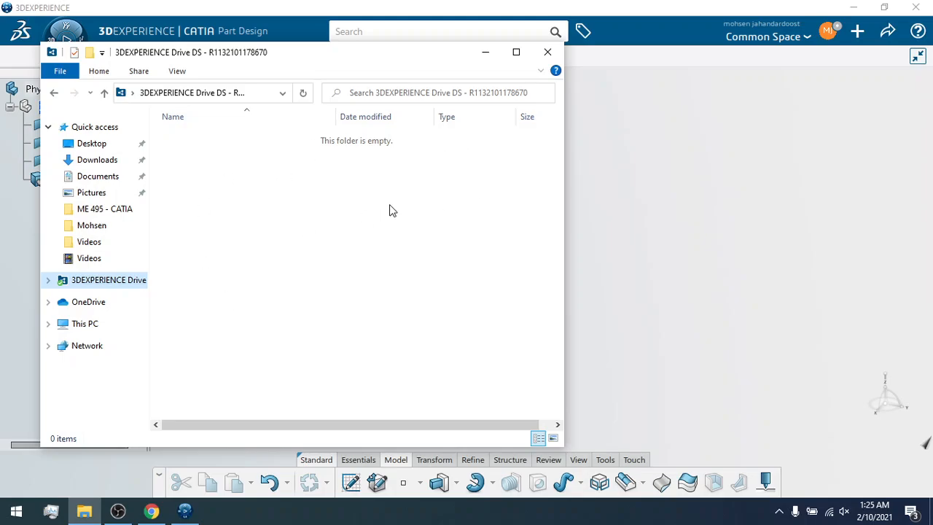
{"action": "left_click", "coordinate": [485, 52]}
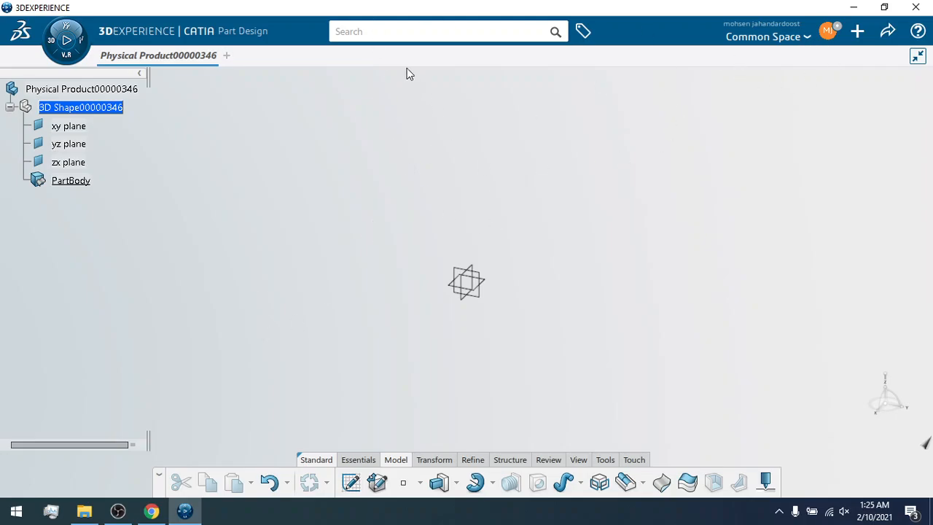
Change the title of the root physical product to "Extrude" in its properties.
{"action": "right_click", "coordinate": [82, 90]}
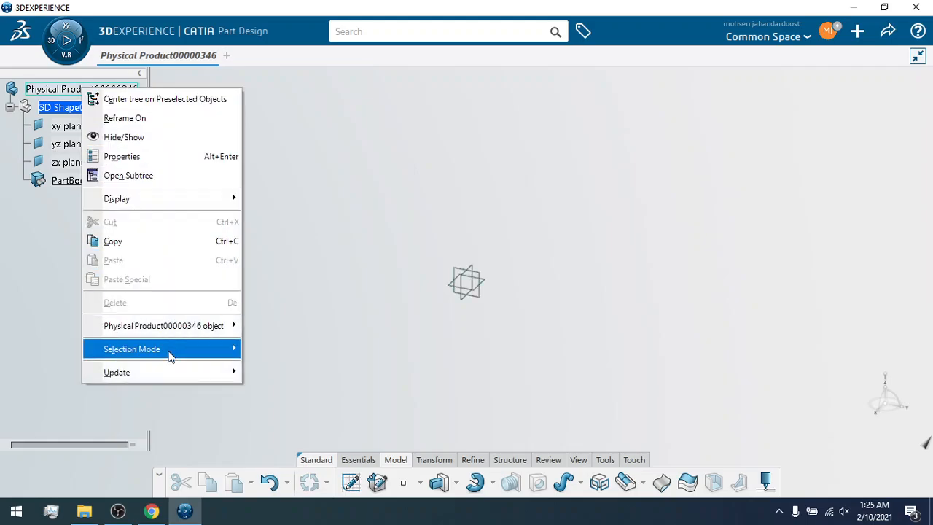
{"action": "left_click", "coordinate": [146, 156]}
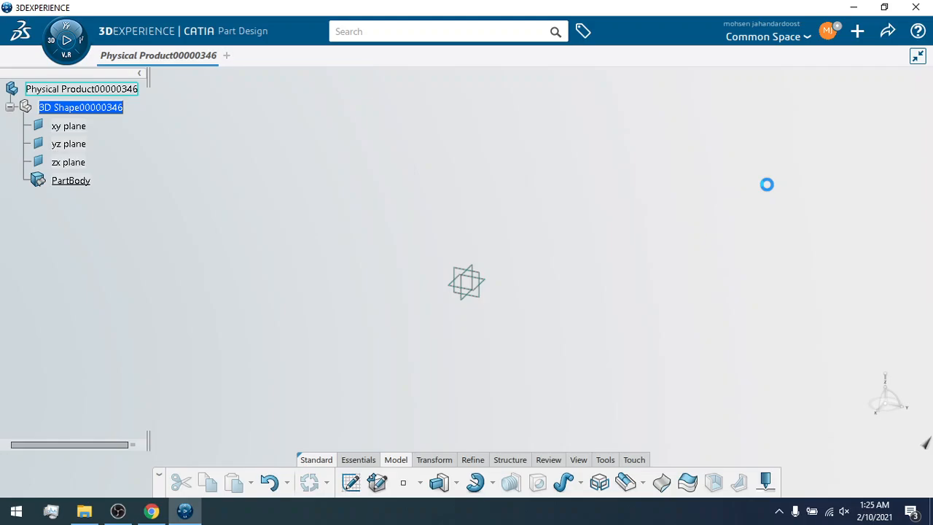
{"action": "left_click_drag", "start_coordinate": [765, 183], "coordinate": [673, 213]}
{"action": "type", "text": "Extrude"}
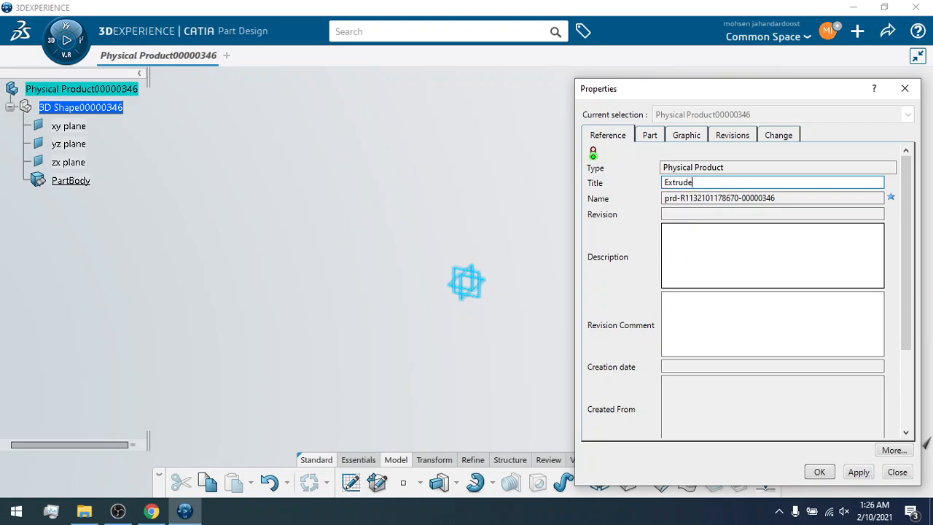
{"action": "left_click", "coordinate": [819, 471]}
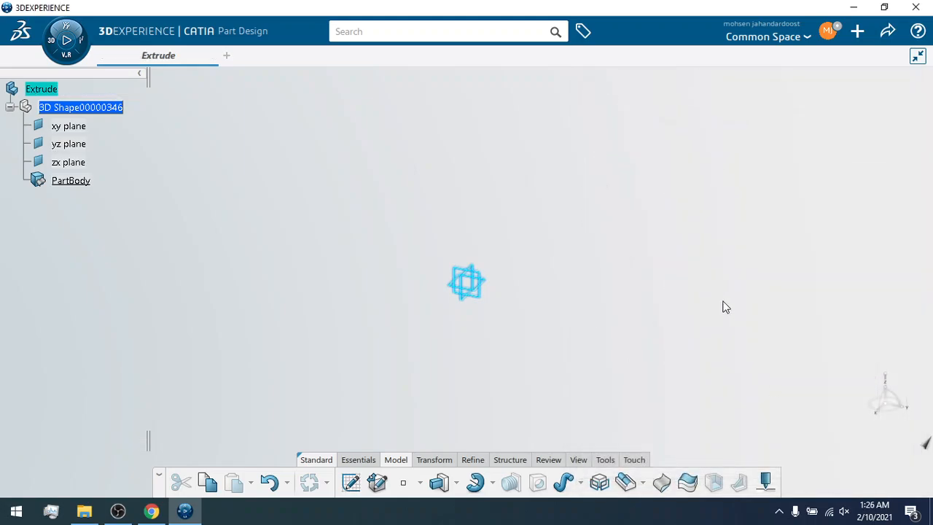
Change the title of the 3D shape under the product to "Extrude 1" in its properties.
{"action": "right_click", "coordinate": [82, 110]}
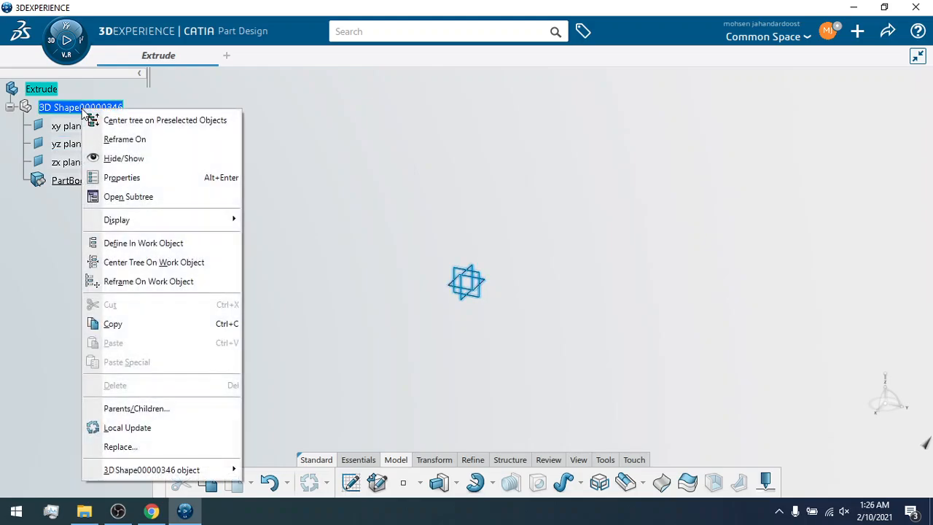
{"action": "left_click", "coordinate": [128, 178]}
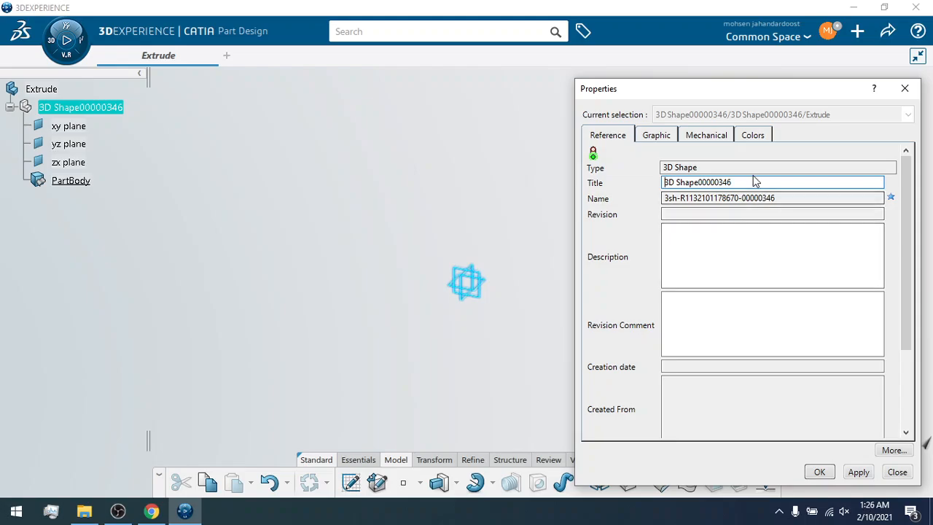
{"action": "left_click_drag", "start_coordinate": [758, 182], "coordinate": [614, 182]}
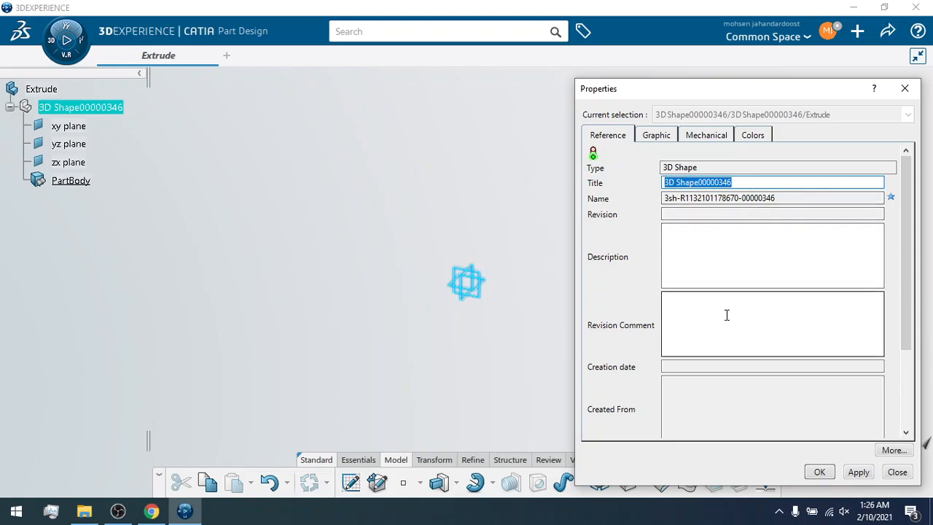
{"action": "type", "text": "Extrude 1"}
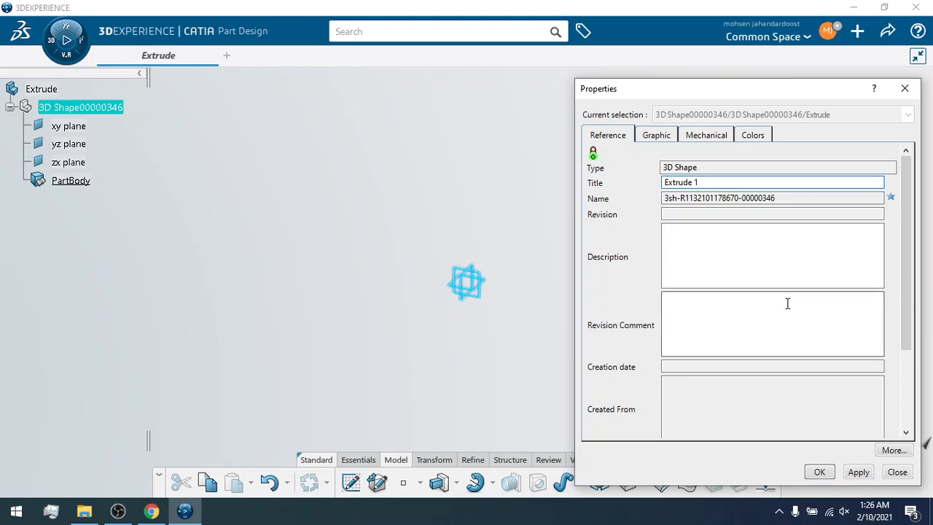
{"action": "left_click", "coordinate": [857, 472]}
{"action": "left_click", "coordinate": [820, 472]}
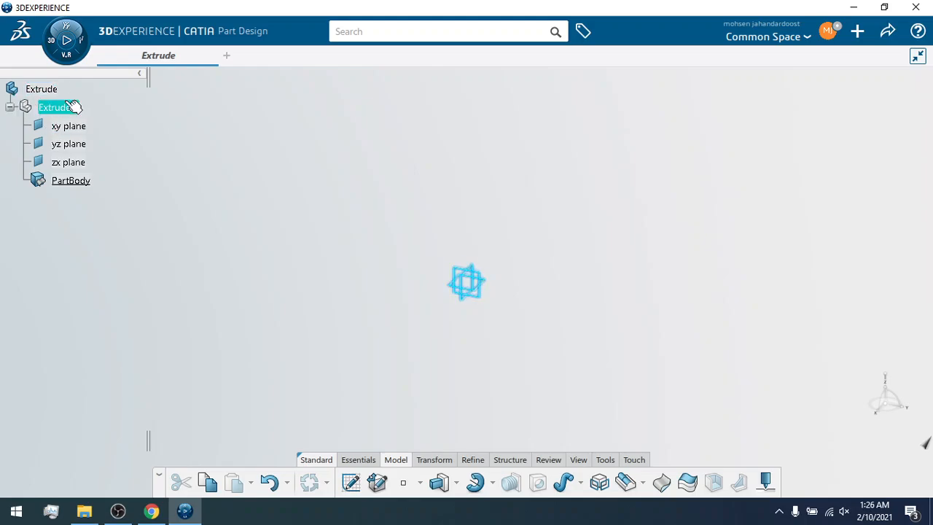
Start a sketch on the xy plane and draw a rectangle around the origin, about 202 mm wide and 123 mm high.
{"action": "left_click", "coordinate": [82, 186]}
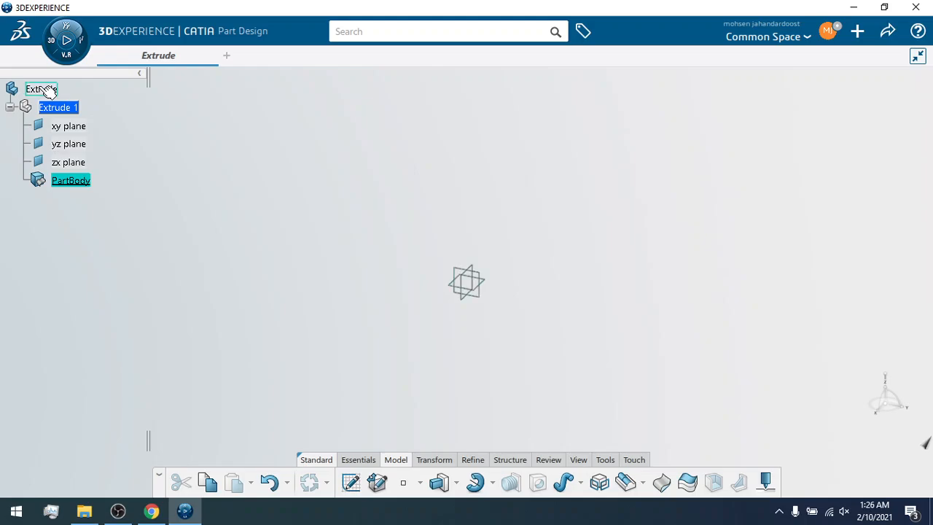
{"action": "left_click", "coordinate": [79, 167]}
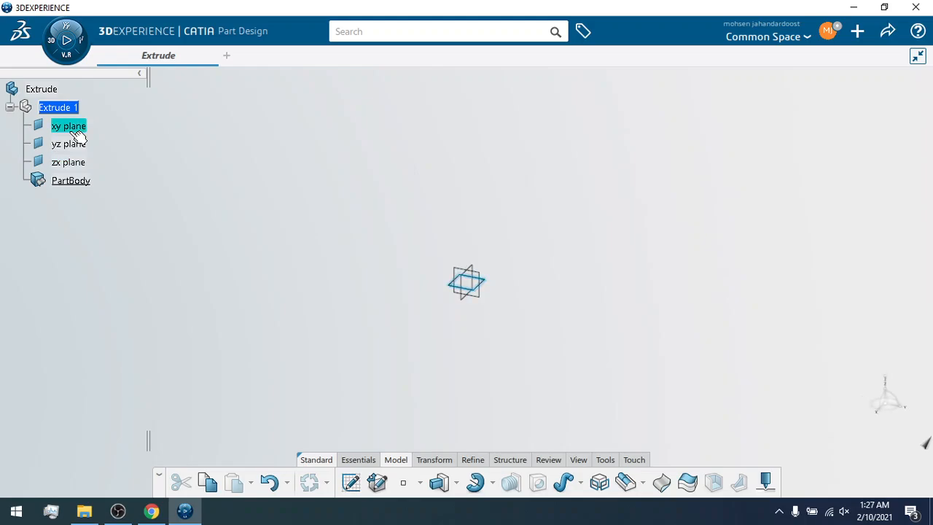
{"action": "left_click", "coordinate": [49, 135]}
{"action": "left_click", "coordinate": [352, 483]}
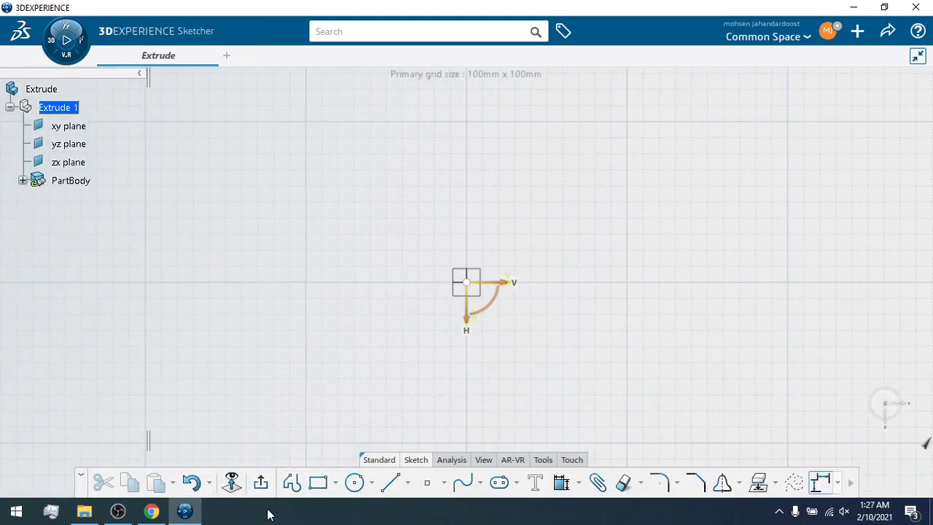
{"action": "left_click", "coordinate": [318, 482]}
{"action": "left_click", "coordinate": [330, 167]}
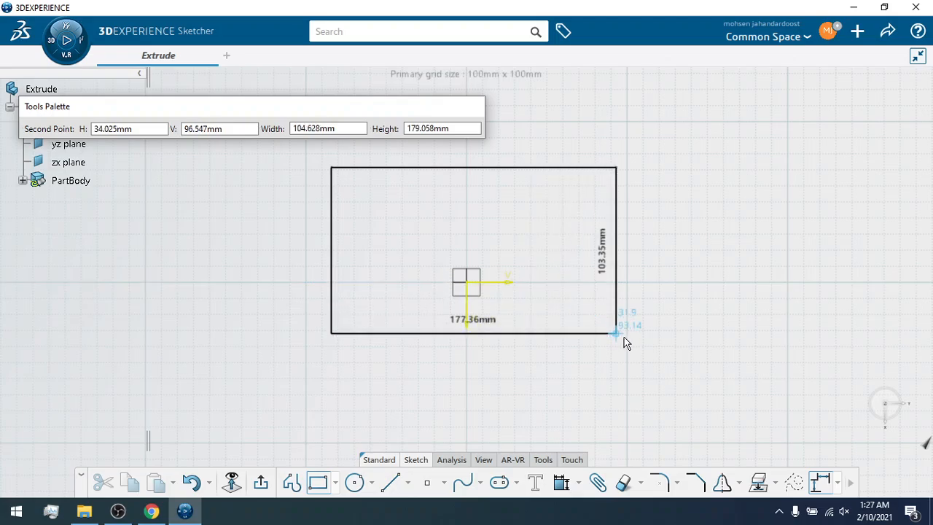
{"action": "left_click", "coordinate": [656, 365]}
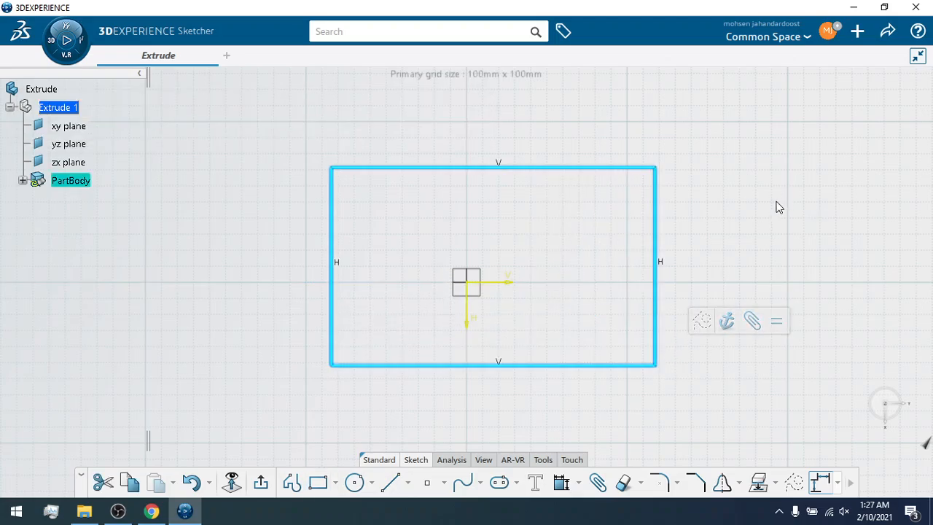
Dimension the rectangle's upper edge and set its length to 200 mm.
{"action": "left_click", "coordinate": [561, 483]}
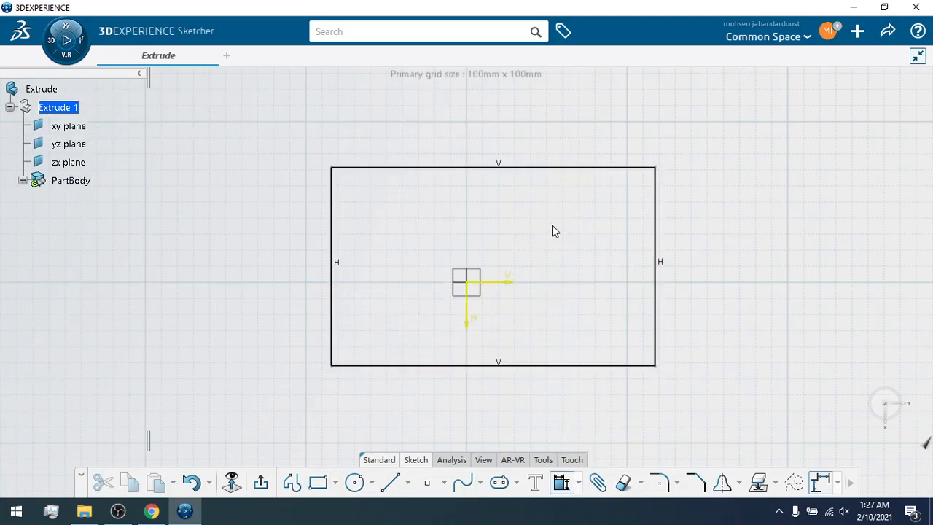
{"action": "left_click", "coordinate": [558, 167]}
{"action": "left_click", "coordinate": [528, 148]}
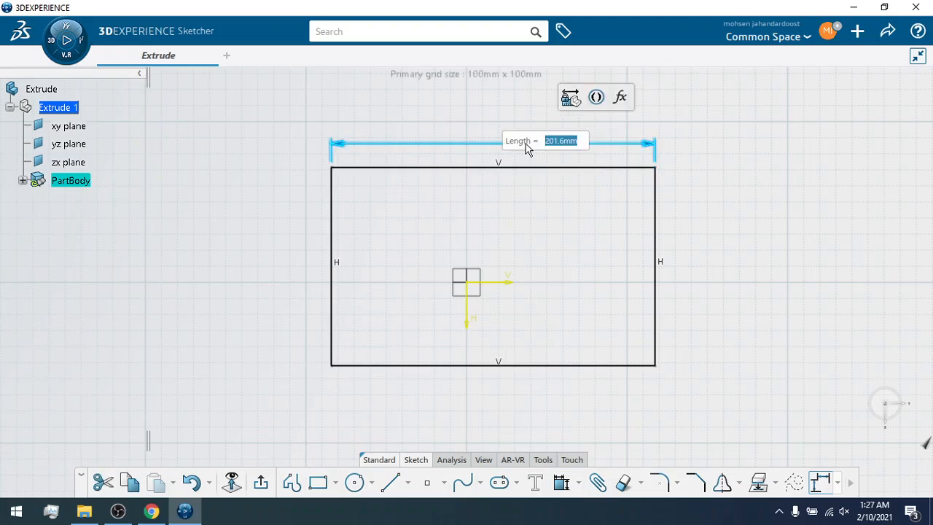
{"action": "type", "text": "200"}
{"action": "key", "text": "Return"}
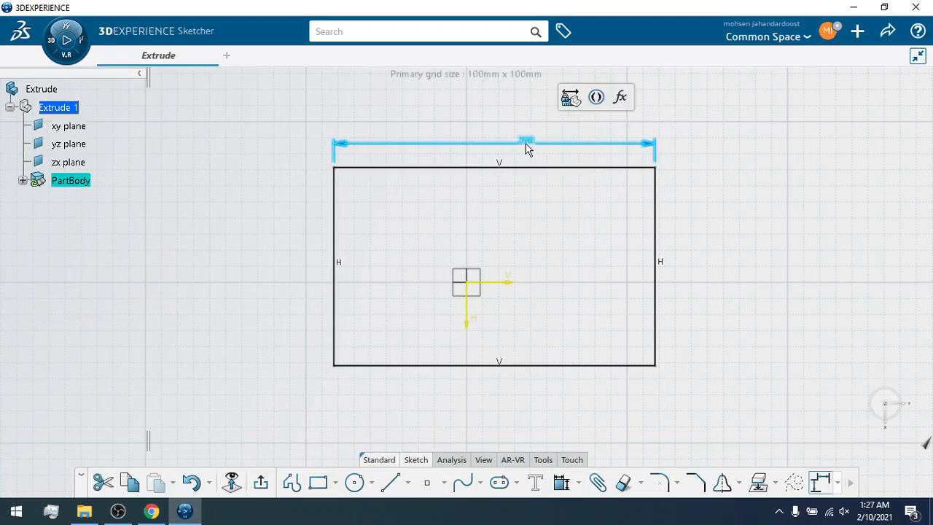
Dimension the rectangle's right edge and set its length to 100 mm.
{"action": "left_click", "coordinate": [662, 232]}
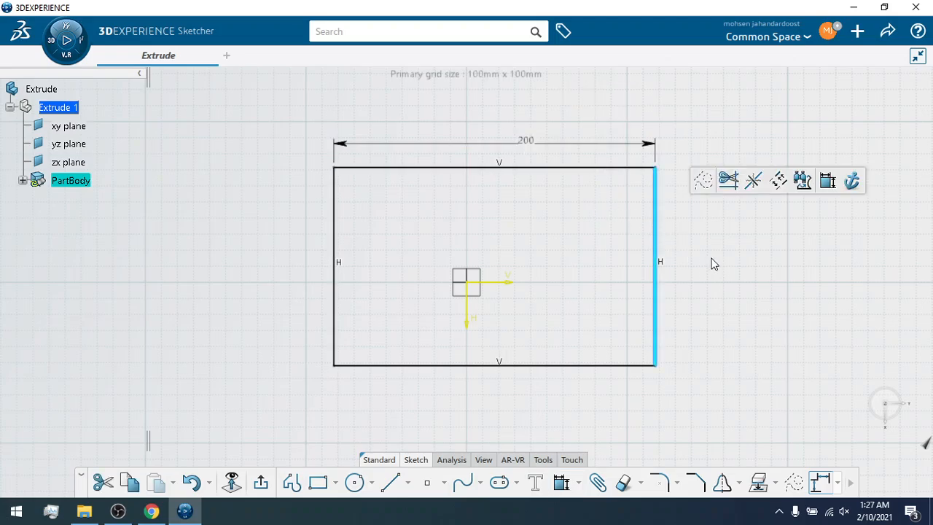
{"action": "left_click", "coordinate": [827, 181]}
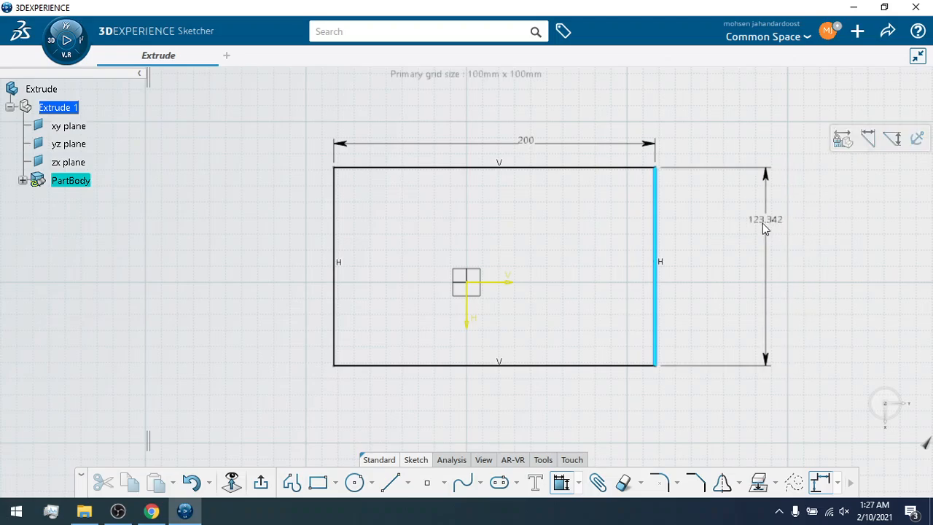
{"action": "left_click", "coordinate": [713, 244]}
{"action": "type", "text": "100"}
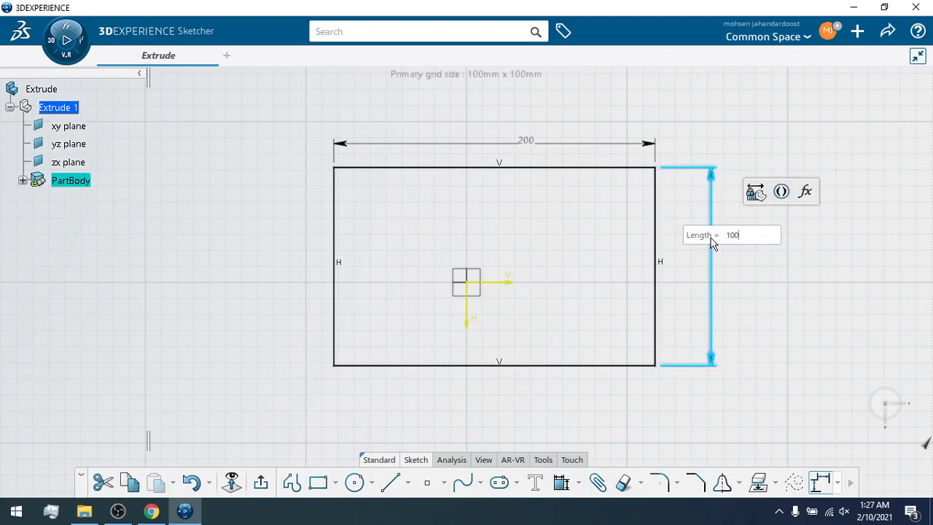
{"action": "key", "text": "Return"}
{"action": "left_click", "coordinate": [800, 250]}
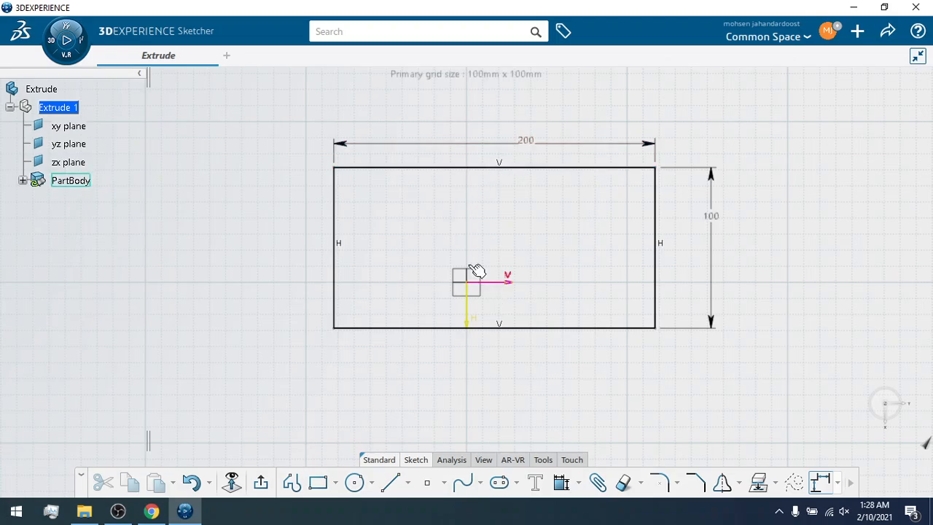
Apply a Symmetry constraint to the rectangle's left and right edges about the sketch's H axis.
{"action": "left_click", "coordinate": [338, 220]}
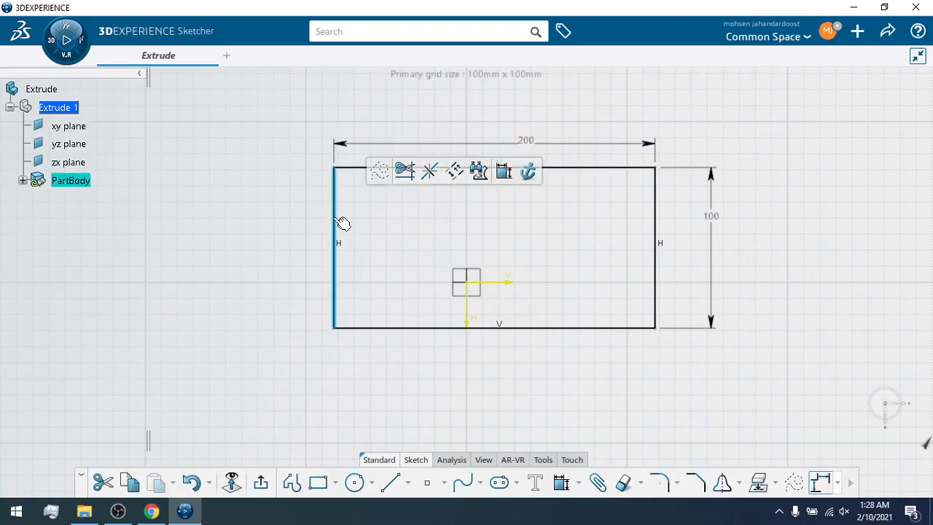
{"action": "left_click", "coordinate": [656, 218], "text": "ctrl"}
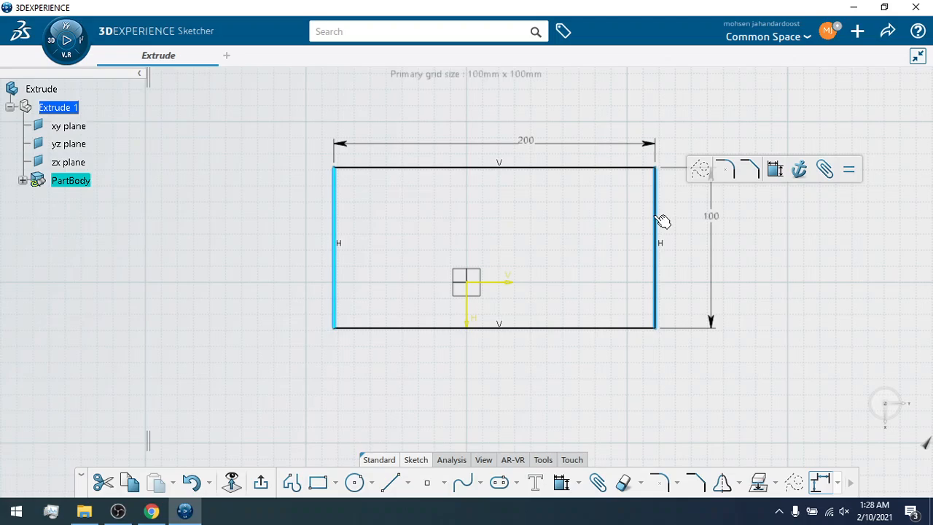
{"action": "left_click", "coordinate": [471, 306], "text": "ctrl"}
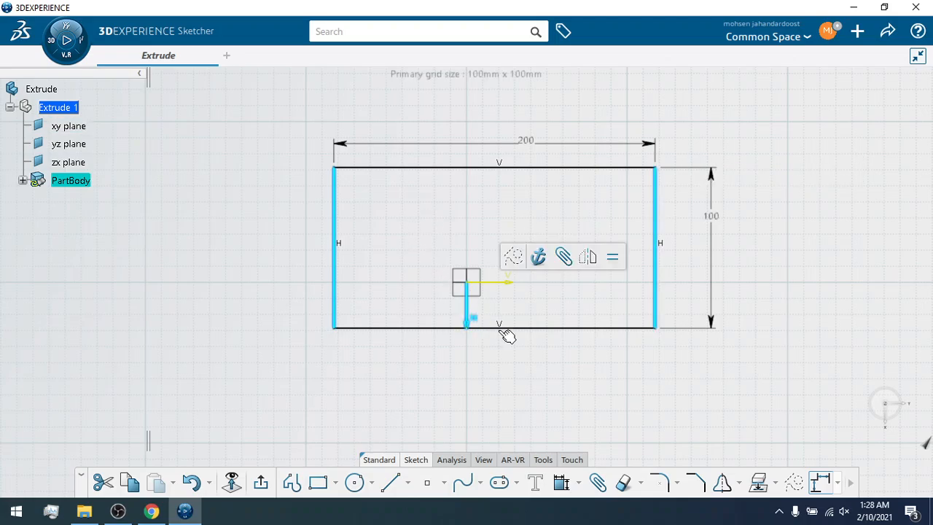
{"action": "left_click", "coordinate": [579, 485]}
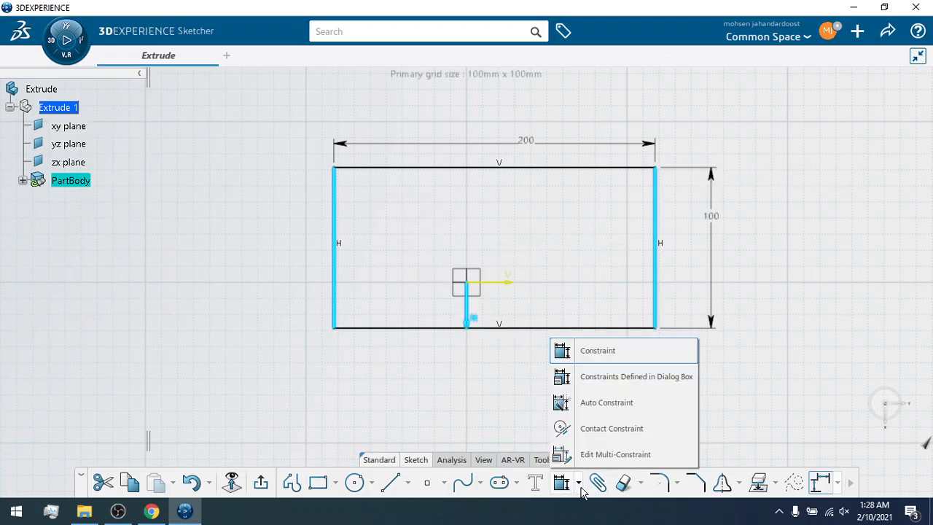
{"action": "left_click", "coordinate": [596, 377]}
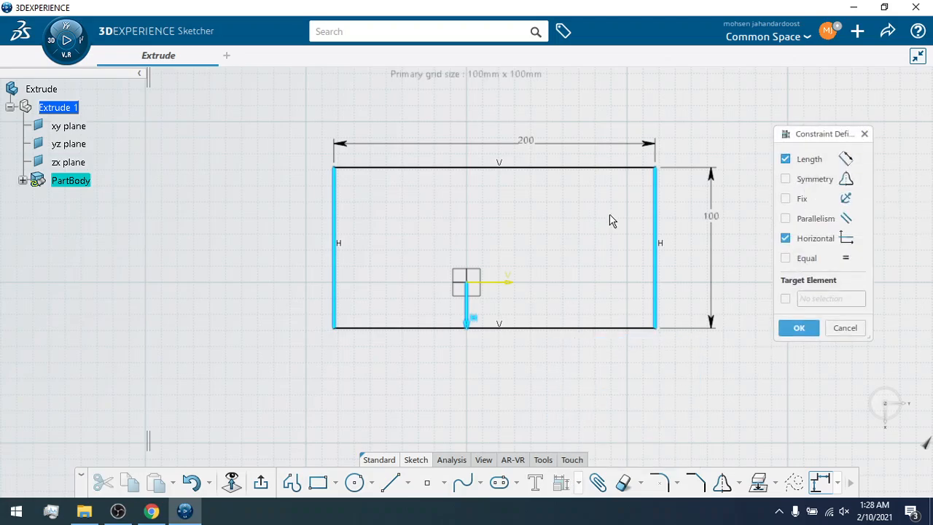
{"action": "left_click", "coordinate": [786, 179]}
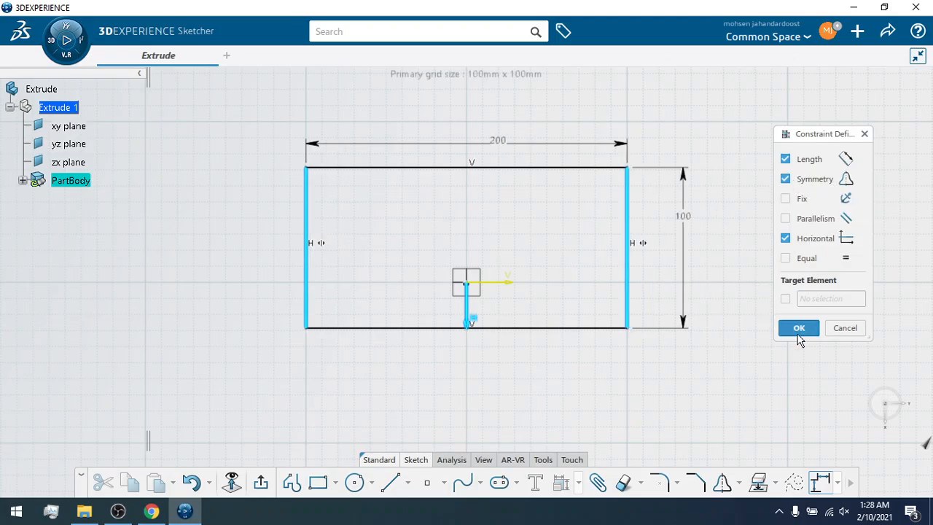
{"action": "left_click", "coordinate": [797, 331]}
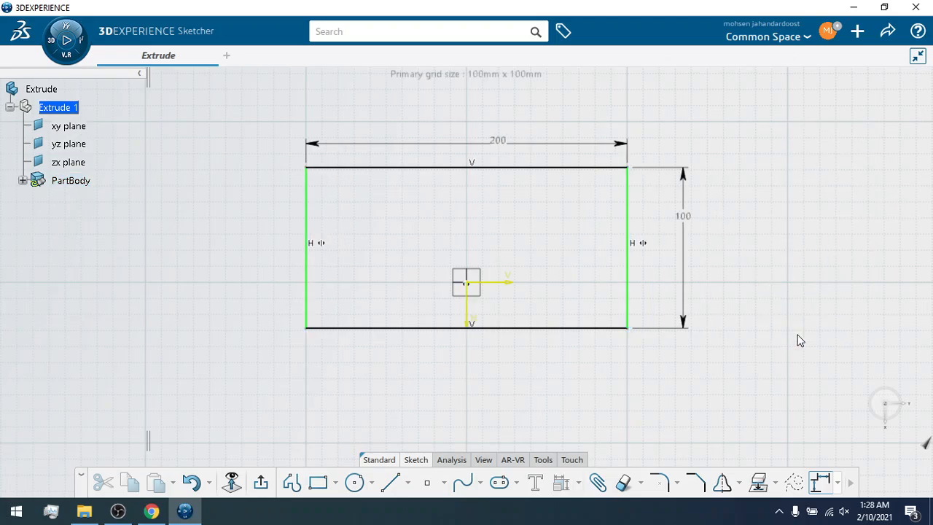
{"action": "left_click", "coordinate": [490, 174]}
{"action": "left_click", "coordinate": [795, 245]}
{"action": "left_click", "coordinate": [309, 216]}
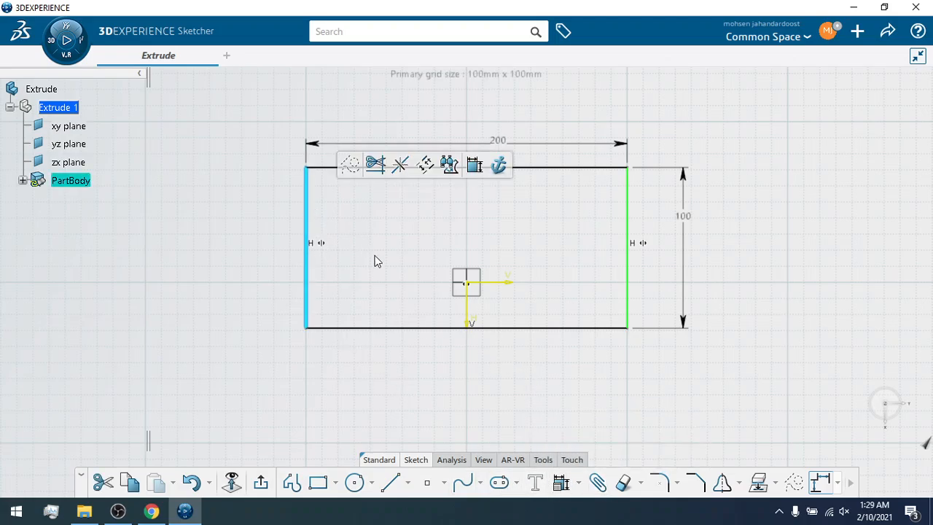
{"action": "left_click", "coordinate": [473, 311]}
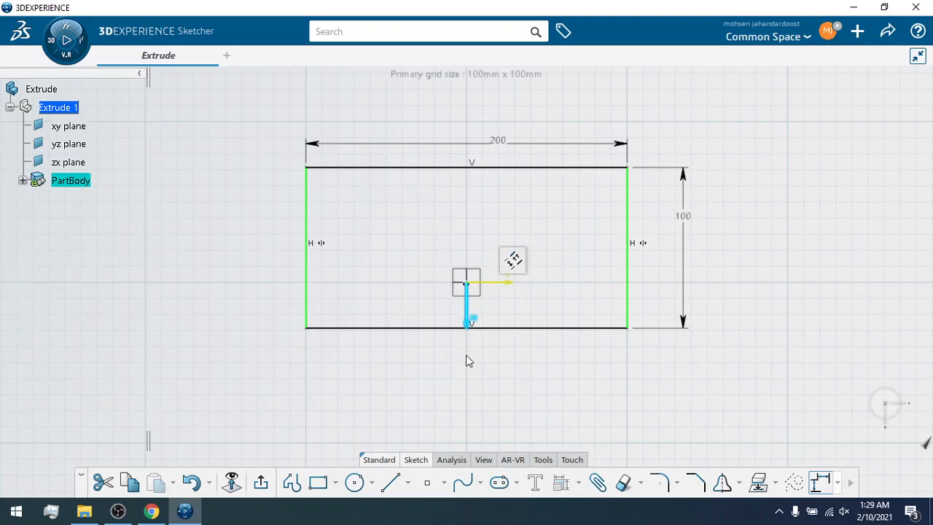
{"action": "left_click", "coordinate": [501, 395]}
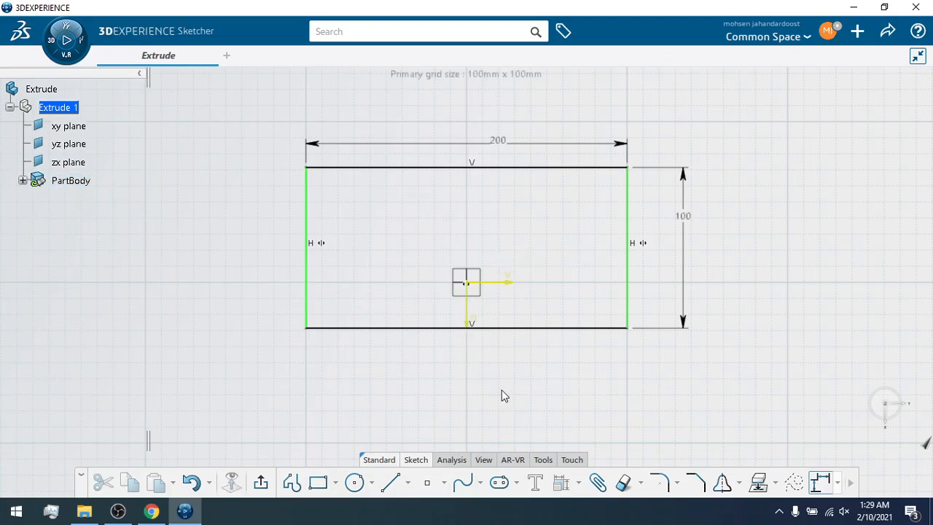
Add a distance dimension of 150 mm between the rectangle's left edge and the sketch's H axis.
{"action": "left_click", "coordinate": [312, 212]}
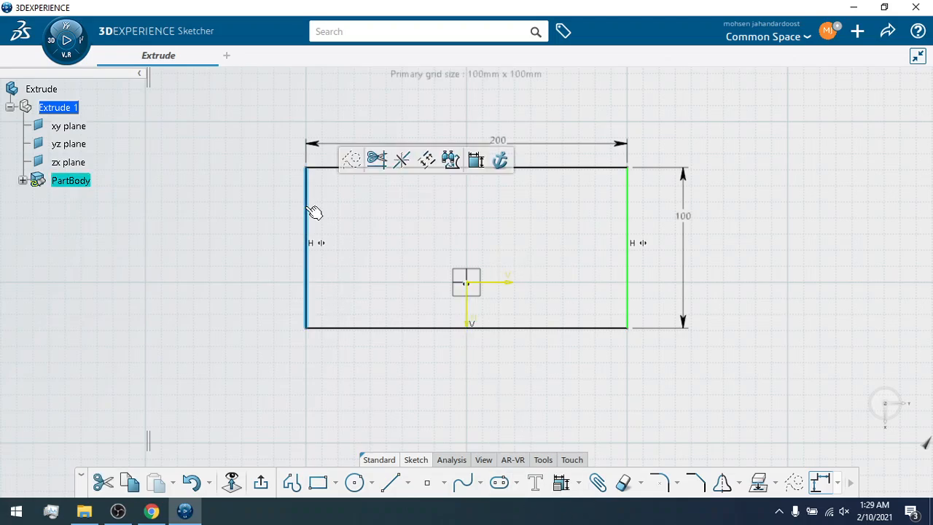
{"action": "left_click", "coordinate": [470, 315], "text": "ctrl"}
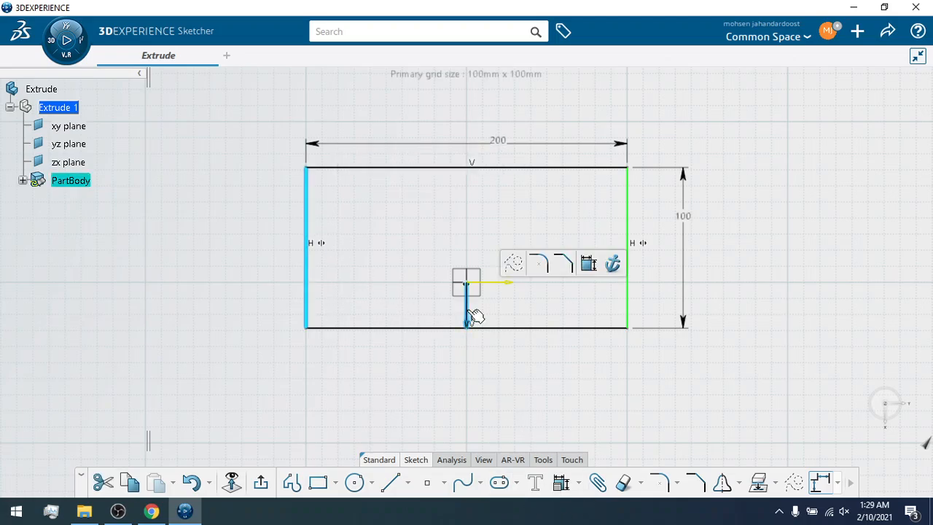
{"action": "left_click", "coordinate": [588, 263]}
{"action": "double_click", "coordinate": [414, 245]}
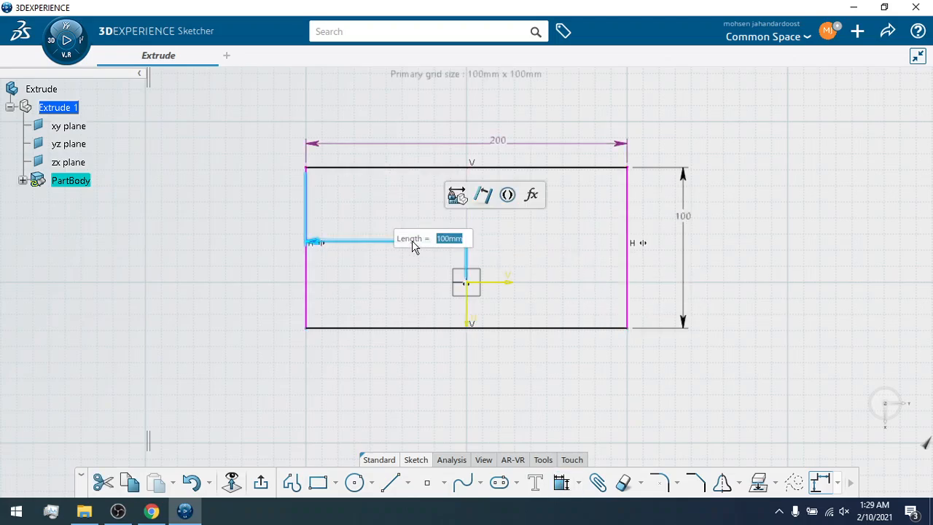
{"action": "type", "text": "150"}
{"action": "key", "text": "Return"}
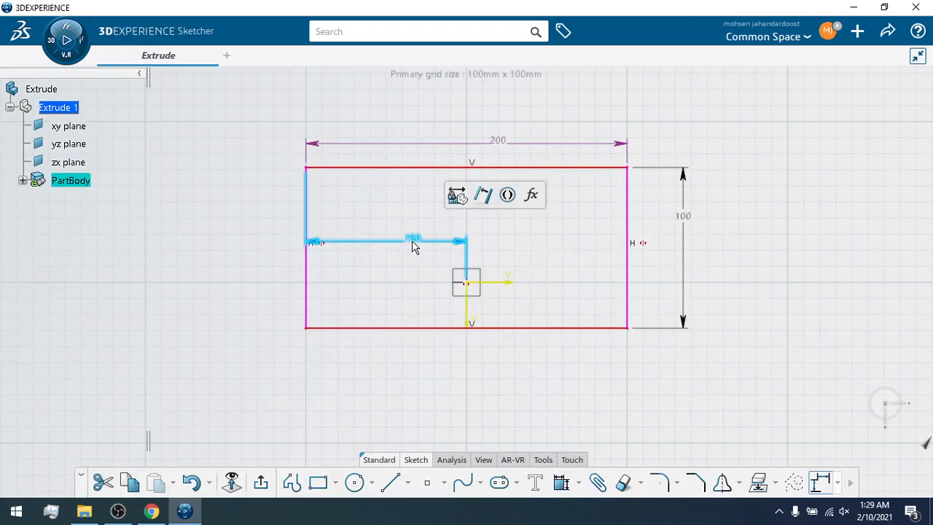
Delete the 150 mm distance dimension between the rectangle's left edge and the sketch's H axis.
{"action": "left_click", "coordinate": [428, 397]}
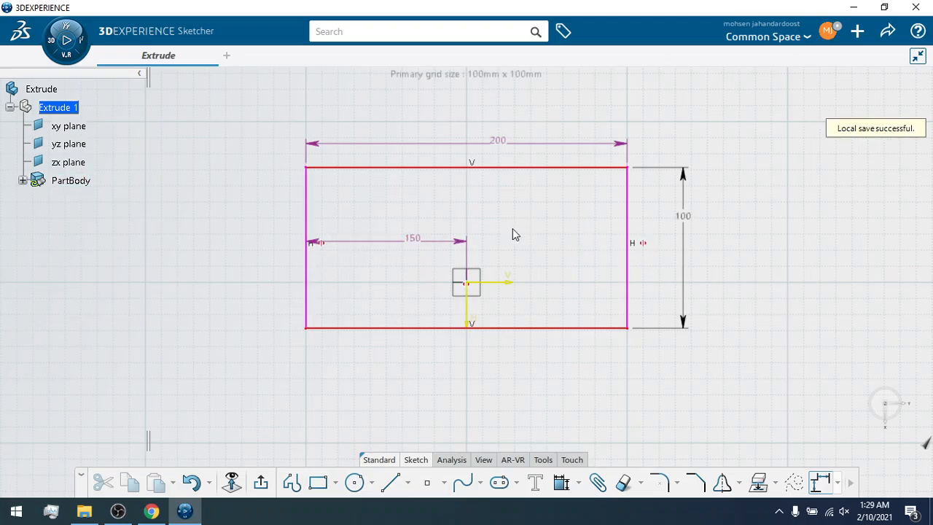
{"action": "left_click", "coordinate": [423, 249]}
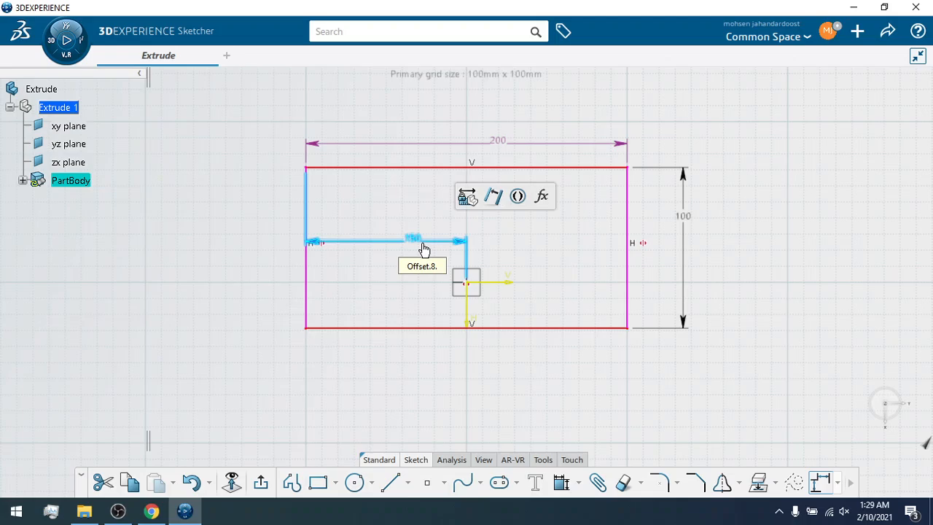
{"action": "key", "text": "Delete"}
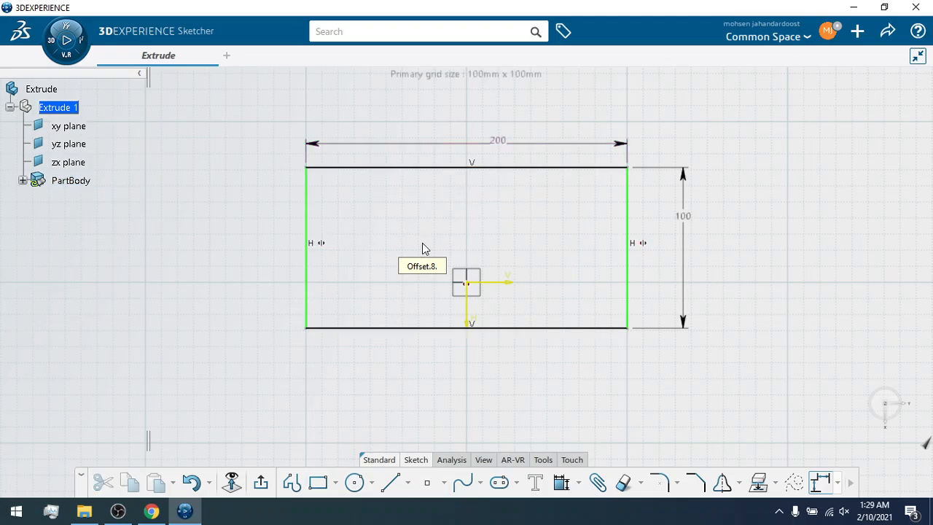
Apply a Symmetry constraint to the rectangle's upper and lower edges about the sketch's V axis.
{"action": "left_click", "coordinate": [510, 168]}
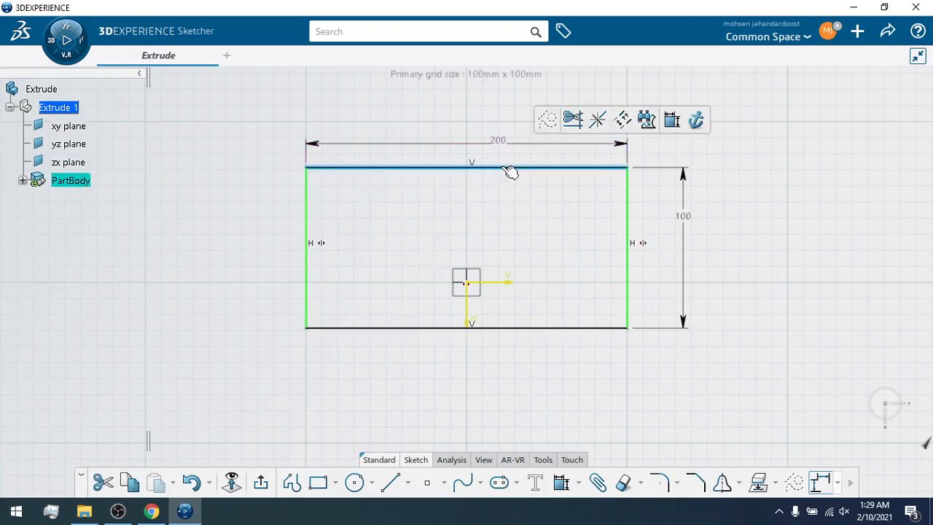
{"action": "left_click", "coordinate": [502, 328], "text": "ctrl"}
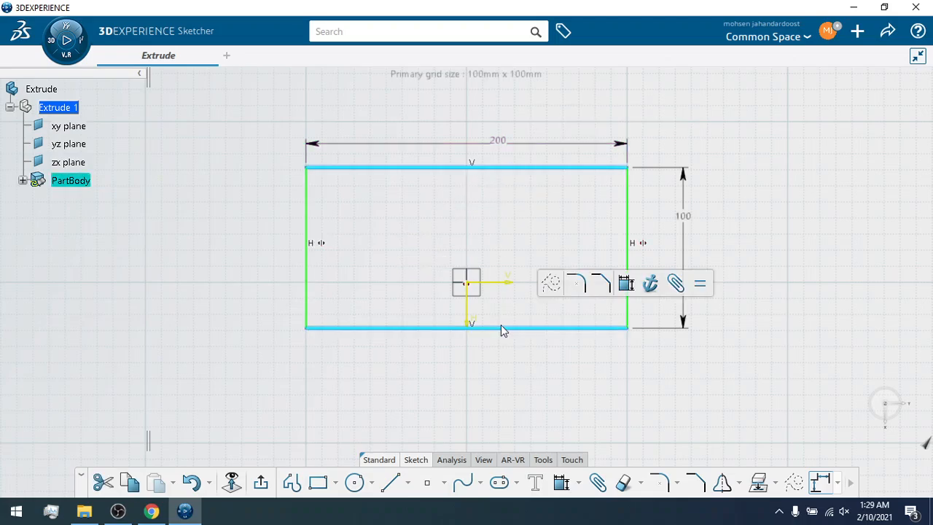
{"action": "left_click", "coordinate": [500, 284], "text": "ctrl"}
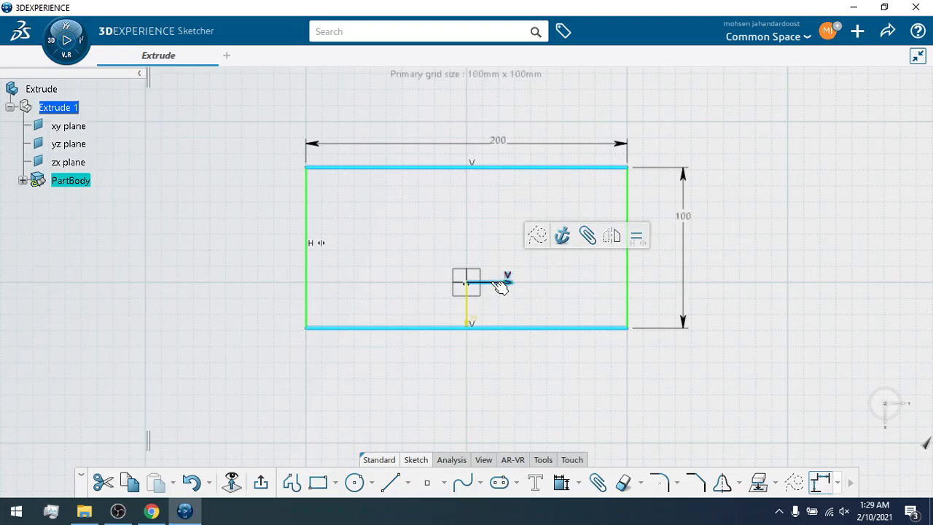
{"action": "left_click", "coordinate": [613, 238]}
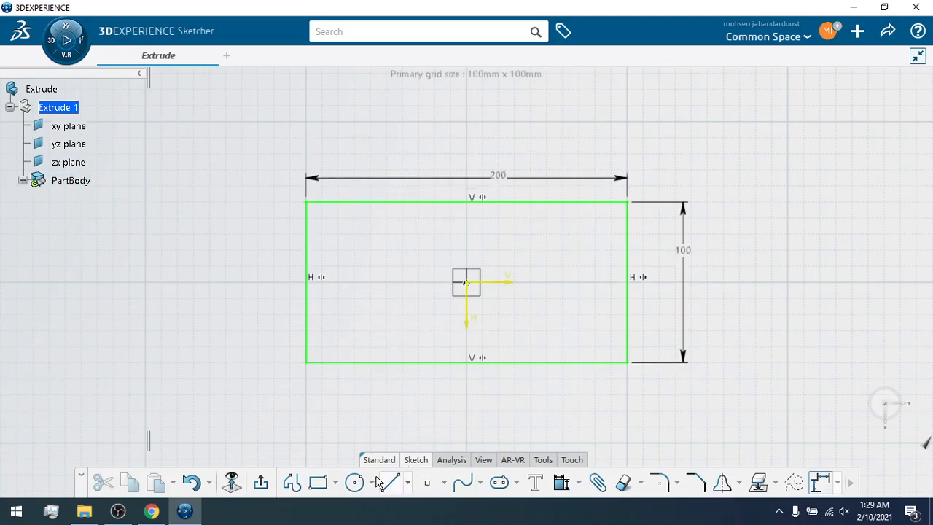
{"action": "left_click", "coordinate": [354, 482]}
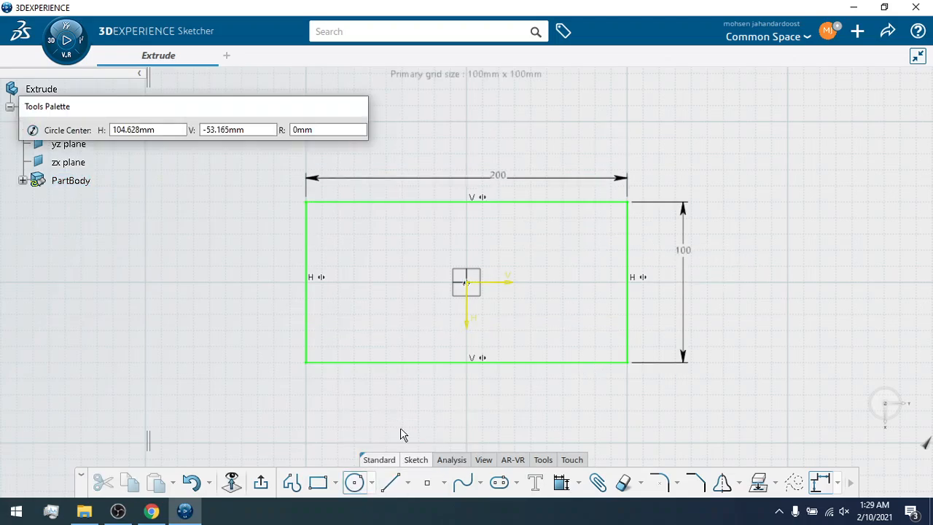
{"action": "left_click", "coordinate": [471, 287]}
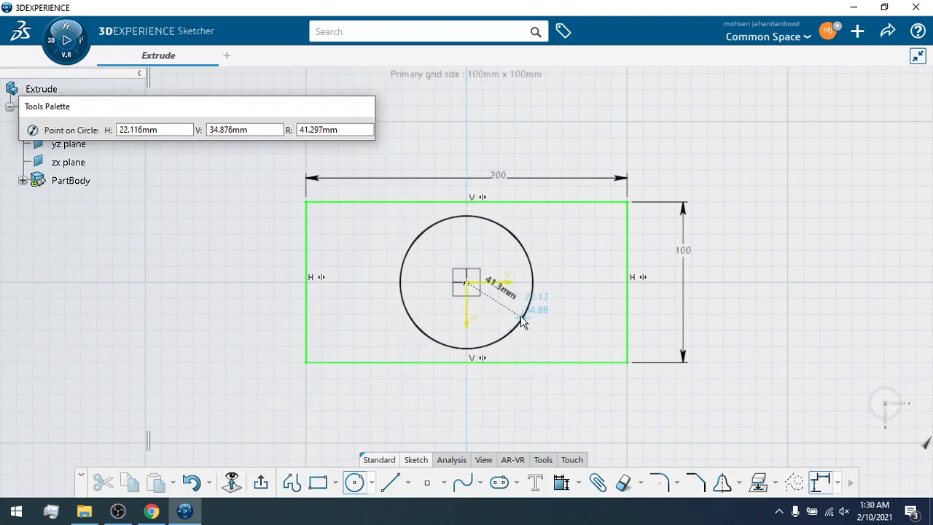
{"action": "key", "text": "Escape"}
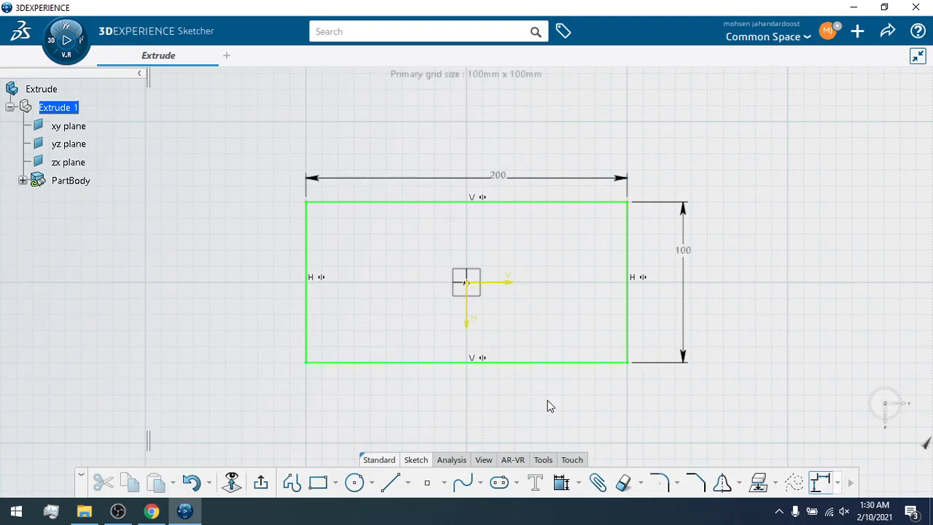
Exit the sketch and expand PartBody and Sketch.1 in the specification tree.
{"action": "left_click", "coordinate": [260, 487]}
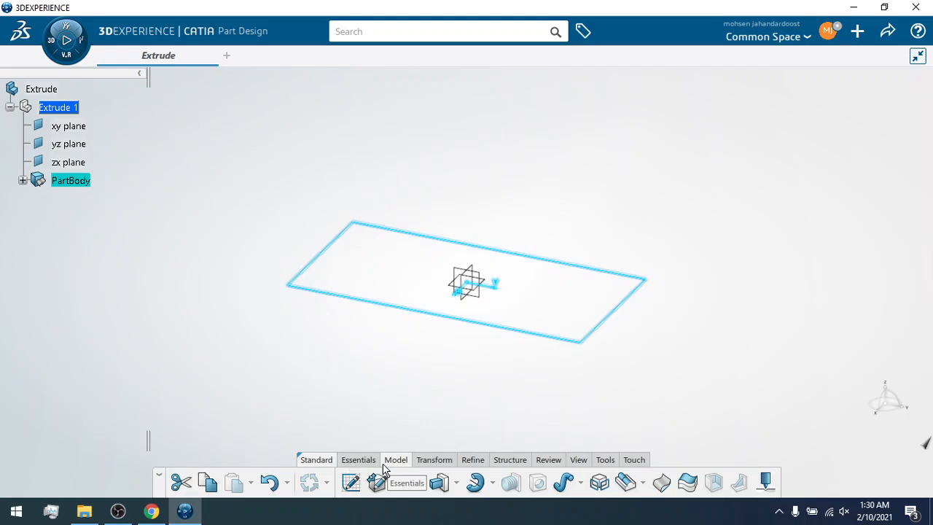
{"action": "left_click", "coordinate": [22, 180]}
{"action": "left_click", "coordinate": [35, 197]}
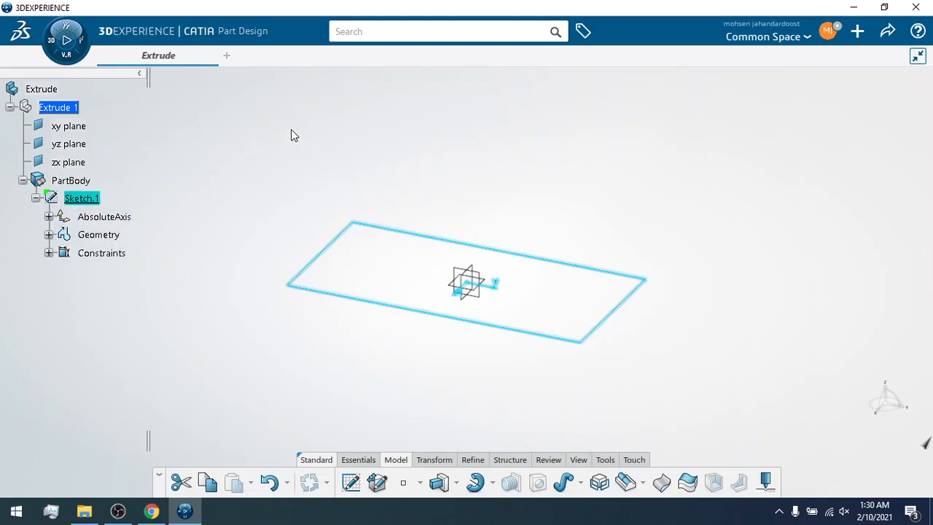
{"action": "left_click", "coordinate": [193, 216]}
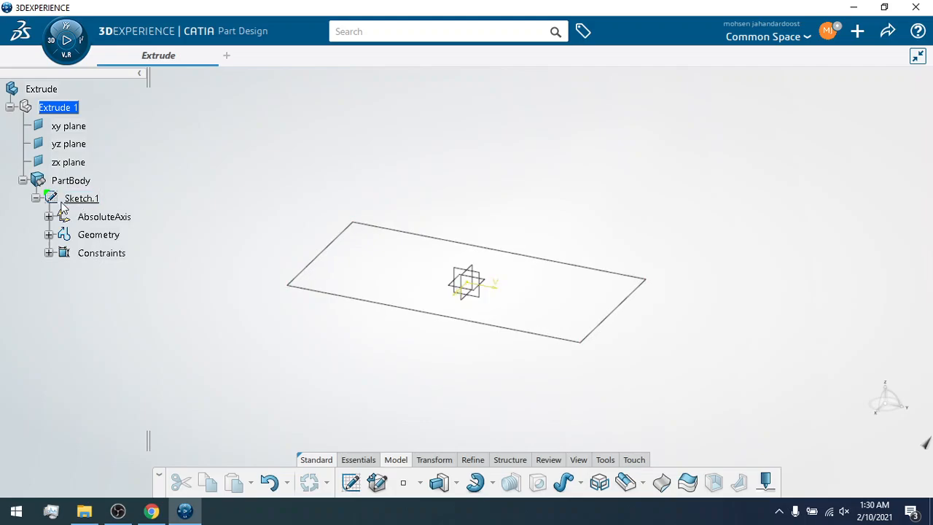
Examine the constraints, lines and points listed under Sketch.1 in the specification tree.
{"action": "left_click", "coordinate": [49, 252]}
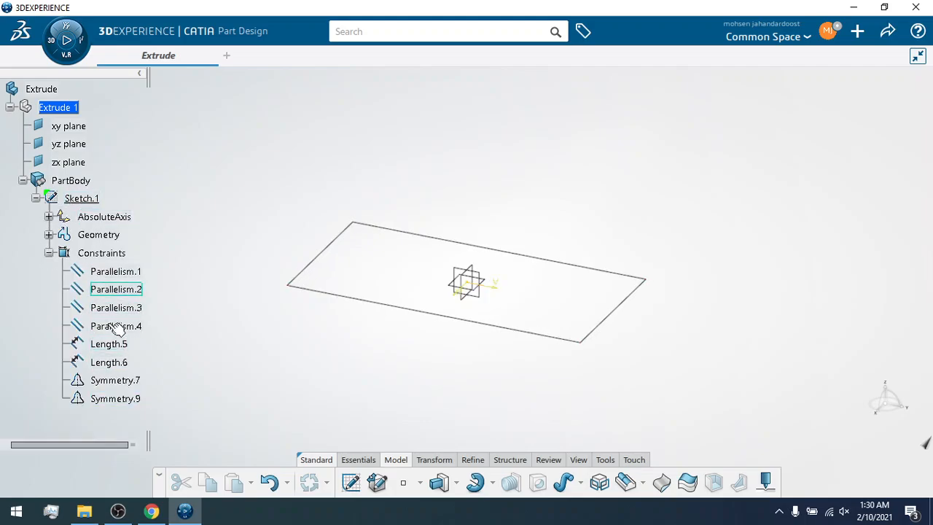
{"action": "left_click", "coordinate": [49, 252]}
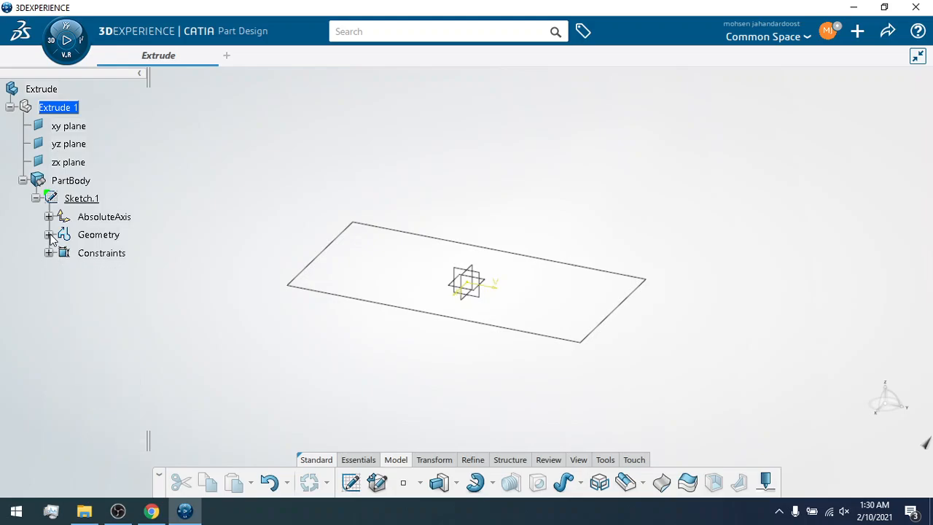
{"action": "left_click", "coordinate": [49, 234]}
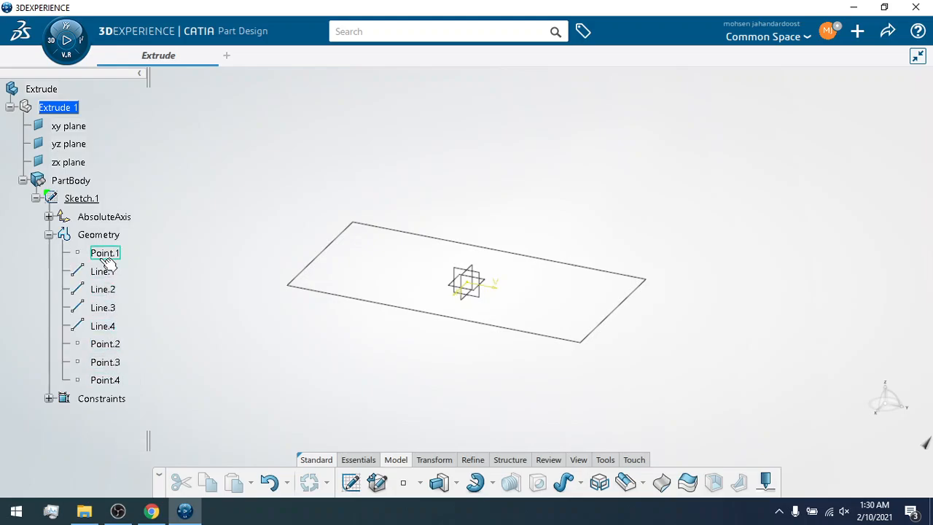
{"action": "left_click", "coordinate": [49, 234]}
{"action": "left_click", "coordinate": [49, 235]}
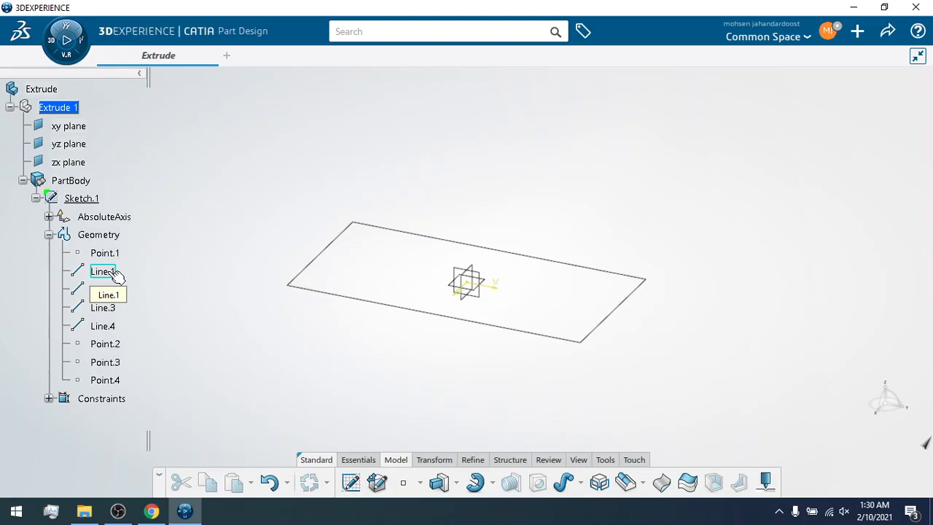
{"action": "left_click", "coordinate": [106, 276]}
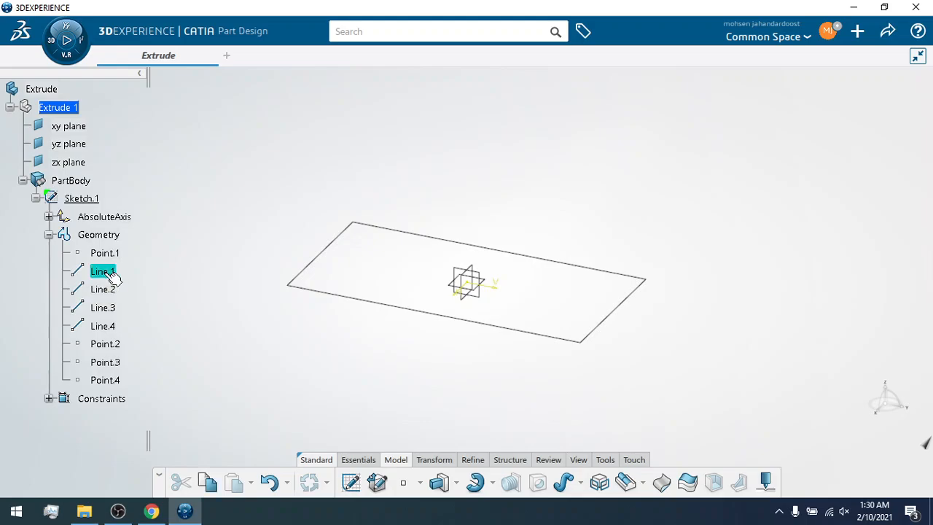
{"action": "left_click", "coordinate": [106, 345]}
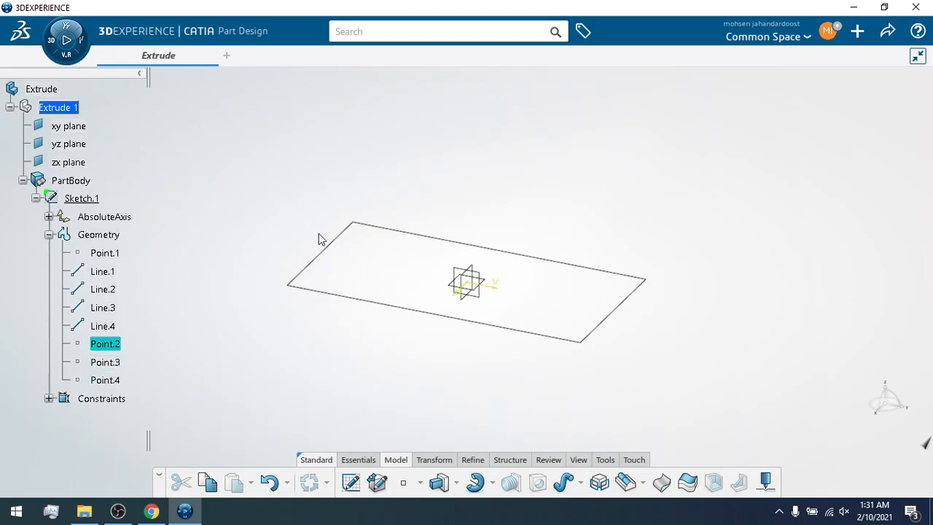
{"action": "left_click", "coordinate": [49, 235]}
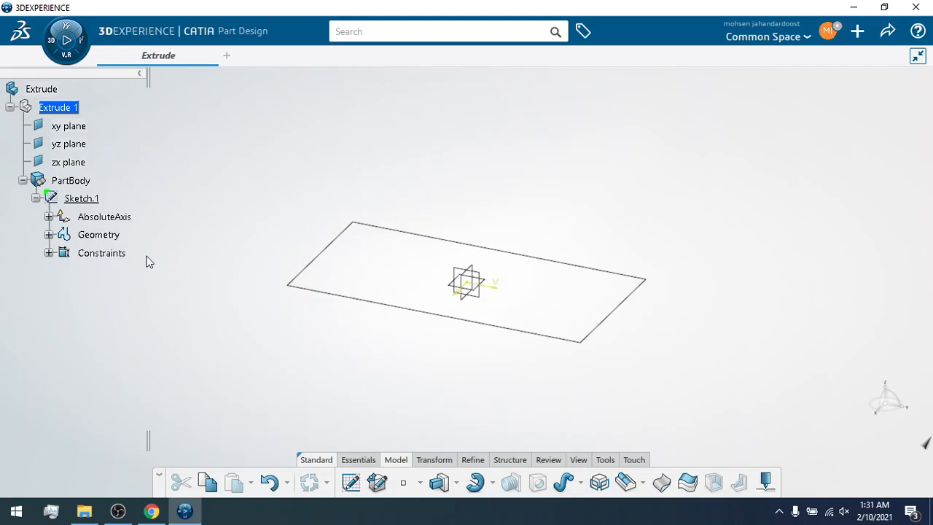
Start a Pad on Sketch.1 with a first-limit length of 20 mm and preview the solid.
{"action": "left_click", "coordinate": [91, 200]}
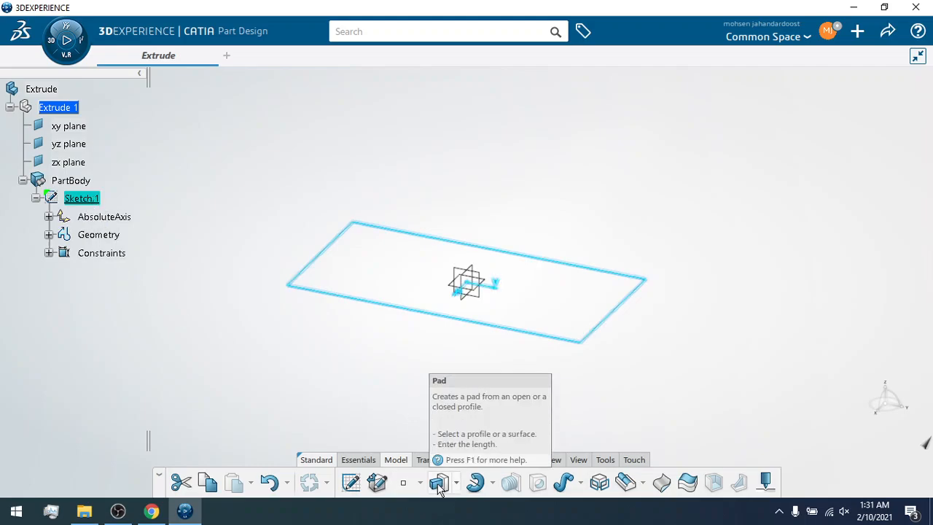
{"action": "left_click", "coordinate": [439, 484]}
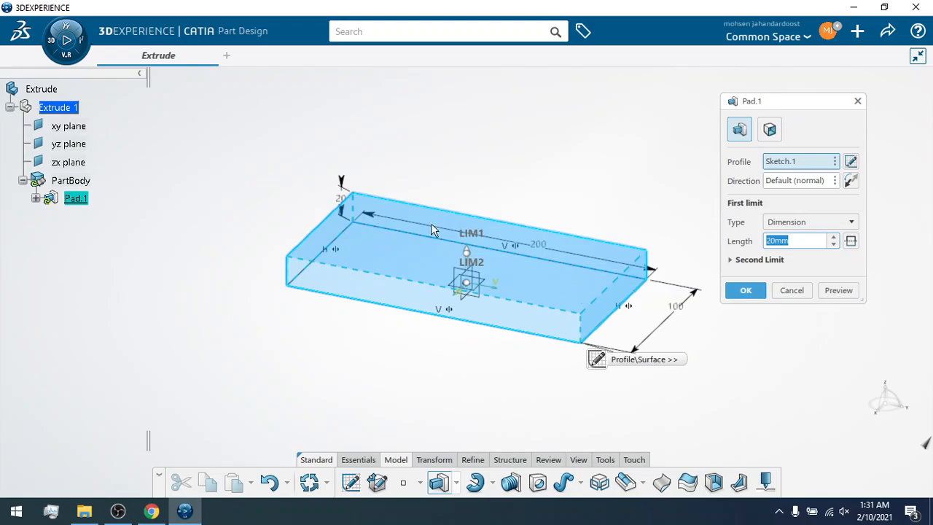
{"action": "left_click", "coordinate": [842, 290]}
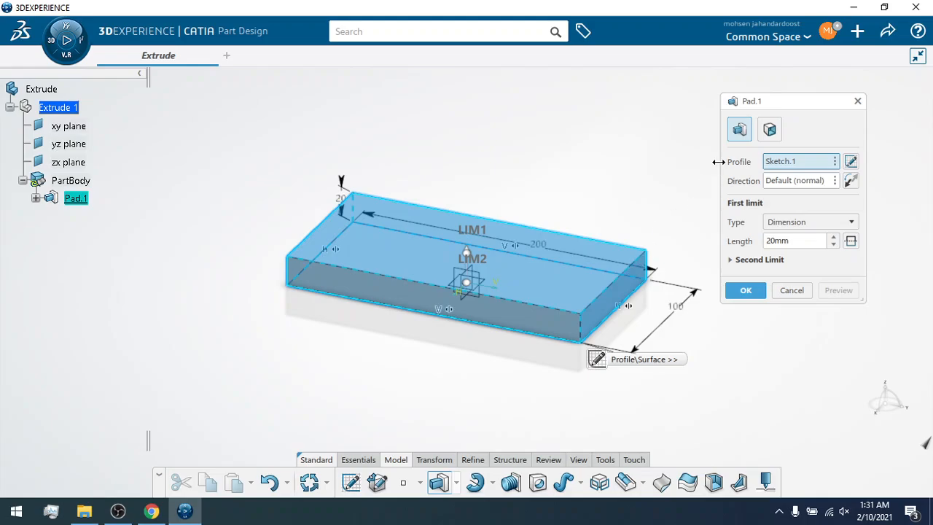
Switch the pad to a thin solid, set Thickness1 to 10 mm and preview the hollow frame.
{"action": "left_click", "coordinate": [770, 132]}
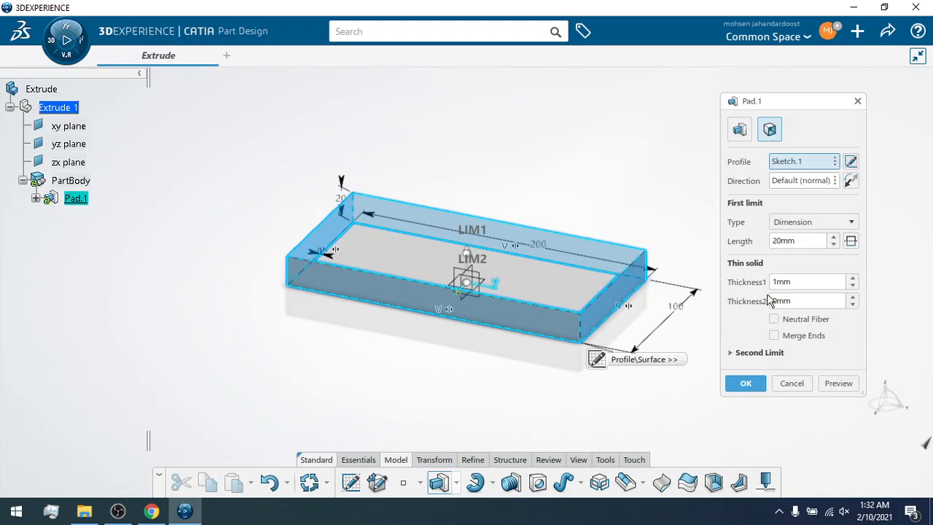
{"action": "left_click", "coordinate": [851, 278]}
{"action": "left_click", "coordinate": [851, 278]}
{"action": "left_click", "coordinate": [851, 277]}
{"action": "left_click", "coordinate": [850, 278]}
{"action": "left_click", "coordinate": [851, 277]}
{"action": "left_click", "coordinate": [851, 277]}
{"action": "left_click", "coordinate": [850, 278]}
{"action": "left_click", "coordinate": [851, 278]}
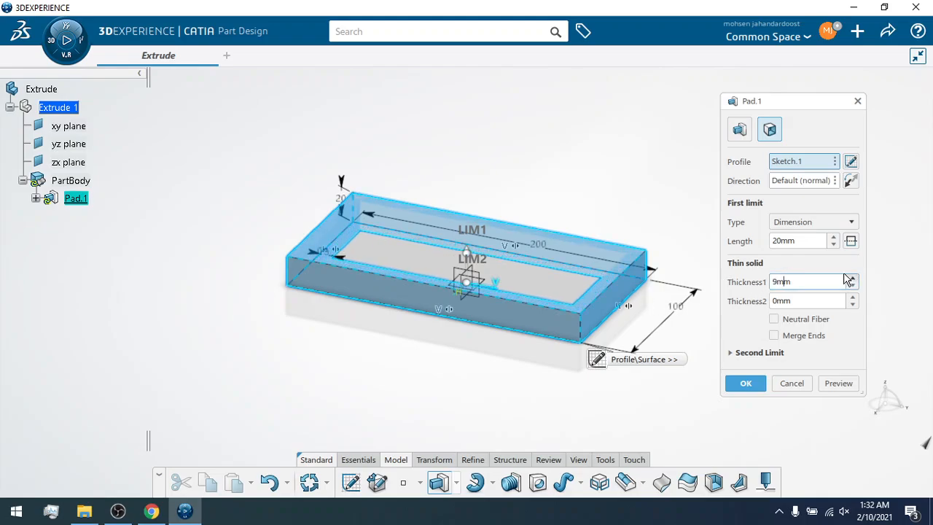
{"action": "left_click", "coordinate": [851, 277]}
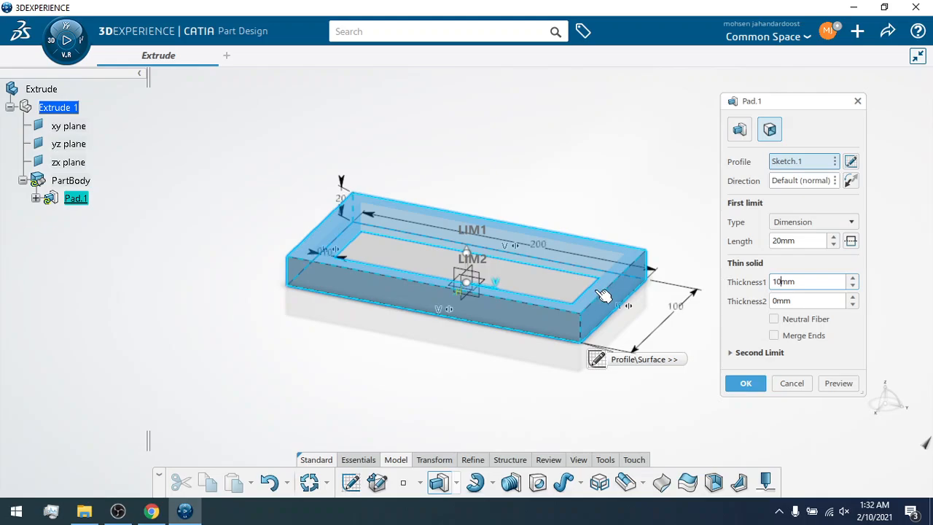
{"action": "left_click", "coordinate": [837, 382]}
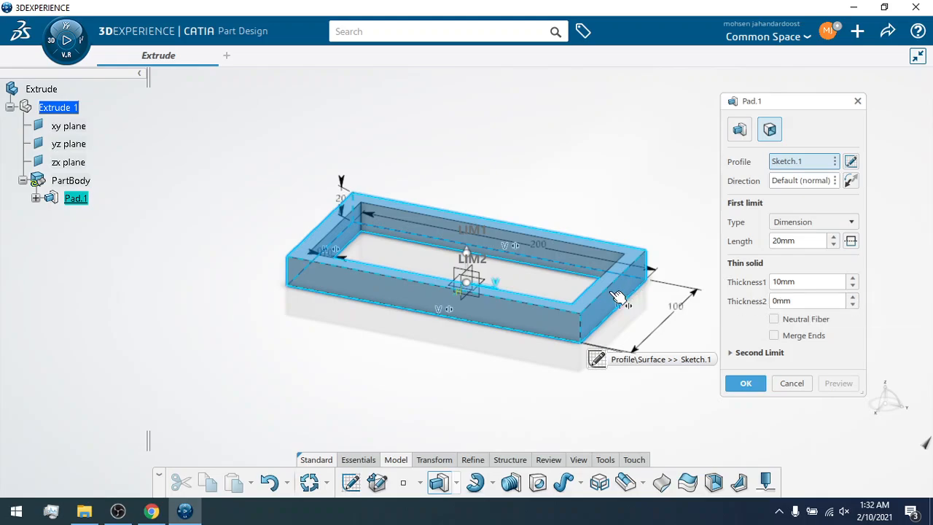
Try Thickness2 values of -1 mm and 3 mm, reset it to 0, and toggle Neutral Fiber on and off.
{"action": "left_click", "coordinate": [853, 298]}
{"action": "left_click", "coordinate": [853, 305]}
{"action": "left_click", "coordinate": [852, 305]}
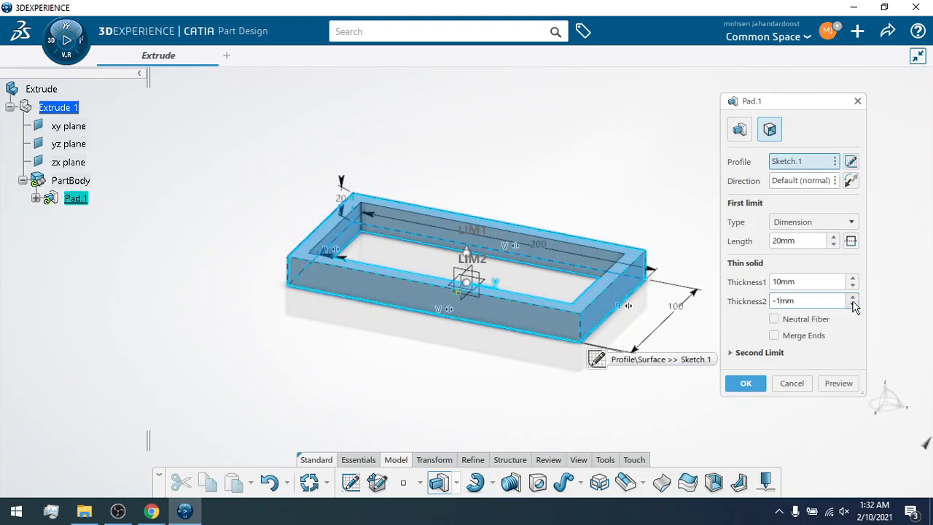
{"action": "left_click", "coordinate": [852, 297]}
{"action": "left_click", "coordinate": [853, 298]}
{"action": "left_click", "coordinate": [852, 297]}
{"action": "left_click", "coordinate": [852, 297]}
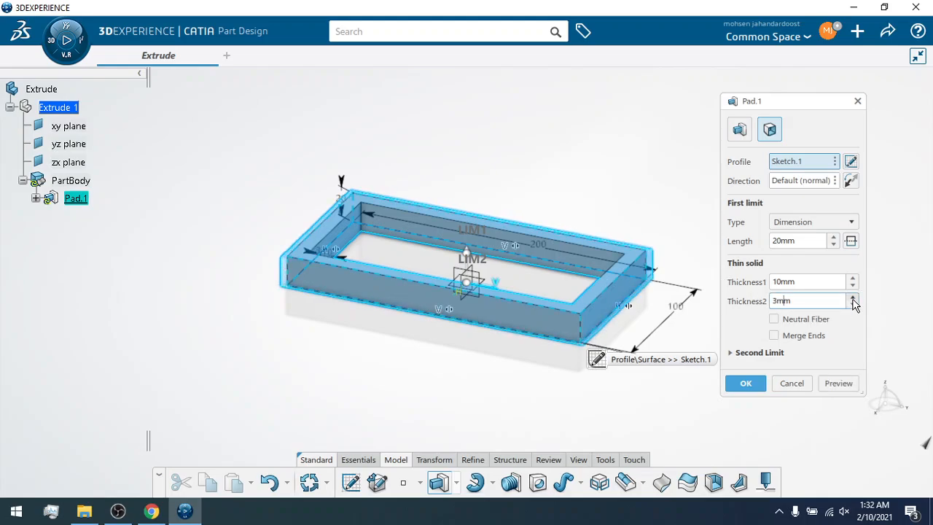
{"action": "left_click", "coordinate": [852, 298]}
{"action": "left_click", "coordinate": [853, 297]}
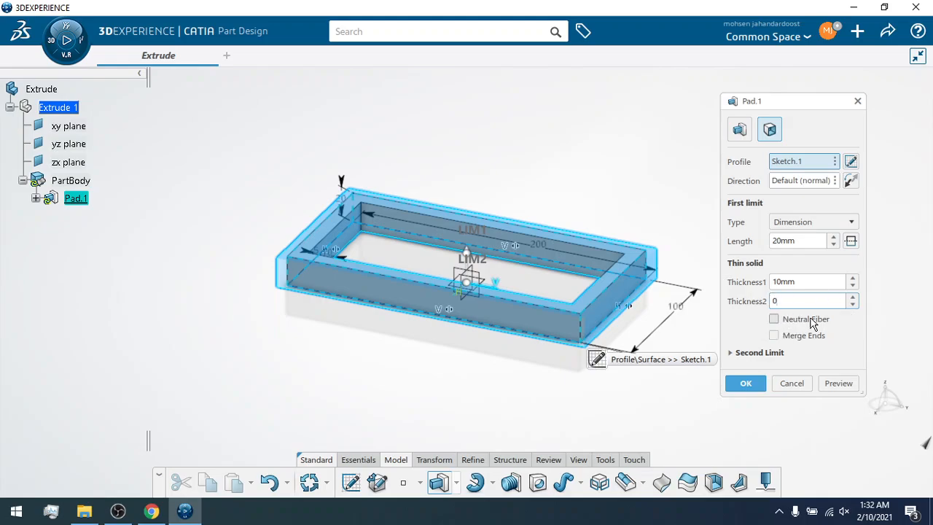
{"action": "left_click", "coordinate": [774, 319]}
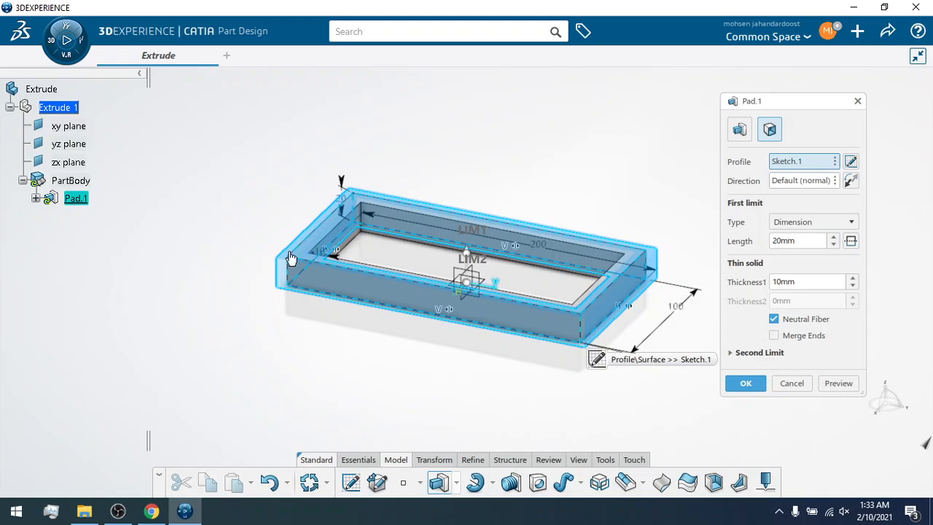
{"action": "left_click", "coordinate": [773, 319]}
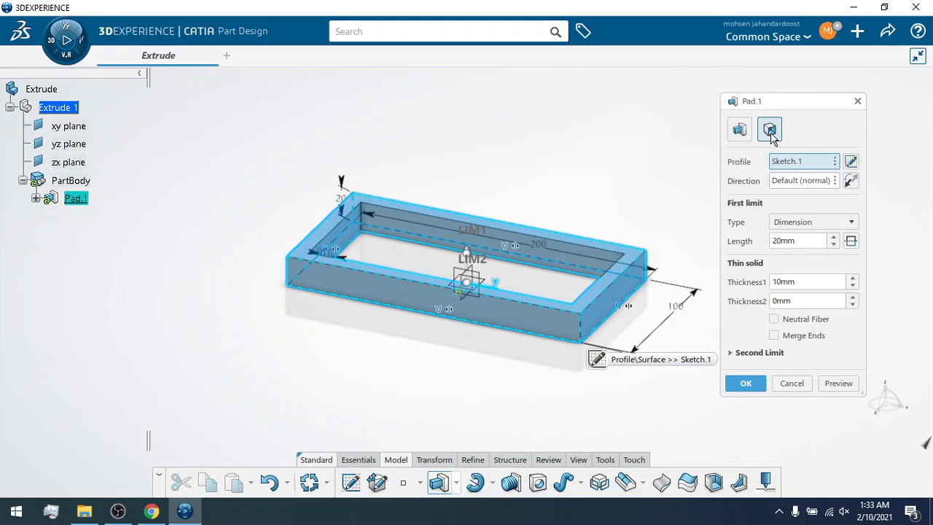
Return the pad to a full solid, preview it, and expand its Second Limit settings.
{"action": "left_click", "coordinate": [739, 129]}
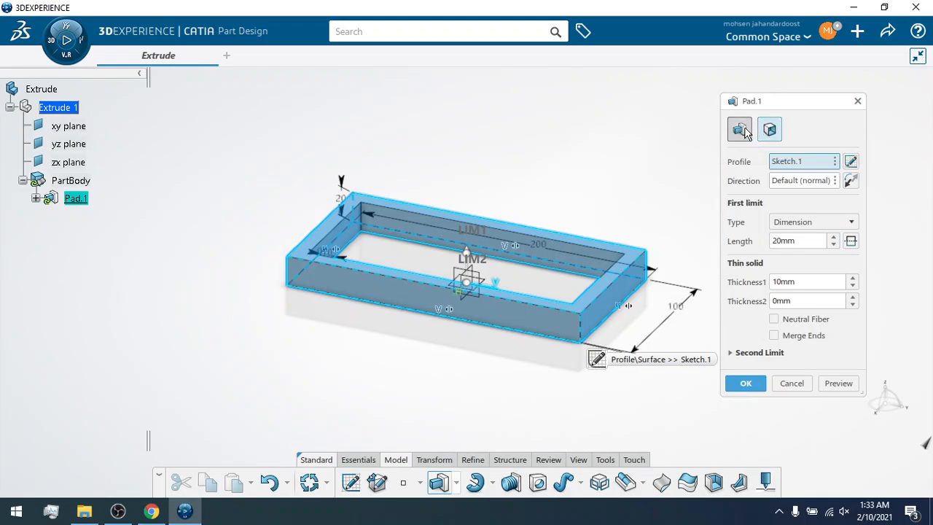
{"action": "left_click", "coordinate": [836, 291]}
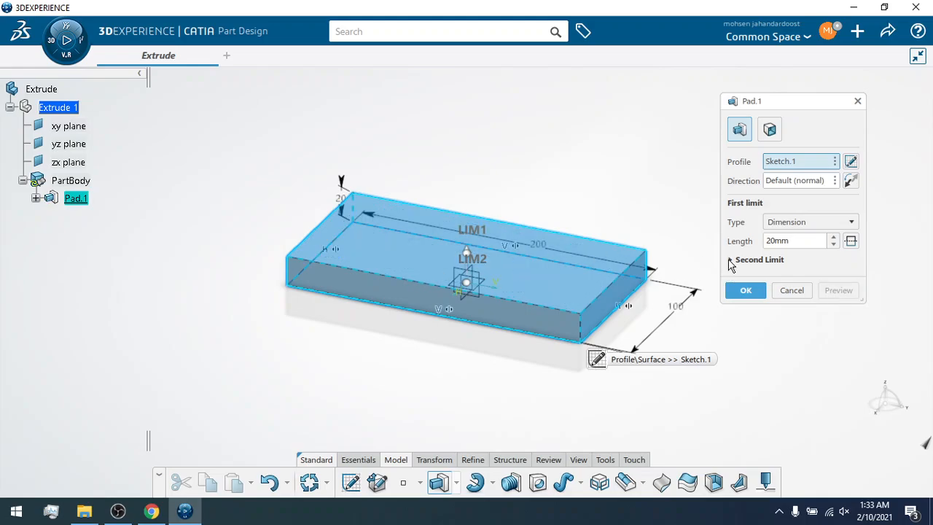
{"action": "left_click", "coordinate": [730, 261]}
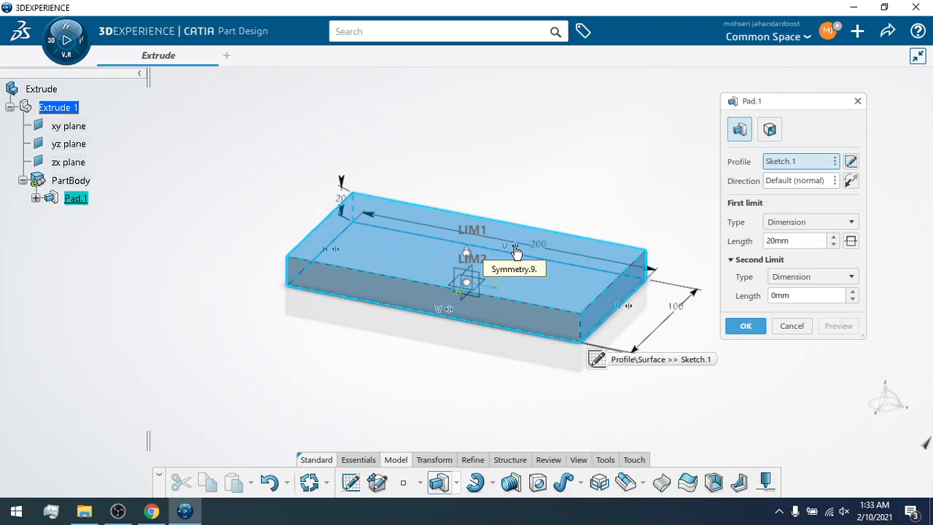
Set the pad's second-limit length to 10 mm and preview the solid on both sides of the sketch plane.
{"action": "left_click", "coordinate": [853, 292]}
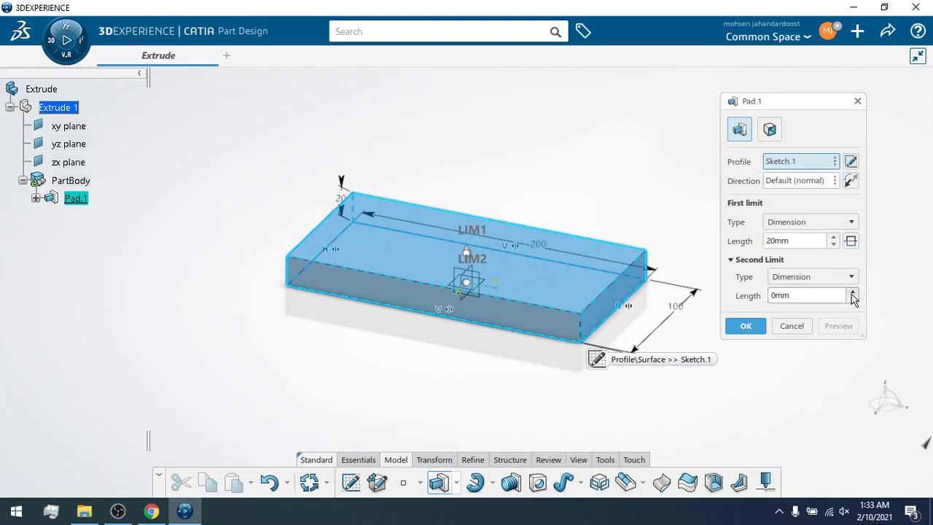
{"action": "left_click", "coordinate": [853, 292]}
{"action": "left_click", "coordinate": [852, 293]}
{"action": "left_click", "coordinate": [852, 292]}
{"action": "left_click", "coordinate": [852, 293]}
{"action": "left_click", "coordinate": [853, 292]}
{"action": "left_click", "coordinate": [852, 293]}
{"action": "left_click", "coordinate": [853, 292]}
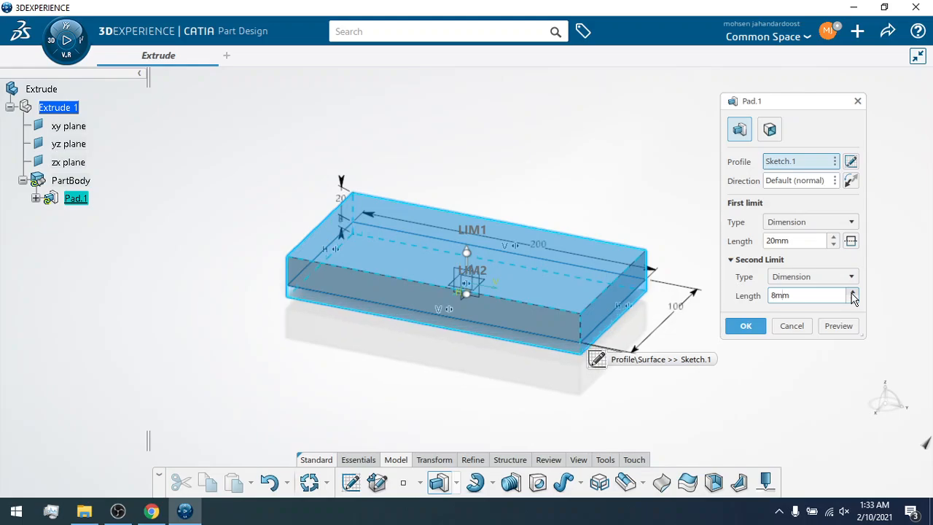
{"action": "left_click", "coordinate": [852, 293]}
{"action": "left_click", "coordinate": [853, 293]}
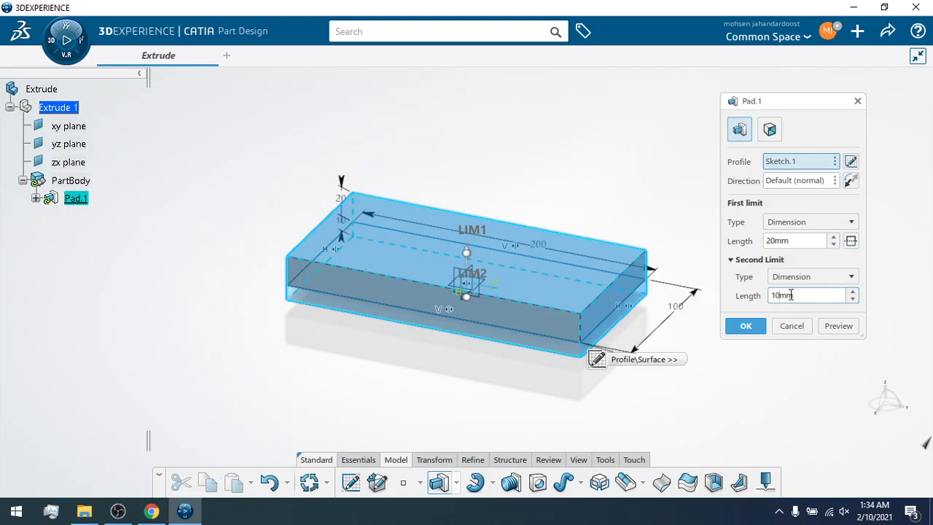
{"action": "left_click", "coordinate": [841, 328]}
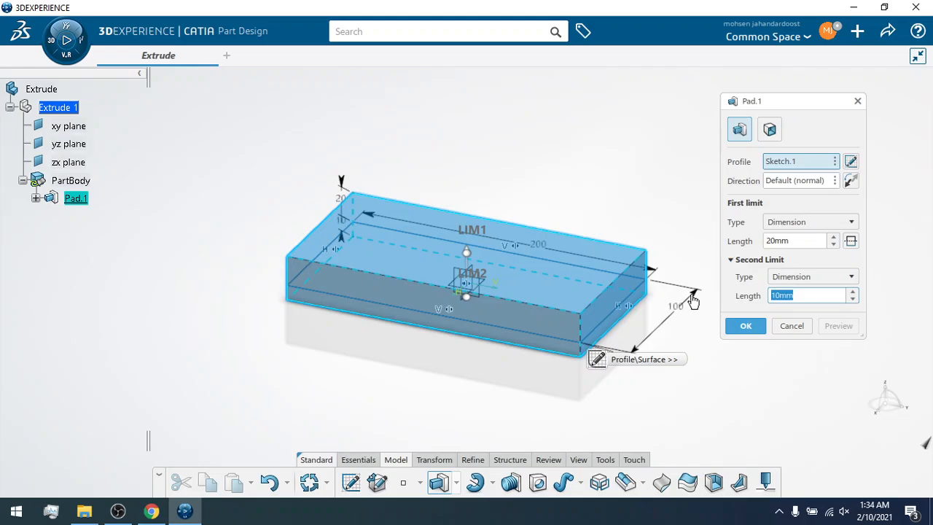
Reset the pad's second-limit length to 0 and confirm the pad.
{"action": "type", "text": "0"}
{"action": "key", "text": "Return"}
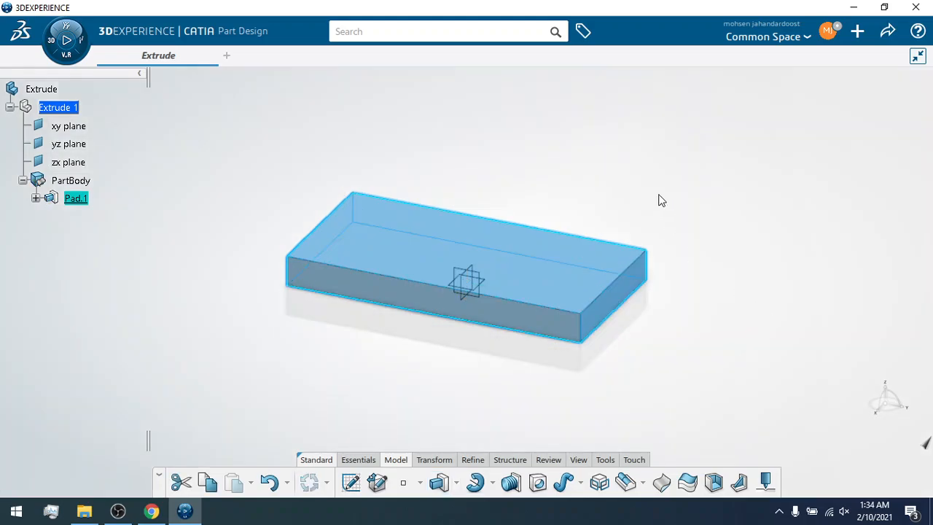
Reopen the definition of Pad.1, review the wireframe options available for its direction, and cancel without changes.
{"action": "right_click", "coordinate": [70, 197]}
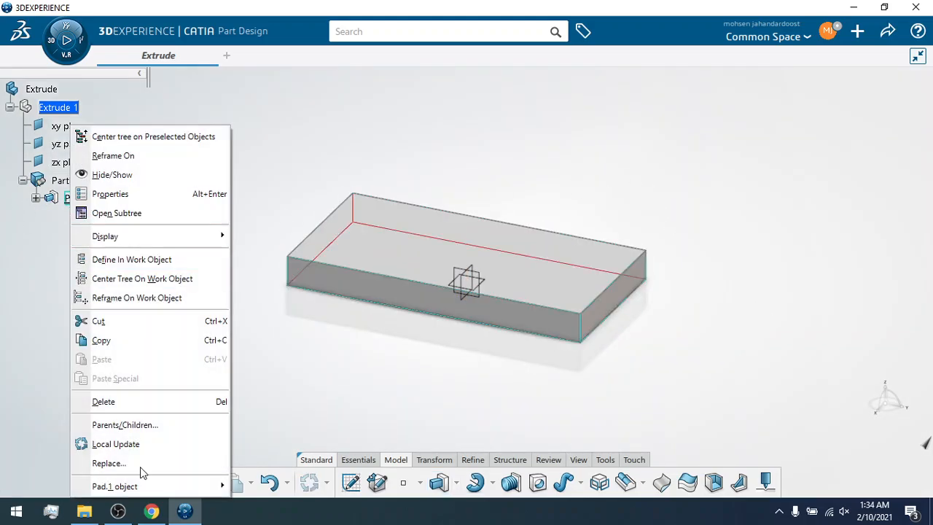
{"action": "mouse_move", "coordinate": [164, 486]}
{"action": "left_click", "coordinate": [254, 325]}
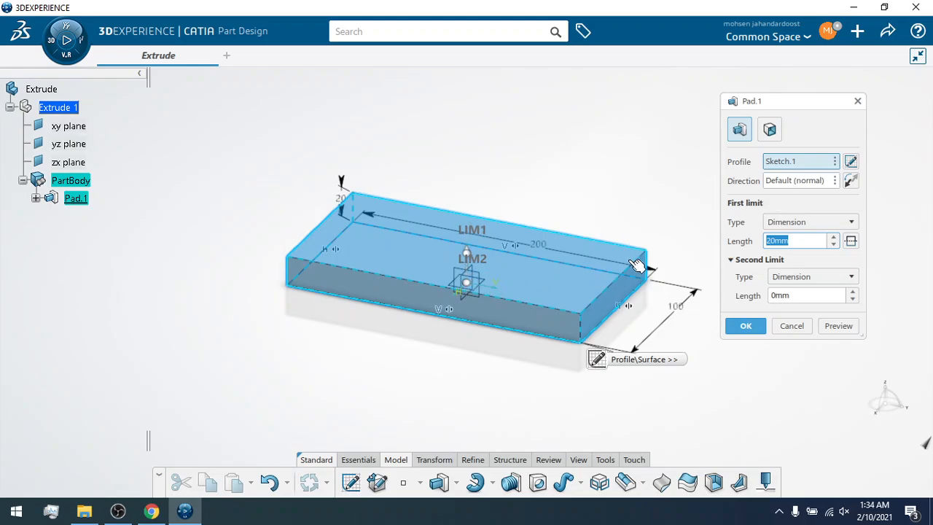
{"action": "left_click", "coordinate": [834, 180]}
{"action": "mouse_move", "coordinate": [848, 191]}
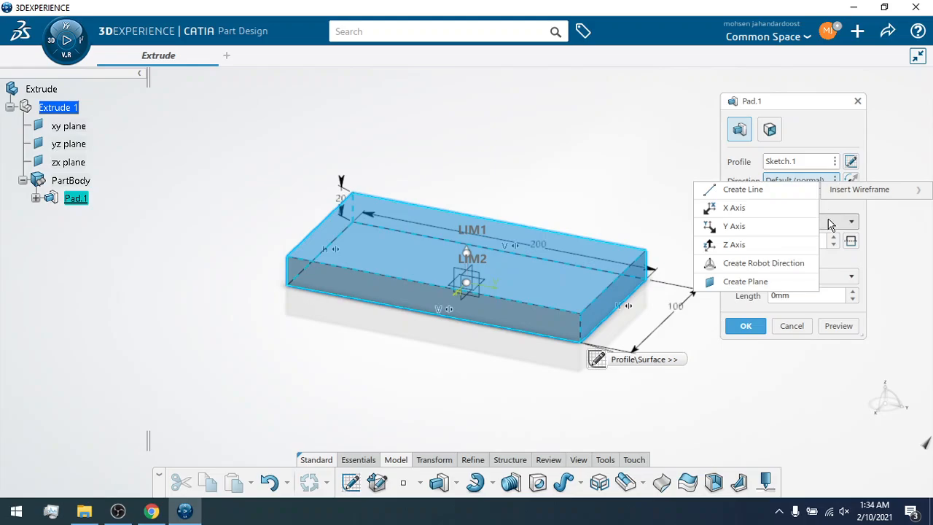
{"action": "left_click", "coordinate": [828, 207]}
{"action": "left_click", "coordinate": [835, 182]}
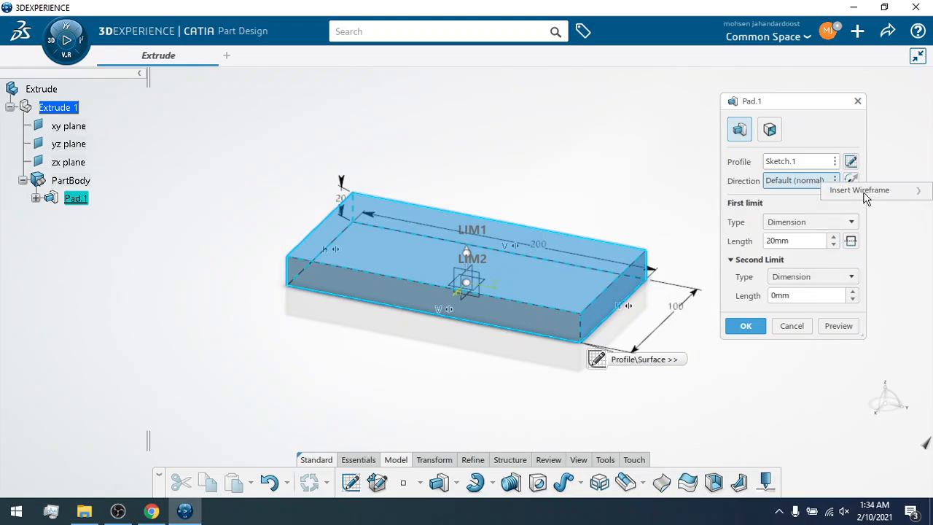
{"action": "mouse_move", "coordinate": [865, 198]}
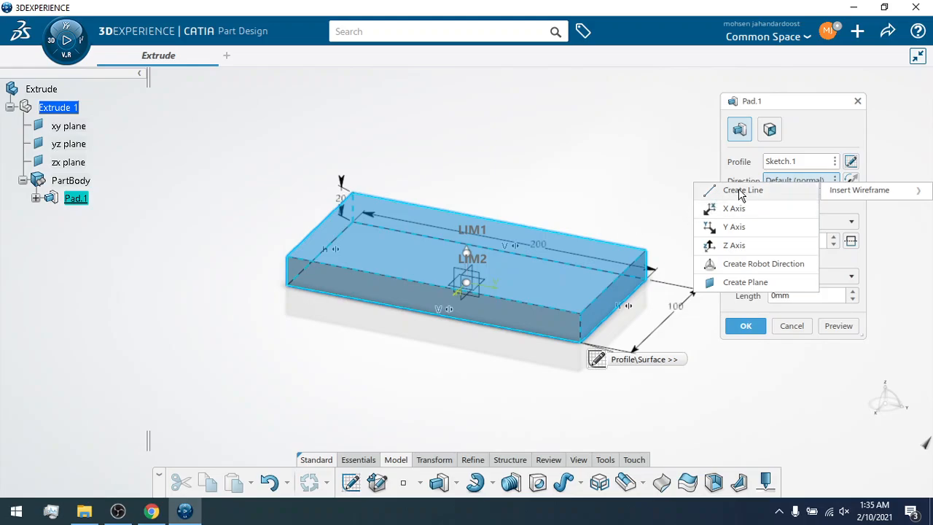
{"action": "left_click", "coordinate": [793, 327]}
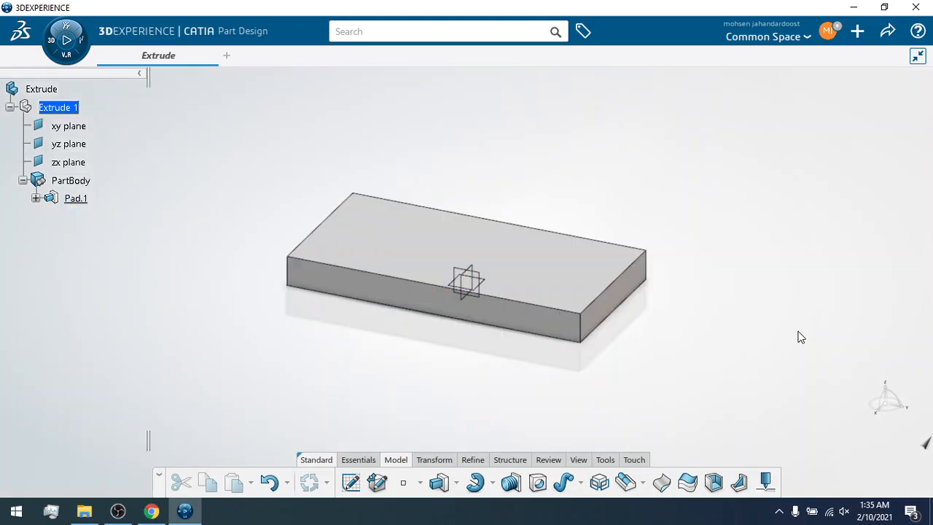
{"action": "right_click", "coordinate": [76, 201]}
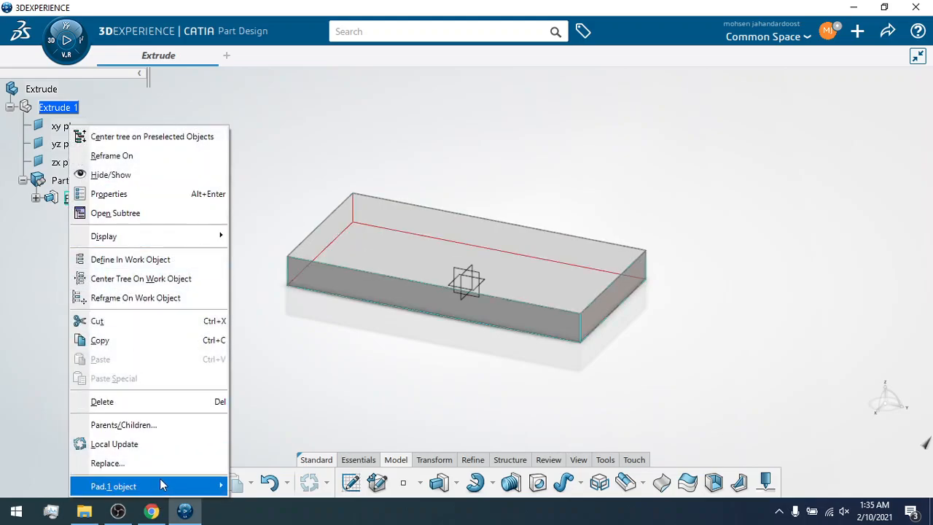
{"action": "mouse_move", "coordinate": [161, 485]}
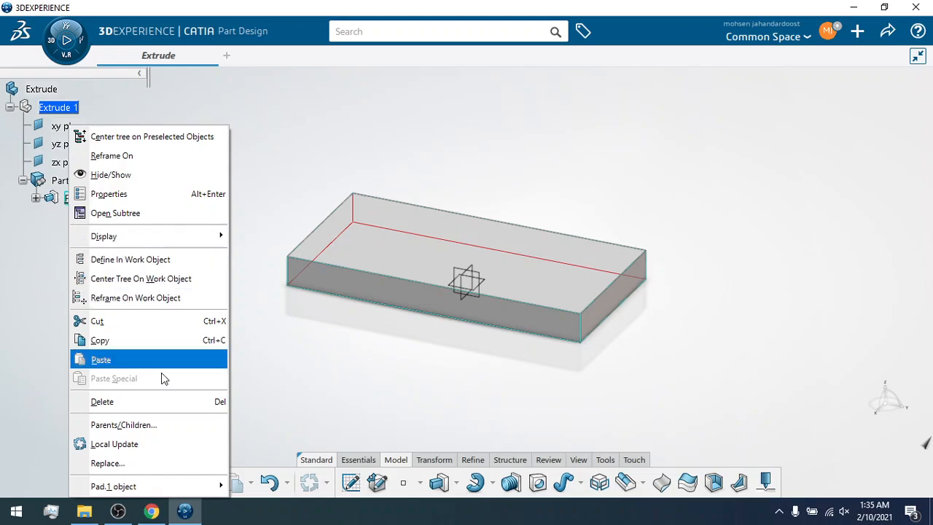
{"action": "mouse_move", "coordinate": [215, 485]}
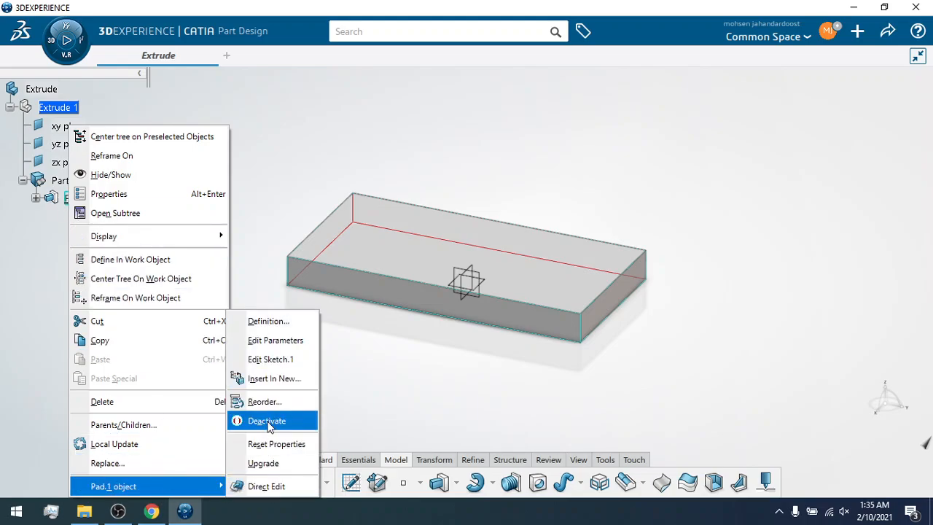
{"action": "left_click", "coordinate": [267, 153]}
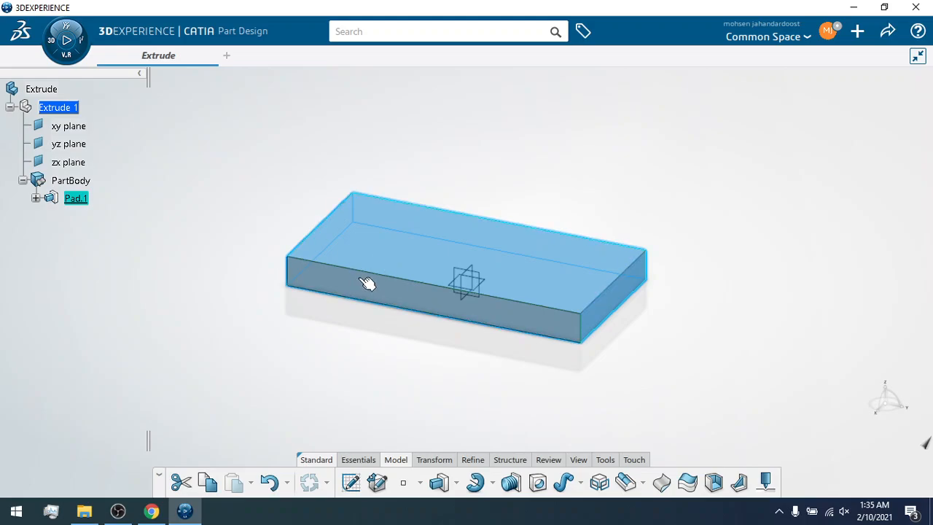
Delete Pad.1 together with its aggregated elements, and undo the deletion.
{"action": "right_click", "coordinate": [84, 204]}
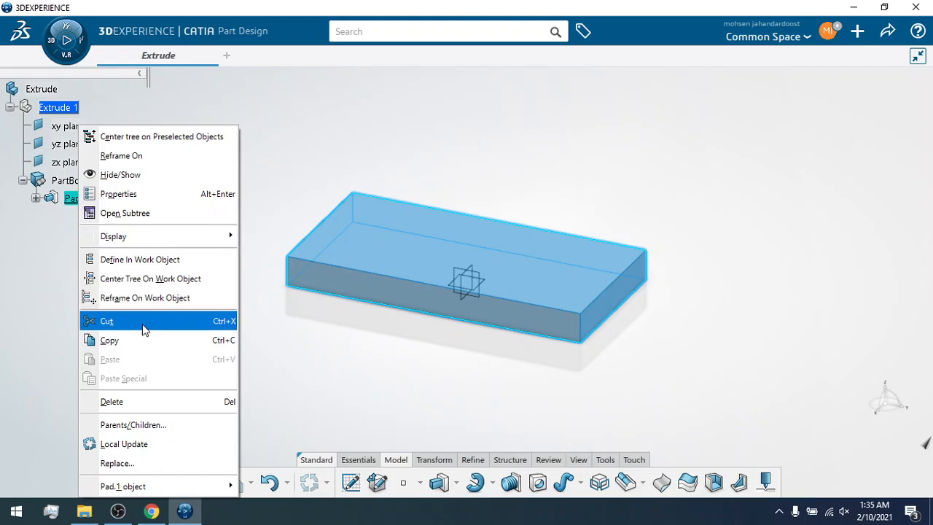
{"action": "left_click", "coordinate": [161, 401]}
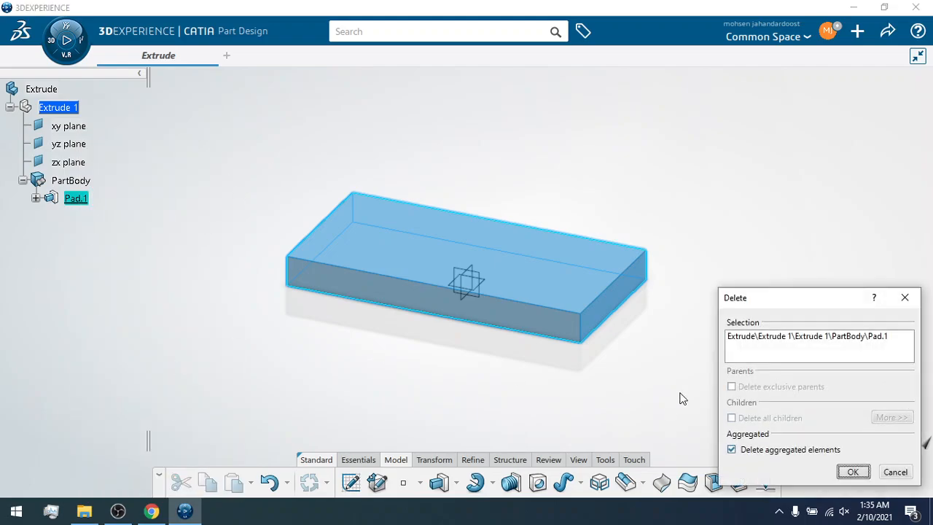
{"action": "left_click", "coordinate": [852, 472]}
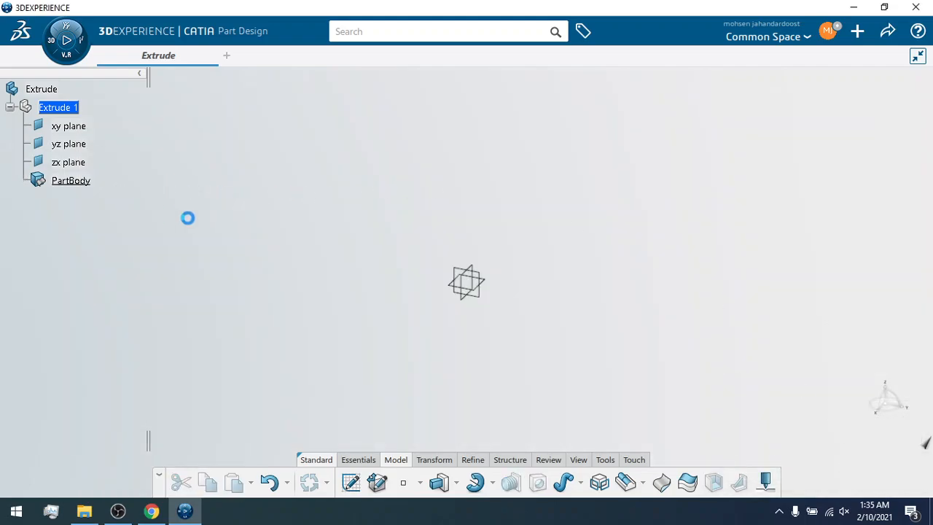
{"action": "key", "text": "ctrl+z"}
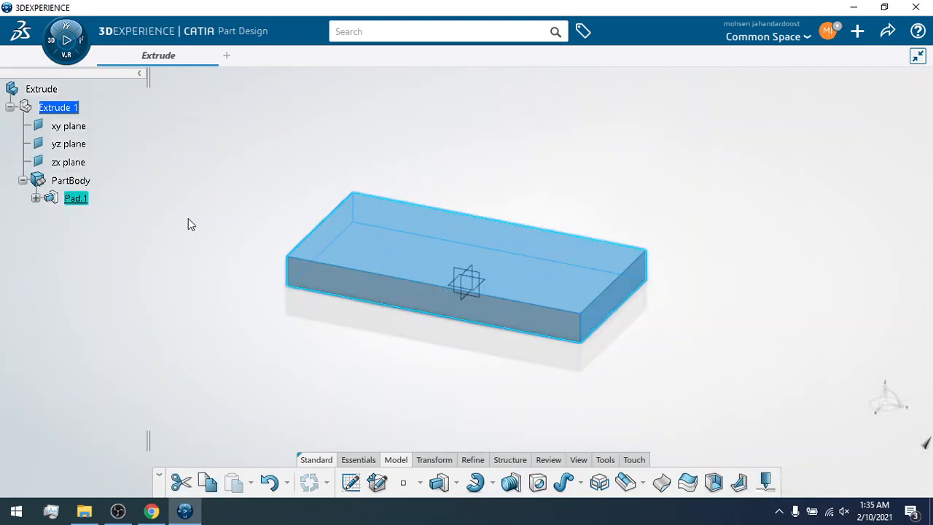
Delete Pad.1 with the deletion of aggregated elements turned off, keeping Sketch.1.
{"action": "right_click", "coordinate": [76, 200]}
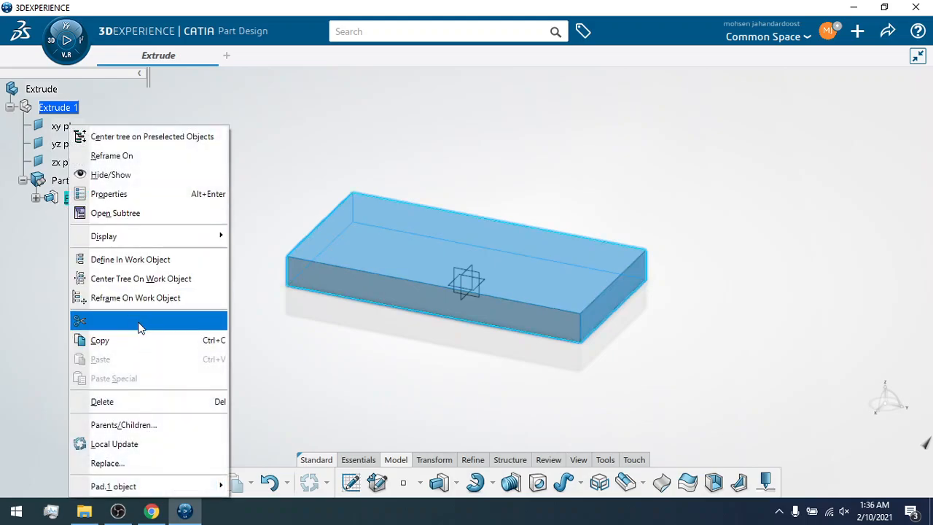
{"action": "left_click", "coordinate": [140, 402]}
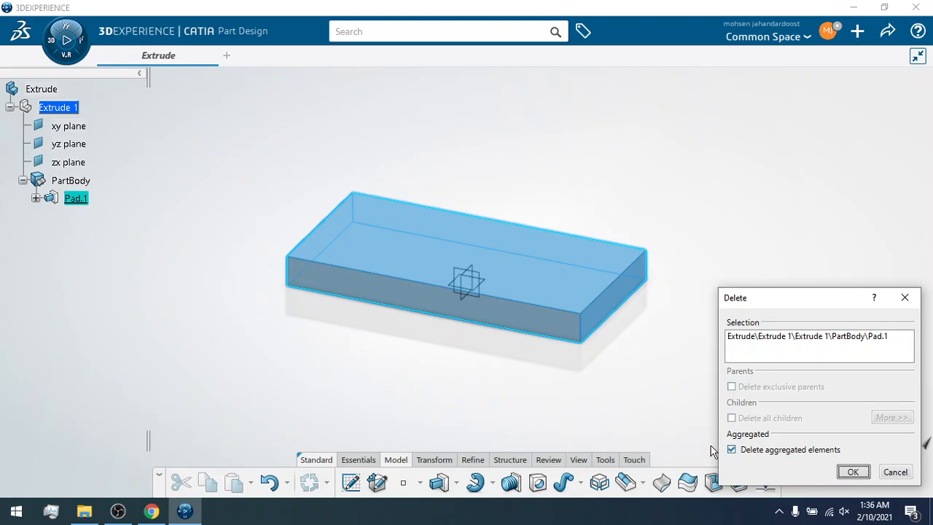
{"action": "left_click", "coordinate": [732, 450]}
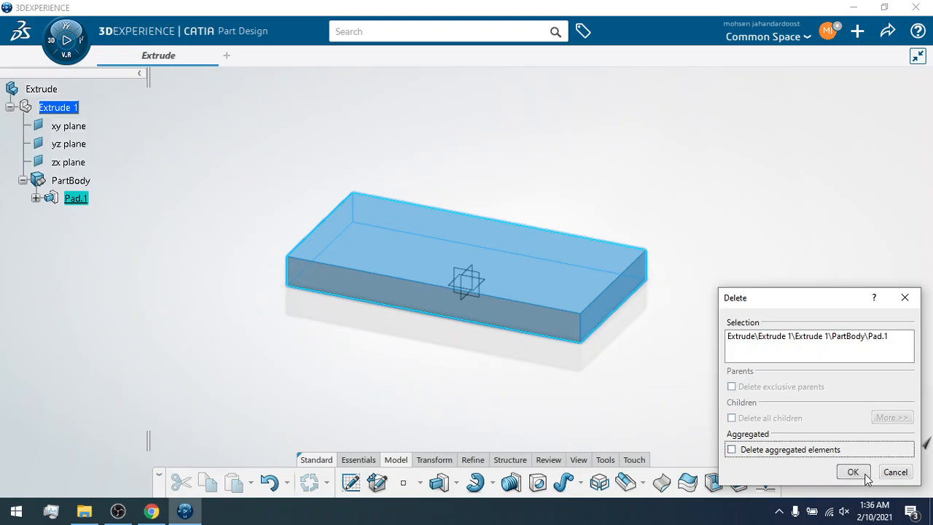
{"action": "left_click", "coordinate": [852, 472]}
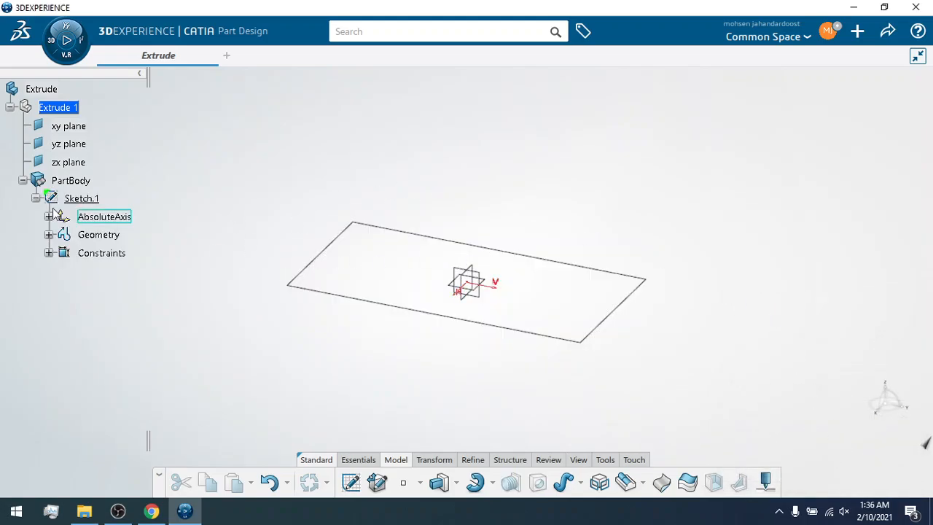
{"action": "left_click", "coordinate": [75, 201]}
{"action": "left_click", "coordinate": [111, 309]}
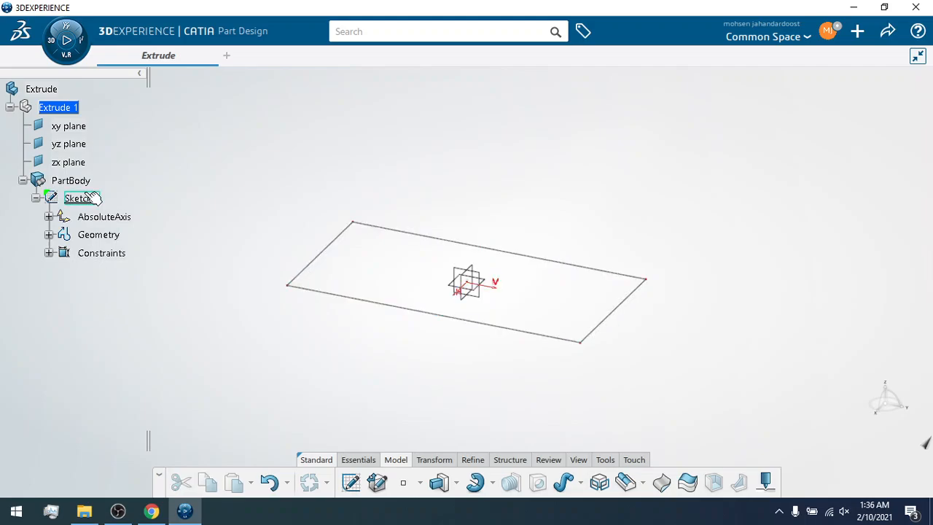
Start a new sketch on the yz plane.
{"action": "left_click", "coordinate": [80, 146]}
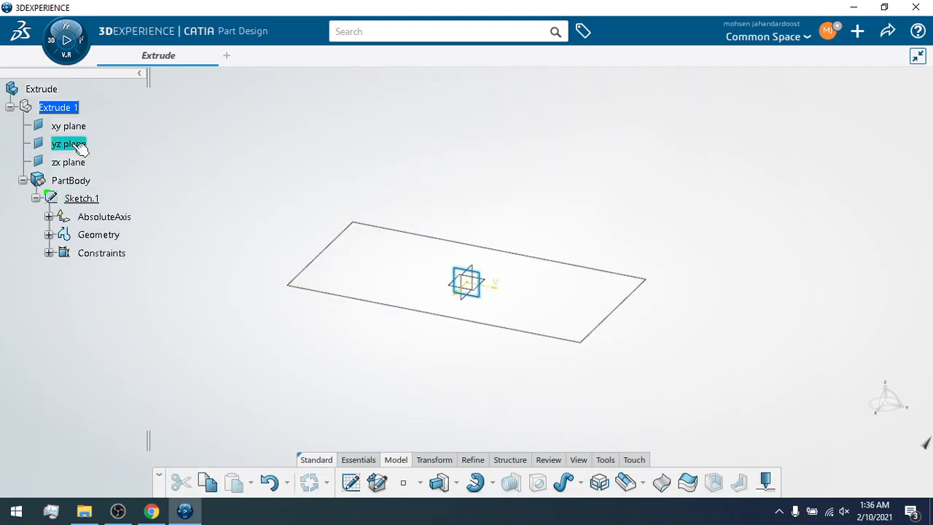
{"action": "left_click", "coordinate": [83, 163]}
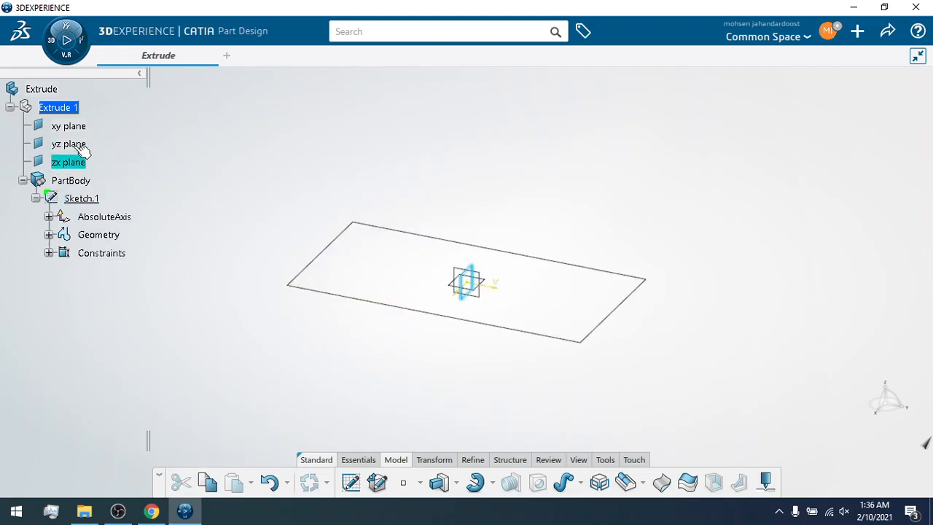
{"action": "left_click", "coordinate": [81, 146]}
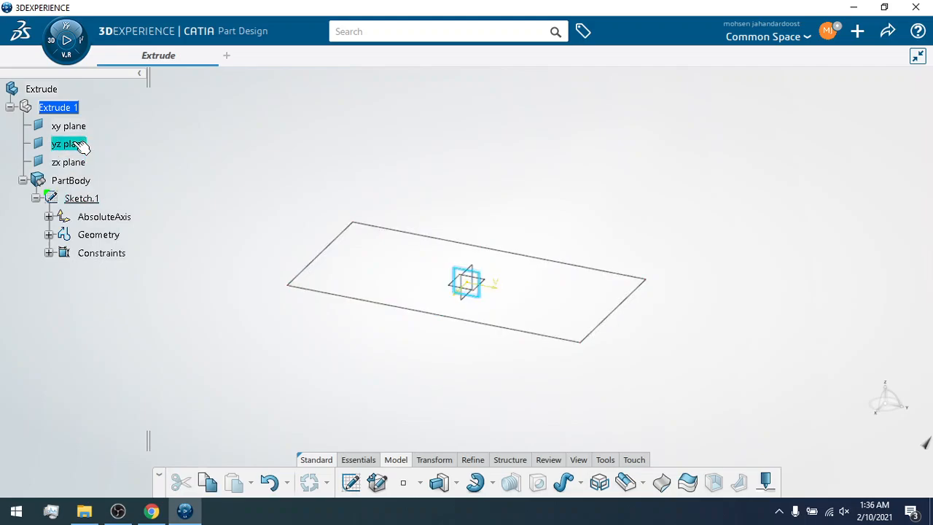
{"action": "left_click", "coordinate": [352, 481]}
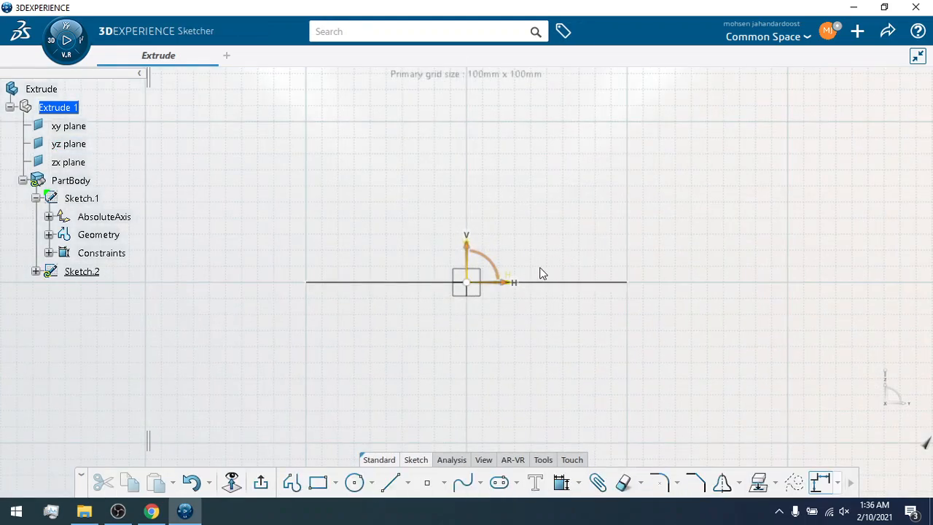
Draw a slanted line rising from about H 10.7 mm, V 10 mm away from the origin and convert it to a construction element.
{"action": "middle_click_drag", "start_coordinate": [541, 270], "coordinate": [537, 206]}
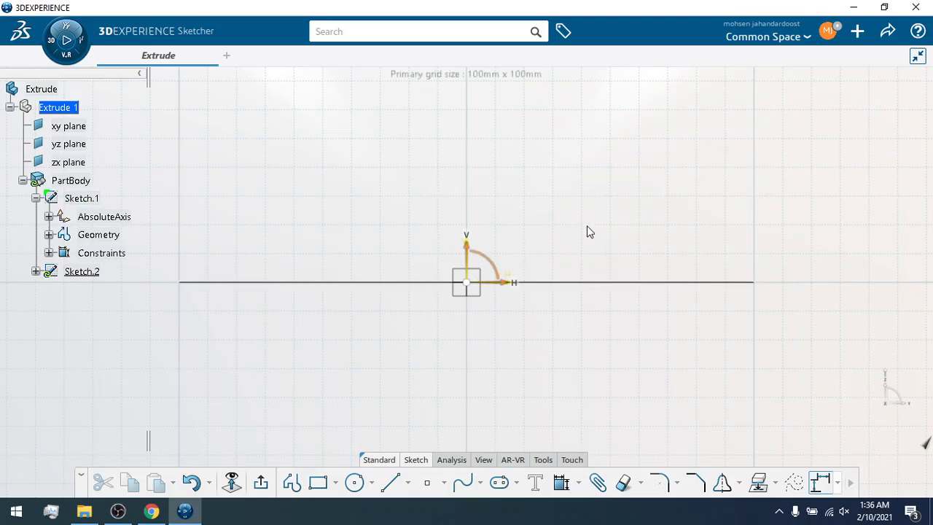
{"action": "left_click", "coordinate": [391, 481]}
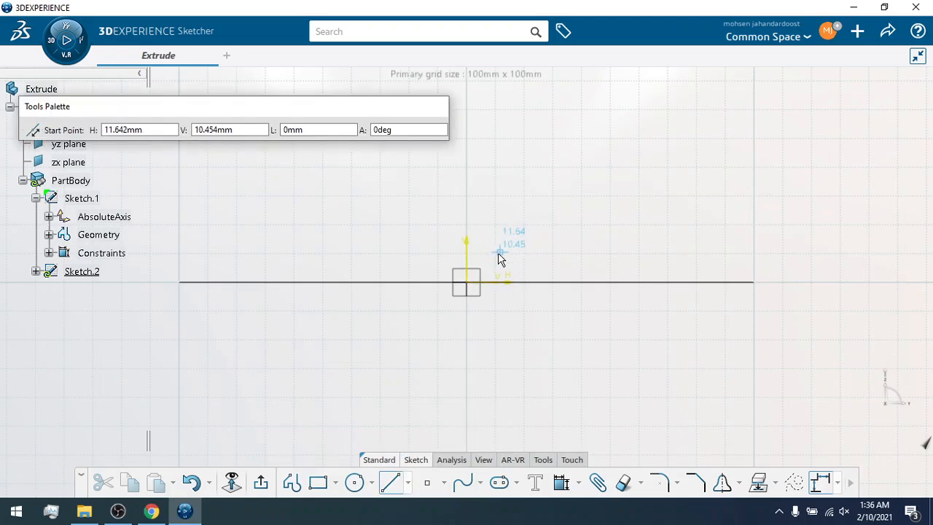
{"action": "left_click", "coordinate": [497, 253]}
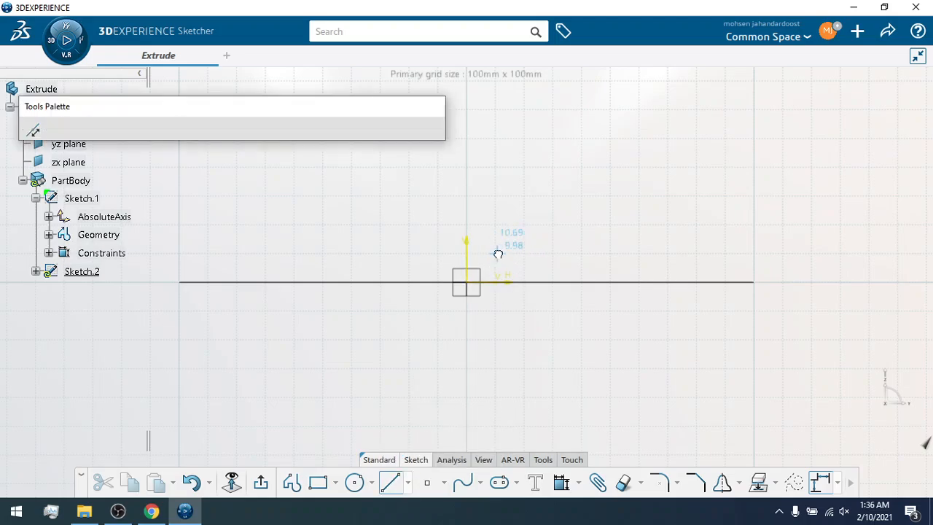
{"action": "left_click", "coordinate": [603, 173]}
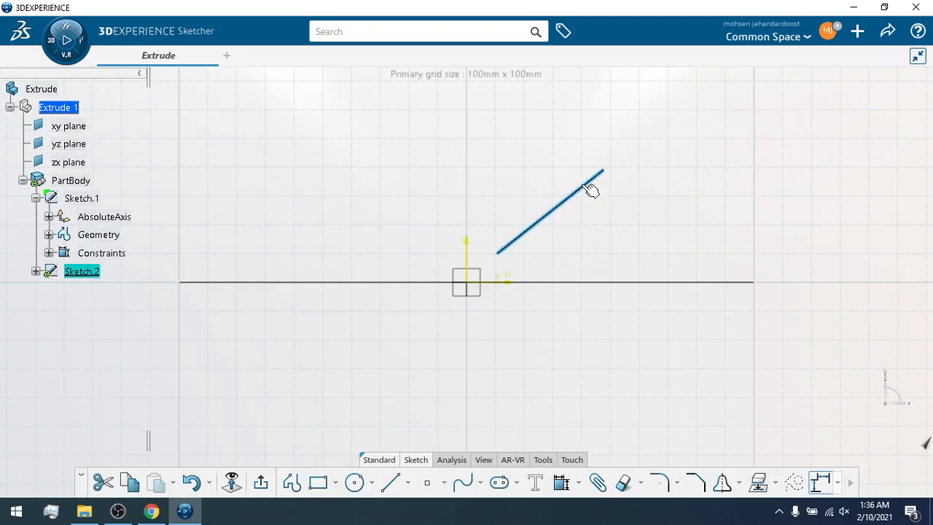
{"action": "left_click", "coordinate": [794, 487]}
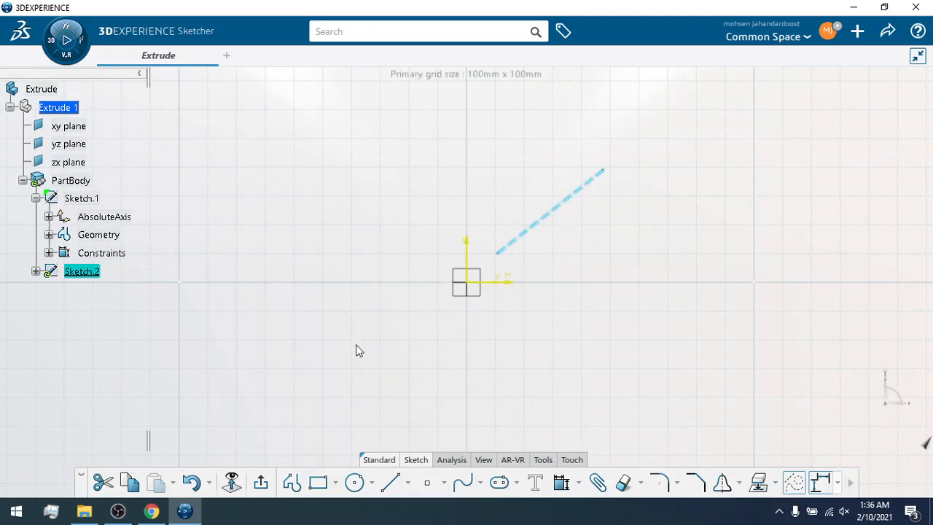
Exit the sketch, expand Sketch.2 in the tree and select it.
{"action": "left_click", "coordinate": [260, 489]}
{"action": "left_click", "coordinate": [71, 296]}
{"action": "left_click", "coordinate": [35, 271]}
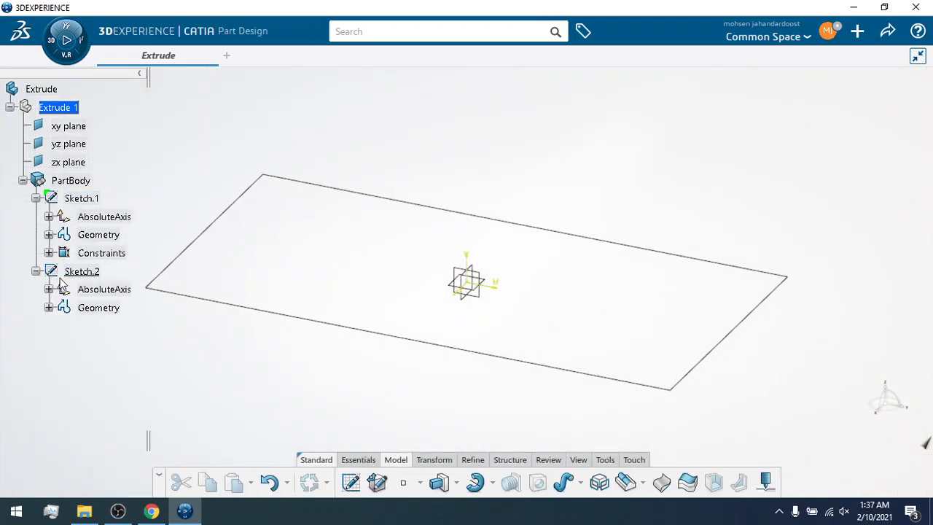
{"action": "left_click", "coordinate": [85, 272]}
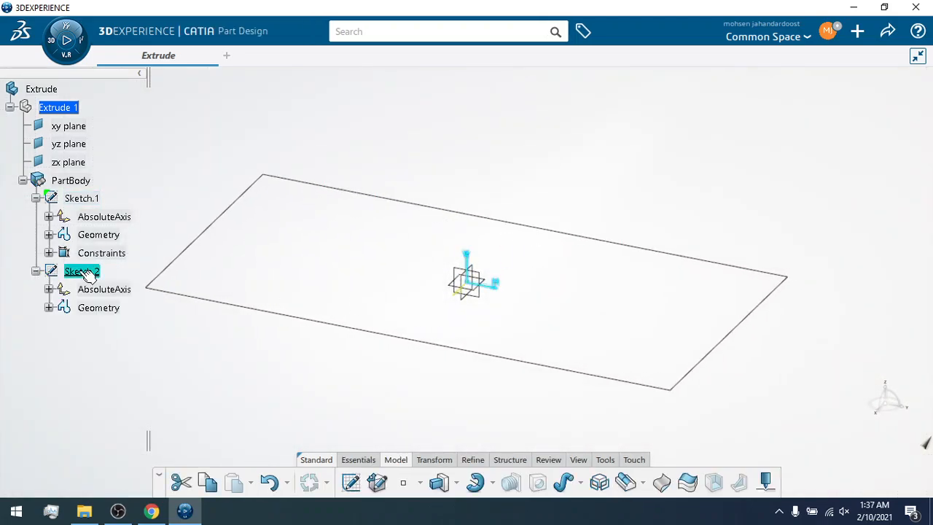
{"action": "left_click", "coordinate": [36, 271]}
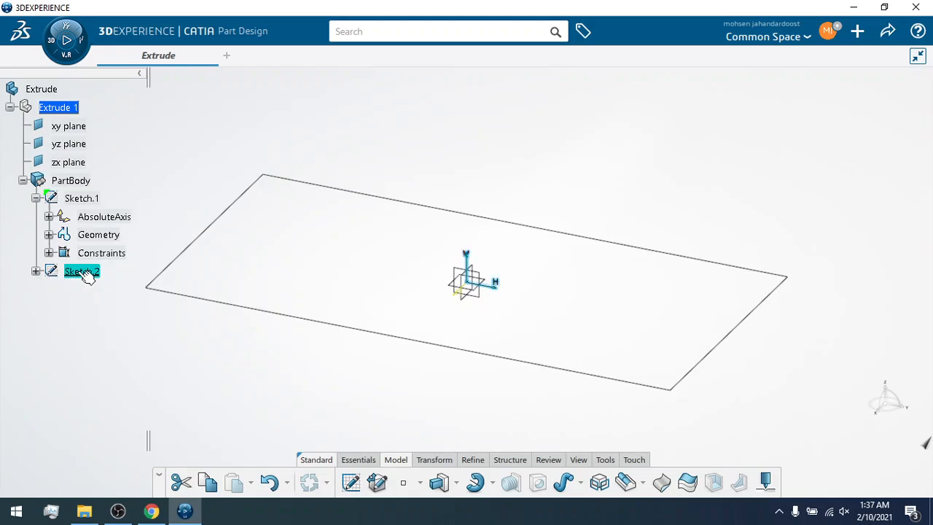
{"action": "right_click", "coordinate": [84, 273]}
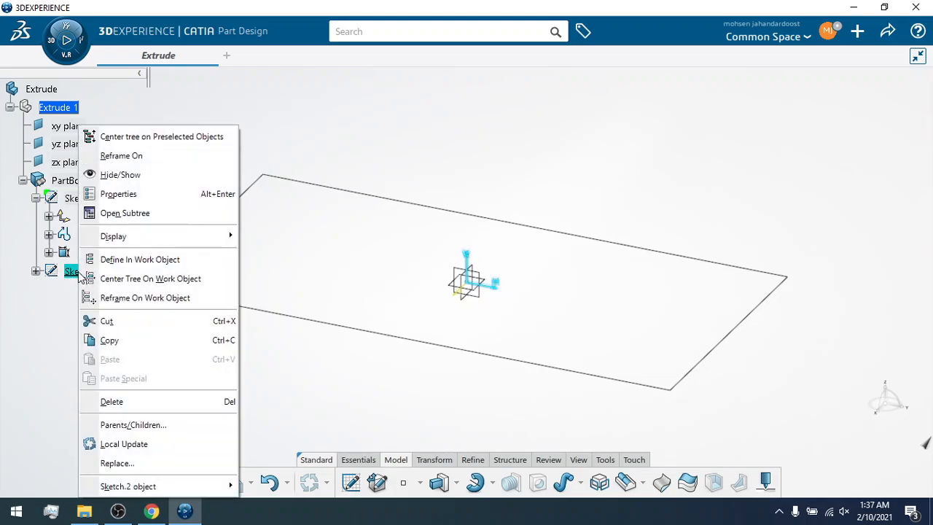
{"action": "left_click", "coordinate": [281, 366]}
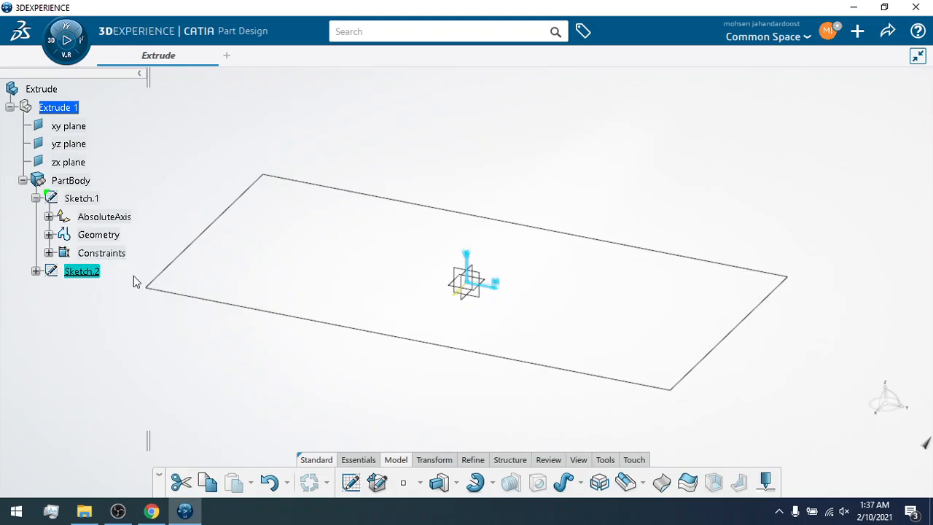
{"action": "right_click", "coordinate": [104, 277]}
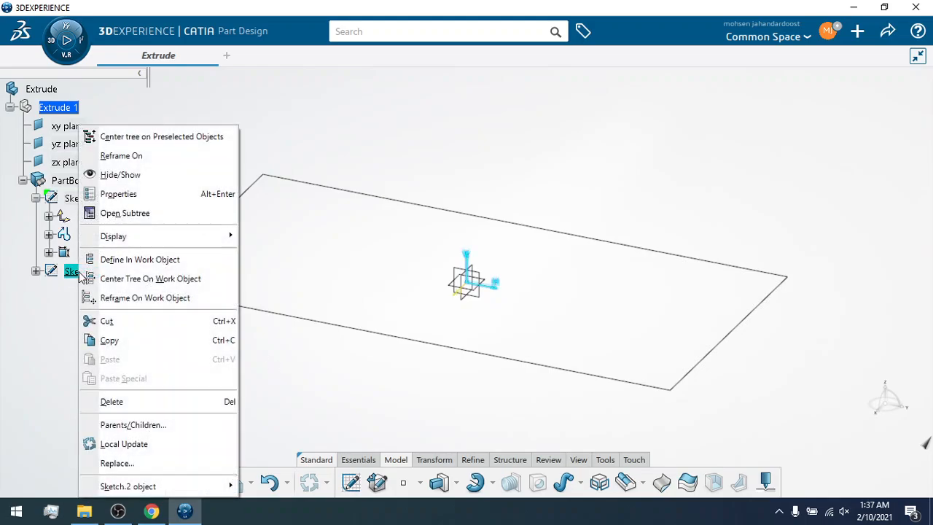
{"action": "mouse_move", "coordinate": [172, 233]}
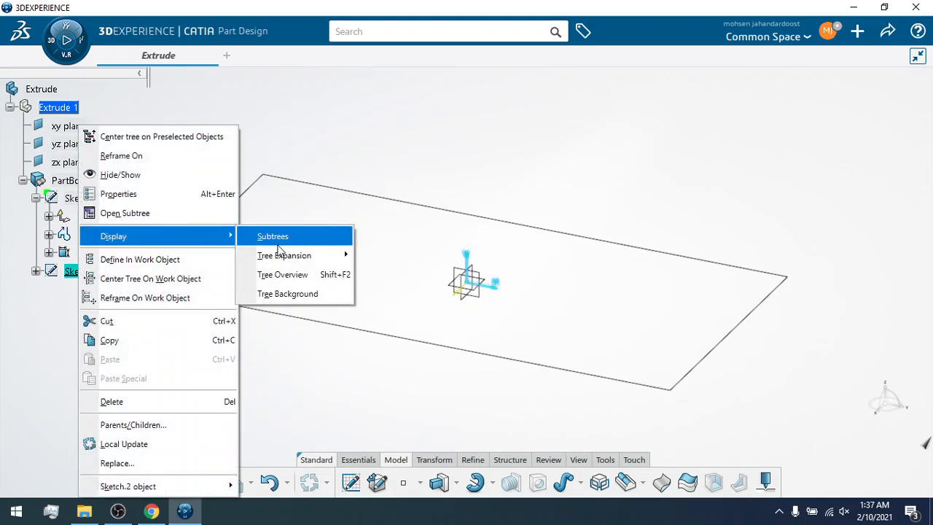
{"action": "left_click", "coordinate": [364, 382]}
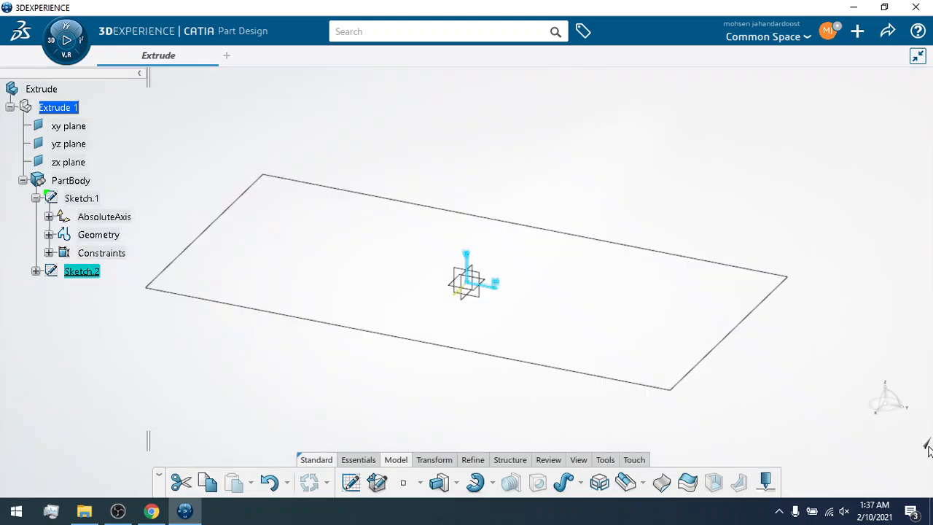
Reopen Sketch.2 for editing, convert its slanted construction line to a standard element and exit the sketch.
{"action": "right_click", "coordinate": [76, 274]}
{"action": "mouse_move", "coordinate": [145, 486]}
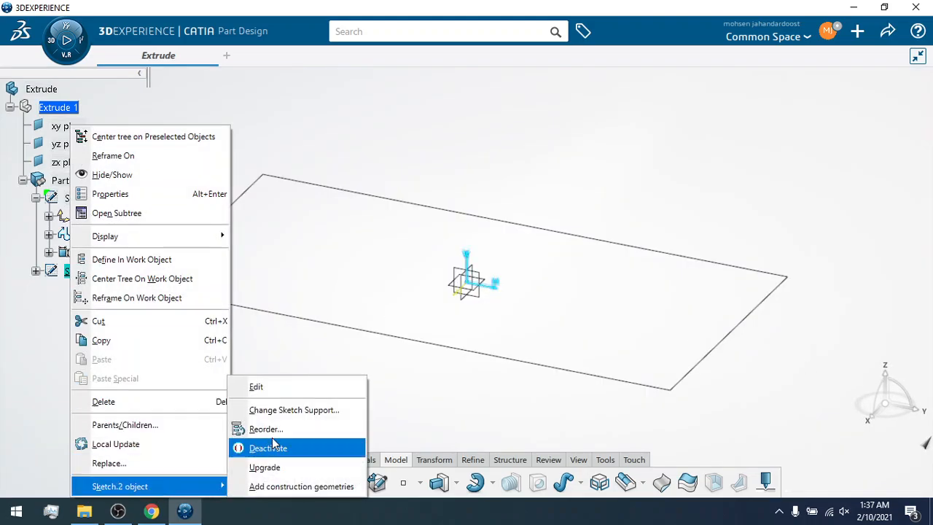
{"action": "left_click", "coordinate": [275, 396]}
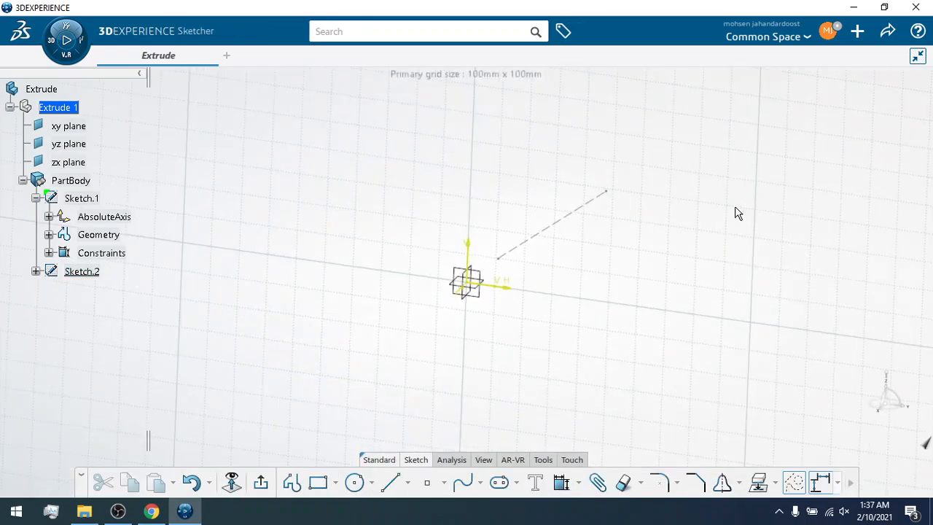
{"action": "left_click", "coordinate": [569, 208]}
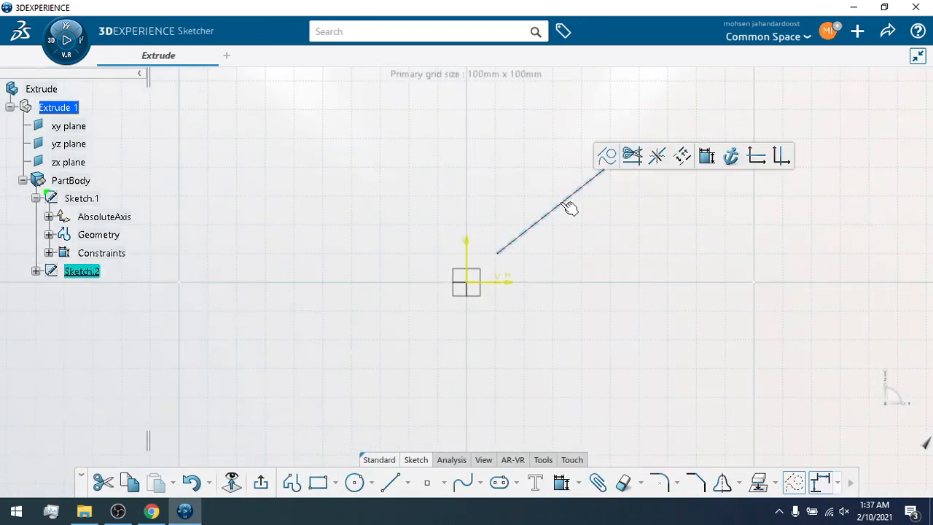
{"action": "left_click", "coordinate": [604, 156]}
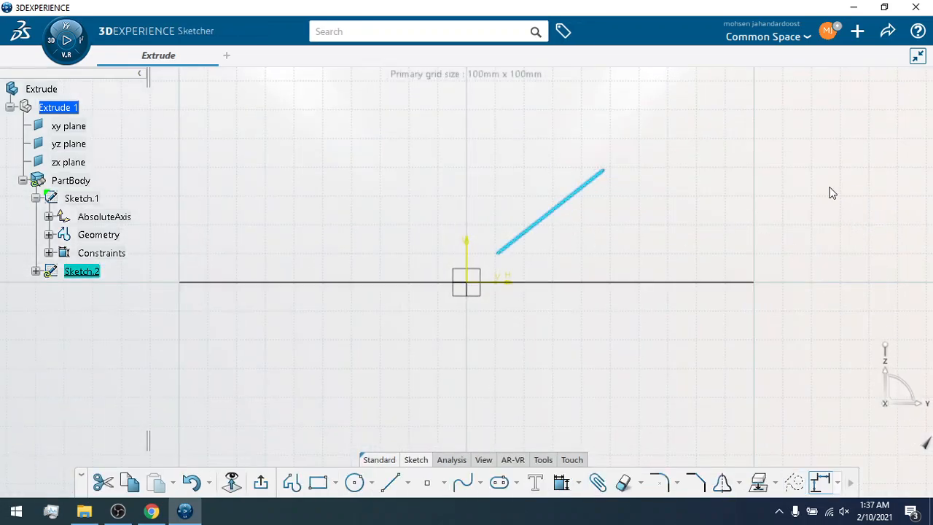
{"action": "left_click", "coordinate": [261, 482]}
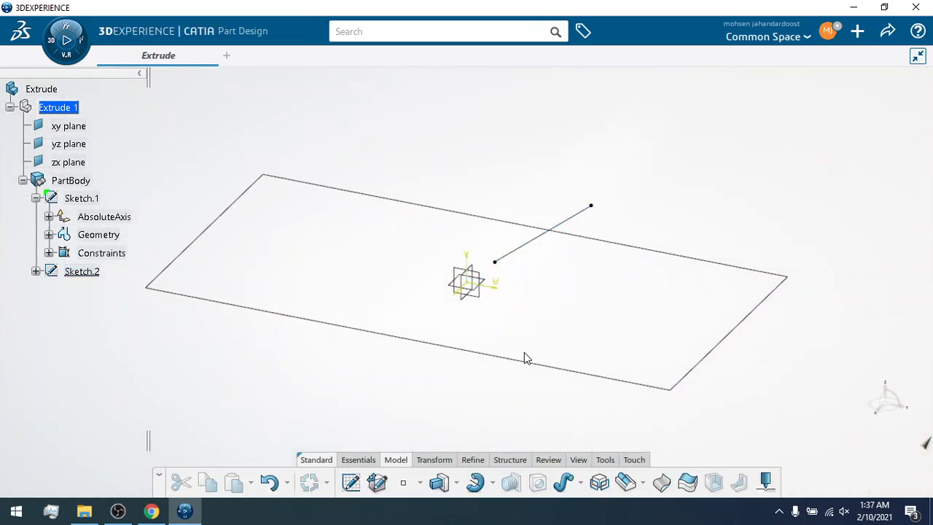
Start a Pad on Sketch.1 and choose to create a new line as its extrusion direction.
{"action": "mouse_move", "coordinate": [524, 352]}
{"action": "middle_mouse_down"}
{"action": "mouse_move", "coordinate": [527, 384]}
{"action": "mouse_move", "coordinate": [549, 377]}
{"action": "mouse_move", "coordinate": [527, 392]}
{"action": "mouse_move", "coordinate": [524, 375]}
{"action": "middle_mouse_up"}
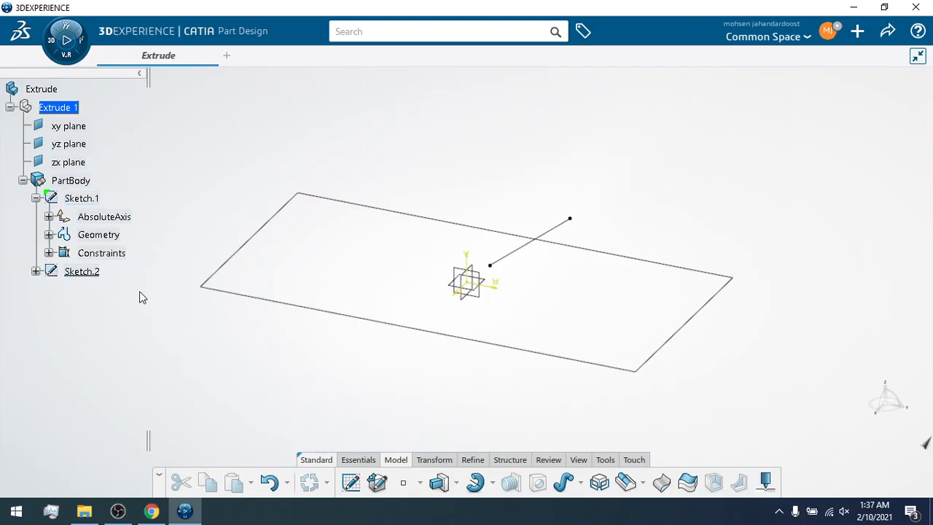
{"action": "left_click", "coordinate": [81, 199]}
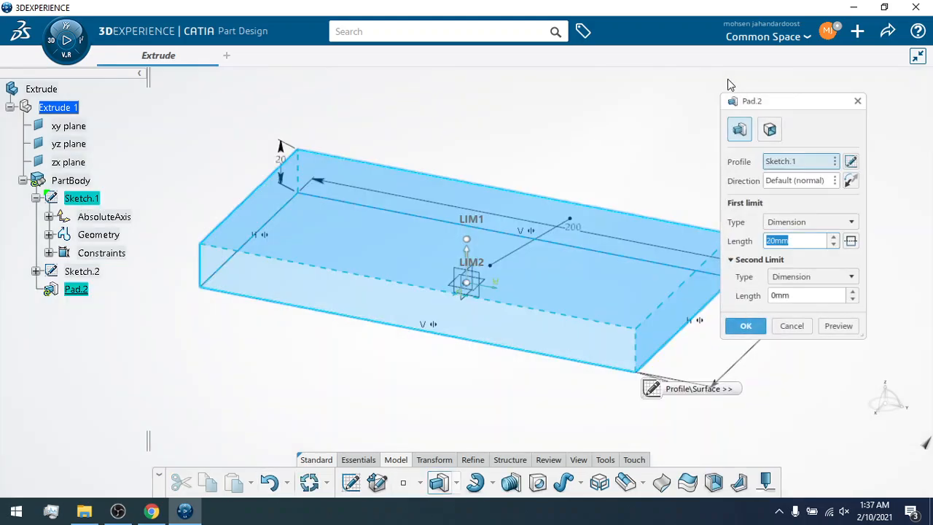
{"action": "left_click", "coordinate": [834, 182]}
{"action": "mouse_move", "coordinate": [838, 194]}
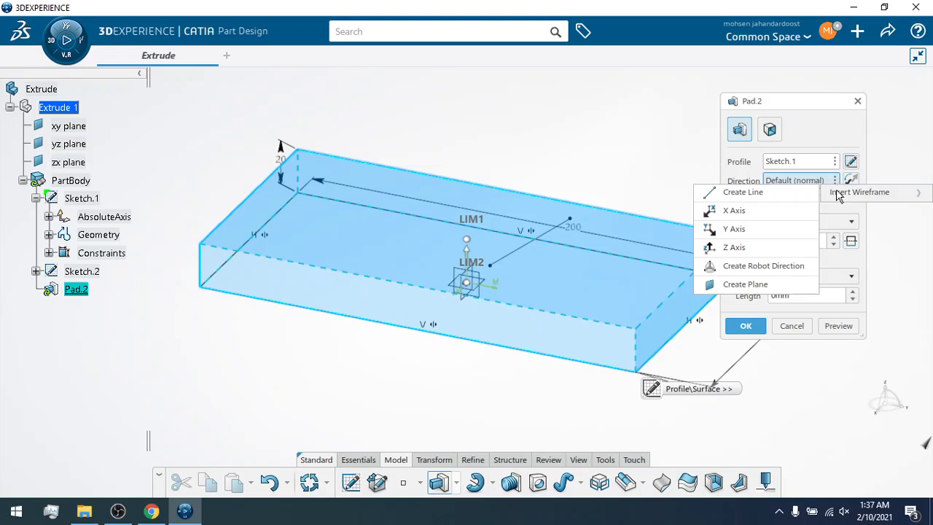
{"action": "left_click", "coordinate": [773, 194]}
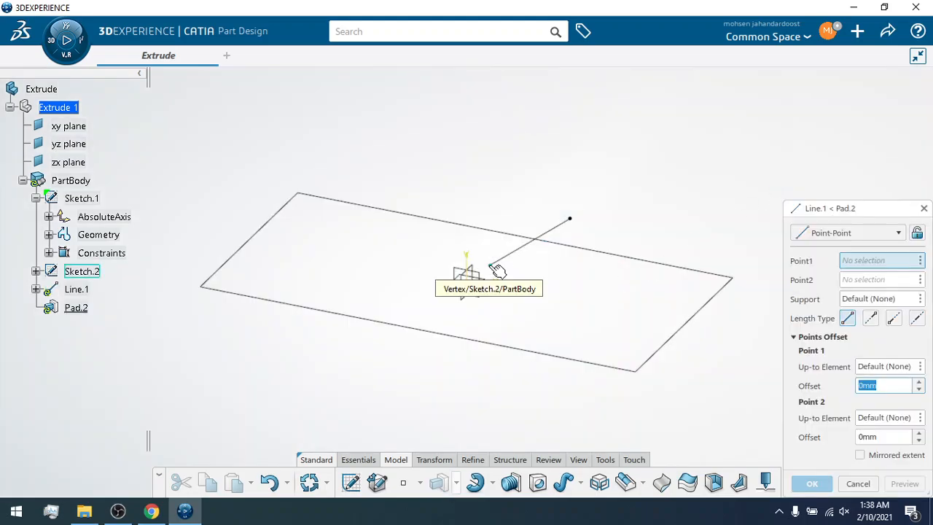
Define the direction line as Point-Point, from the lower to the upper endpoint of Sketch.2's slanted line.
{"action": "left_click_drag", "start_coordinate": [849, 209], "coordinate": [813, 94]}
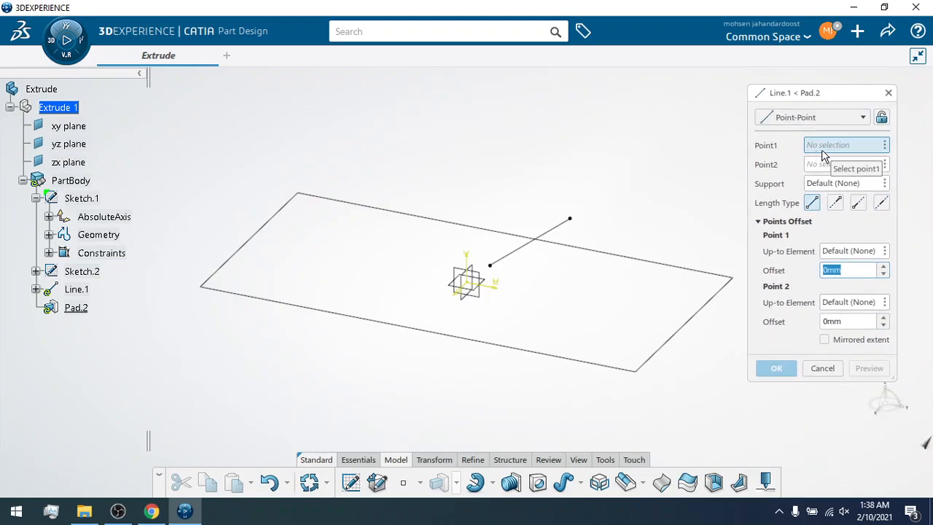
{"action": "left_click", "coordinate": [492, 267]}
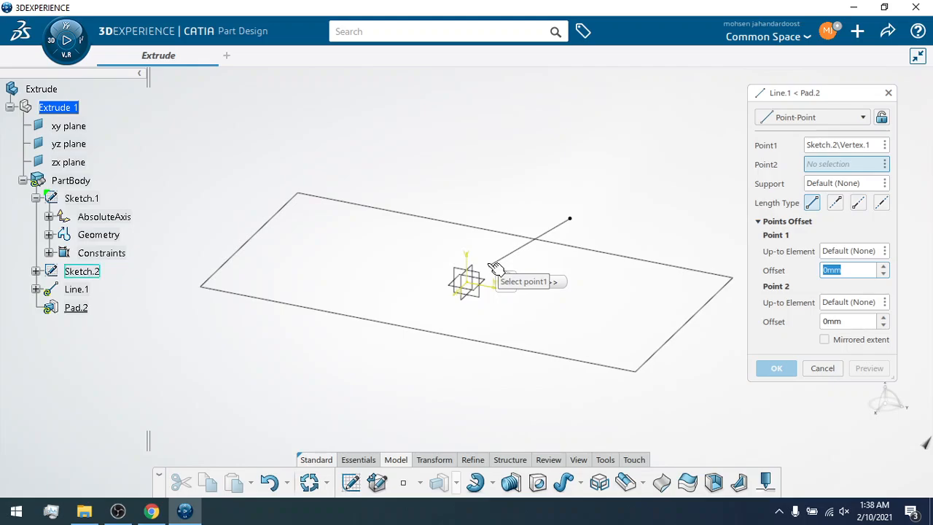
{"action": "left_click", "coordinate": [574, 220]}
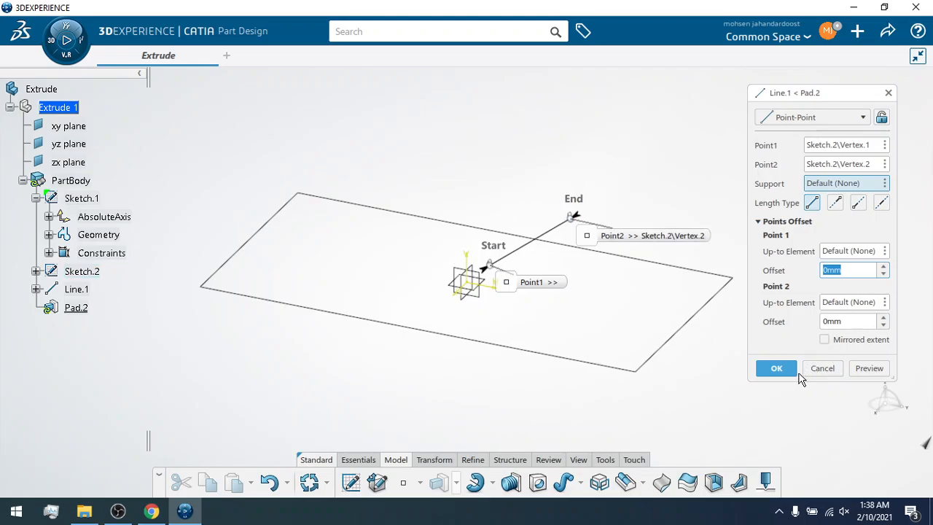
{"action": "left_click", "coordinate": [876, 371]}
{"action": "left_click", "coordinate": [785, 371]}
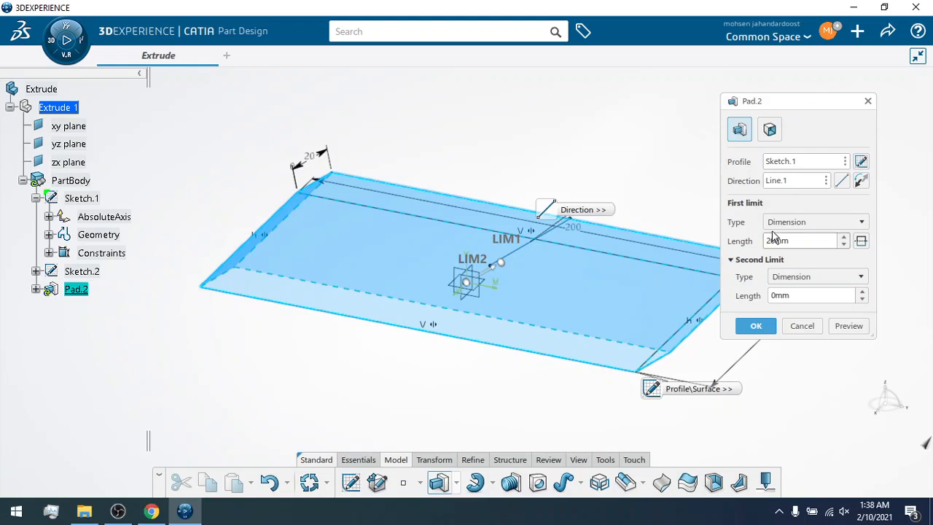
Set the first limit length of the slanted pad to 30 mm.
{"action": "left_click", "coordinate": [843, 237]}
{"action": "left_click", "coordinate": [844, 238]}
{"action": "left_click", "coordinate": [844, 237]}
{"action": "left_click", "coordinate": [844, 238]}
{"action": "left_click", "coordinate": [844, 238]}
{"action": "left_click", "coordinate": [844, 237]}
{"action": "left_click", "coordinate": [844, 238]}
{"action": "left_click", "coordinate": [844, 237]}
{"action": "left_click", "coordinate": [843, 238]}
{"action": "left_click", "coordinate": [844, 237]}
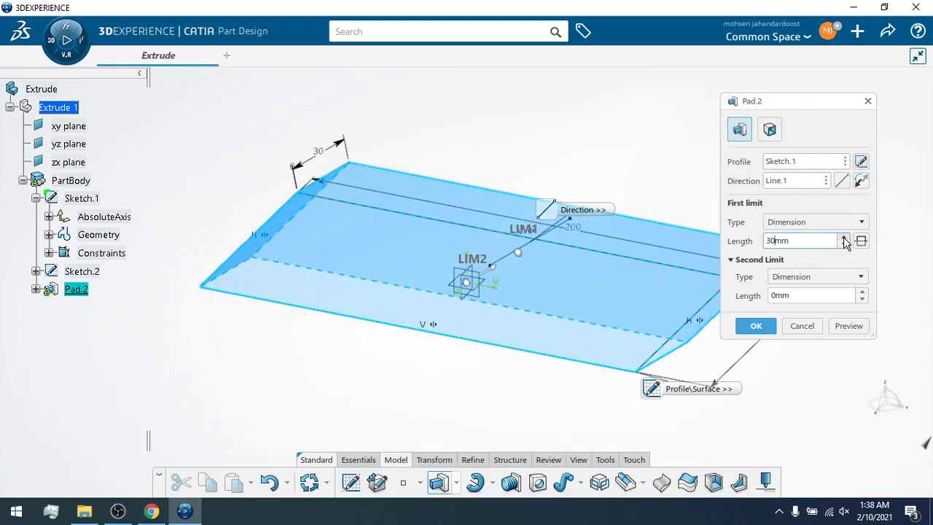
{"action": "left_click", "coordinate": [844, 237]}
{"action": "left_click", "coordinate": [842, 245]}
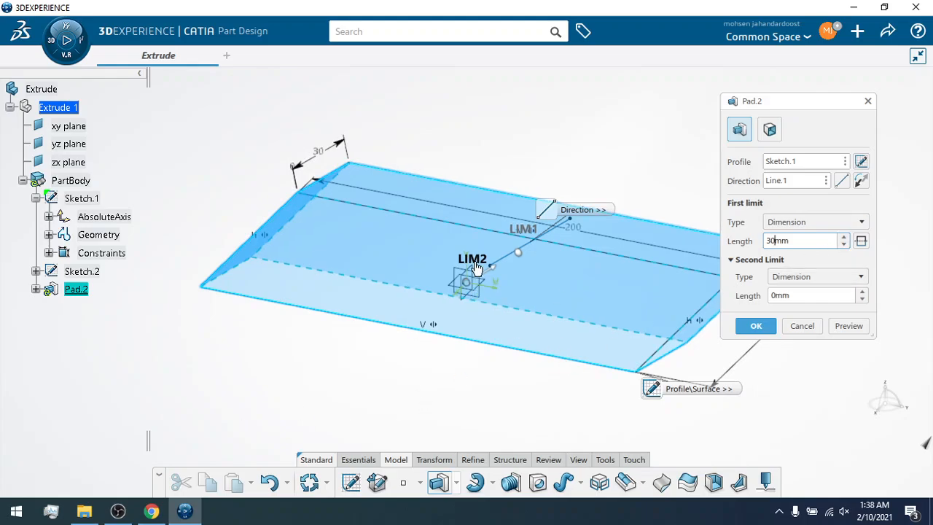
Reverse the pad's extrusion direction and restore it to compare both sides of the sketch.
{"action": "left_click", "coordinate": [861, 182]}
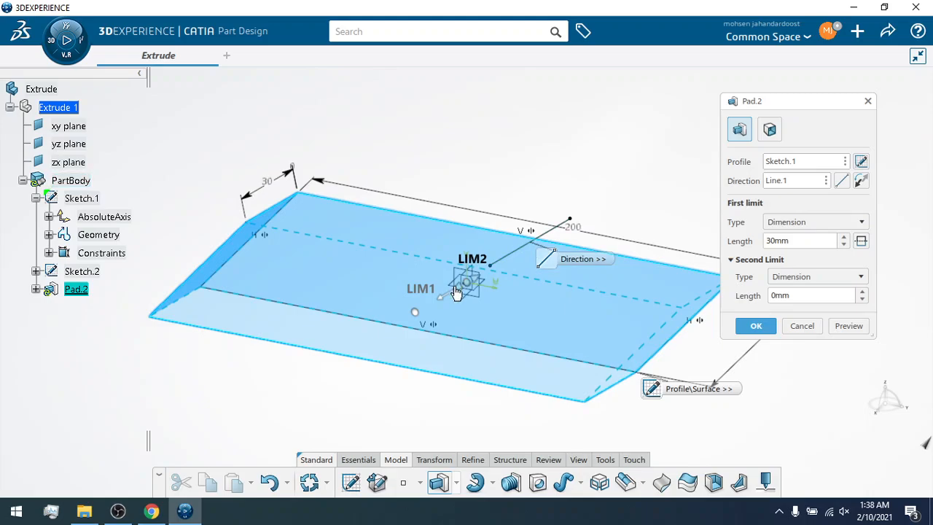
{"action": "left_click", "coordinate": [861, 182]}
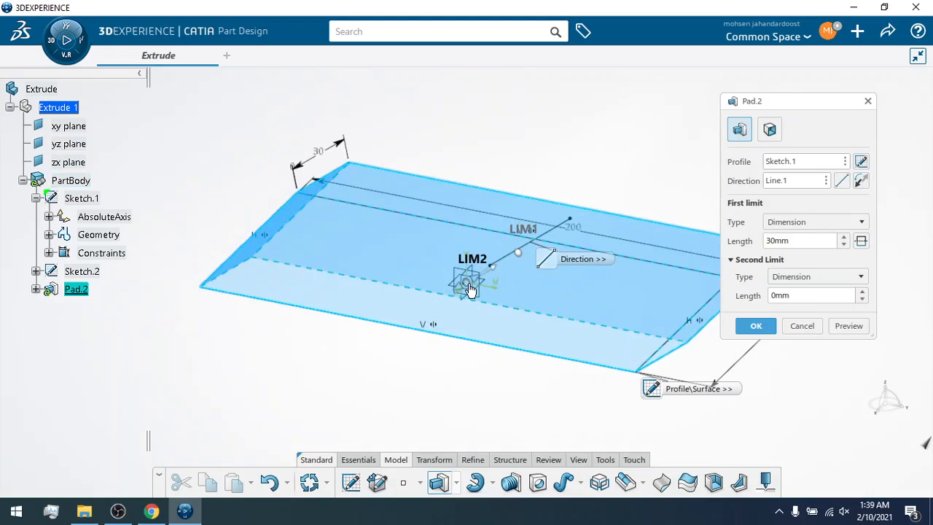
{"action": "left_click", "coordinate": [860, 181]}
{"action": "left_click", "coordinate": [860, 181]}
{"action": "left_click", "coordinate": [490, 268]}
{"action": "left_click", "coordinate": [444, 294]}
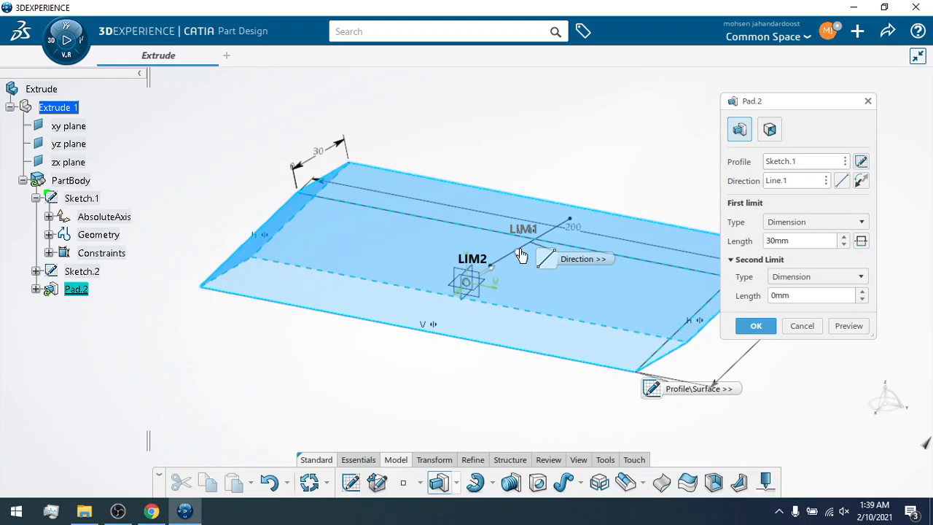
Try the pad's mirrored extent, turn it off again, and create the pad after previewing it.
{"action": "left_click", "coordinate": [861, 241]}
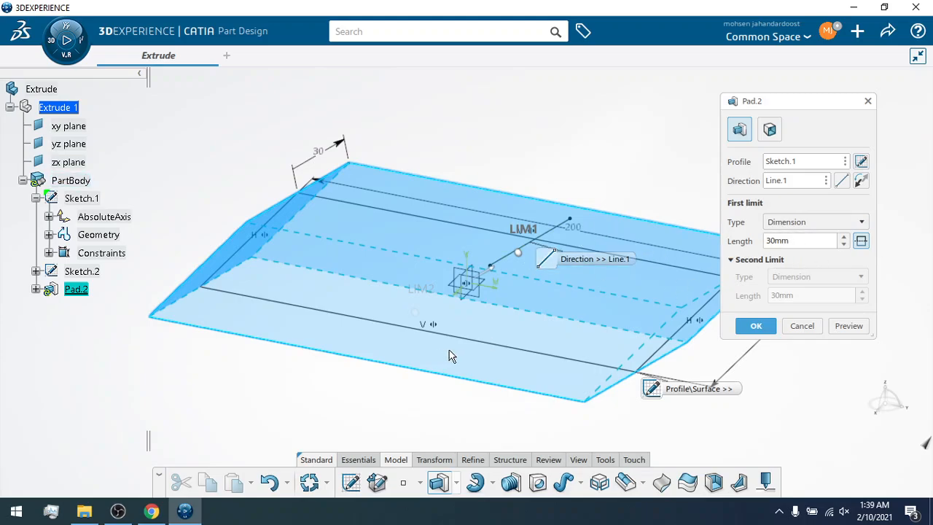
{"action": "left_click", "coordinate": [863, 245]}
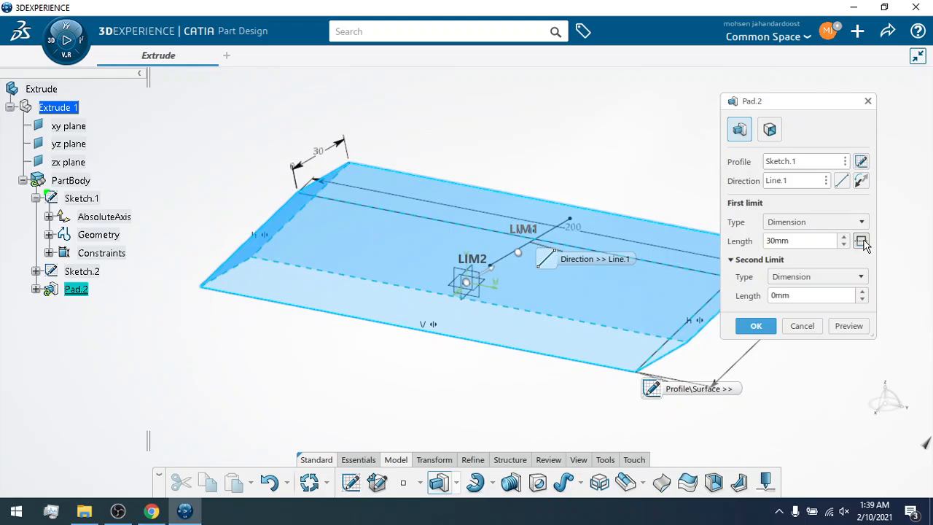
{"action": "left_click", "coordinate": [848, 326]}
{"action": "left_click", "coordinate": [771, 328]}
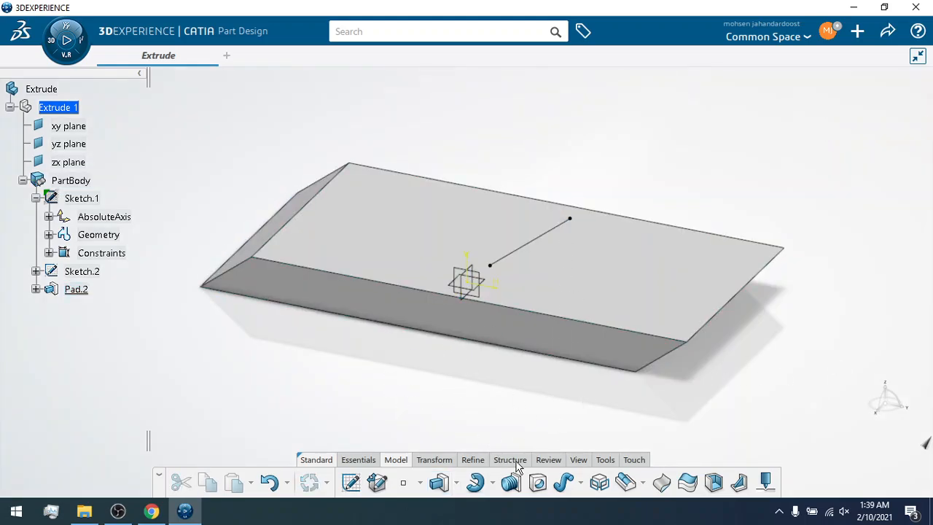
Rotate the model to examine the slanted end faces of the finished pad.
{"action": "left_click", "coordinate": [548, 459]}
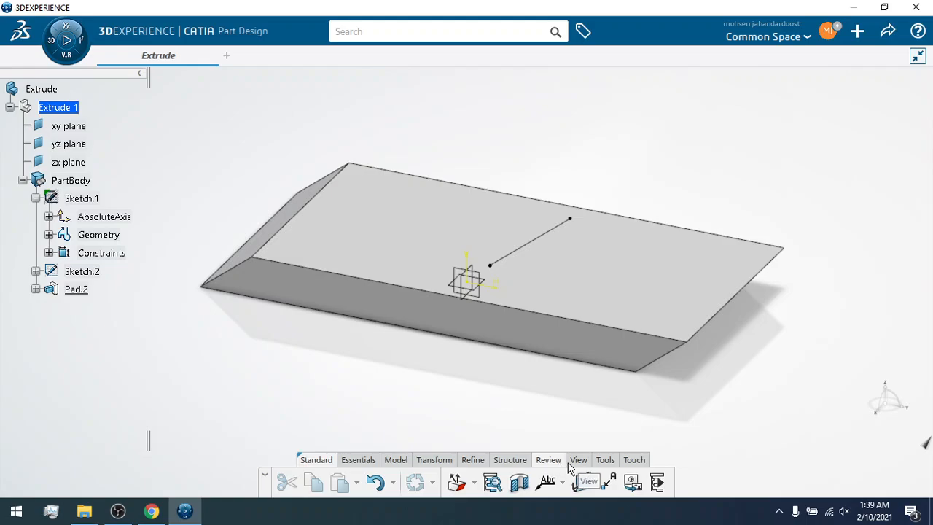
{"action": "left_click", "coordinate": [570, 467]}
{"action": "left_click", "coordinate": [434, 482]}
{"action": "left_click_drag", "start_coordinate": [510, 342], "coordinate": [481, 379]}
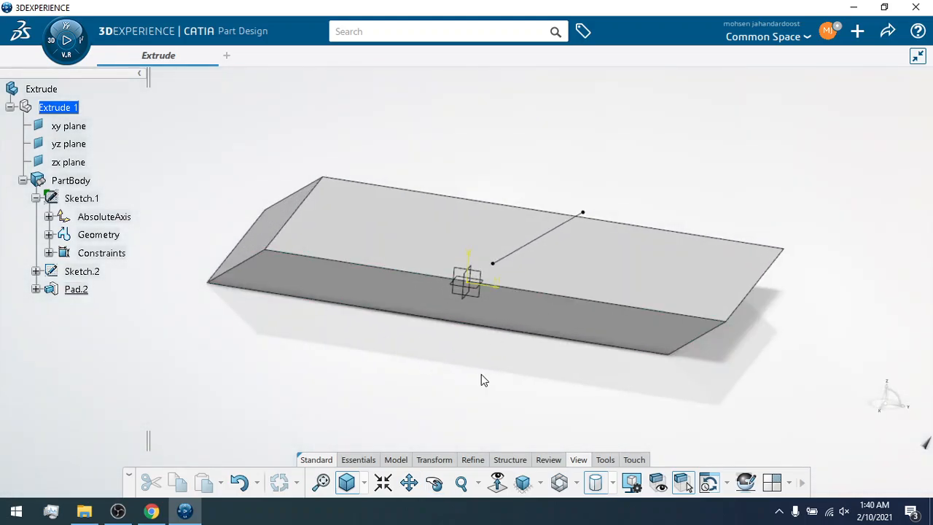
{"action": "left_click", "coordinate": [396, 459]}
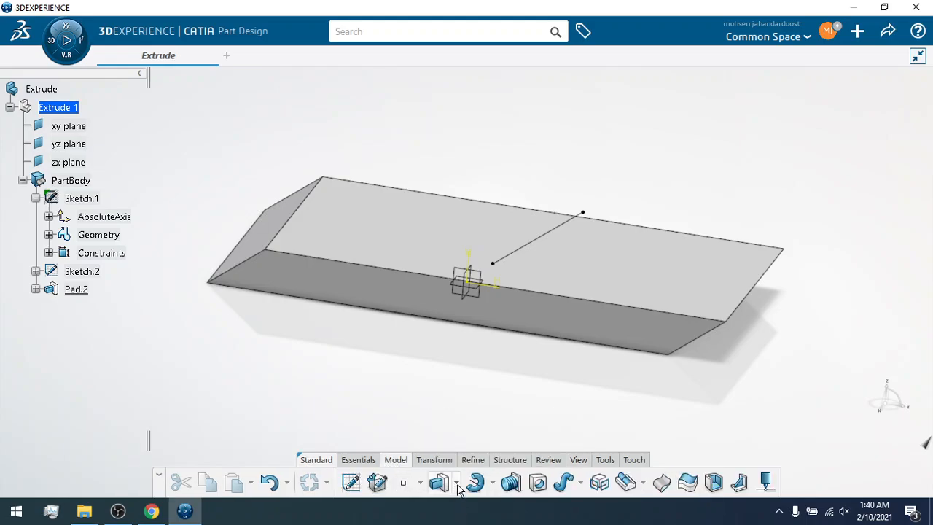
Reopen the definition of the slanted pad for editing.
{"action": "right_click", "coordinate": [72, 183]}
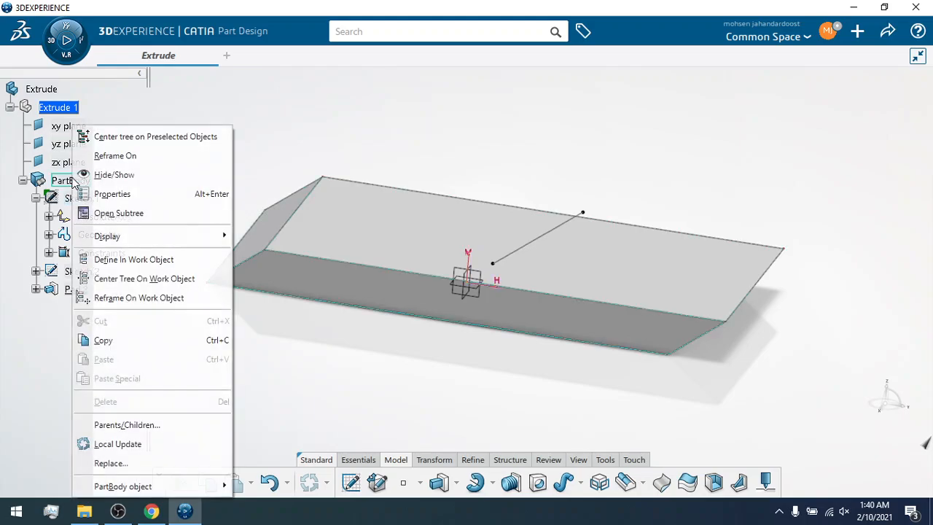
{"action": "left_click", "coordinate": [56, 197]}
{"action": "left_click", "coordinate": [58, 197]}
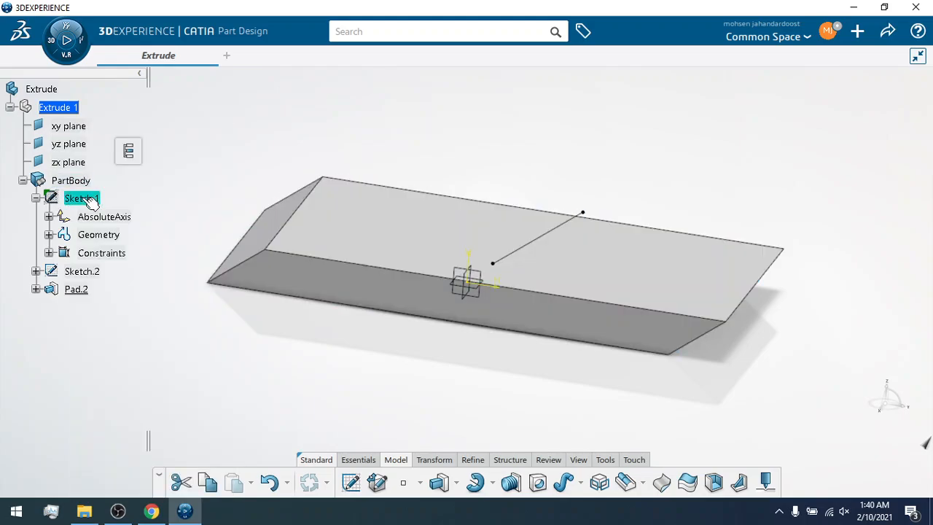
{"action": "right_click", "coordinate": [64, 294]}
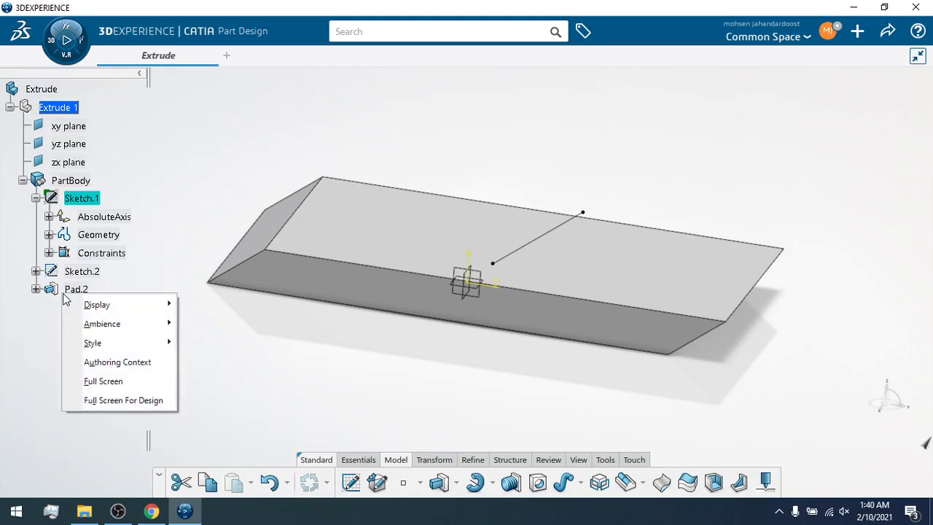
{"action": "left_click", "coordinate": [65, 290]}
{"action": "right_click", "coordinate": [74, 289]}
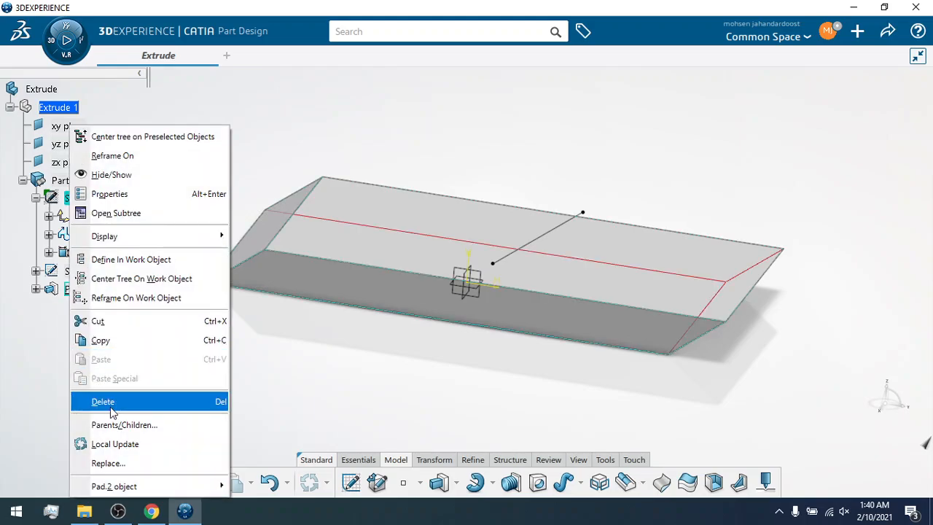
{"action": "mouse_move", "coordinate": [126, 491]}
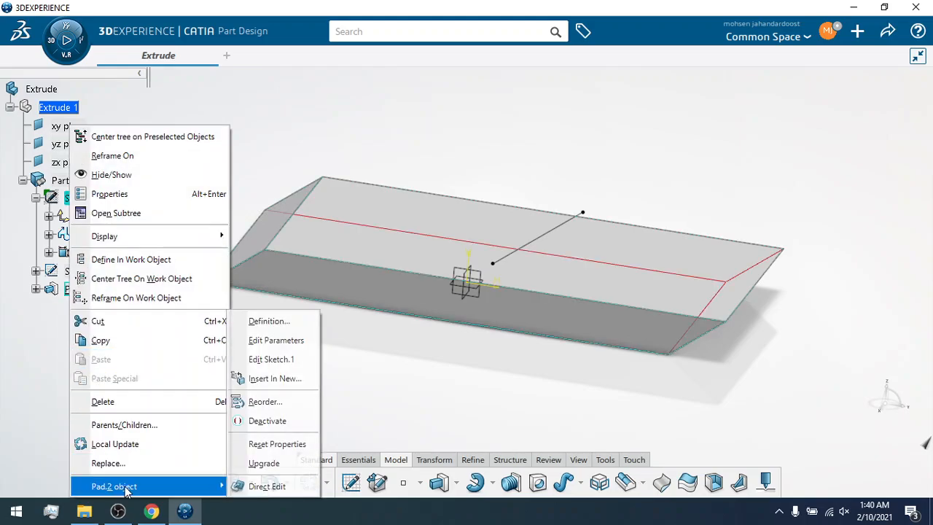
{"action": "left_click", "coordinate": [269, 321]}
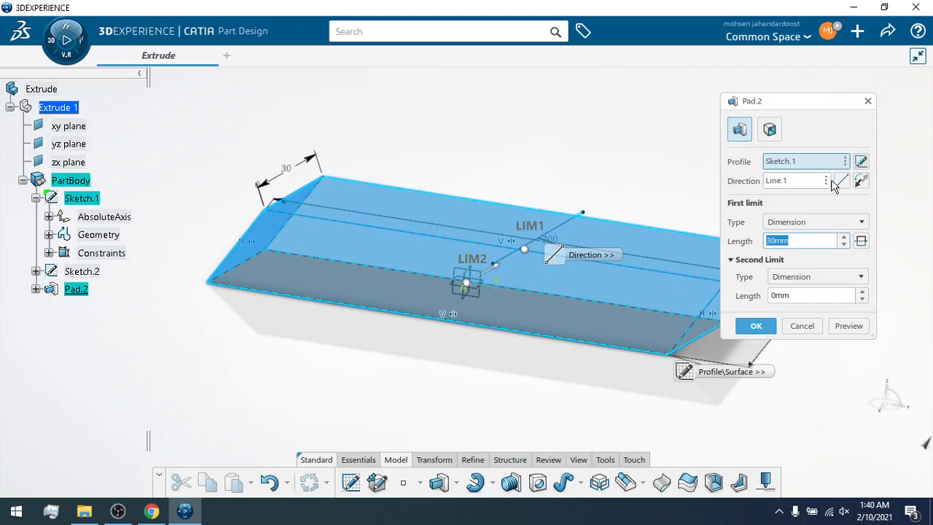
Replace the pad's sketched direction line with the Z Axis, preview the straight extrusion, and confirm the change.
{"action": "right_click", "coordinate": [828, 182]}
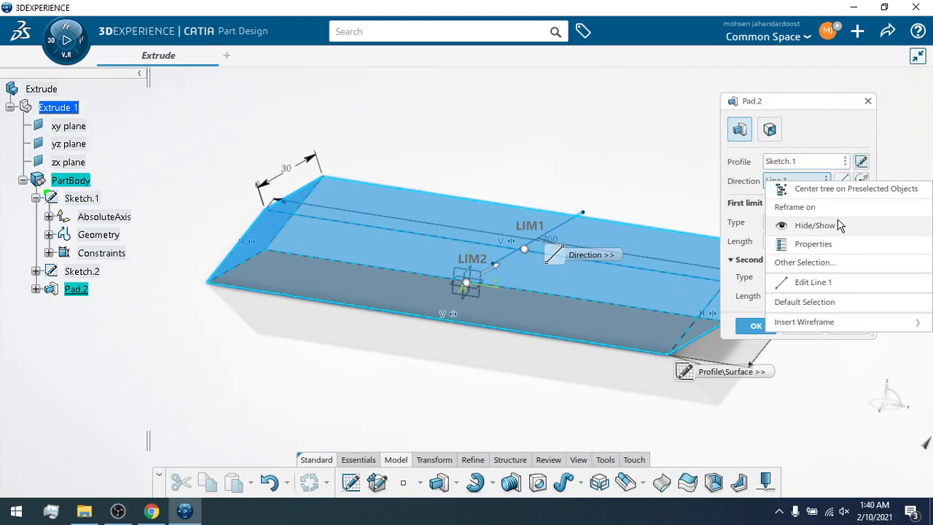
{"action": "left_click", "coordinate": [826, 180]}
{"action": "left_click", "coordinate": [825, 180]}
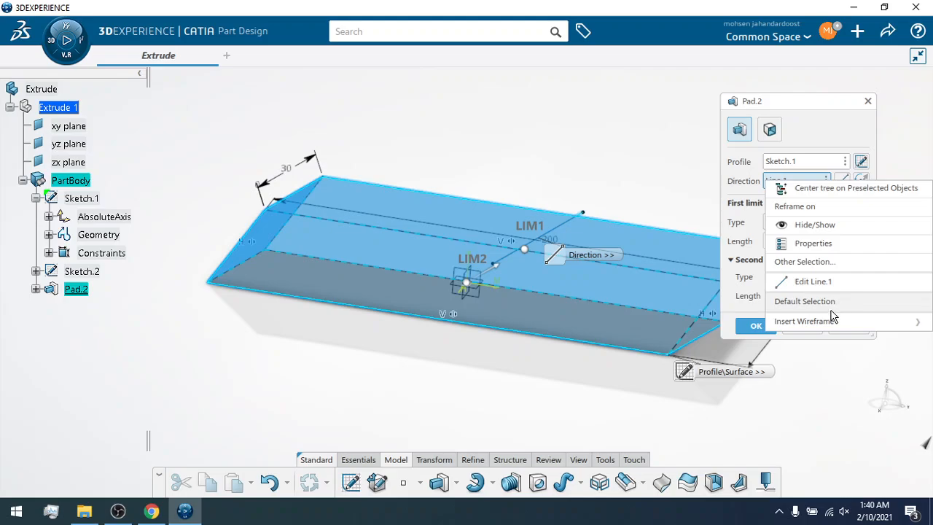
{"action": "mouse_move", "coordinate": [830, 321]}
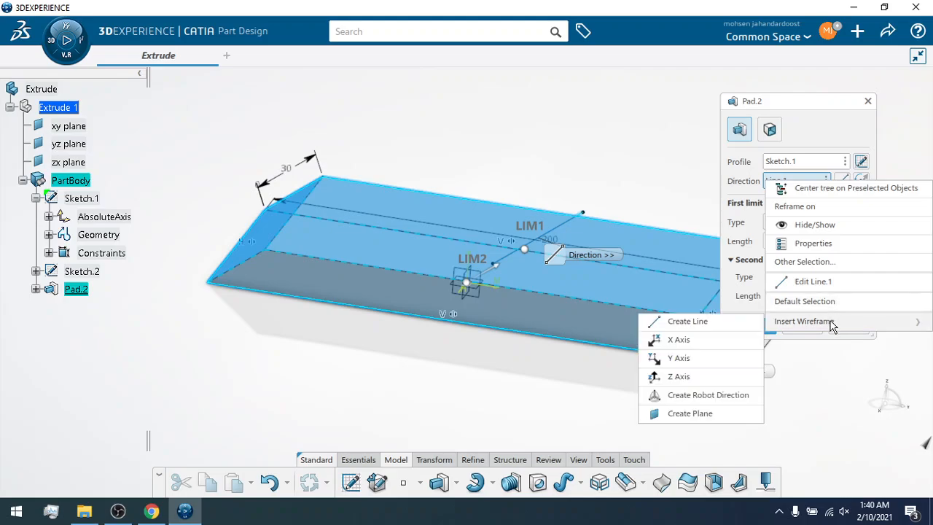
{"action": "left_click", "coordinate": [678, 376]}
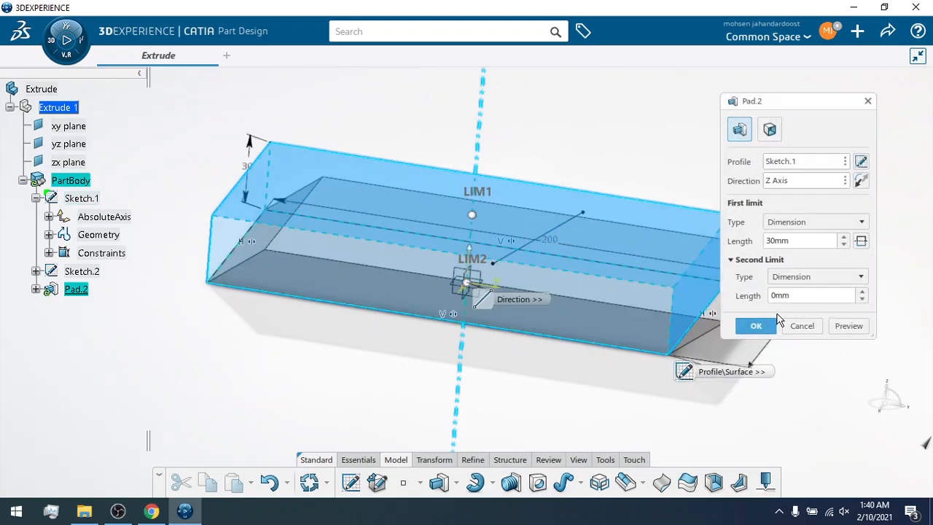
{"action": "left_click", "coordinate": [840, 326]}
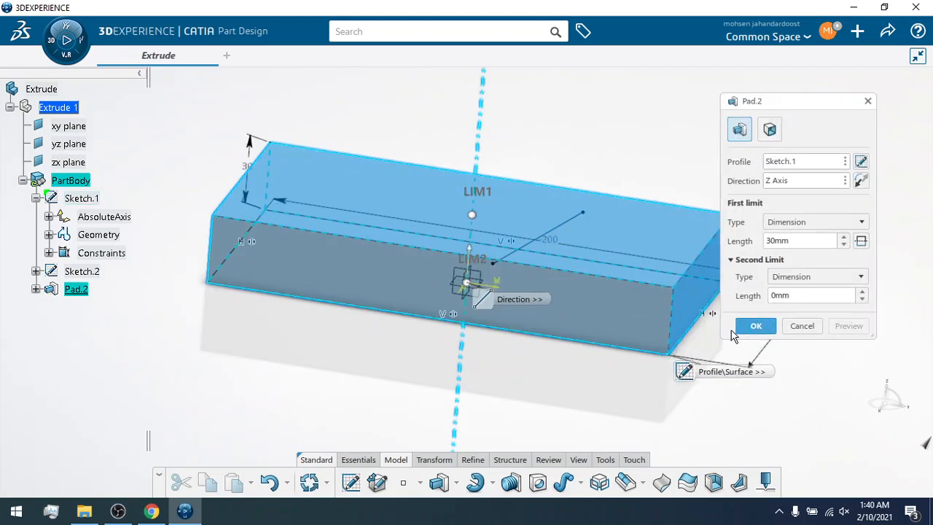
{"action": "left_click", "coordinate": [755, 326]}
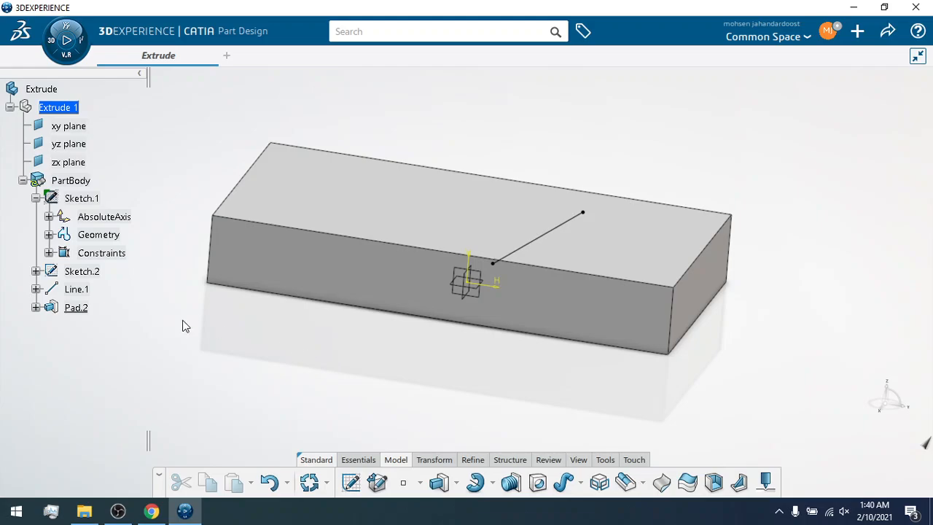
Deactivate the direction line's sketch, Sketch.2, together with all its children.
{"action": "right_click", "coordinate": [91, 271]}
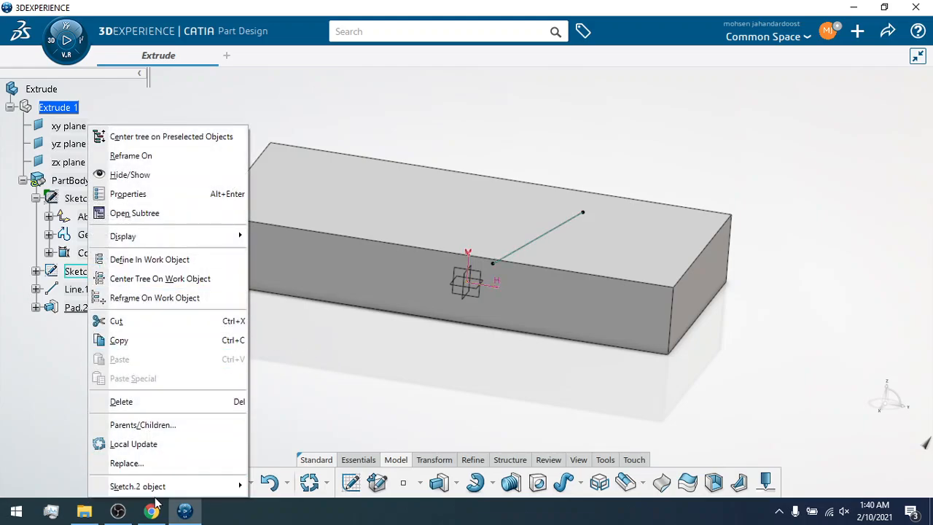
{"action": "mouse_move", "coordinate": [172, 487]}
{"action": "left_click", "coordinate": [301, 448]}
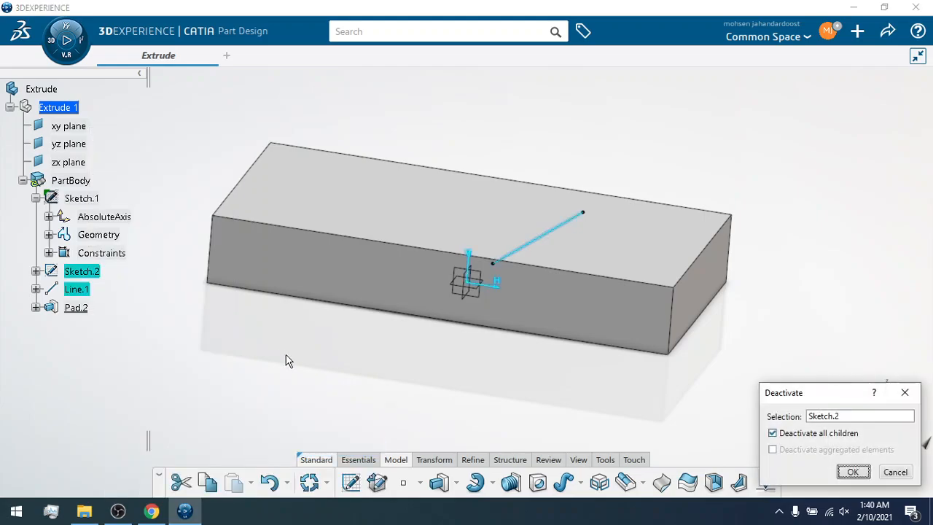
{"action": "left_click", "coordinate": [852, 471]}
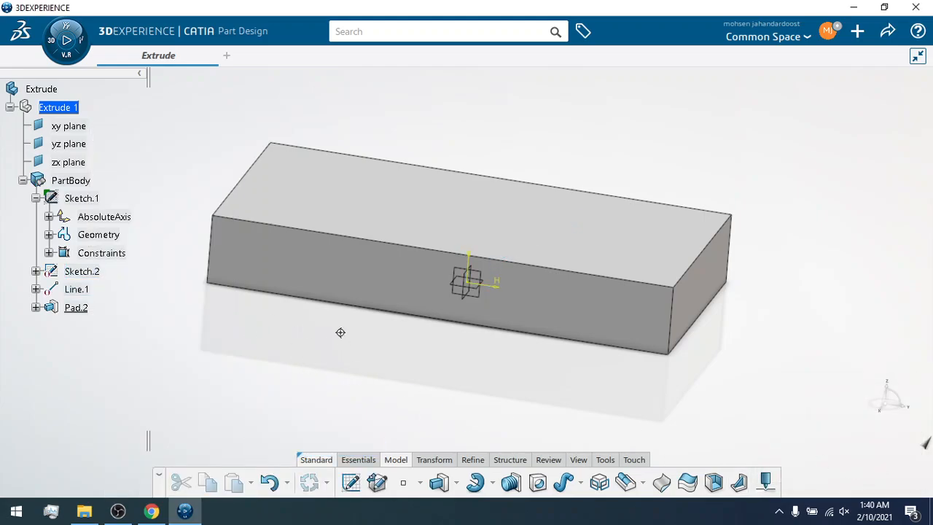
Start a sketch on the pad's upper face and draw a circle of about 42 mm radius centred on the origin.
{"action": "mouse_move", "coordinate": [341, 332]}
{"action": "middle_mouse_down"}
{"action": "mouse_move", "coordinate": [362, 322]}
{"action": "mouse_move", "coordinate": [335, 350]}
{"action": "middle_mouse_up"}
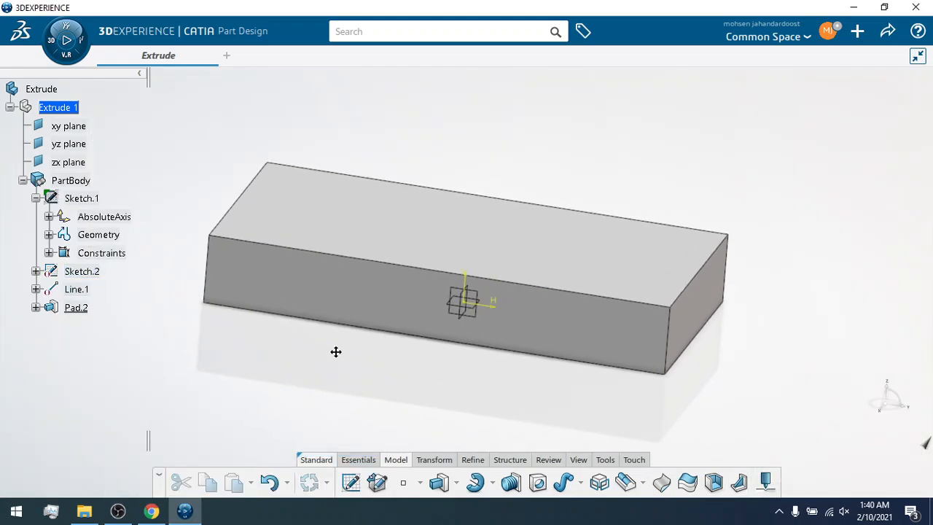
{"action": "left_click", "coordinate": [392, 213]}
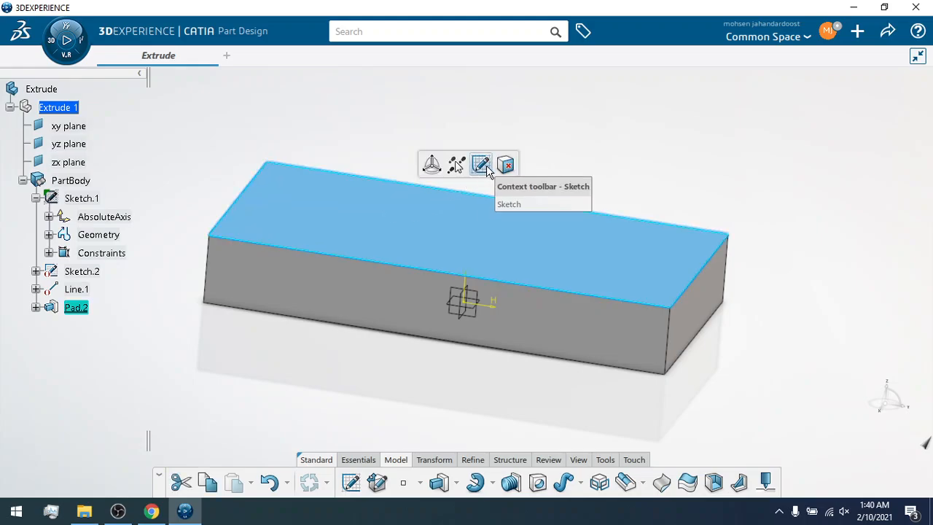
{"action": "left_click", "coordinate": [486, 166]}
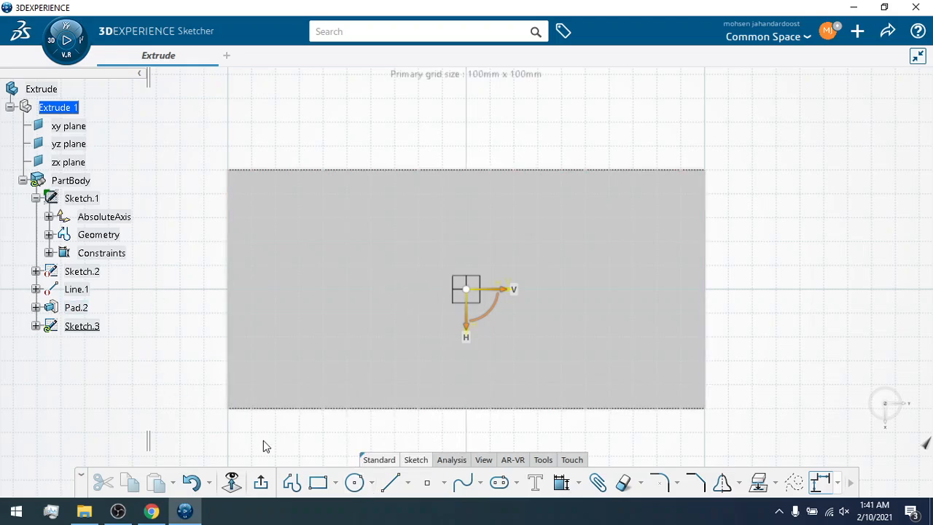
{"action": "left_click", "coordinate": [355, 484]}
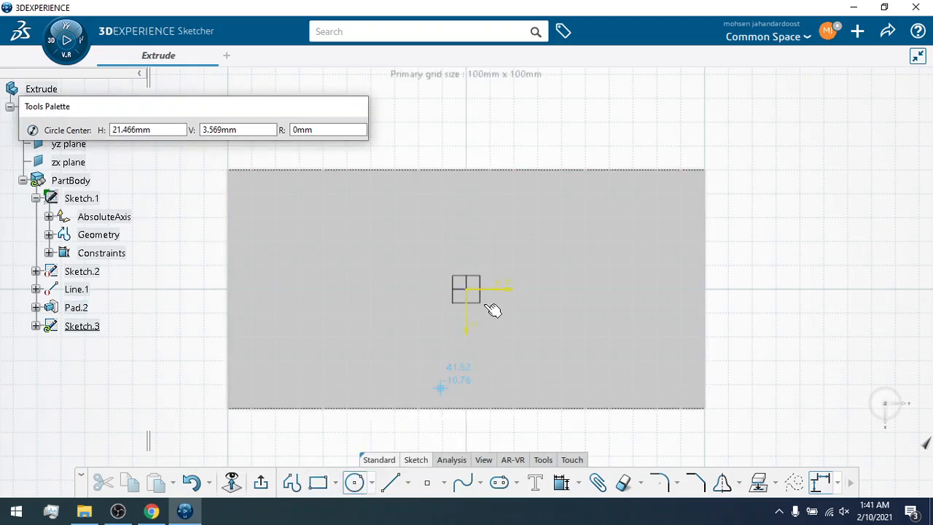
{"action": "left_click", "coordinate": [466, 289]}
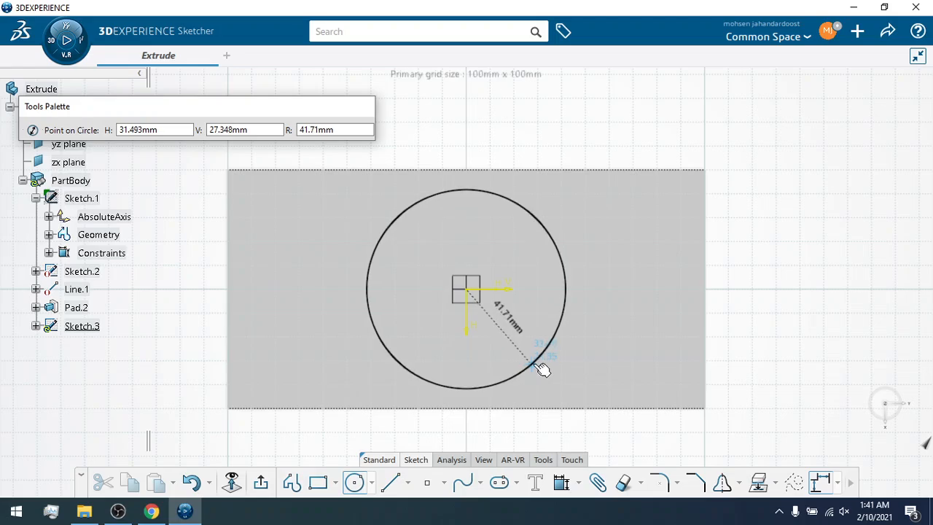
{"action": "left_click", "coordinate": [539, 367]}
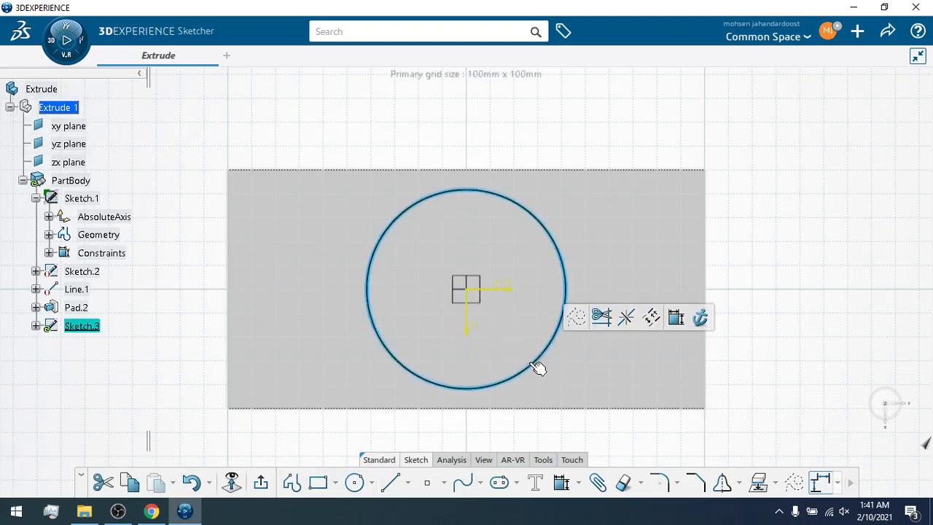
Add a concentric inner circle of about 23 mm radius and leave the sketch.
{"action": "left_click", "coordinate": [356, 482]}
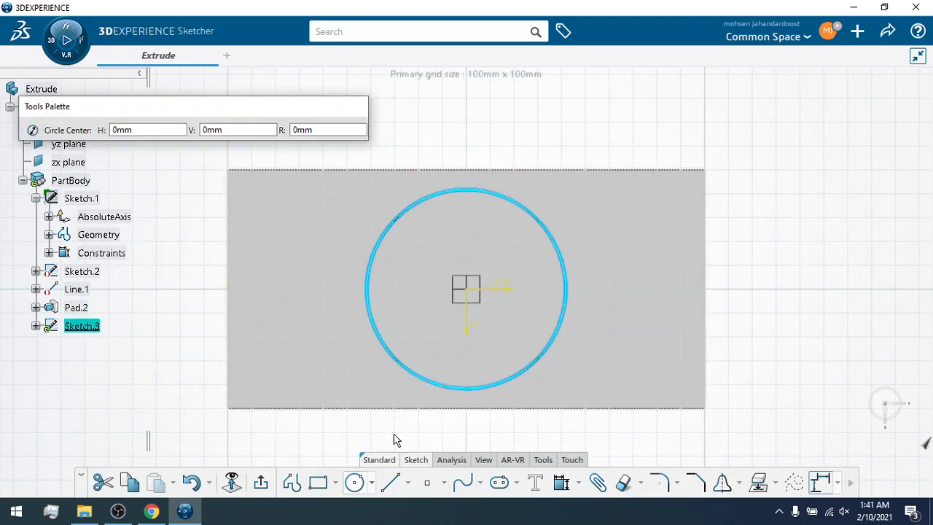
{"action": "left_click", "coordinate": [475, 294]}
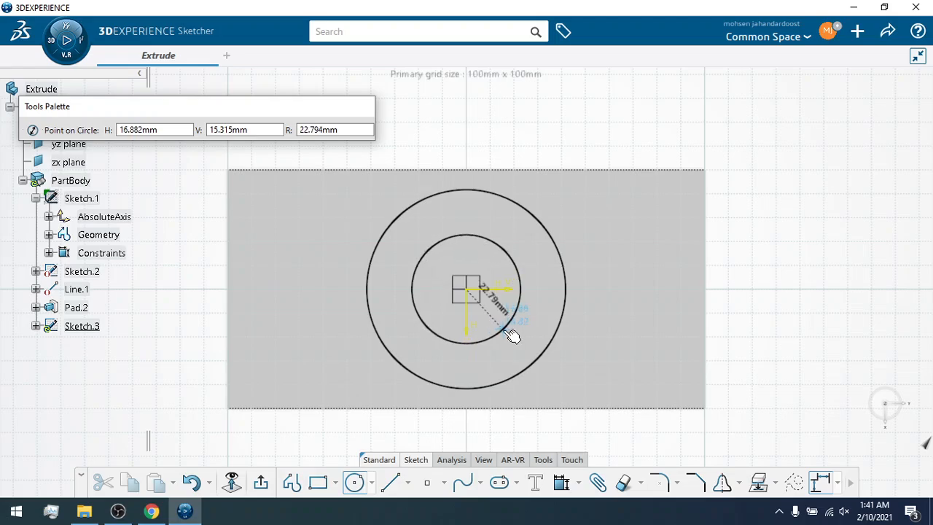
{"action": "left_click", "coordinate": [513, 336]}
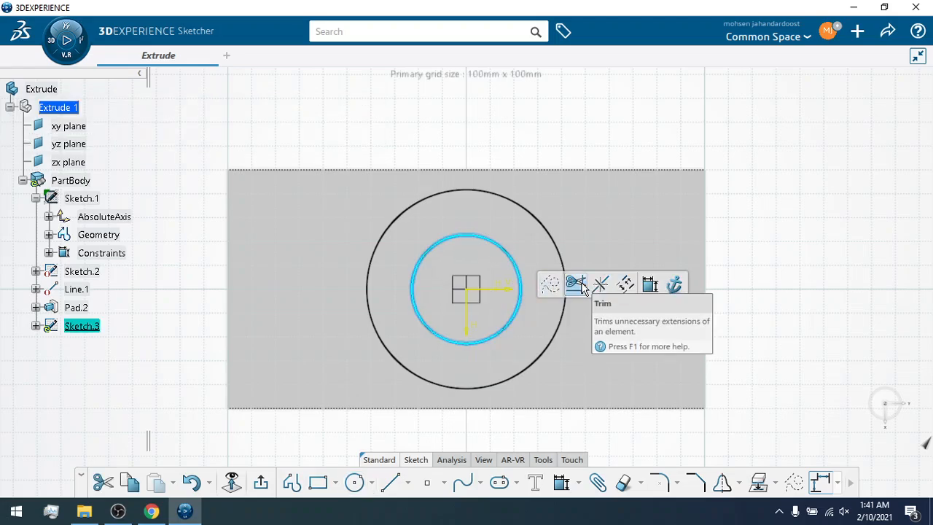
{"action": "left_click", "coordinate": [771, 283]}
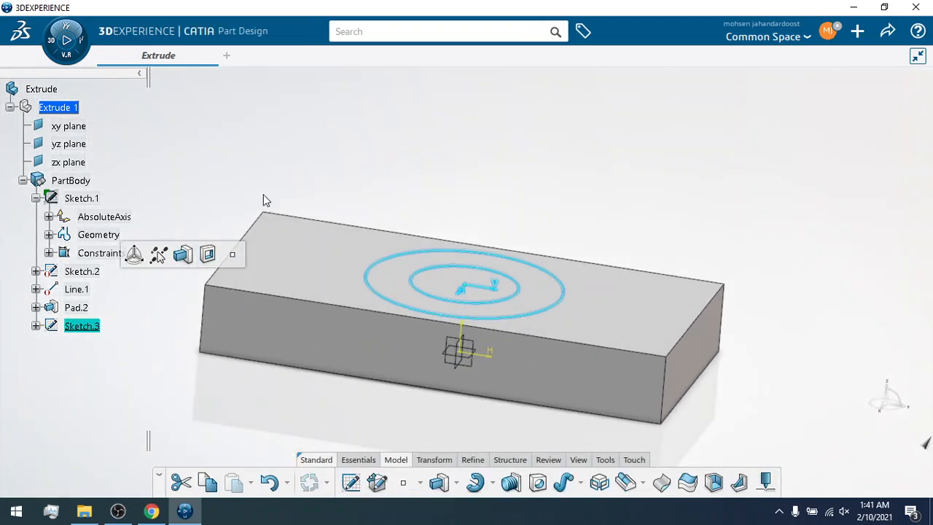
{"action": "left_click", "coordinate": [432, 153]}
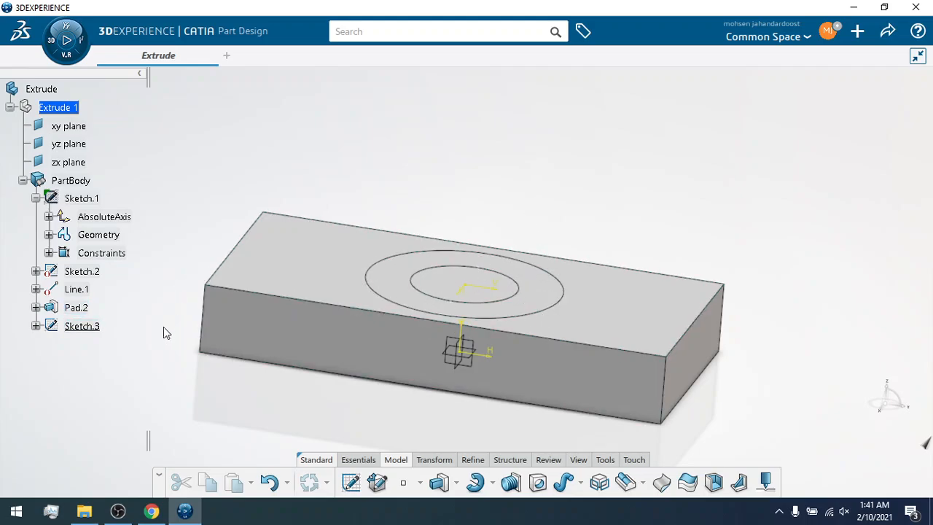
Try an ordinary 30 mm pad on the two-circle sketch, preview it, and cancel the command.
{"action": "left_click", "coordinate": [93, 327]}
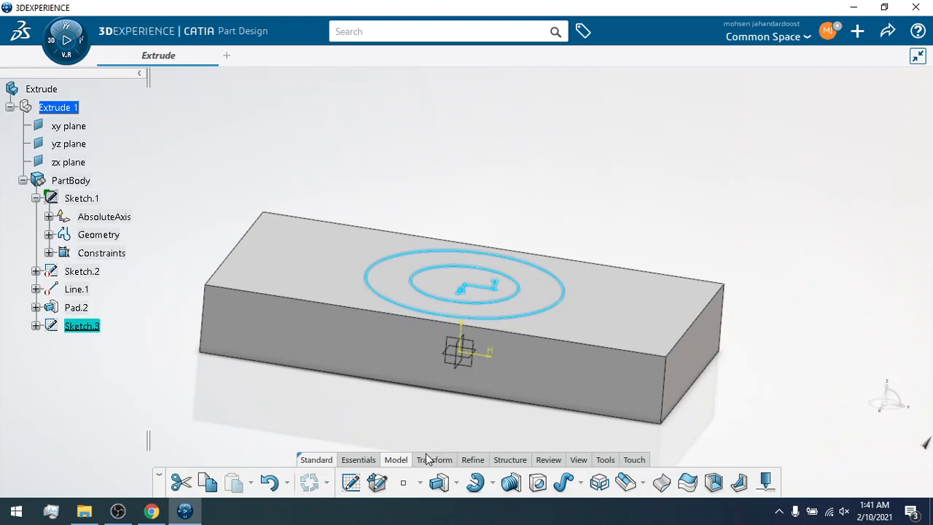
{"action": "left_click", "coordinate": [438, 481]}
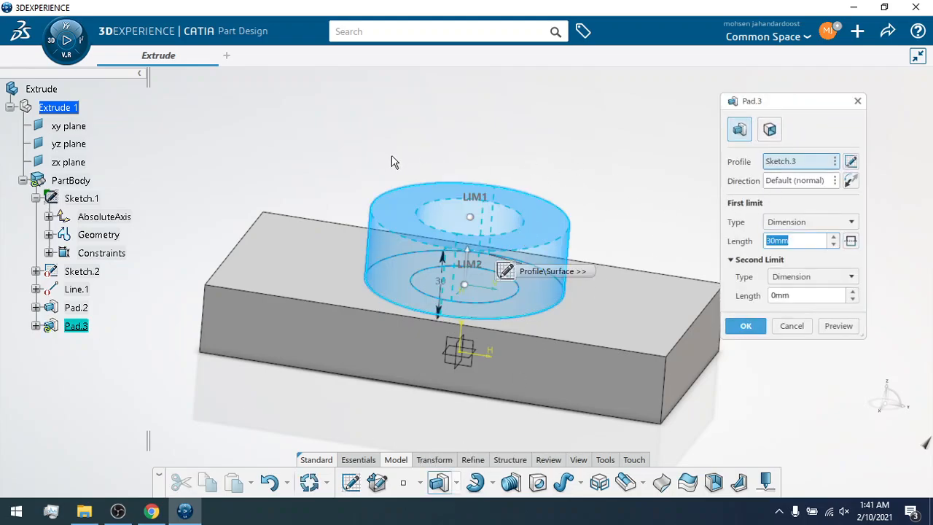
{"action": "left_click", "coordinate": [544, 124]}
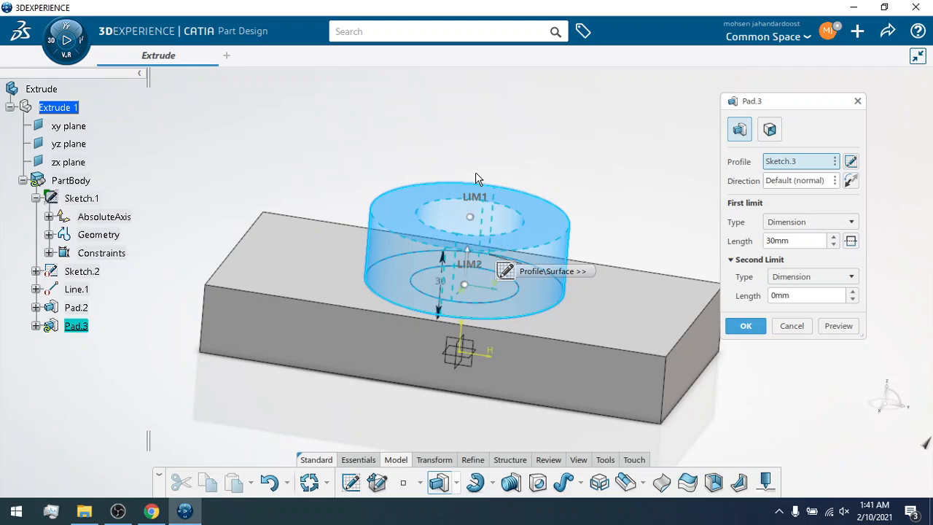
{"action": "middle_click_drag", "start_coordinate": [448, 155], "coordinate": [415, 109]}
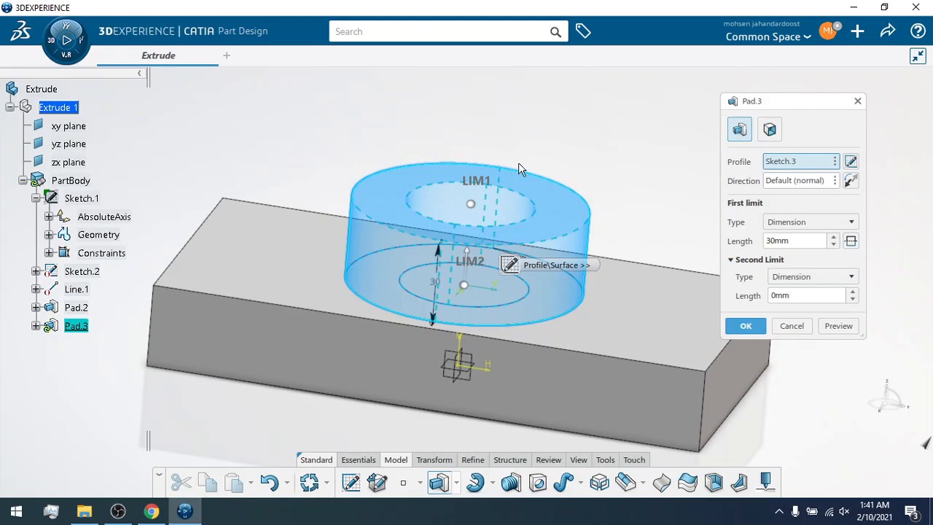
{"action": "left_click", "coordinate": [836, 327]}
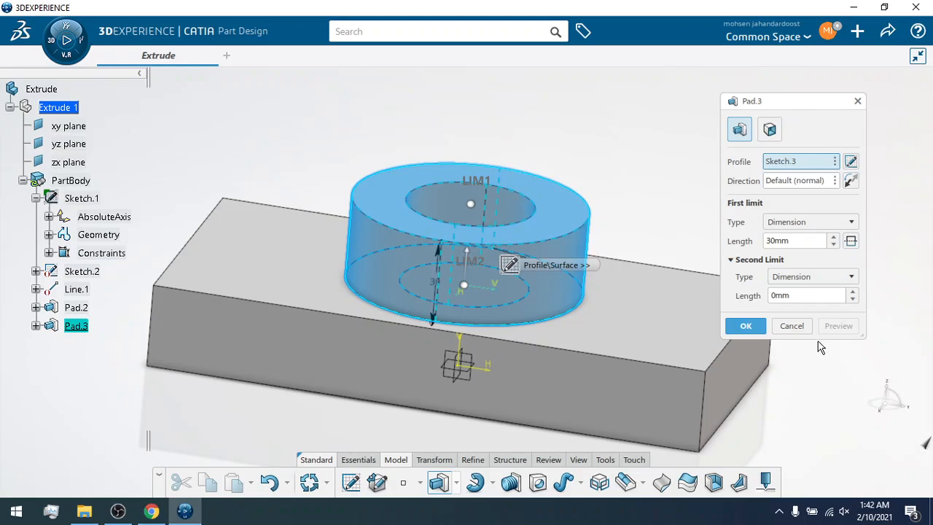
{"action": "left_click", "coordinate": [791, 326]}
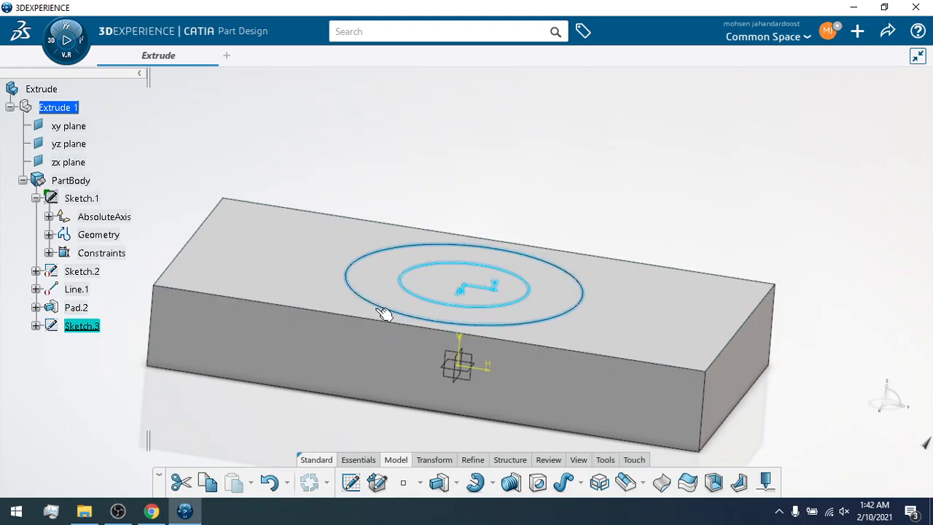
Start a Multi-Pad from the two-circle sketch, set domain 1's first limit to 20 mm, and preview it.
{"action": "left_click", "coordinate": [456, 483]}
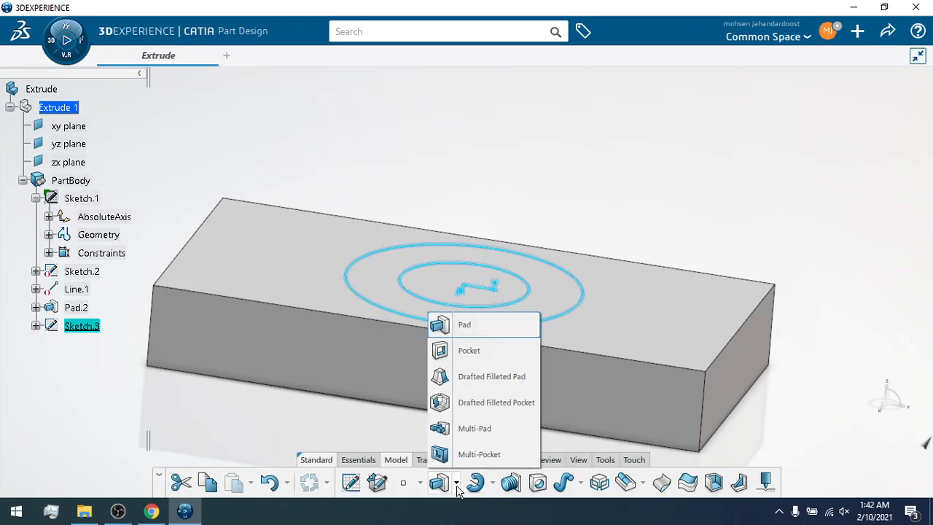
{"action": "left_click", "coordinate": [490, 430]}
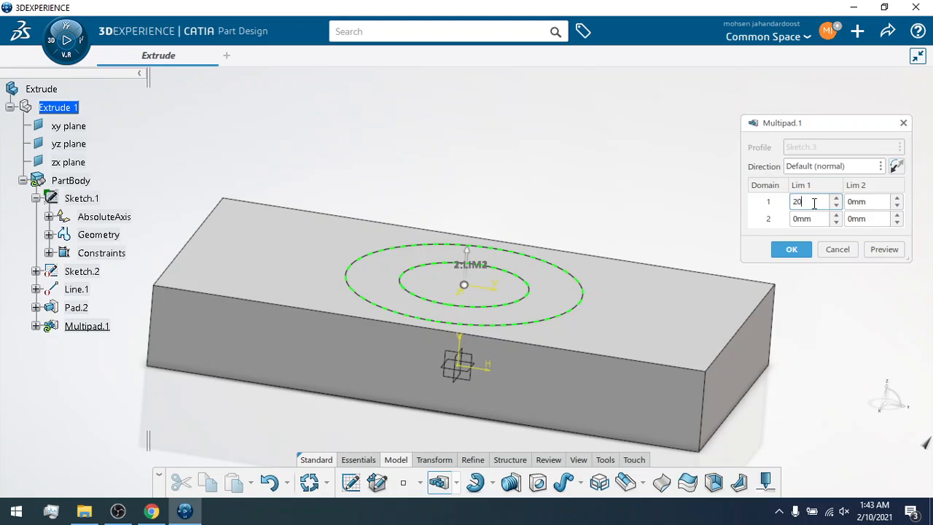
{"action": "left_click", "coordinate": [885, 250]}
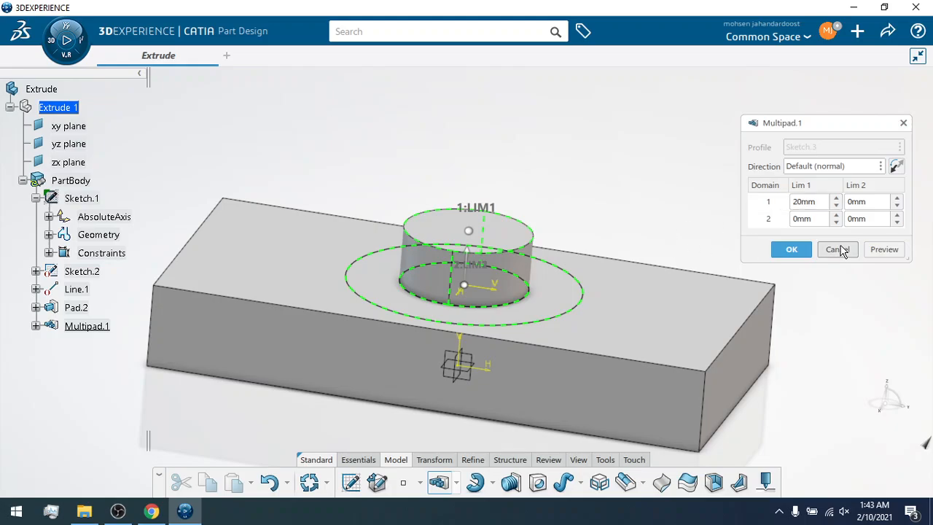
Set the Multi-Pad's first limit to 40 mm for domain 1 and 20 mm for domain 2, preview it, and create the feature.
{"action": "left_click", "coordinate": [787, 201]}
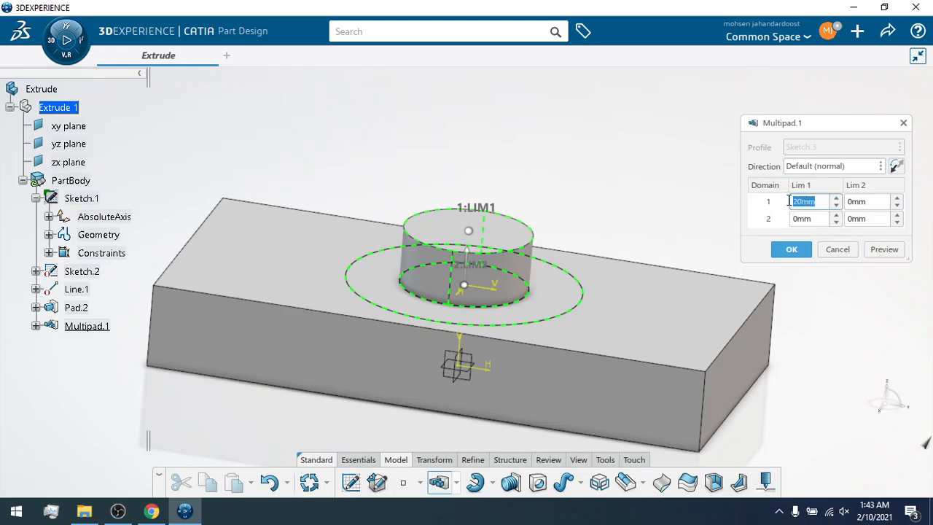
{"action": "type", "text": "40"}
{"action": "left_click", "coordinate": [816, 217]}
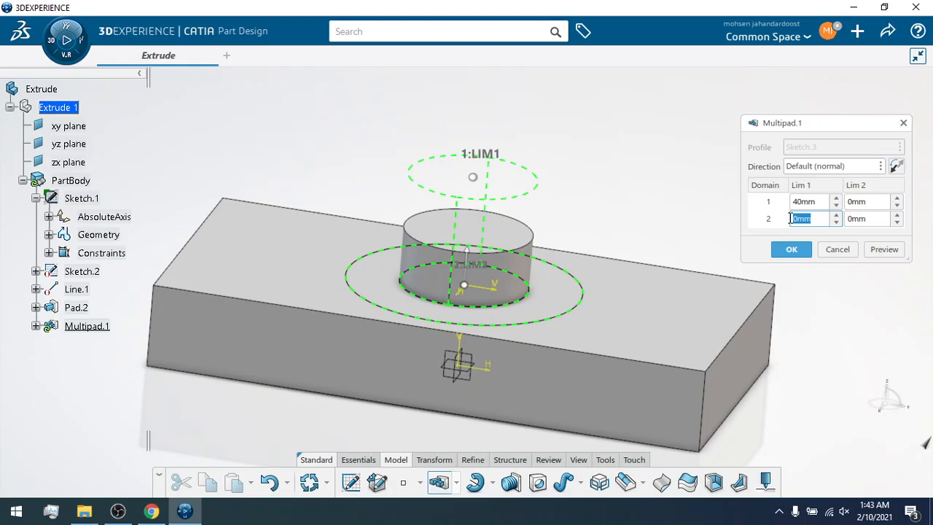
{"action": "type", "text": "20"}
{"action": "left_click", "coordinate": [878, 249]}
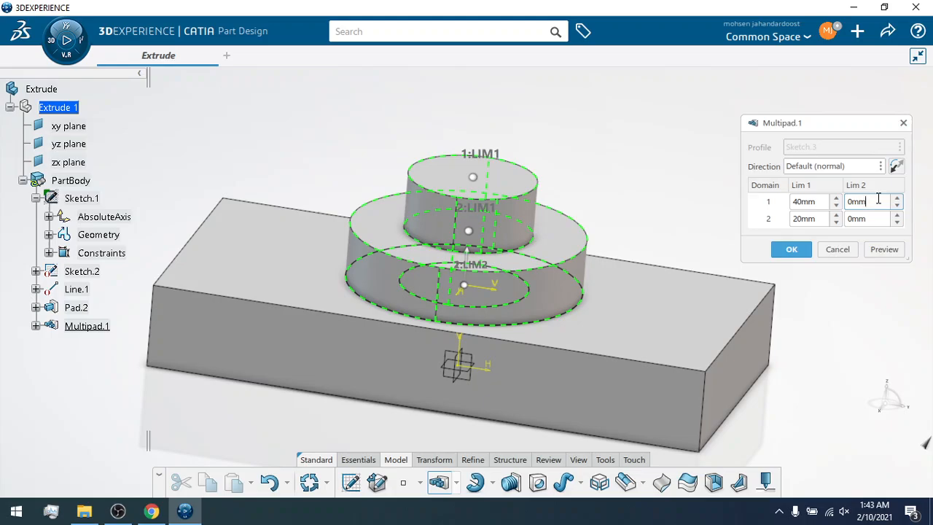
{"action": "left_click", "coordinate": [797, 251]}
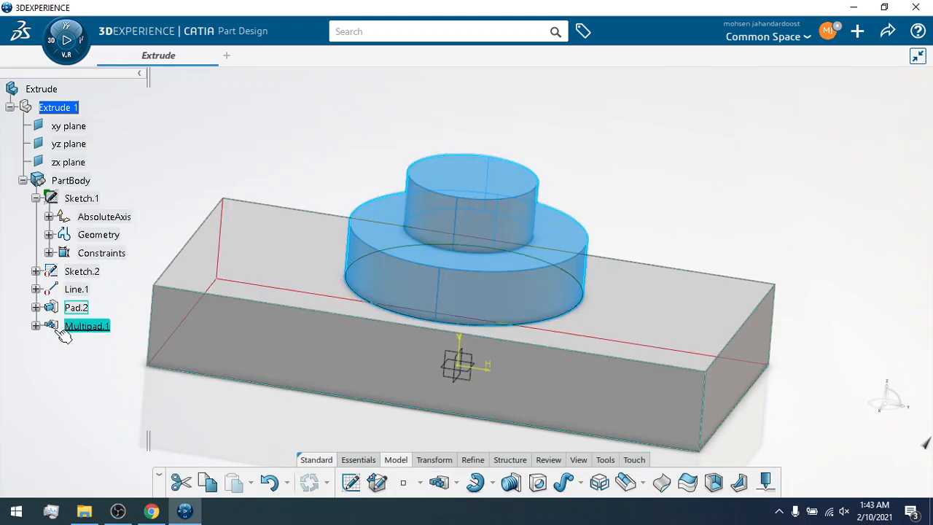
Expand the Multi-Pad in the tree and deactivate it together with its aggregated elements.
{"action": "left_click", "coordinate": [35, 325]}
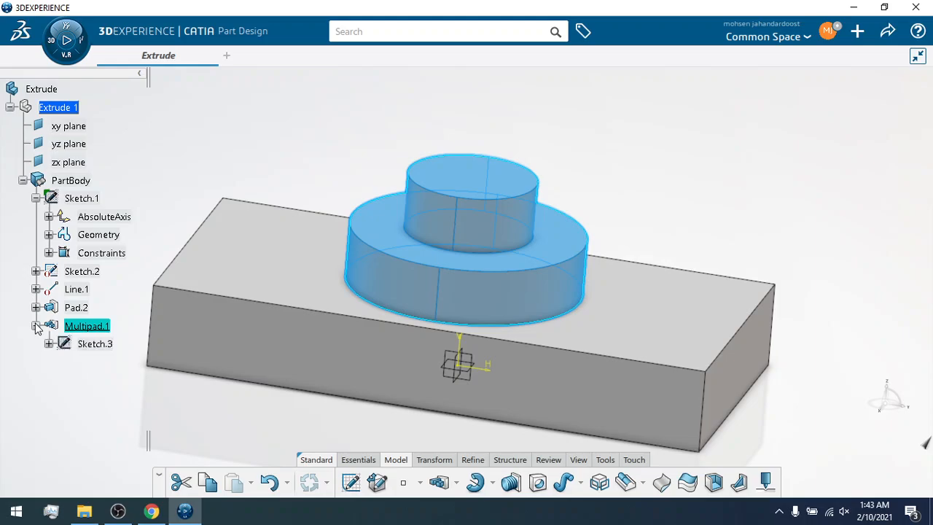
{"action": "left_click", "coordinate": [35, 307]}
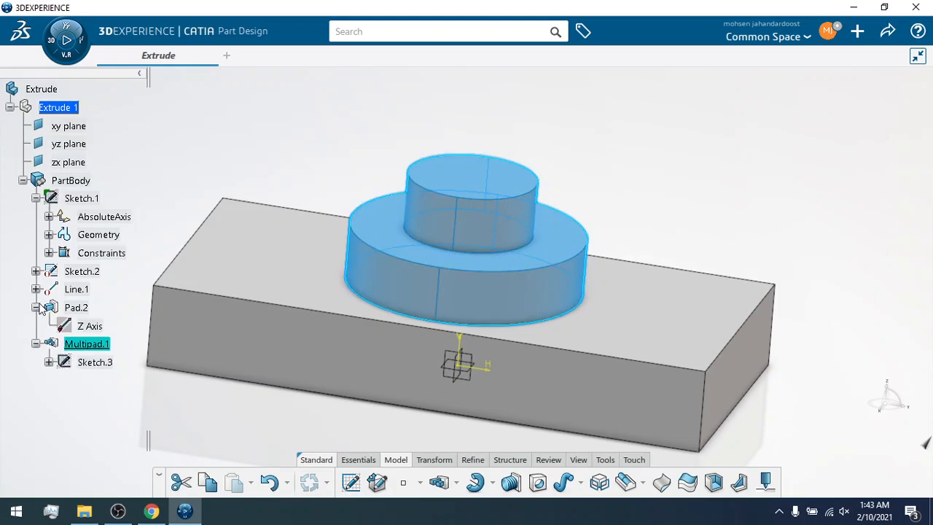
{"action": "left_click", "coordinate": [35, 306]}
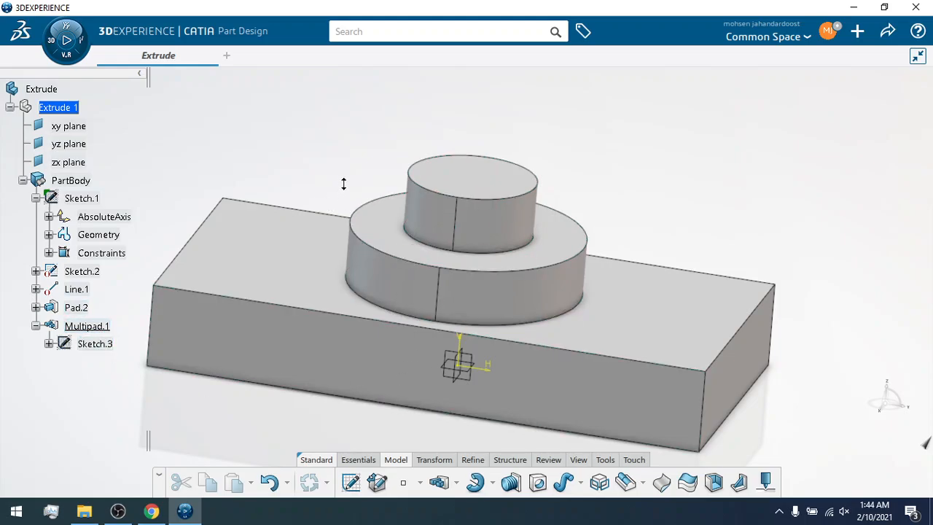
{"action": "middle_click_drag", "start_coordinate": [344, 183], "coordinate": [345, 223]}
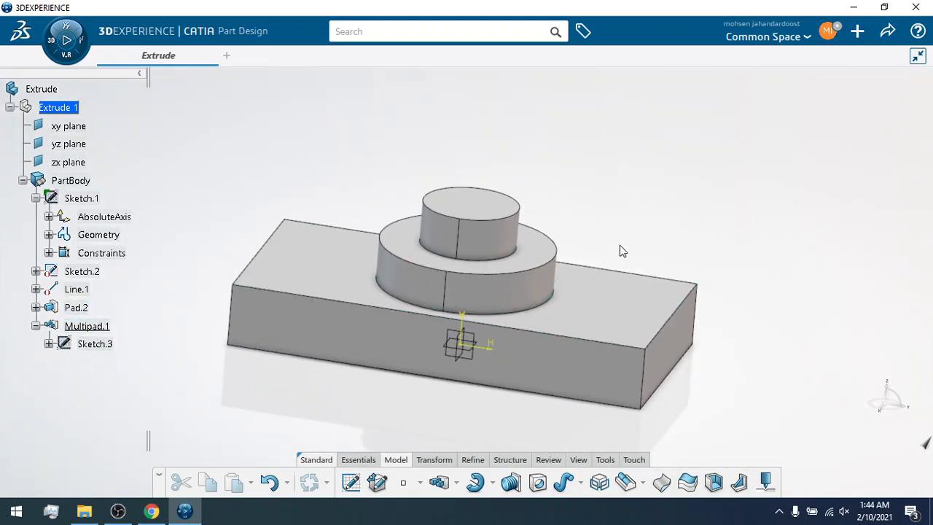
{"action": "middle_click_drag", "start_coordinate": [663, 251], "coordinate": [671, 247]}
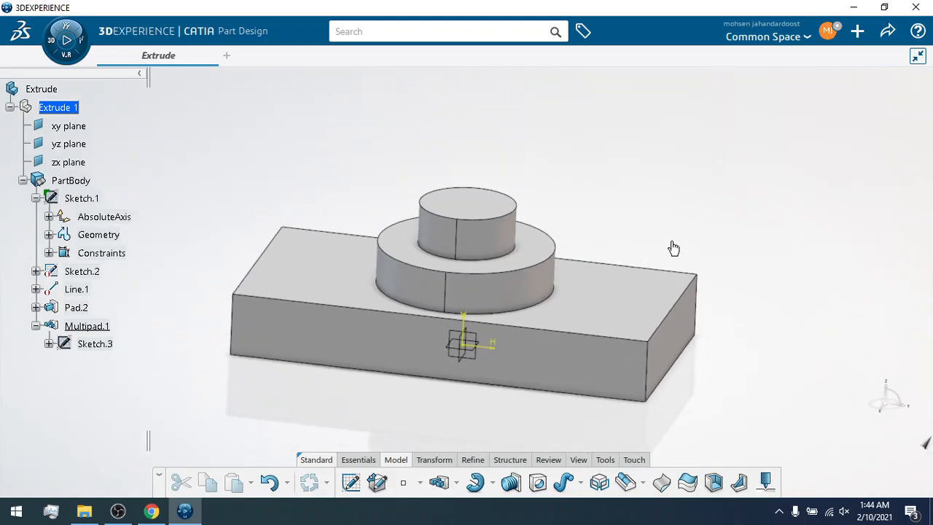
{"action": "right_click", "coordinate": [102, 332]}
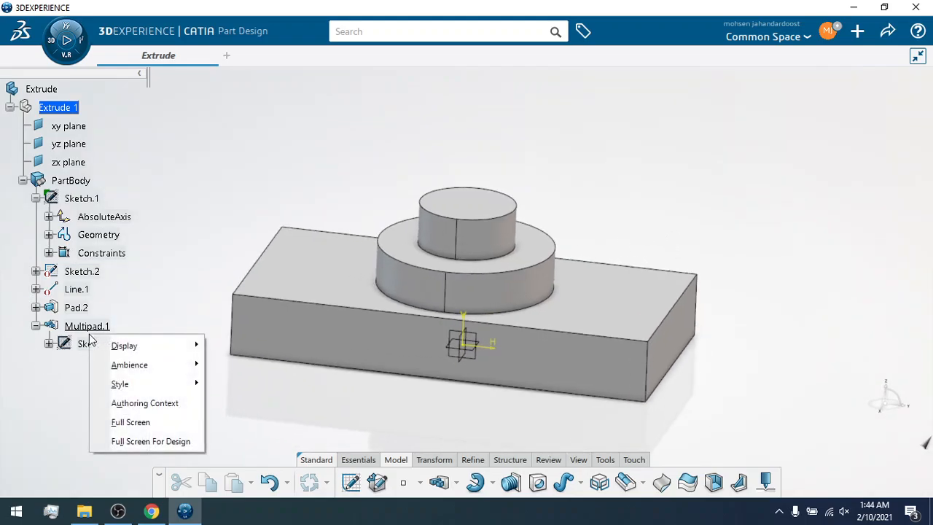
{"action": "key", "text": "Escape"}
{"action": "right_click", "coordinate": [85, 334]}
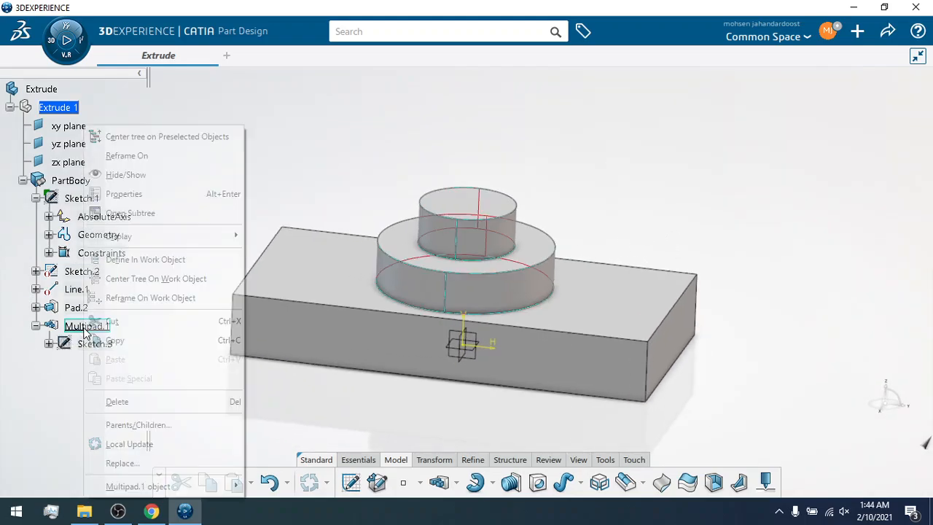
{"action": "mouse_move", "coordinate": [158, 484]}
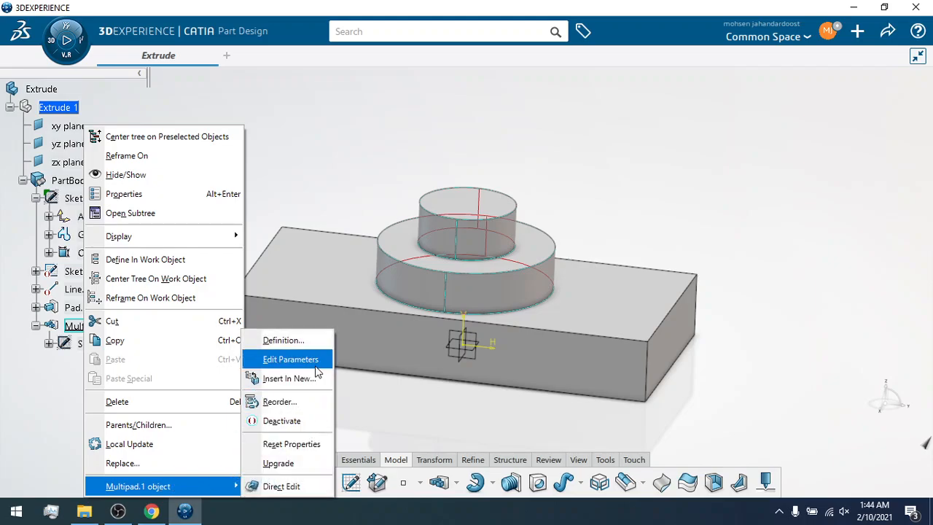
{"action": "left_click", "coordinate": [309, 420]}
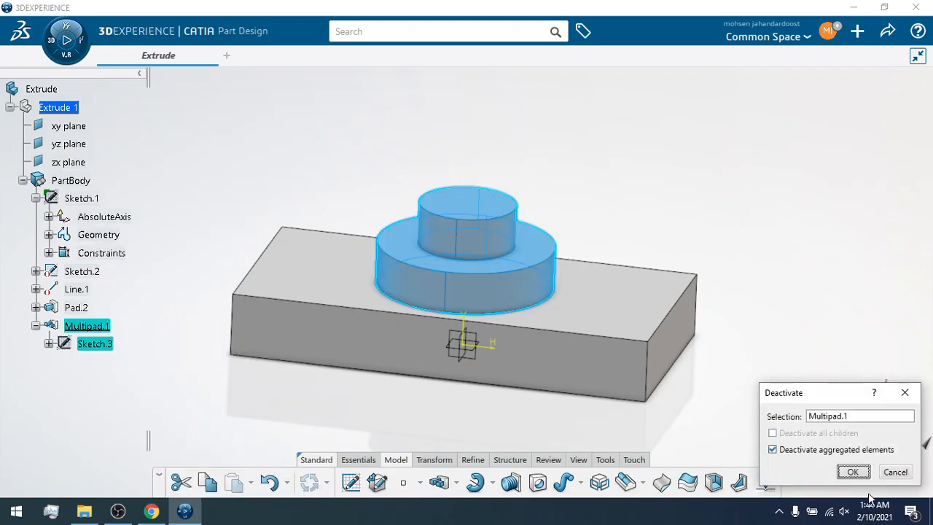
{"action": "left_click", "coordinate": [851, 472]}
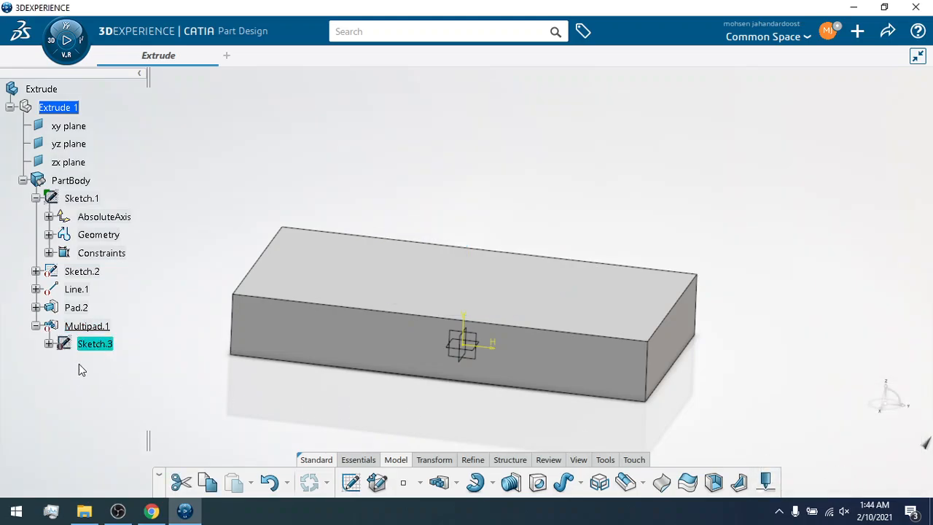
{"action": "left_click", "coordinate": [159, 298]}
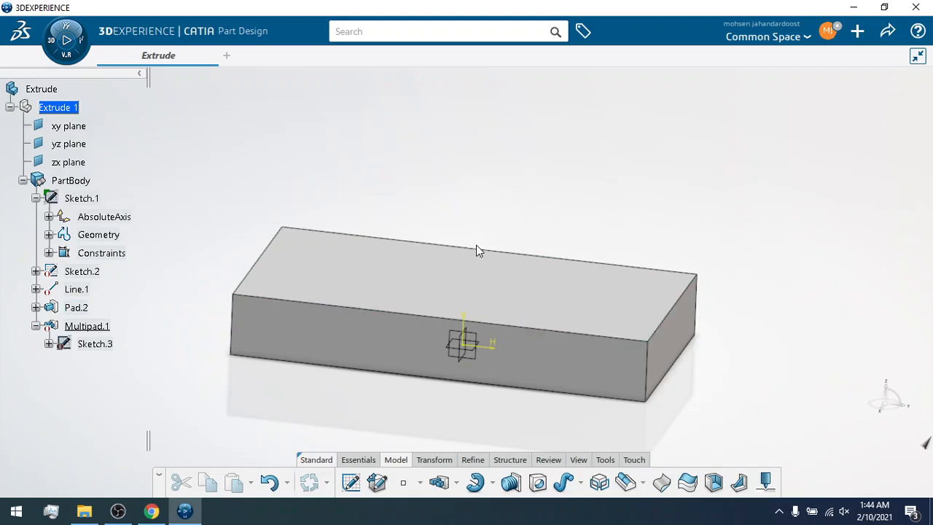
Copy the Multi-Pad's two-circle sketch, Sketch.3, and paste it onto the xy plane.
{"action": "left_click", "coordinate": [113, 346]}
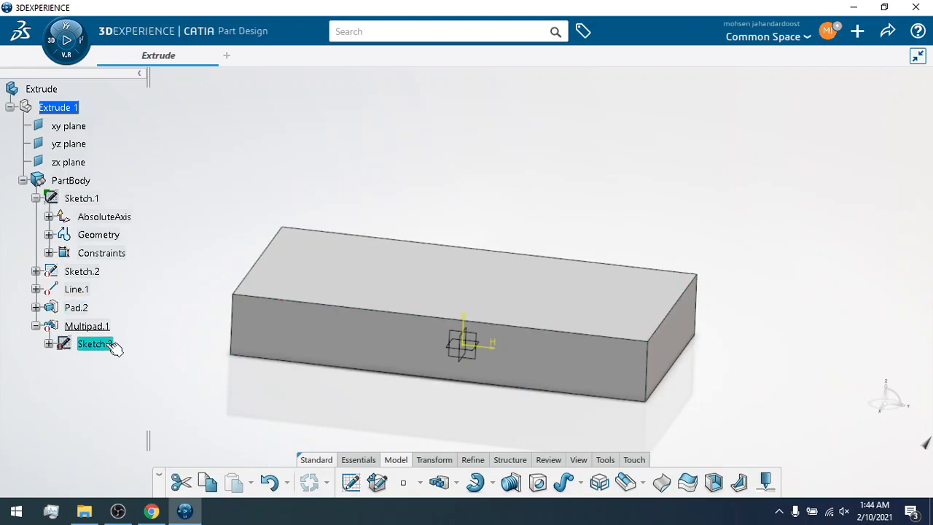
{"action": "right_click", "coordinate": [103, 349]}
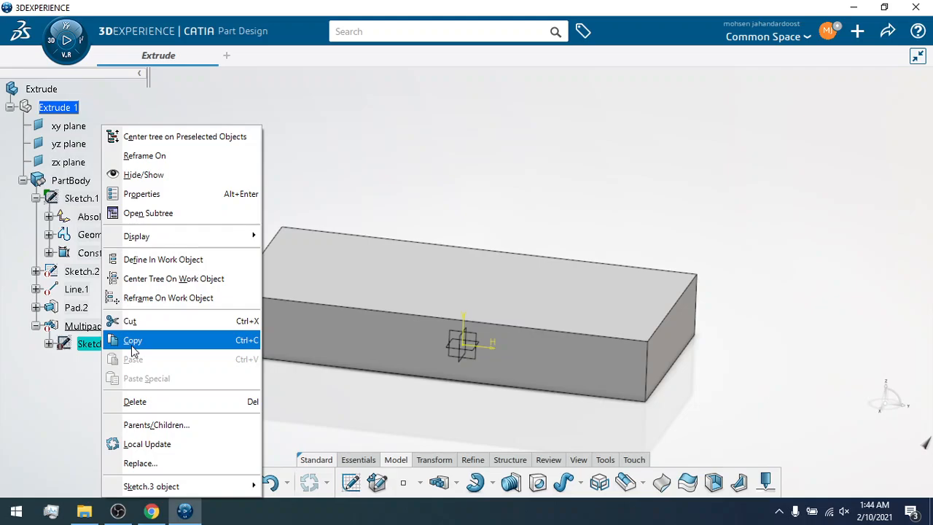
{"action": "left_click", "coordinate": [132, 345]}
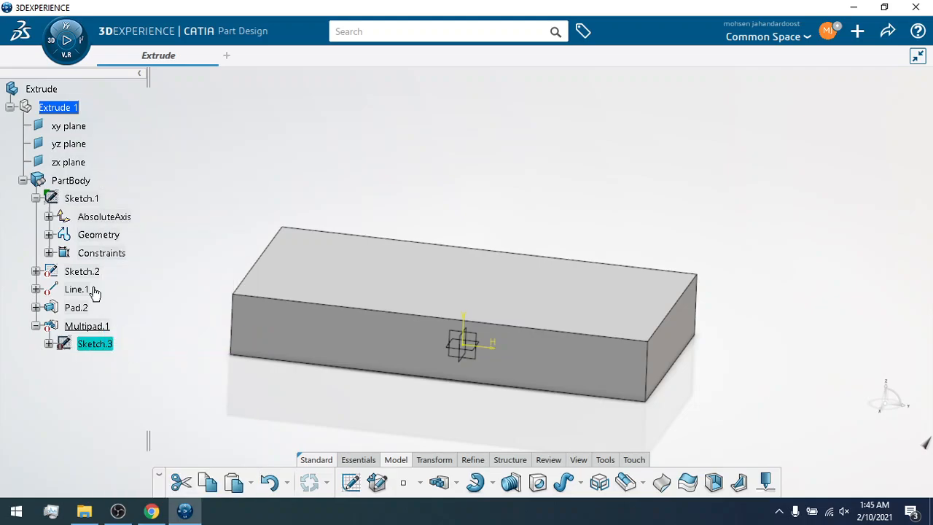
{"action": "left_click", "coordinate": [73, 128]}
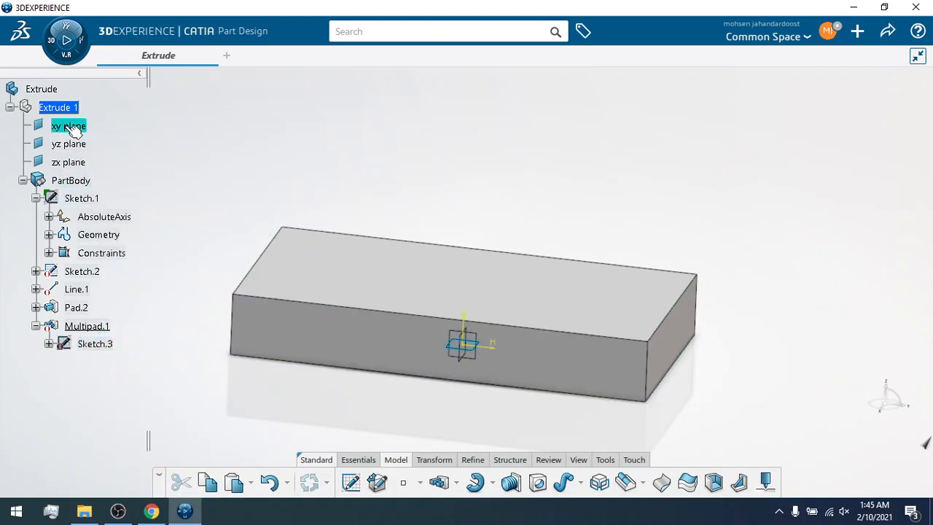
{"action": "right_click", "coordinate": [73, 127]}
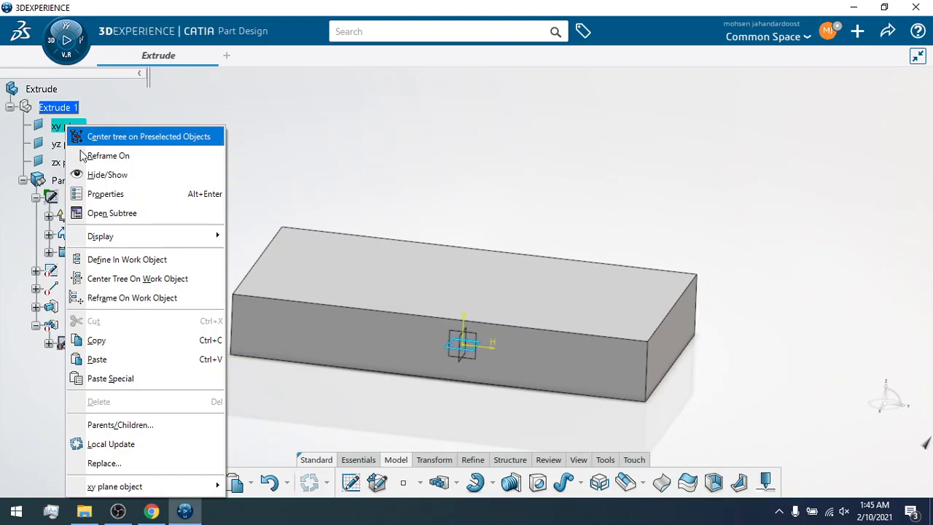
{"action": "left_click", "coordinate": [101, 359]}
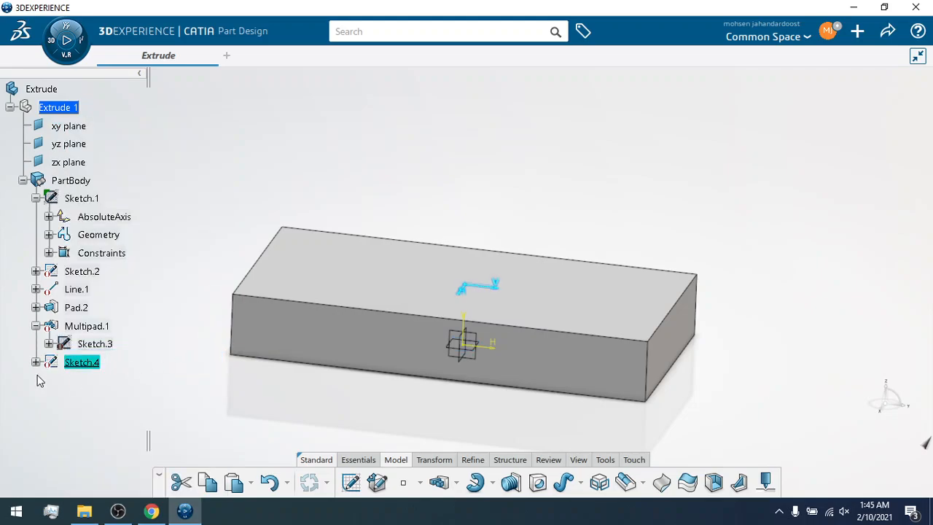
Expand the pasted sketch, Sketch.4, in the tree and activate it.
{"action": "left_click", "coordinate": [35, 362]}
{"action": "right_click", "coordinate": [82, 362]}
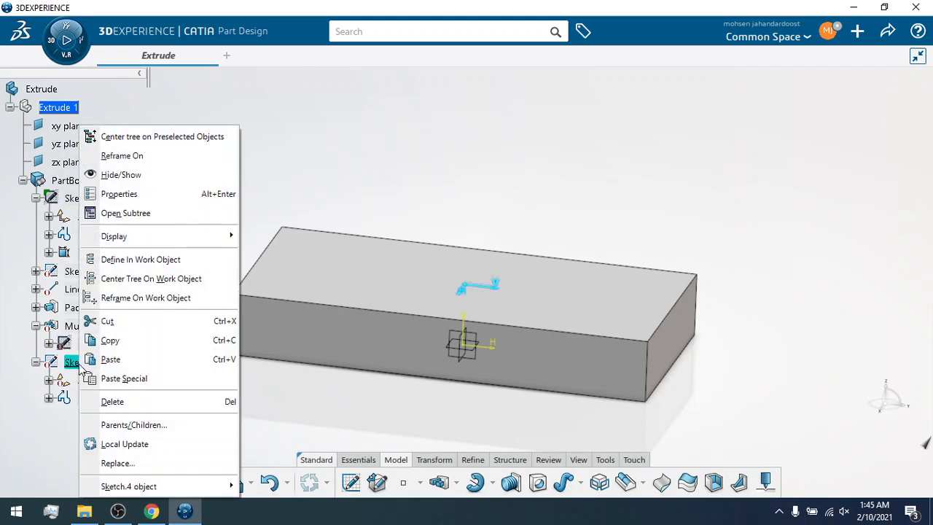
{"action": "mouse_move", "coordinate": [194, 486]}
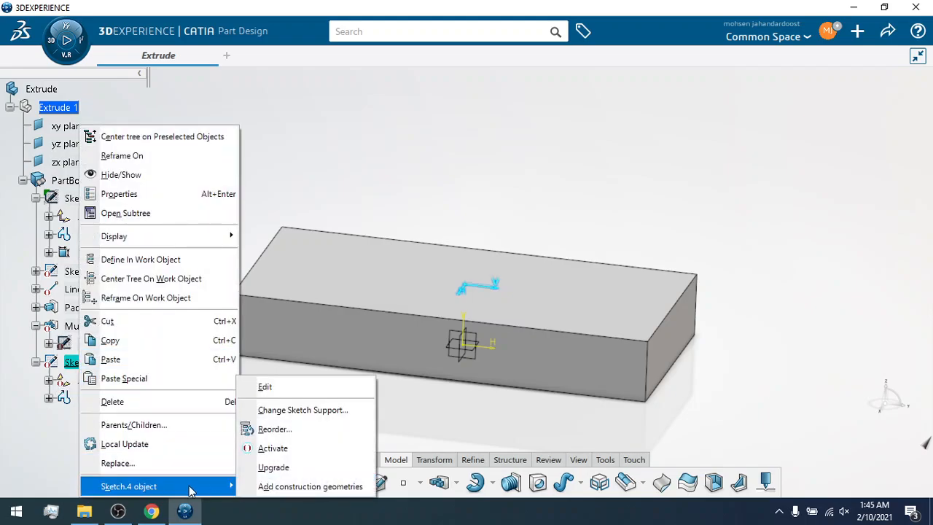
{"action": "left_click", "coordinate": [305, 449]}
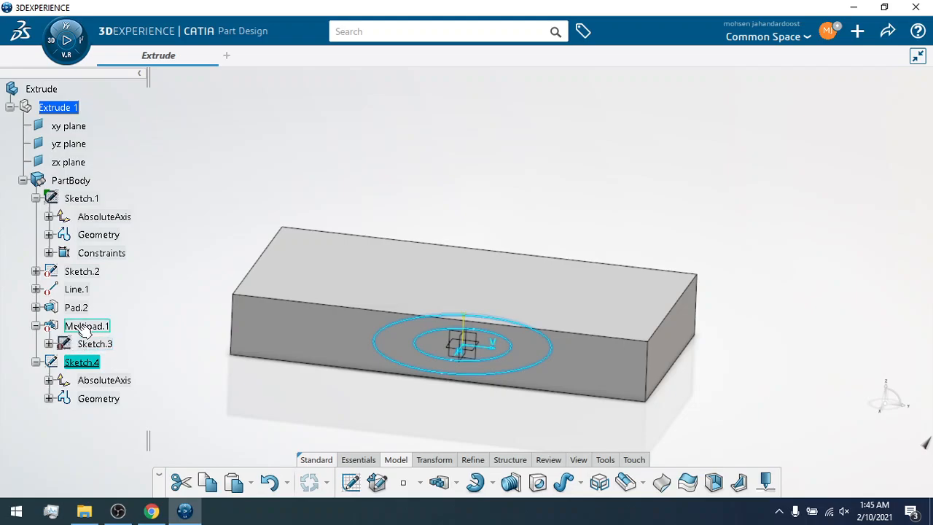
{"action": "right_click", "coordinate": [93, 348]}
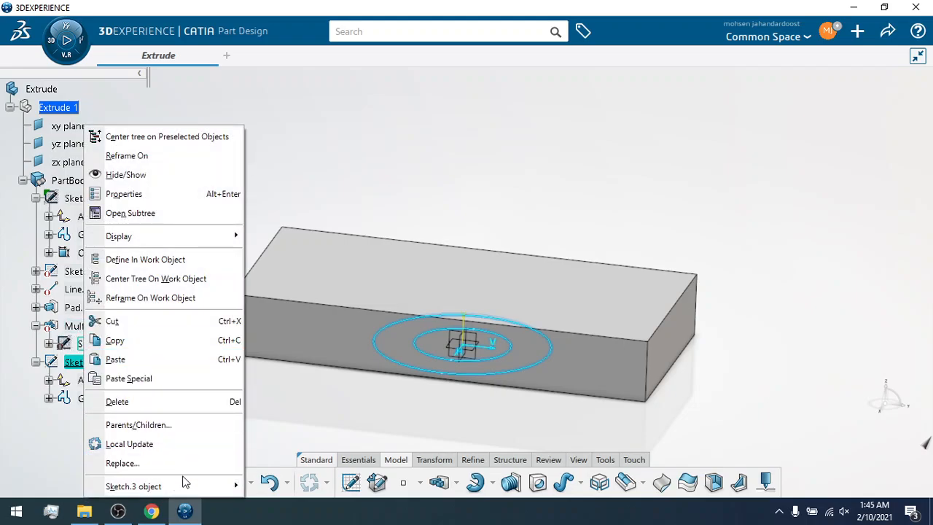
{"action": "mouse_move", "coordinate": [185, 486]}
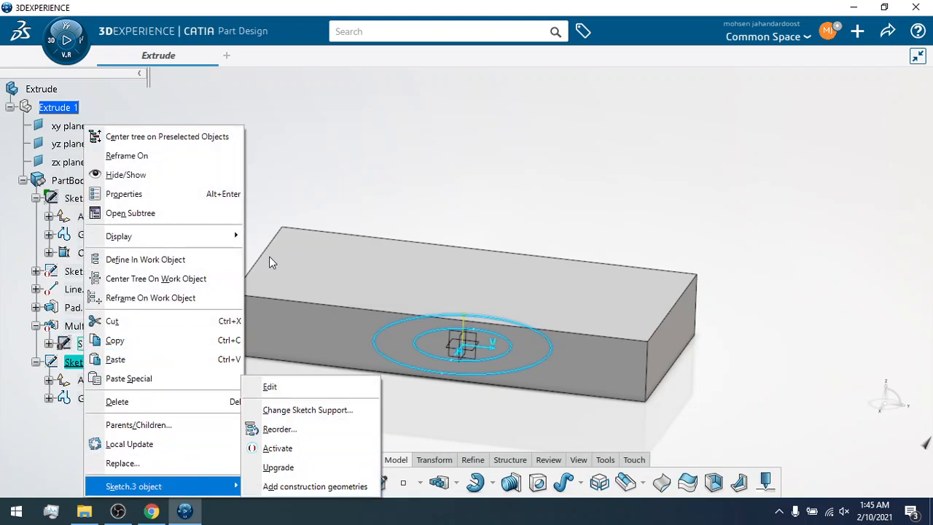
{"action": "left_click", "coordinate": [394, 126]}
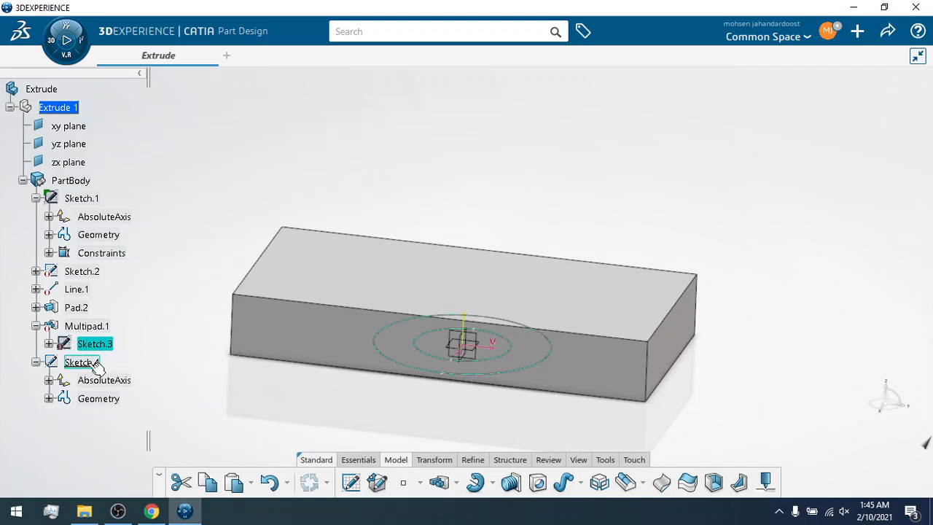
{"action": "left_click", "coordinate": [90, 326]}
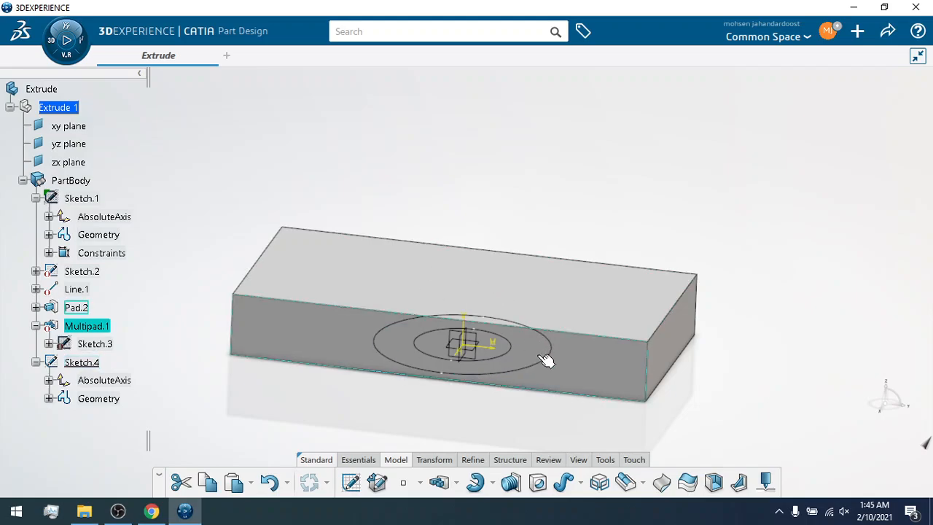
{"action": "right_click", "coordinate": [87, 345]}
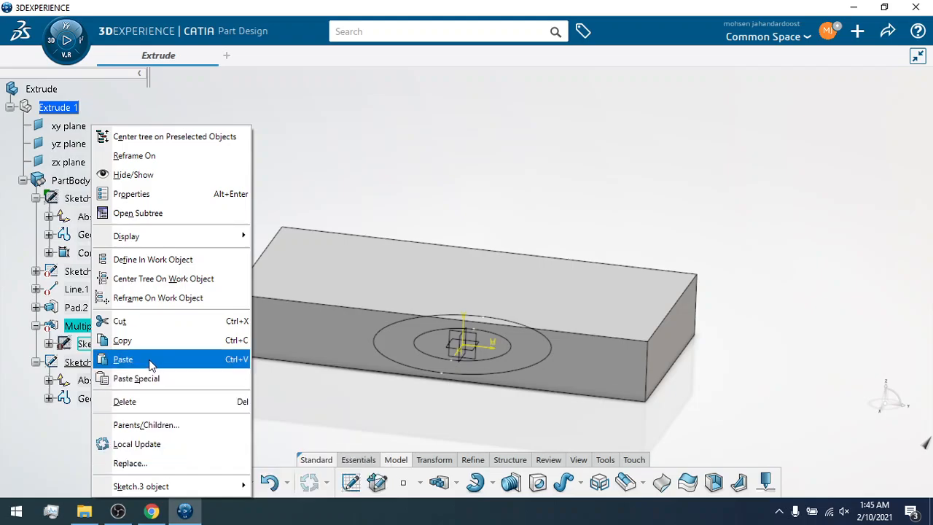
{"action": "left_click", "coordinate": [190, 89]}
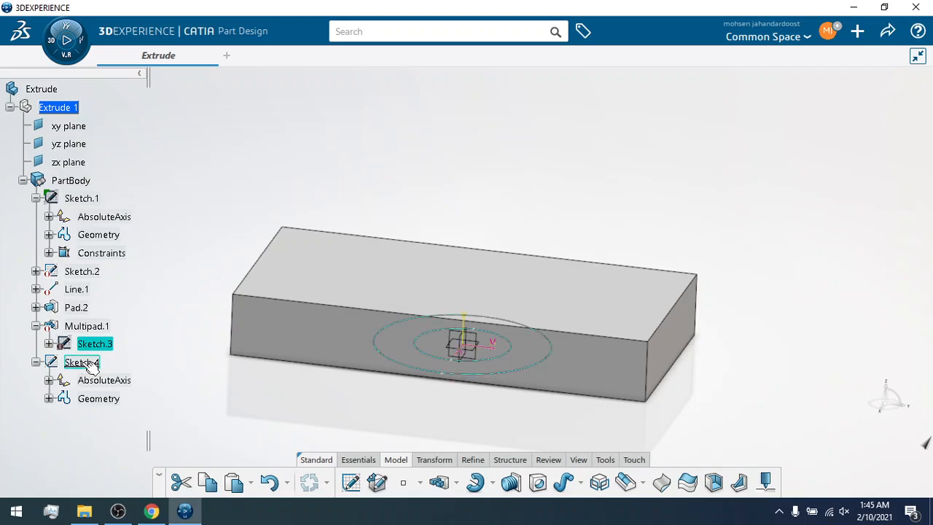
{"action": "right_click", "coordinate": [76, 126]}
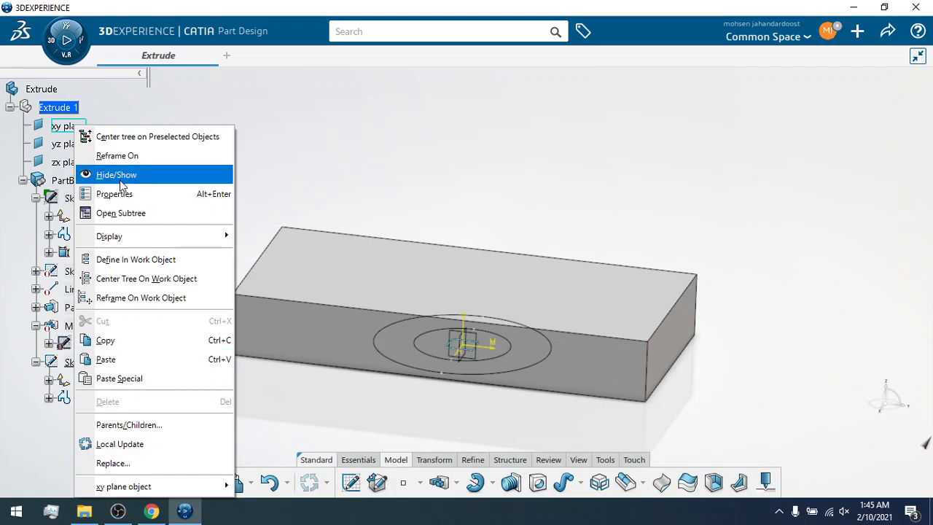
{"action": "left_click", "coordinate": [333, 124]}
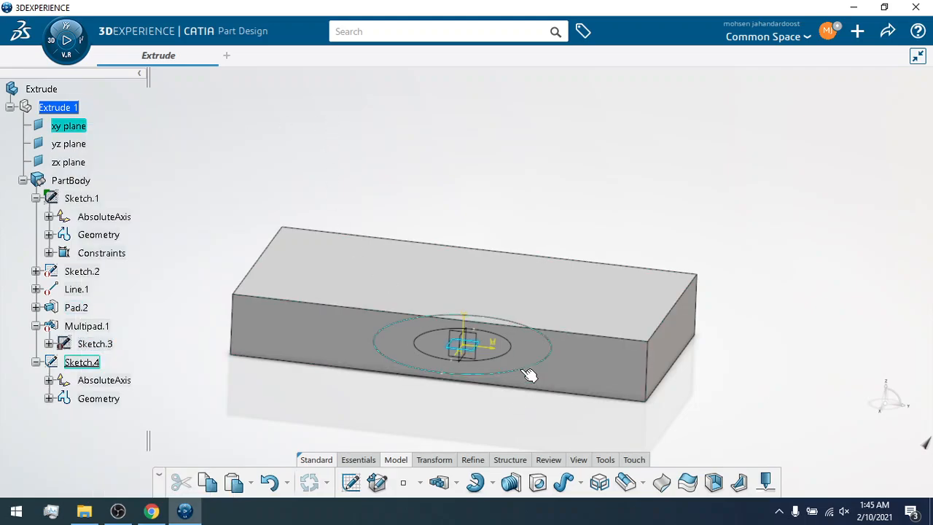
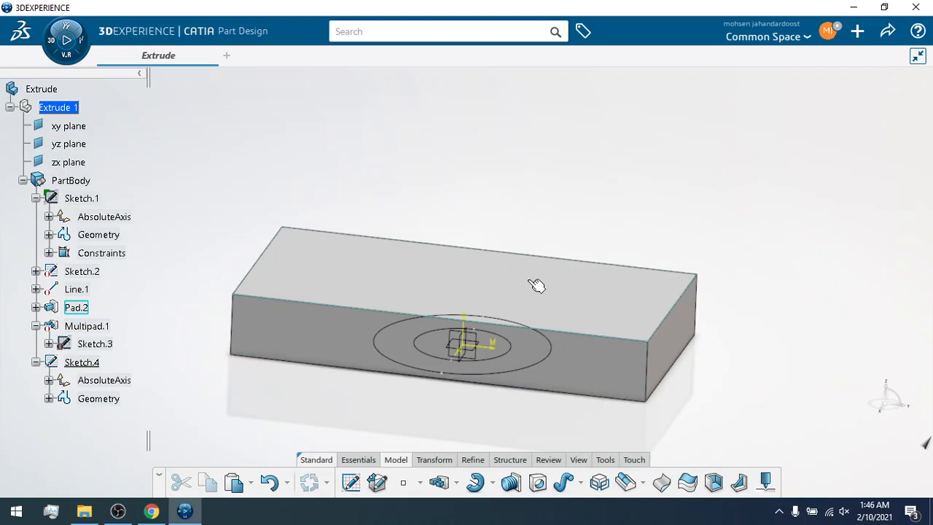
Change the support of the pasted sketch, Sketch.4, from the xy plane to the block's upper face.
{"action": "right_click", "coordinate": [91, 366]}
{"action": "mouse_move", "coordinate": [137, 488]}
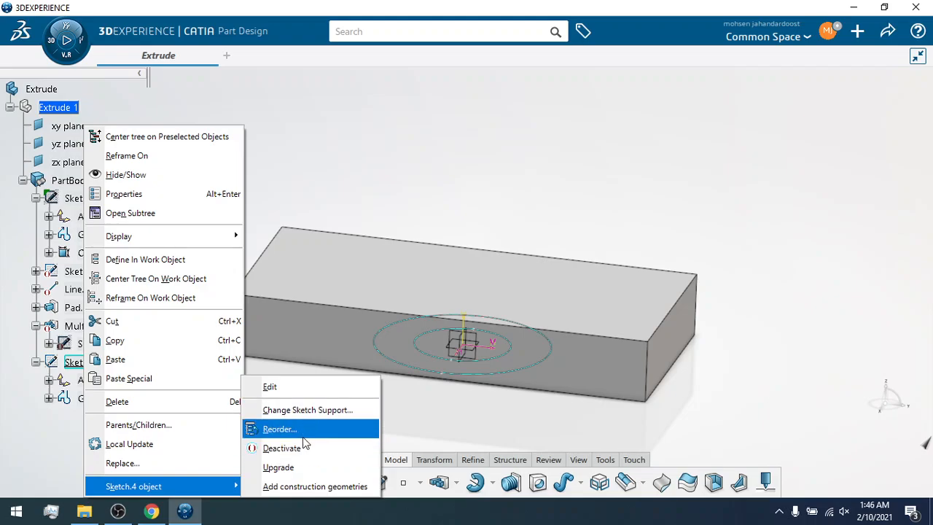
{"action": "left_click", "coordinate": [346, 412]}
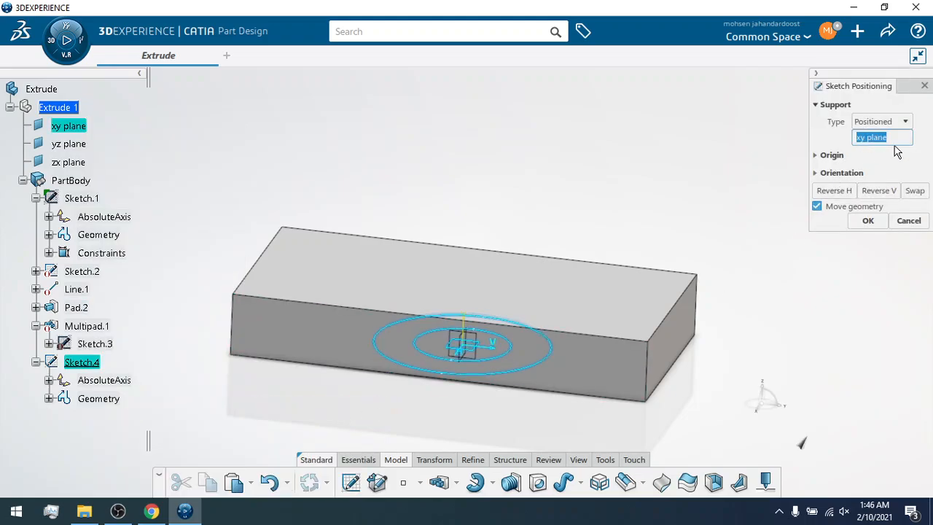
{"action": "left_click", "coordinate": [317, 260]}
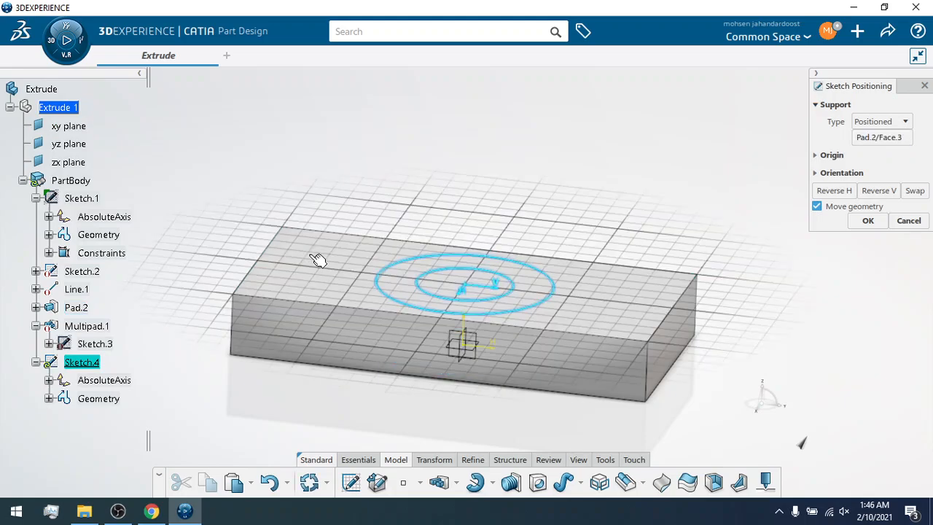
{"action": "left_click", "coordinate": [869, 221]}
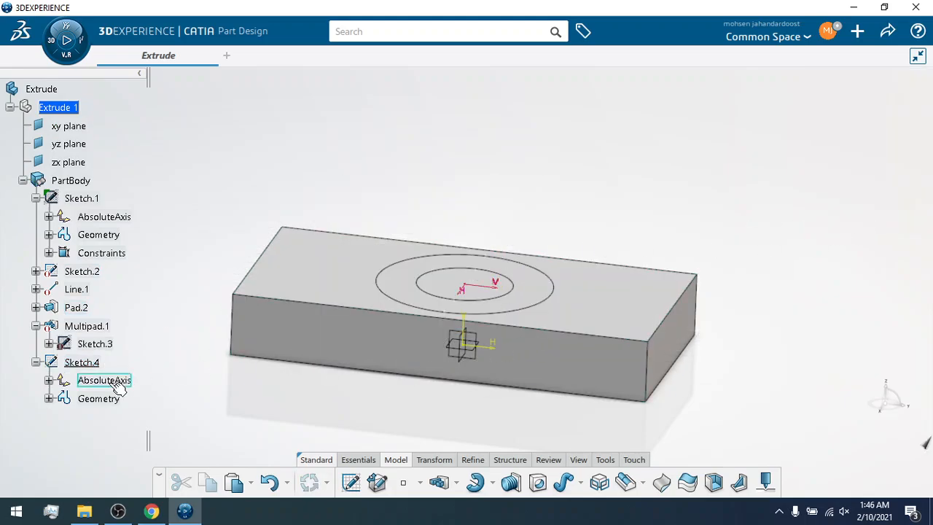
{"action": "left_click", "coordinate": [82, 362]}
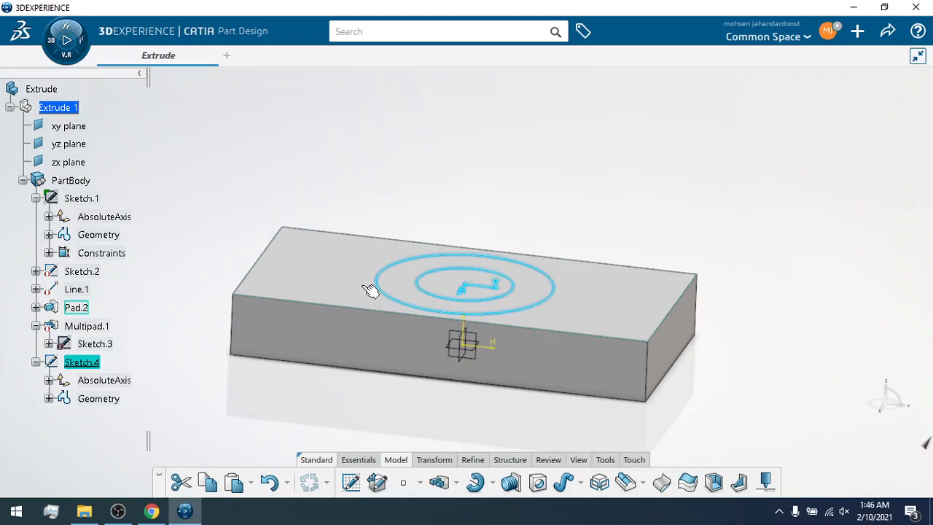
{"action": "left_click", "coordinate": [93, 364]}
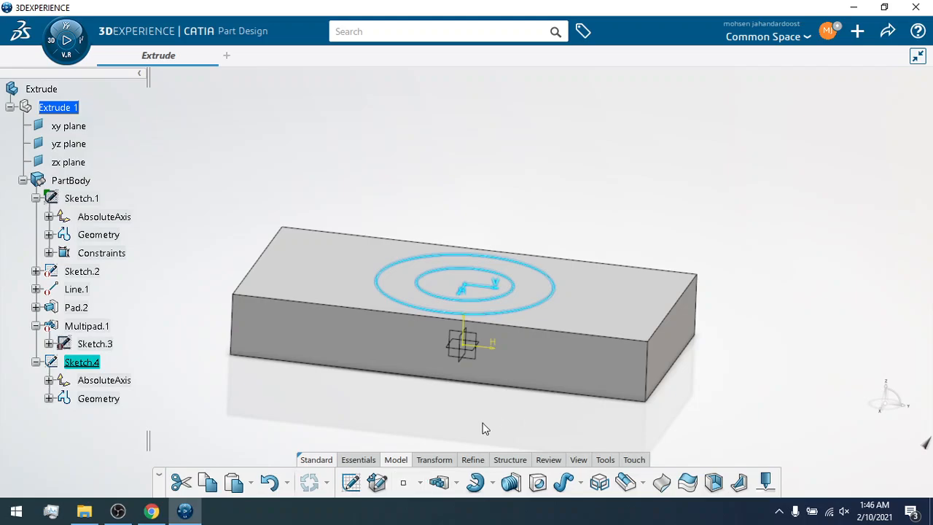
{"action": "left_click", "coordinate": [419, 482]}
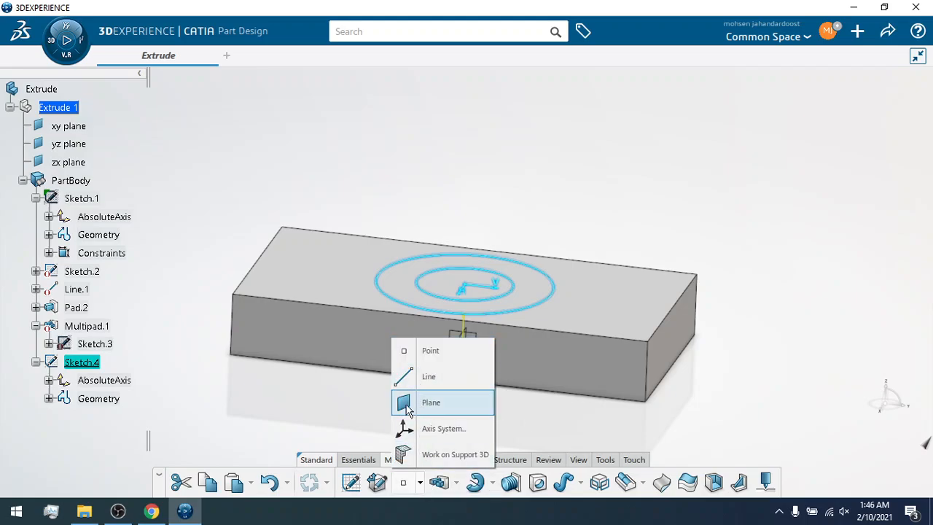
{"action": "left_click", "coordinate": [293, 391]}
{"action": "left_click", "coordinate": [169, 359]}
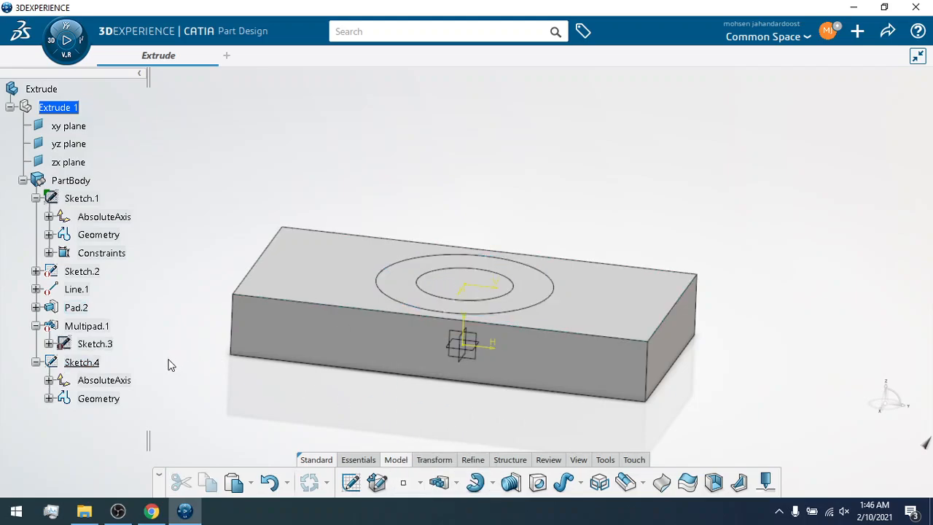
Try a Drafted Filleted Pad on Sketch.4 with a 15 deg draft angle and Second limit as the neutral element.
{"action": "left_click", "coordinate": [76, 364]}
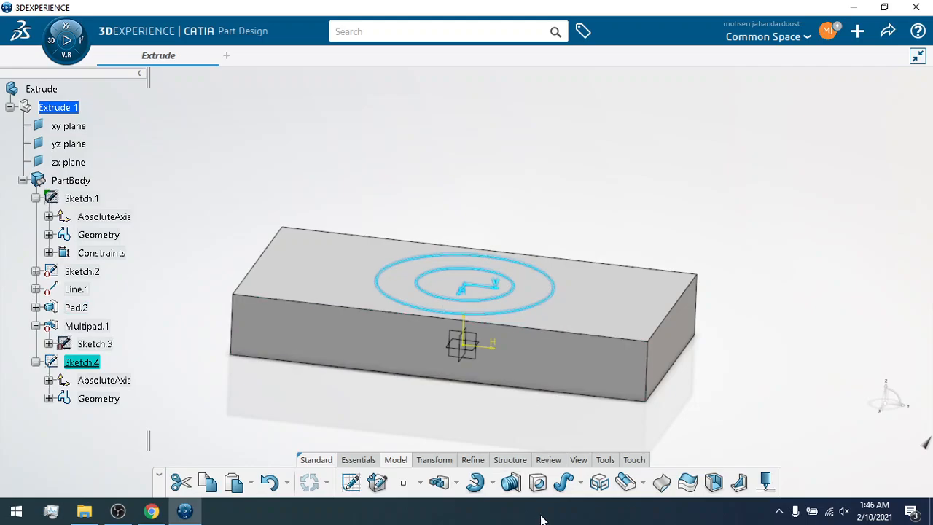
{"action": "left_click", "coordinate": [456, 483]}
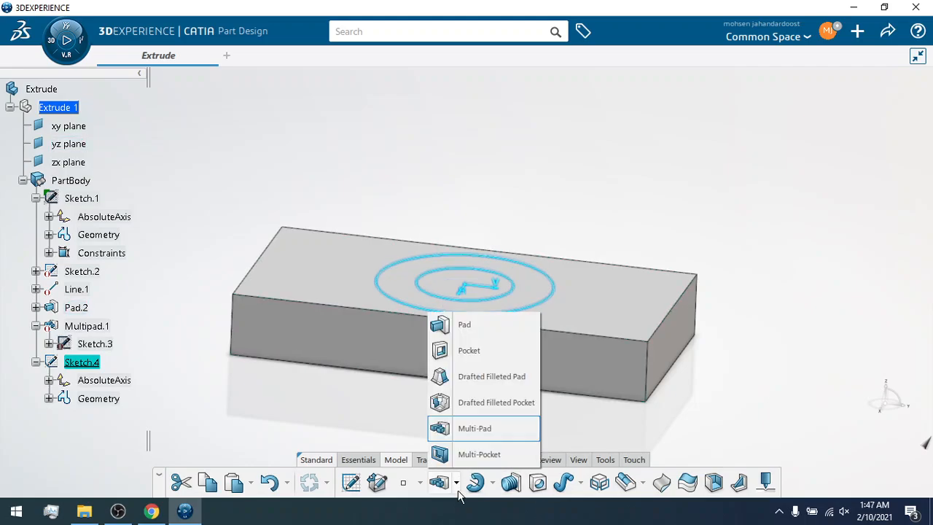
{"action": "left_click", "coordinate": [508, 385]}
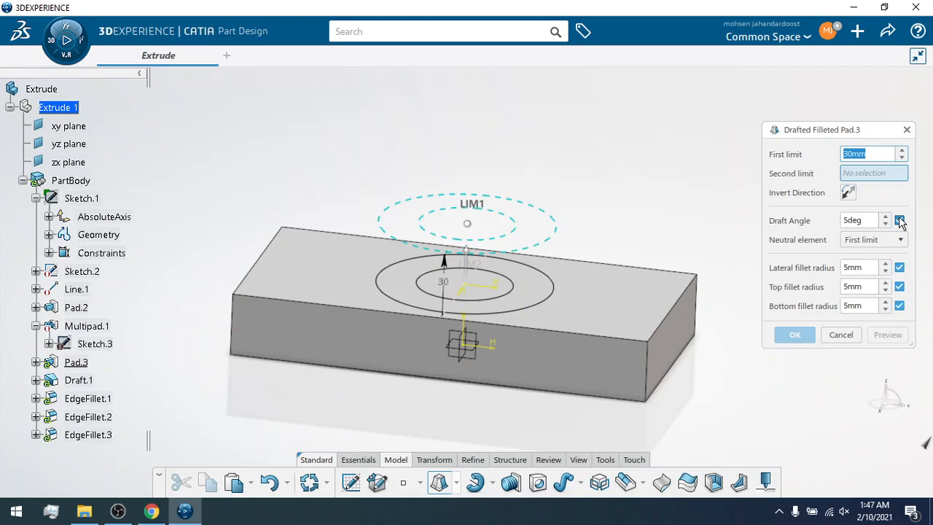
{"action": "left_click", "coordinate": [843, 220]}
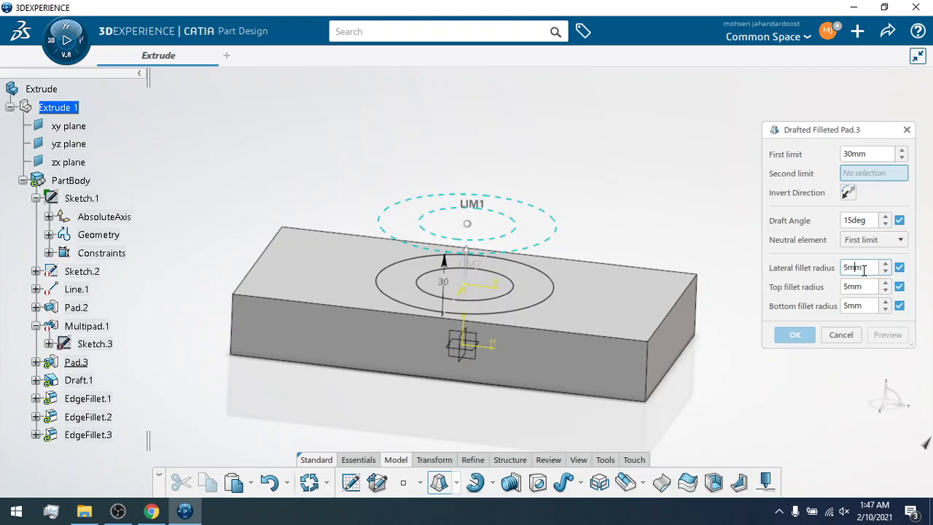
{"action": "left_click", "coordinate": [848, 193]}
{"action": "left_click", "coordinate": [848, 193]}
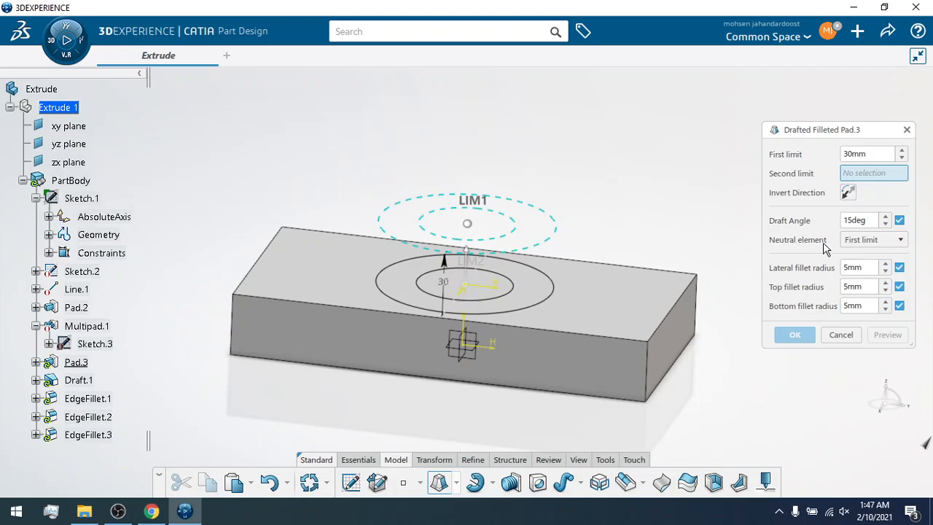
{"action": "left_click", "coordinate": [862, 240]}
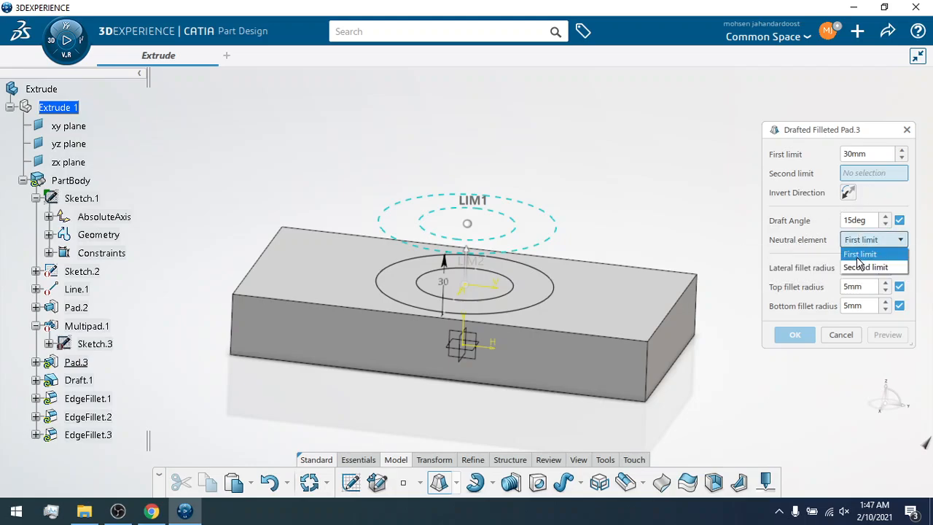
{"action": "left_click", "coordinate": [859, 252]}
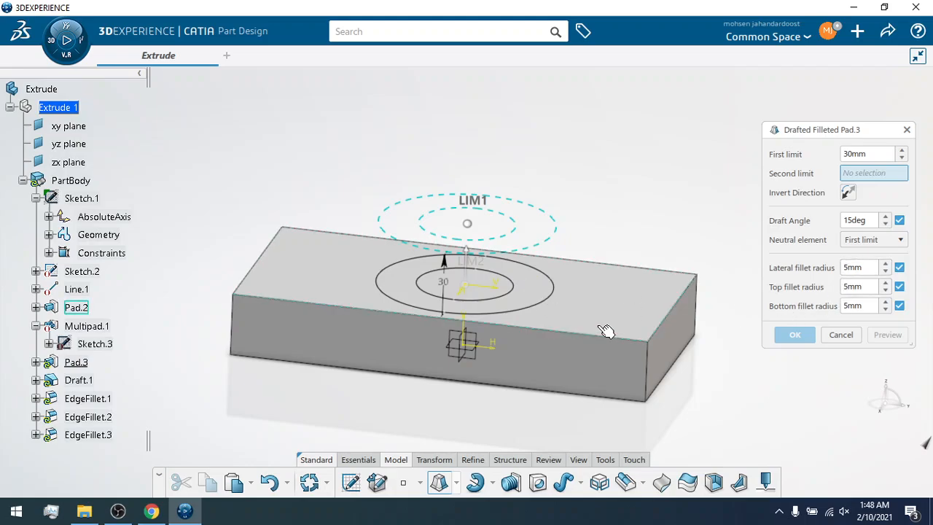
{"action": "left_click", "coordinate": [851, 242]}
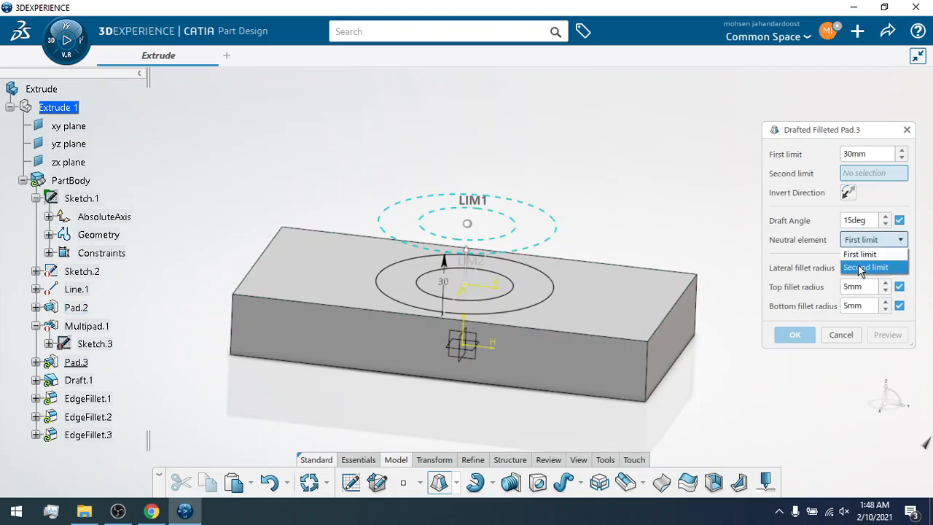
{"action": "left_click", "coordinate": [859, 265]}
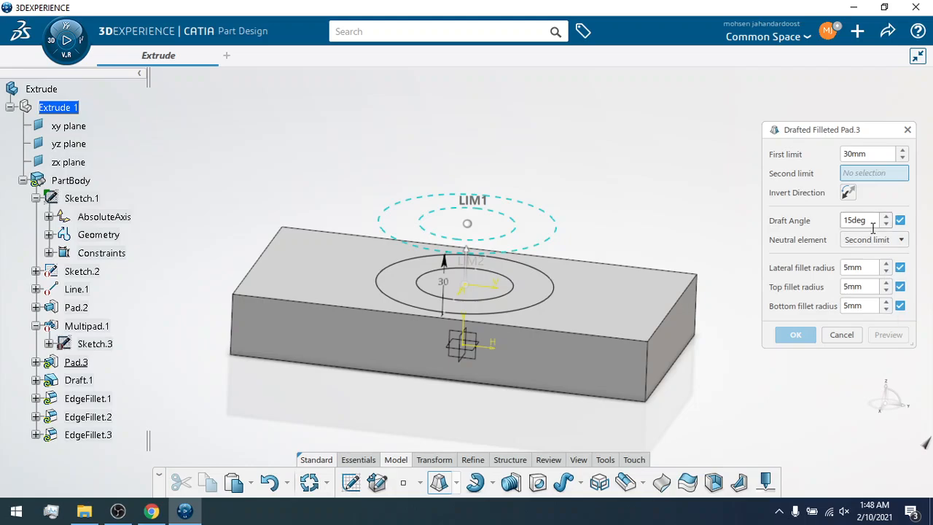
Disable the lateral, top and bottom fillets of the drafted pad and set its draft angle to 5 deg.
{"action": "left_click", "coordinate": [899, 269]}
{"action": "left_click", "coordinate": [899, 286]}
{"action": "left_click", "coordinate": [899, 305]}
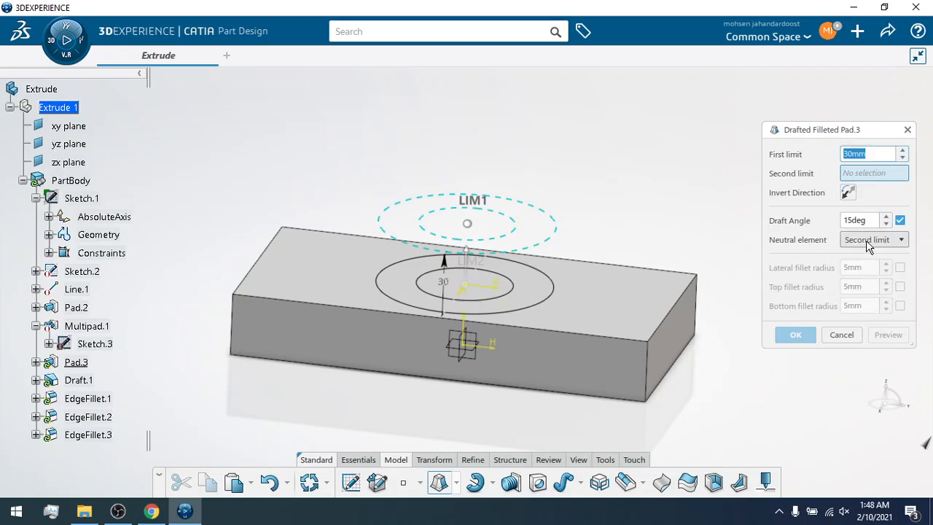
{"action": "left_click_drag", "start_coordinate": [853, 220], "coordinate": [826, 219]}
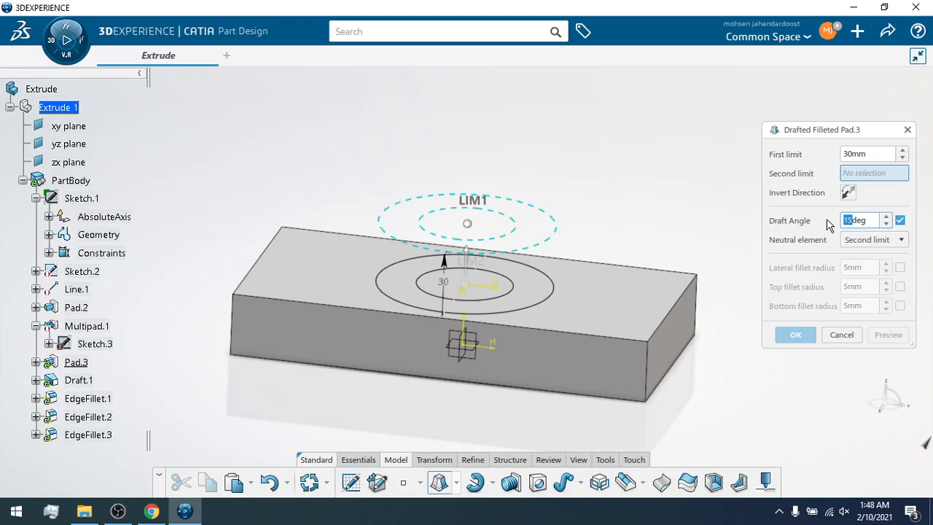
{"action": "type", "text": "5"}
Set the drafted pad's first limit to 20 mm and its neutral element to First limit, and cancel the feature.
{"action": "left_click", "coordinate": [902, 158]}
{"action": "left_click_drag", "start_coordinate": [876, 154], "coordinate": [842, 154]}
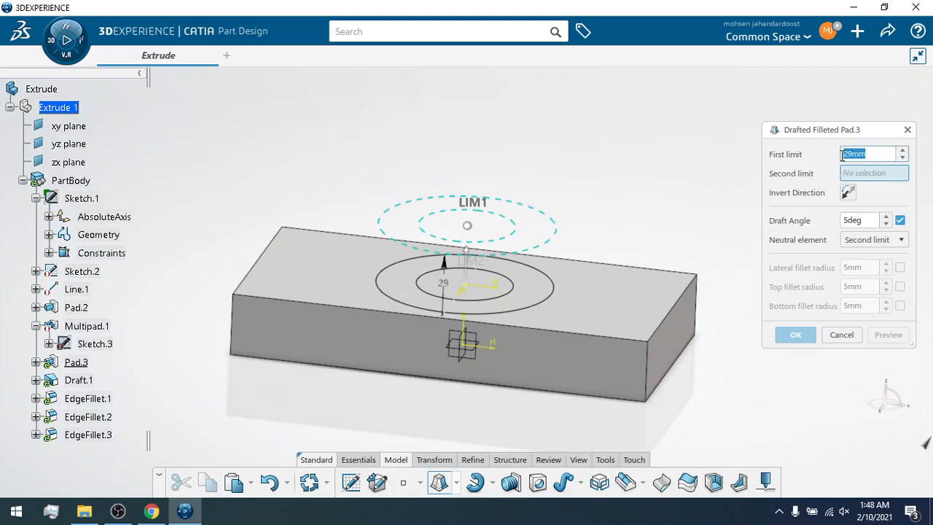
{"action": "type", "text": "20"}
{"action": "key", "text": "Return"}
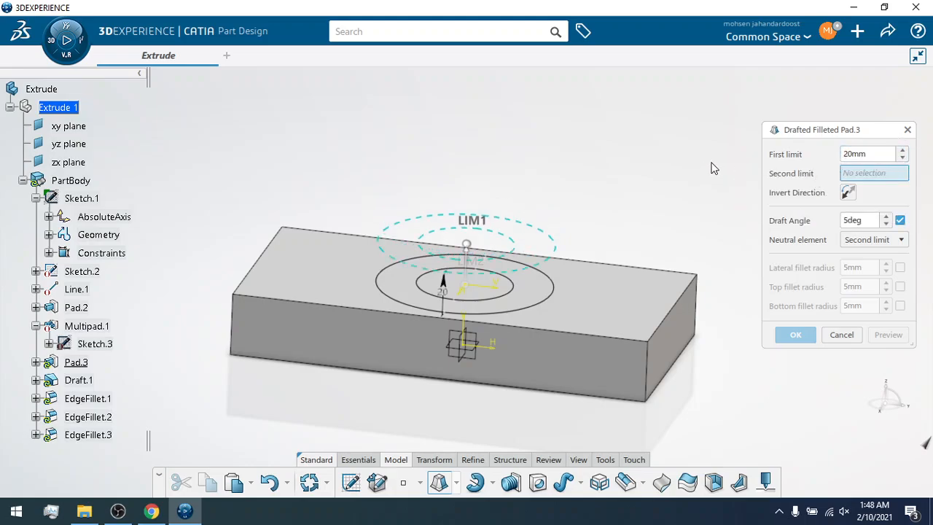
{"action": "left_click", "coordinate": [888, 244]}
{"action": "left_click", "coordinate": [863, 255]}
{"action": "left_click", "coordinate": [840, 334]}
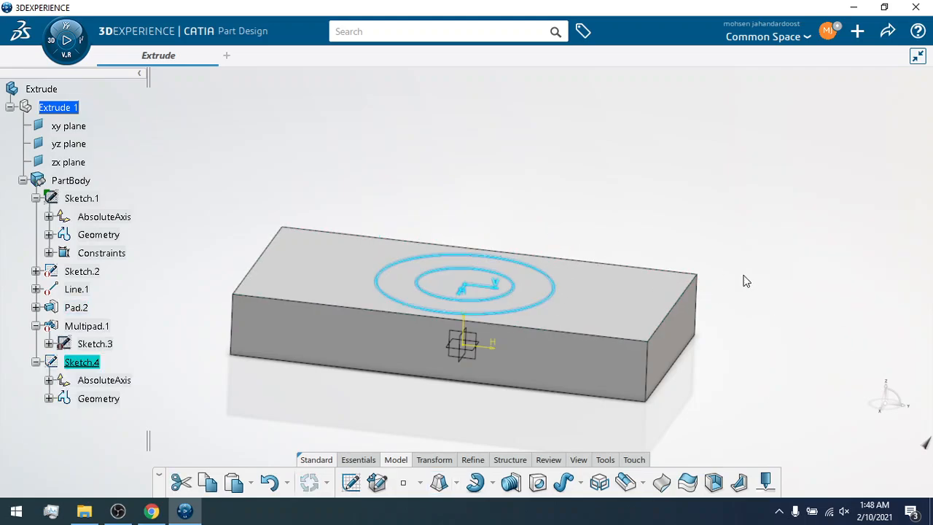
Edit Sketch.4, delete its inner circle and exit the sketch.
{"action": "right_click", "coordinate": [82, 362]}
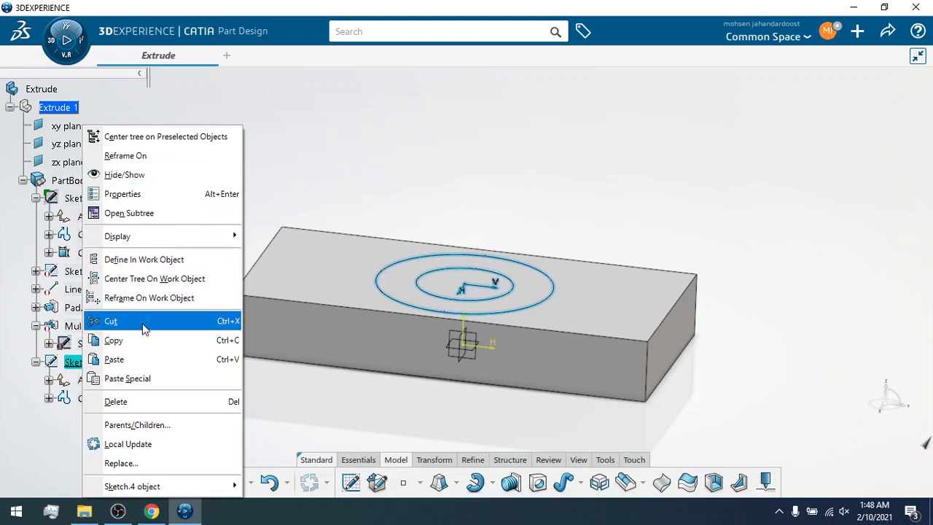
{"action": "mouse_move", "coordinate": [181, 486]}
{"action": "left_click", "coordinate": [291, 388]}
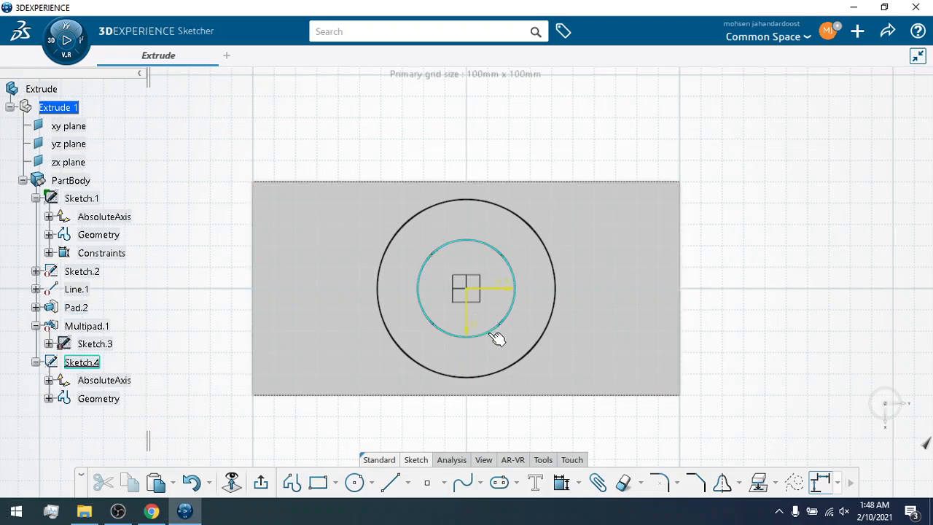
{"action": "left_click", "coordinate": [495, 336]}
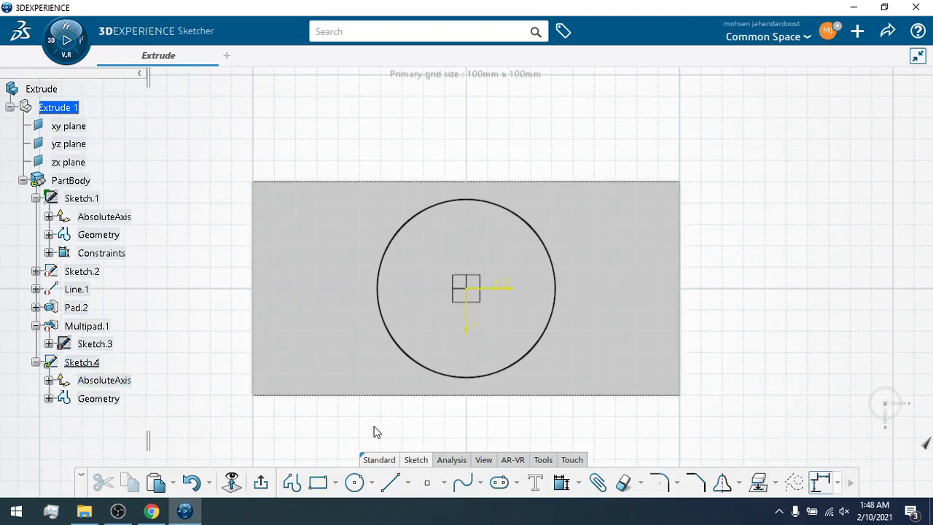
{"action": "left_click", "coordinate": [261, 482]}
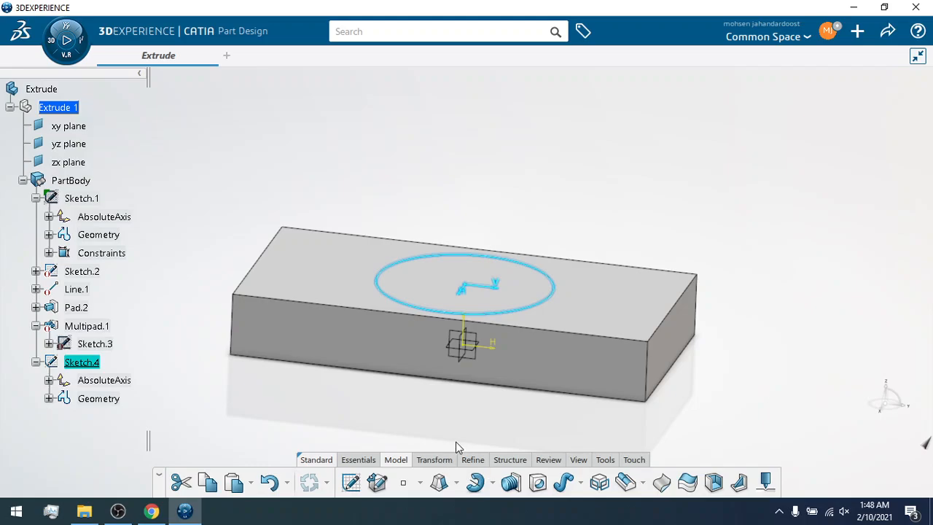
Try a Drafted Filleted Pad on the remaining outer circle with Second limit as the neutral element, and cancel it.
{"action": "left_click", "coordinate": [438, 482]}
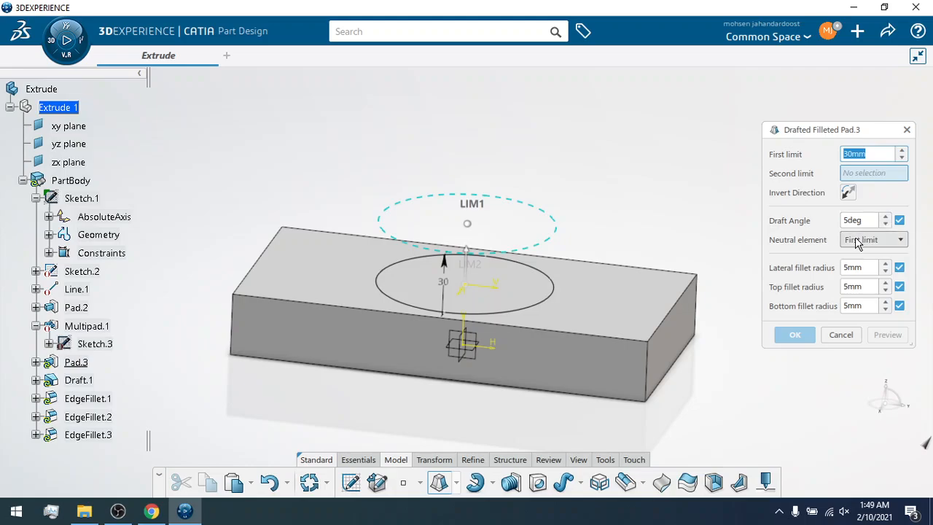
{"action": "left_click", "coordinate": [878, 240]}
{"action": "left_click", "coordinate": [866, 266]}
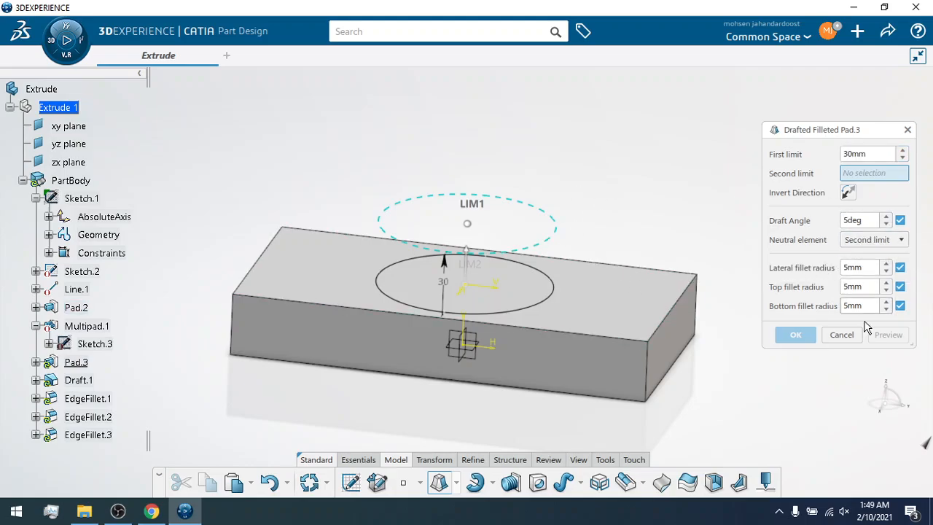
{"action": "left_click", "coordinate": [841, 334]}
{"action": "right_click", "coordinate": [102, 363]}
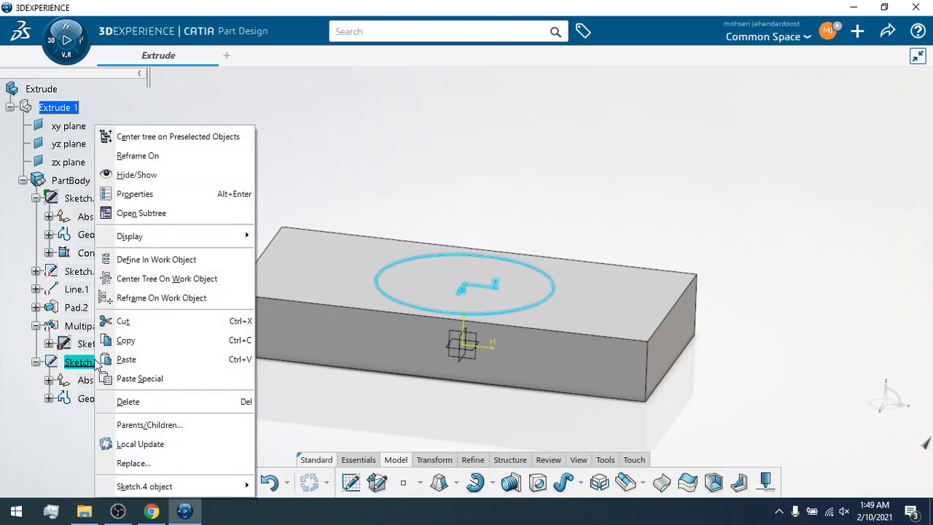
{"action": "left_click", "coordinate": [328, 135]}
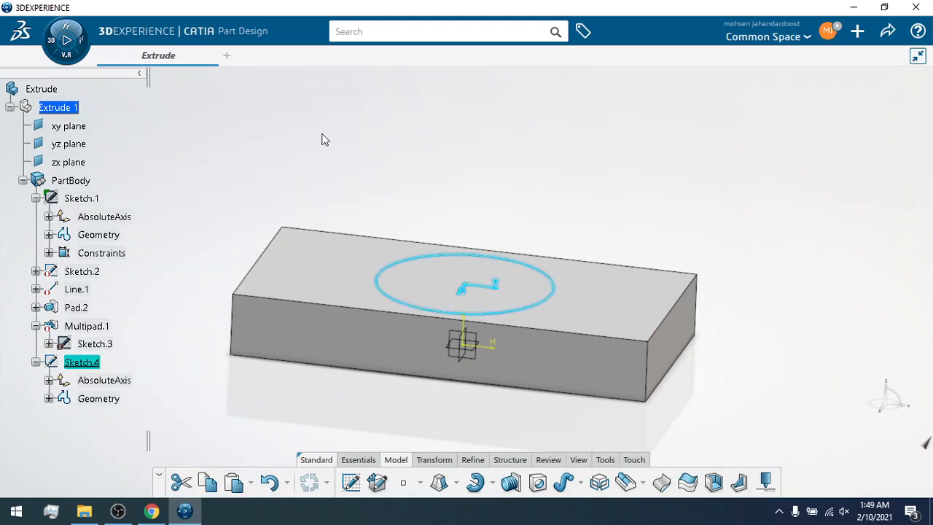
Edit Sketch.4 to restore the inner circle and delete the outer one, and exit the sketch.
{"action": "double_click", "coordinate": [86, 362]}
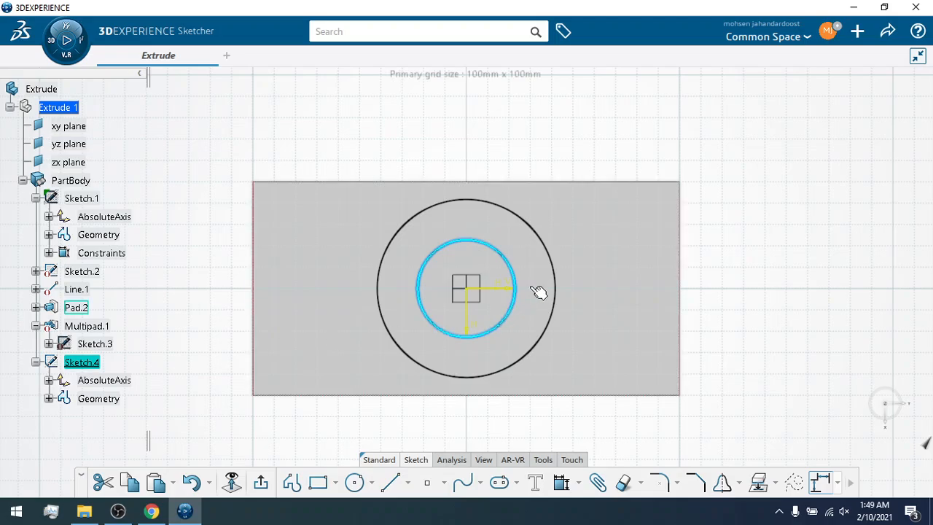
{"action": "left_click", "coordinate": [559, 292]}
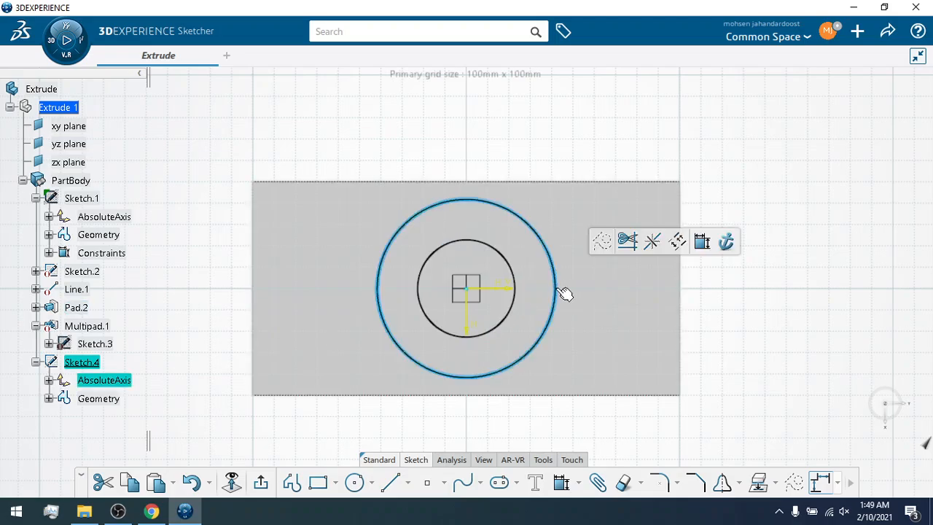
{"action": "key", "text": "Delete"}
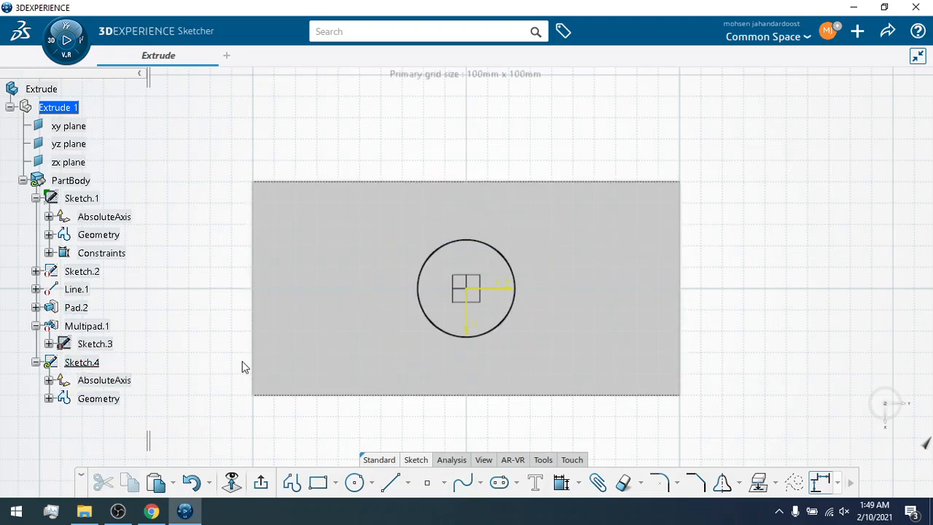
{"action": "left_click", "coordinate": [263, 484]}
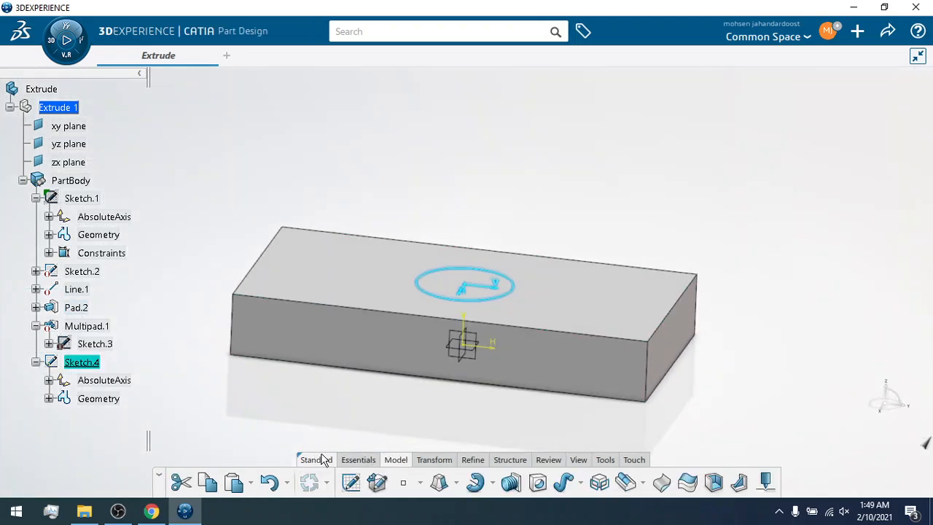
Start a Drafted Filleted Pad on Sketch.4 with a 15deg draft, the block's upper face as second limit and Second limit as neutral element; preview it.
{"action": "left_click", "coordinate": [439, 483]}
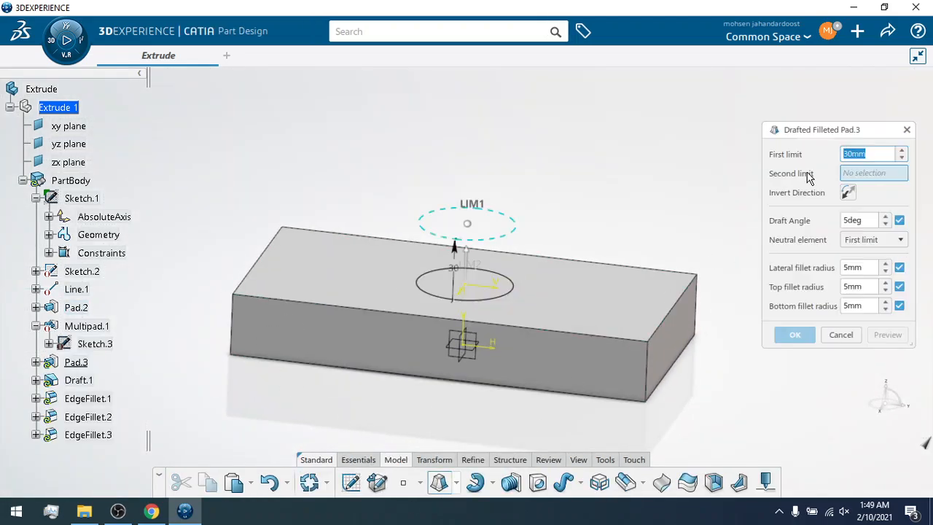
{"action": "left_click", "coordinate": [846, 221]}
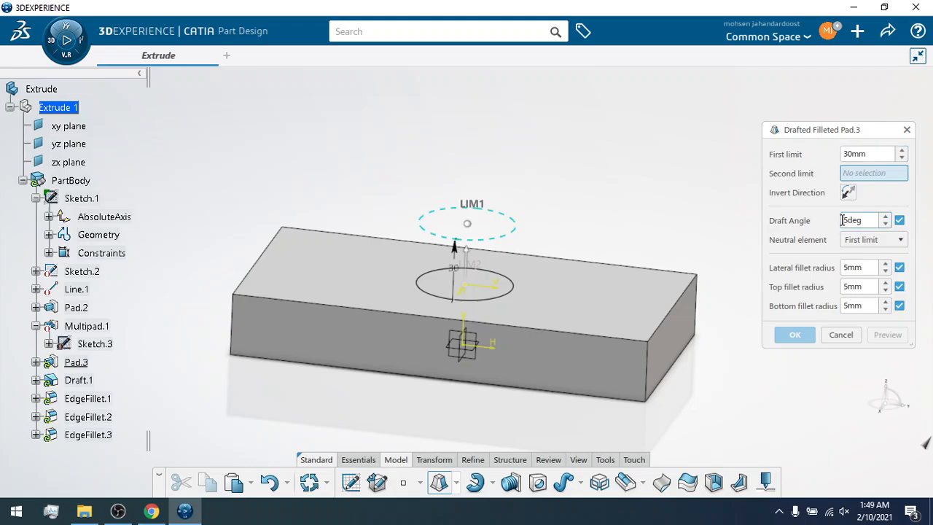
{"action": "type", "text": "1"}
{"action": "left_click", "coordinate": [637, 262]}
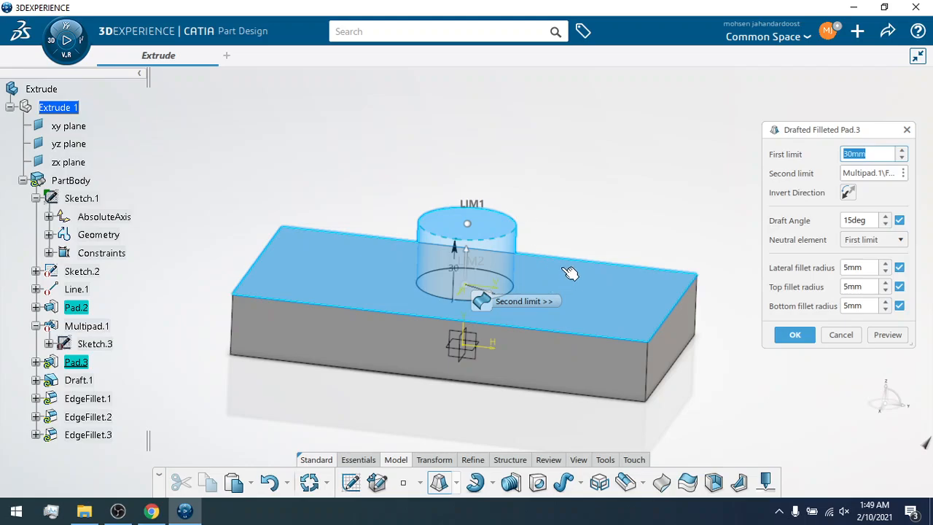
{"action": "left_click", "coordinate": [873, 240]}
{"action": "left_click", "coordinate": [864, 268]}
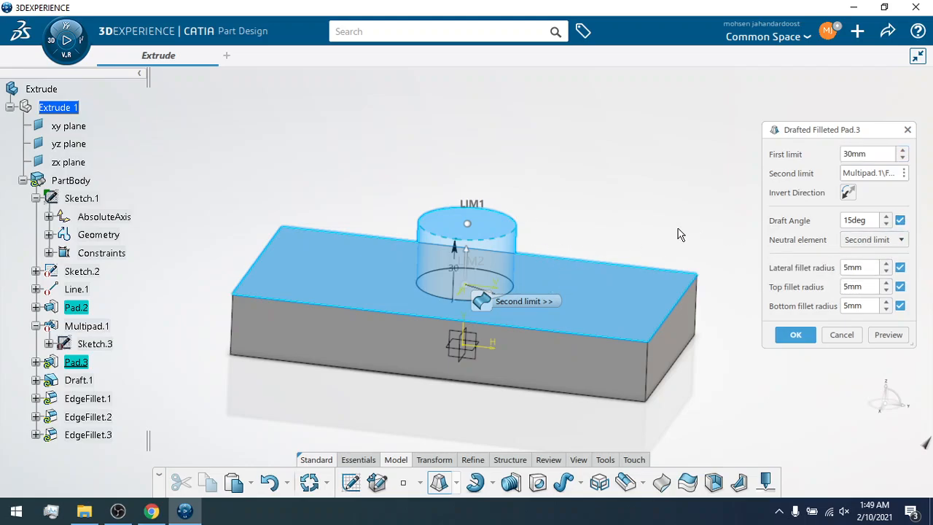
{"action": "left_click", "coordinate": [888, 335]}
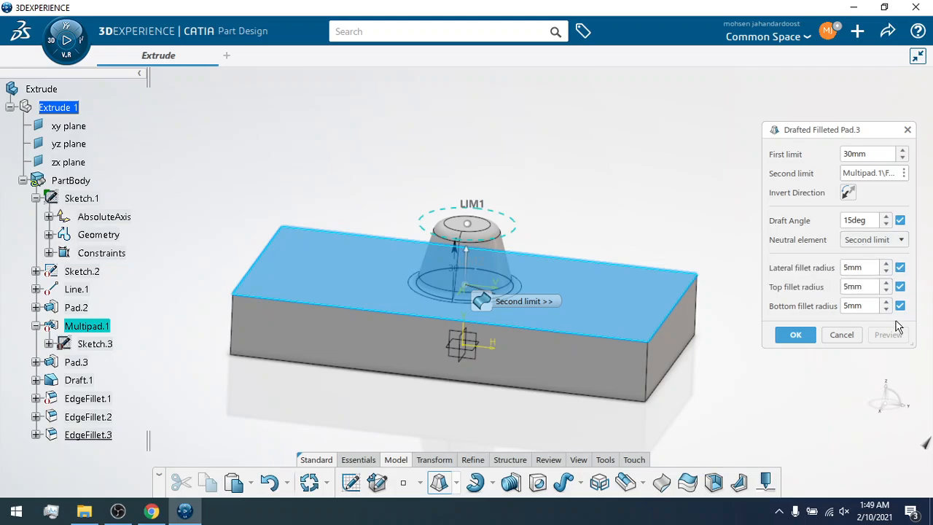
Disable the lateral, top and bottom fillets of the drafted pad and preview the plain draft.
{"action": "left_click", "coordinate": [900, 268]}
{"action": "left_click", "coordinate": [900, 287]}
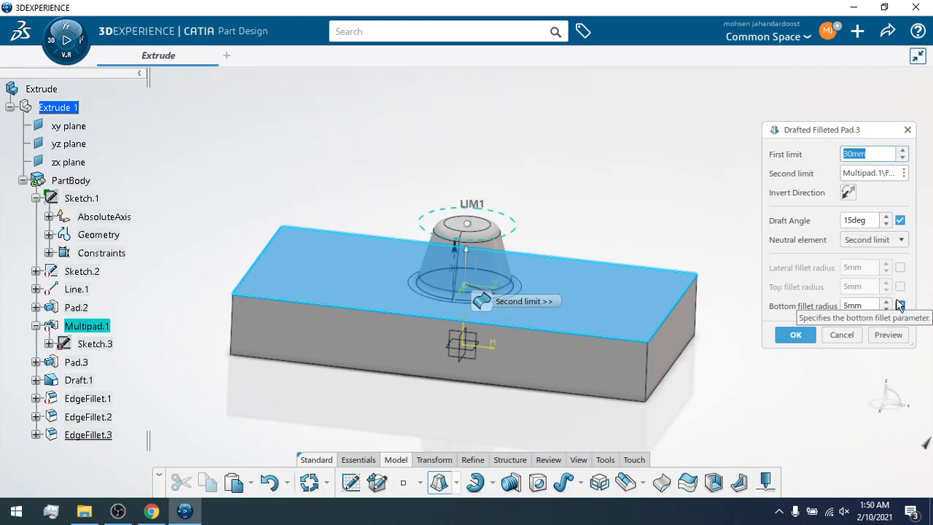
{"action": "left_click", "coordinate": [900, 305]}
{"action": "left_click", "coordinate": [886, 336]}
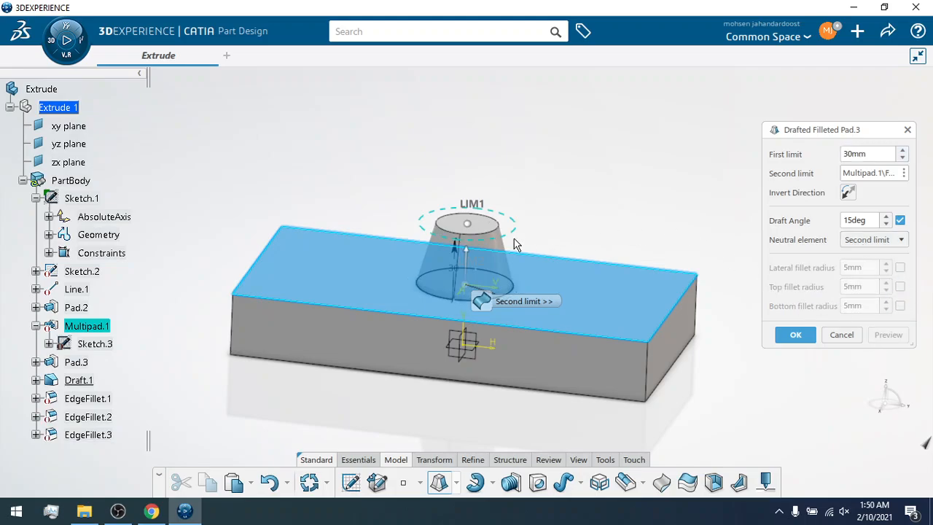
{"action": "scroll", "coordinate": [481, 288], "scroll_direction": "up", "scroll_amount": 2}
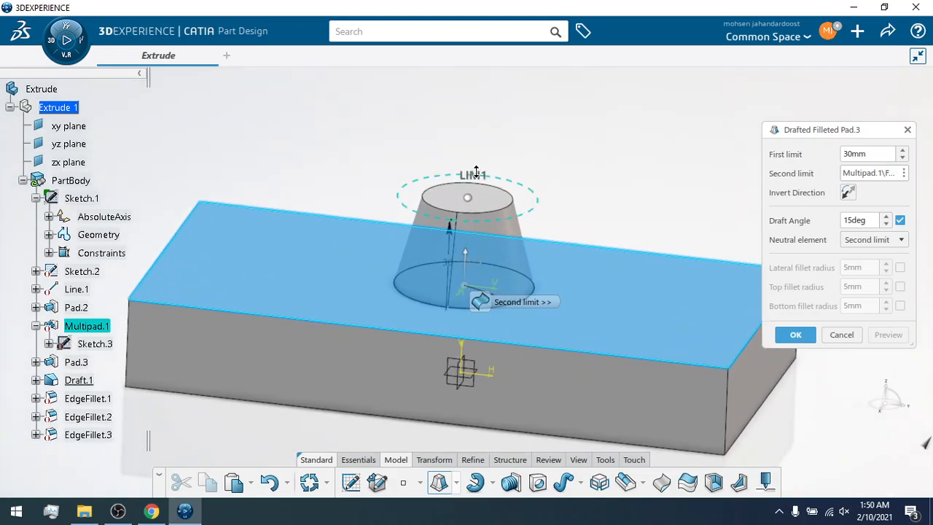
{"action": "middle_click_drag", "start_coordinate": [476, 172], "coordinate": [478, 229]}
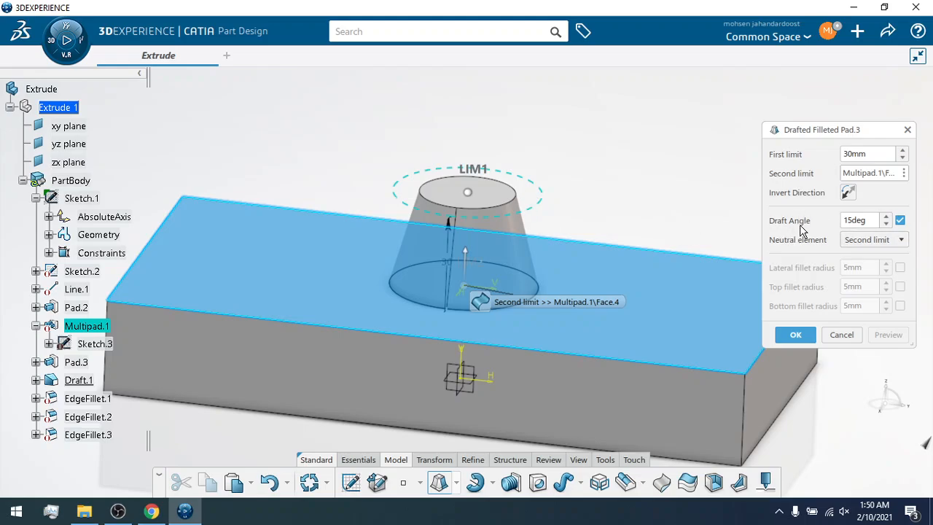
Set the drafted pad's neutral element to First limit and preview the result.
{"action": "left_click", "coordinate": [888, 241]}
{"action": "left_click", "coordinate": [861, 254]}
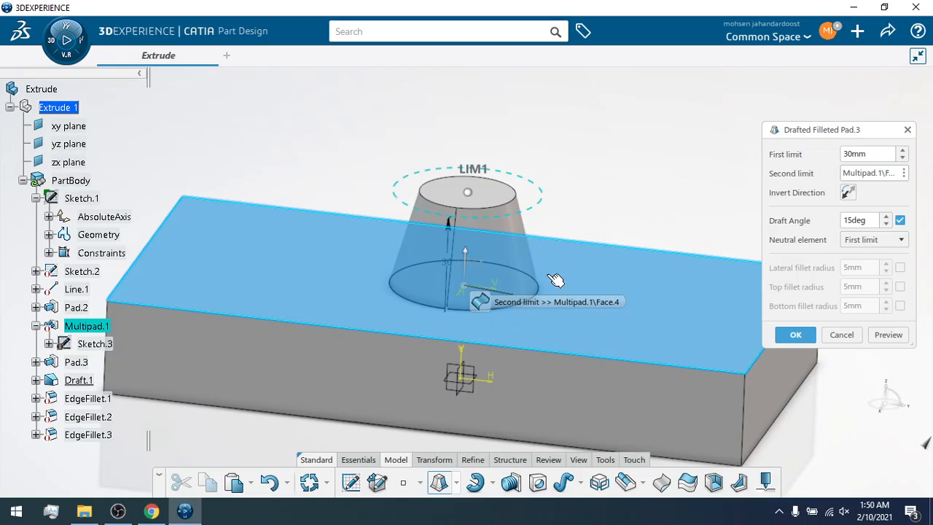
{"action": "left_click", "coordinate": [886, 334]}
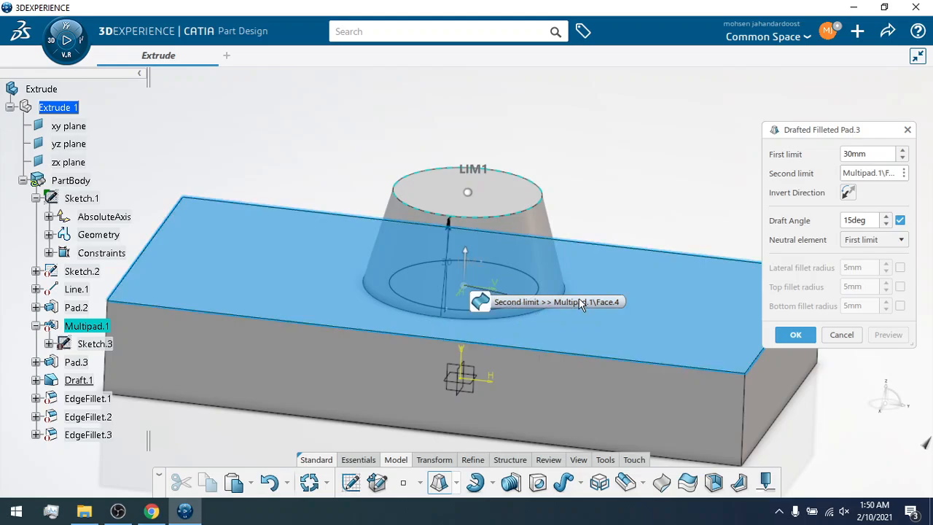
Toggle the lateral fillet on and off, and preview the drafted pad with only the 5 mm bottom fillet.
{"action": "left_click", "coordinate": [900, 268]}
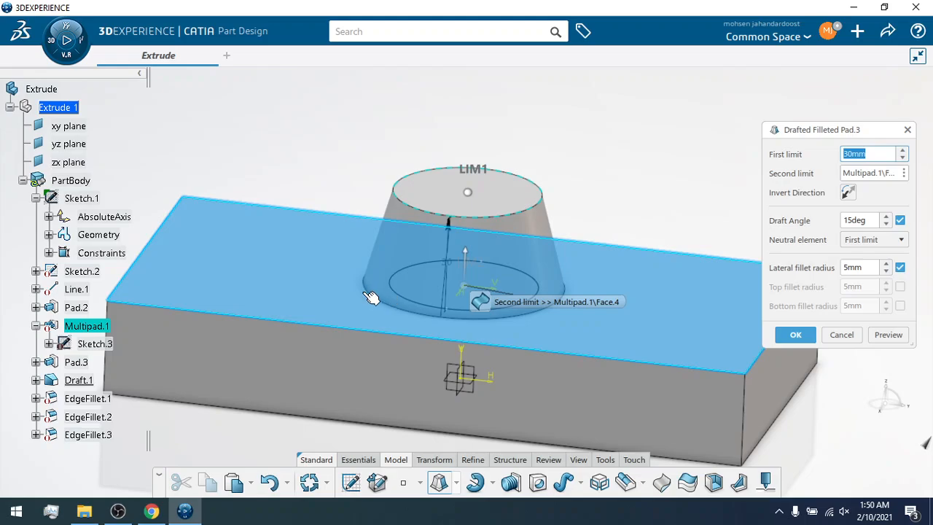
{"action": "left_click", "coordinate": [899, 268]}
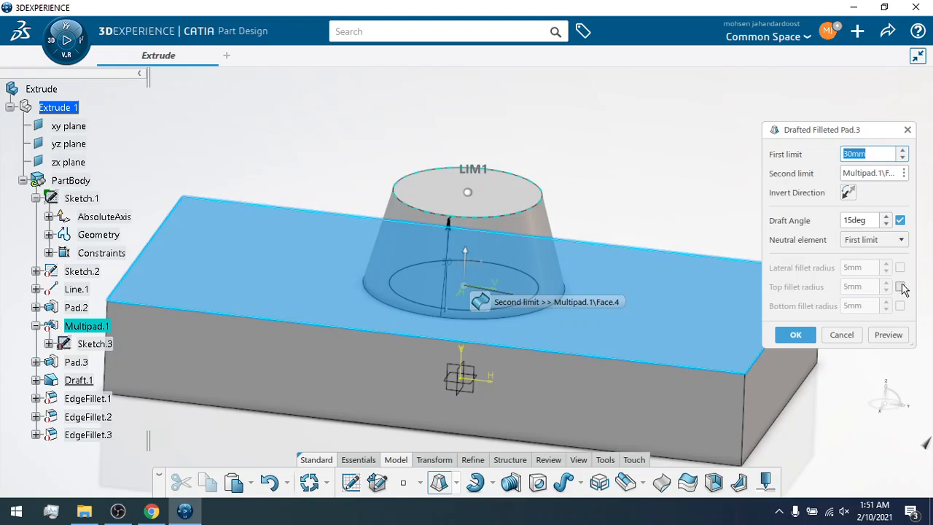
{"action": "left_click", "coordinate": [900, 306]}
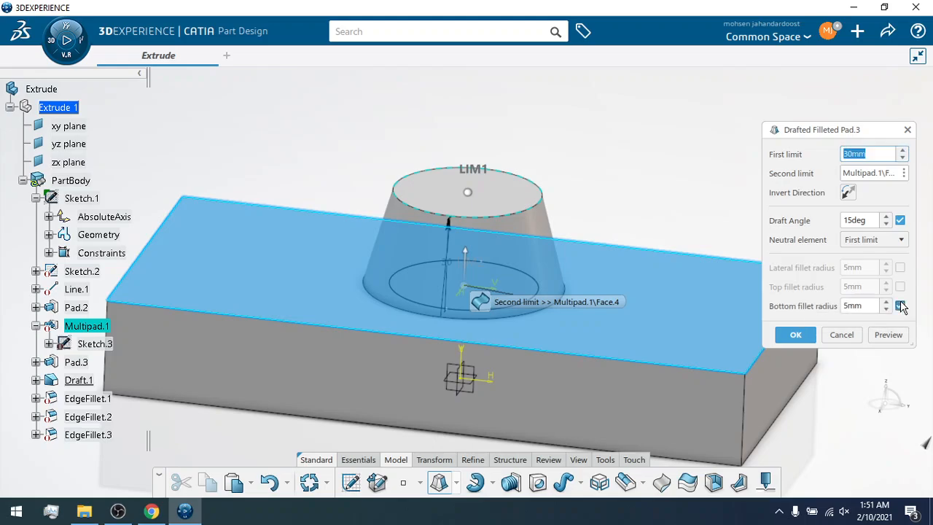
{"action": "left_click", "coordinate": [896, 336]}
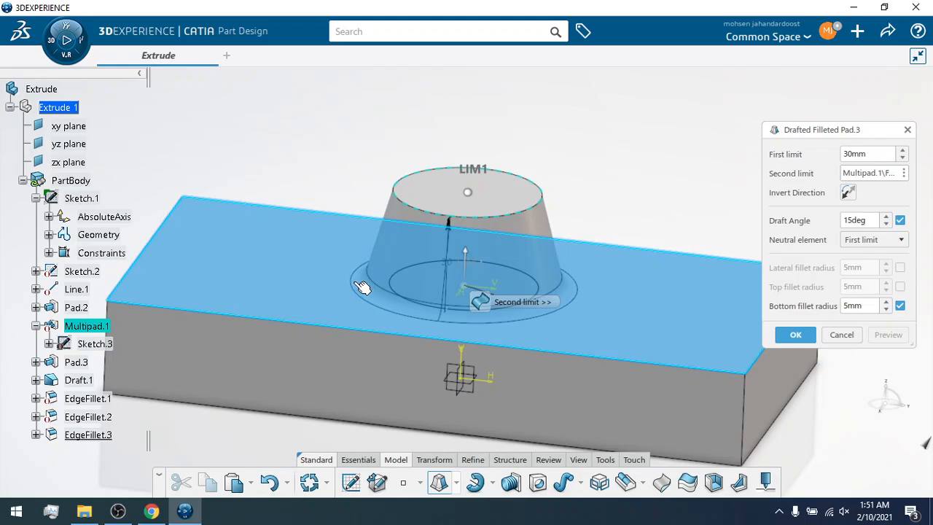
Disable the bottom fillet, preview the drafted pad and create it without any fillets.
{"action": "left_click", "coordinate": [900, 306]}
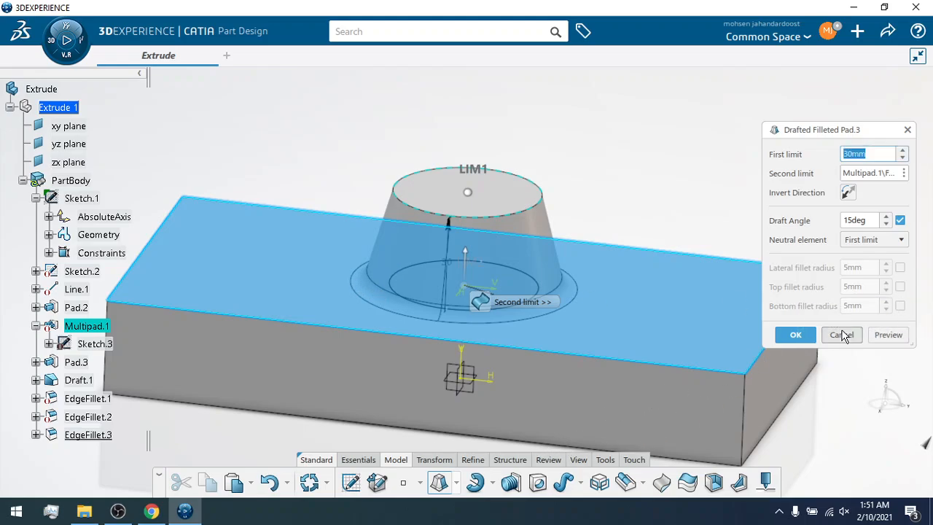
{"action": "left_click", "coordinate": [883, 337]}
{"action": "left_click", "coordinate": [794, 334]}
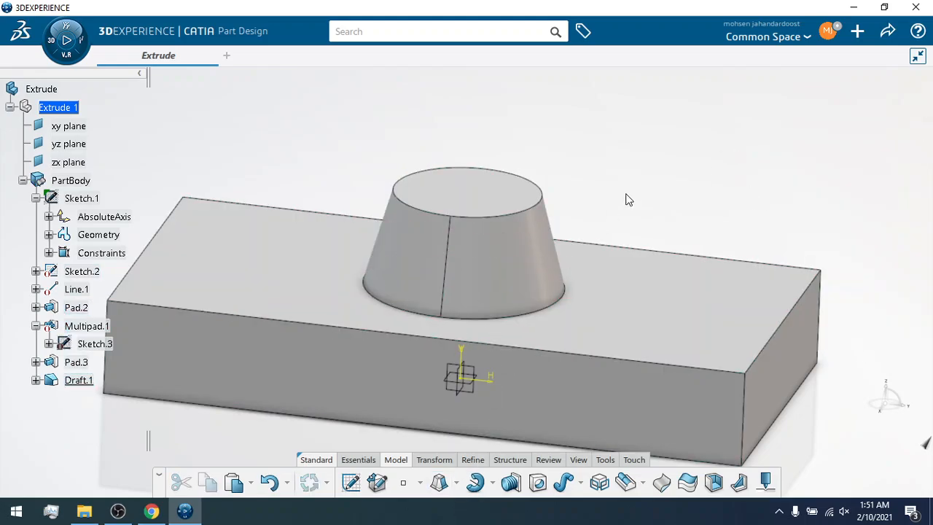
{"action": "left_click", "coordinate": [456, 484]}
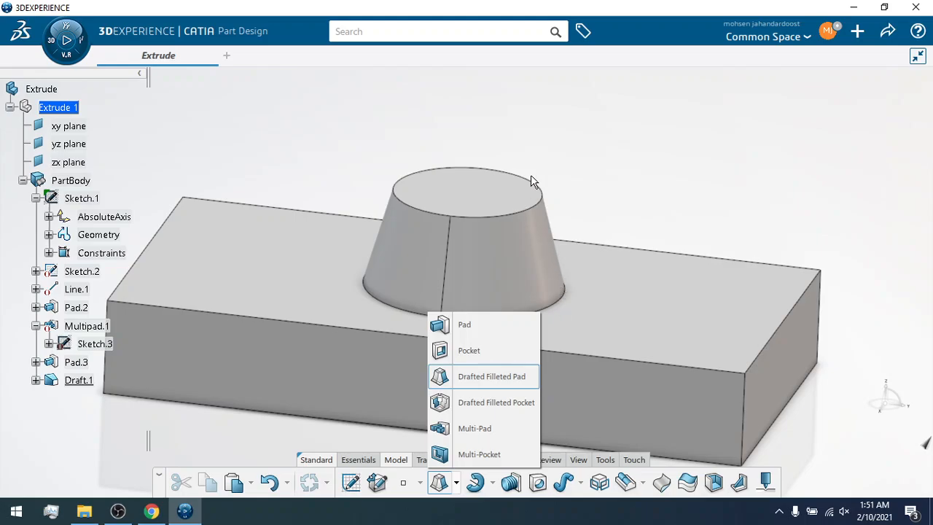
{"action": "left_click", "coordinate": [490, 376]}
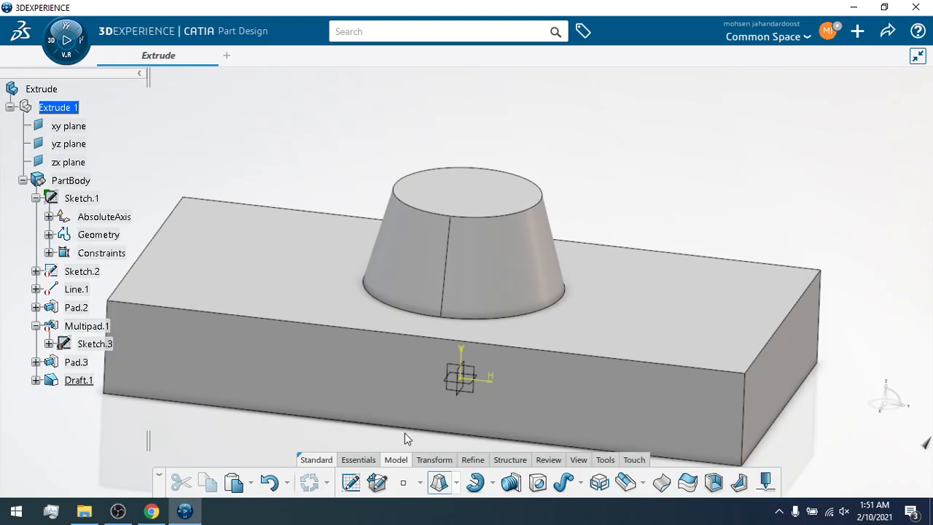
{"action": "key", "text": "Escape"}
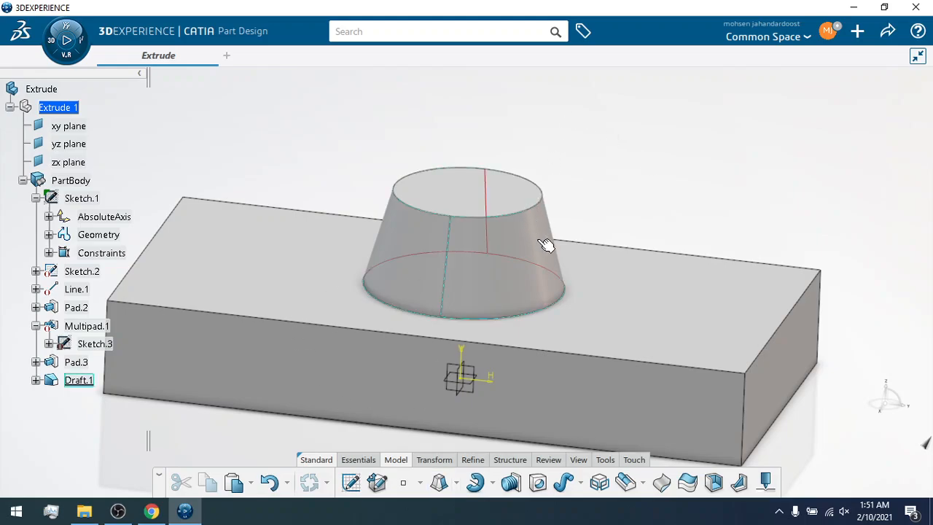
Highlight Draft.1 and Pad.3 in turn to examine the features that make up the drafted pad.
{"action": "left_click", "coordinate": [74, 378]}
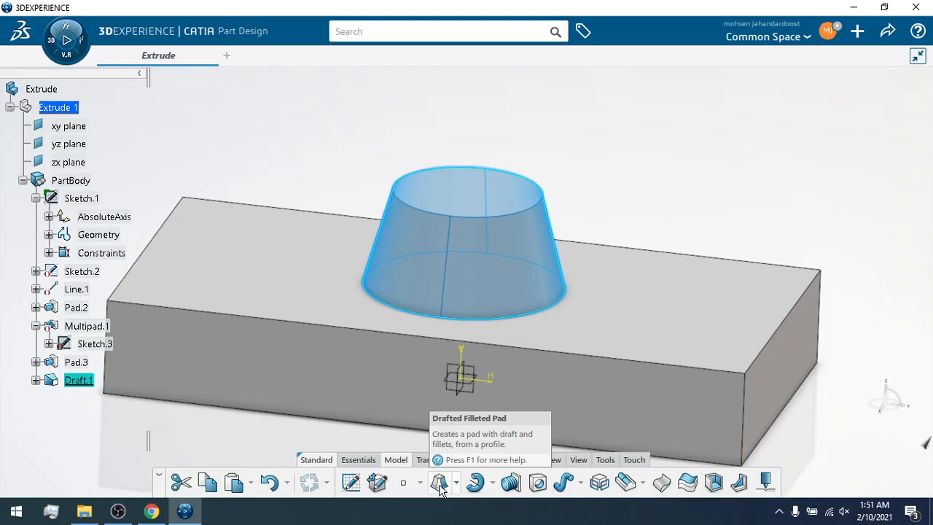
{"action": "left_click", "coordinate": [76, 363]}
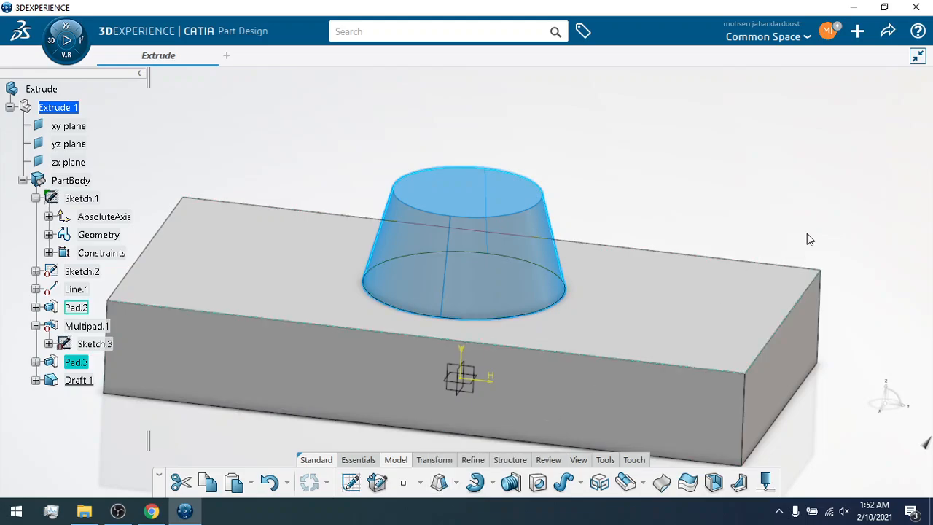
{"action": "left_click", "coordinate": [441, 483]}
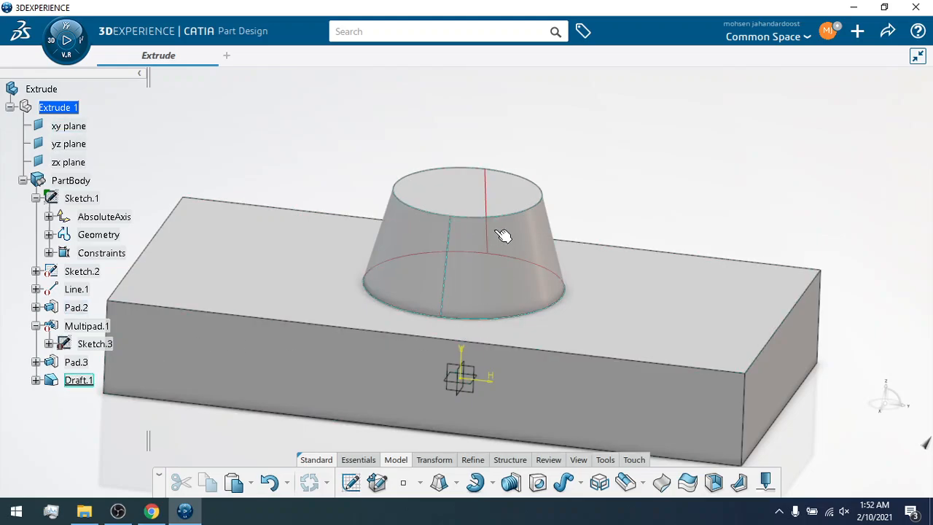
{"action": "middle_click_drag", "start_coordinate": [729, 124], "coordinate": [704, 116]}
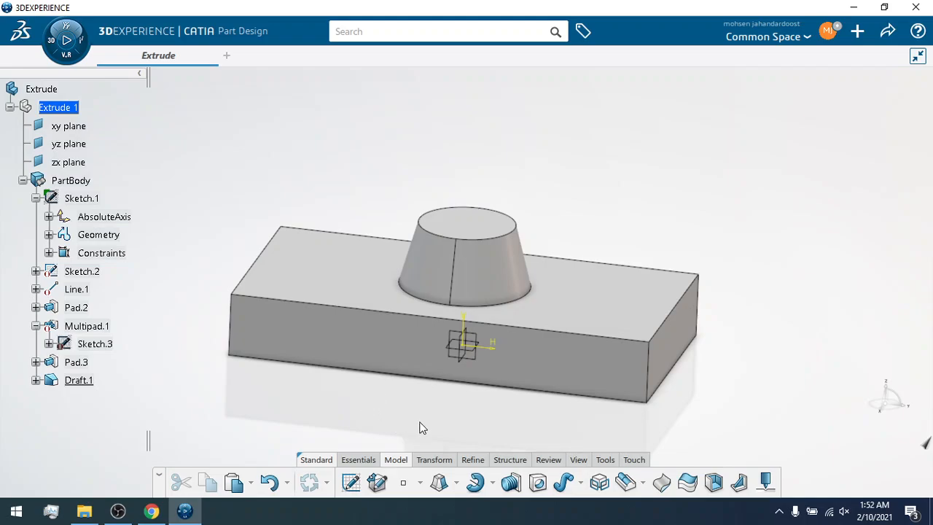
{"action": "left_click", "coordinate": [455, 482]}
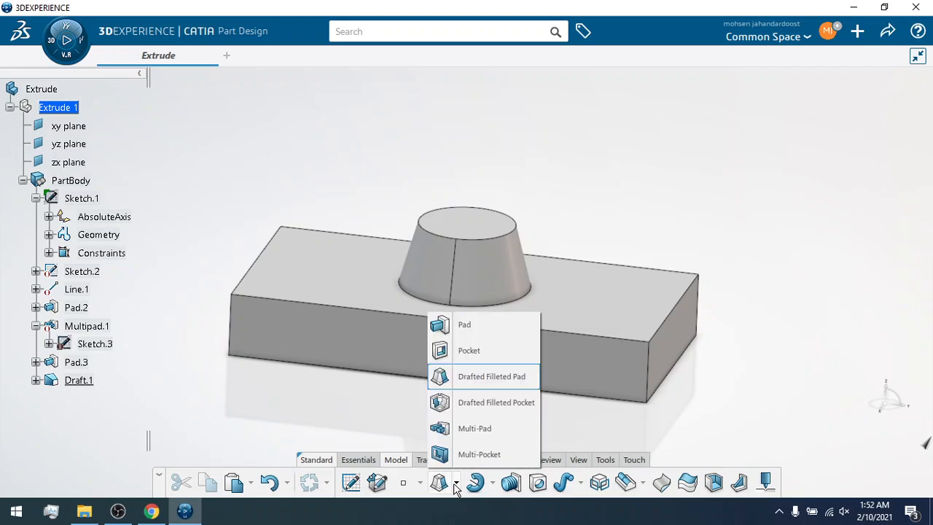
{"action": "left_click", "coordinate": [467, 354]}
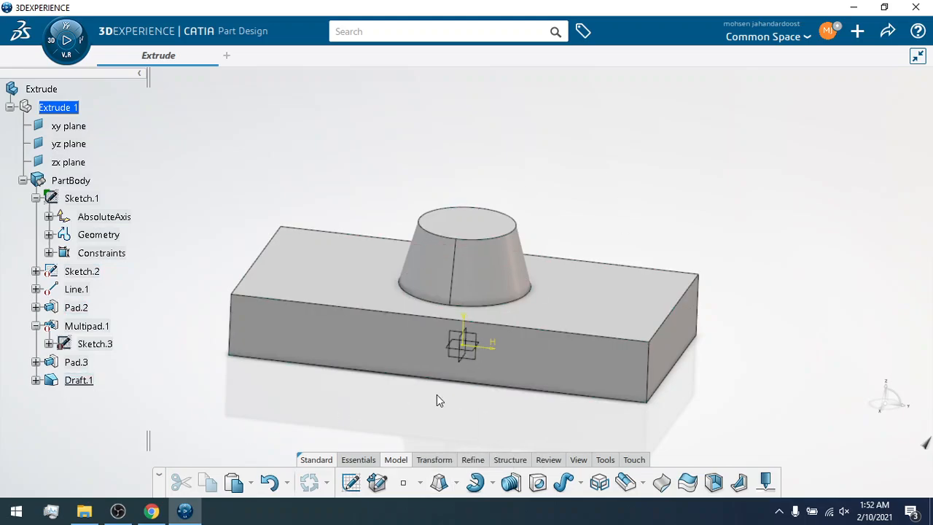
Open a new sketch on the block's underside face, opposite the drafted pad.
{"action": "left_click", "coordinate": [548, 459]}
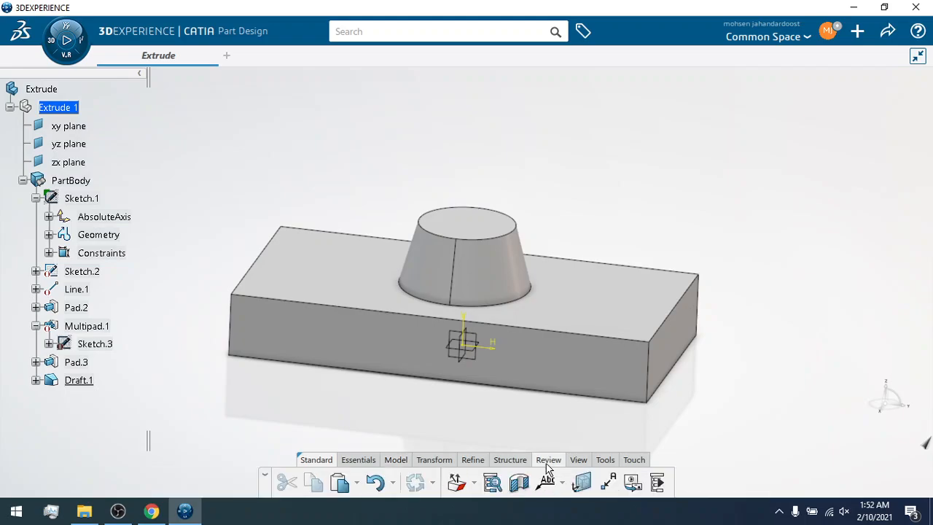
{"action": "left_click", "coordinate": [575, 460]}
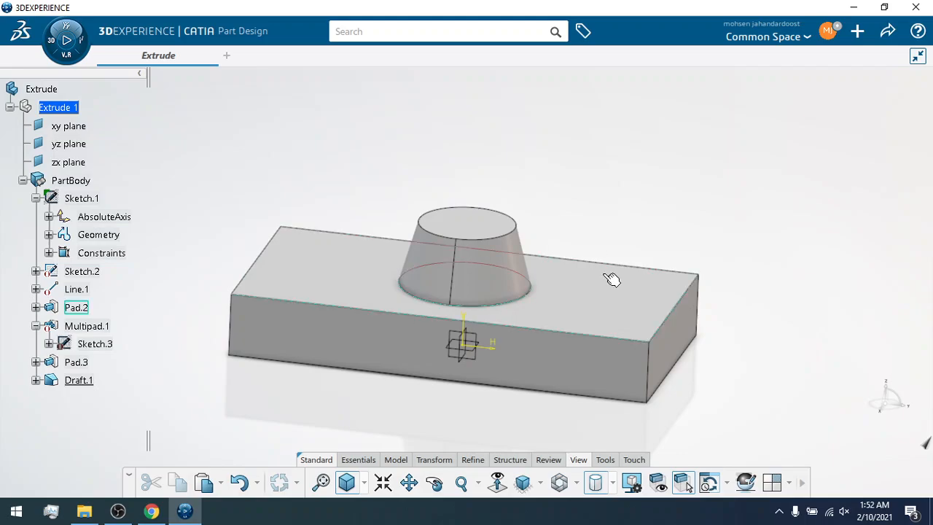
{"action": "left_click", "coordinate": [435, 482]}
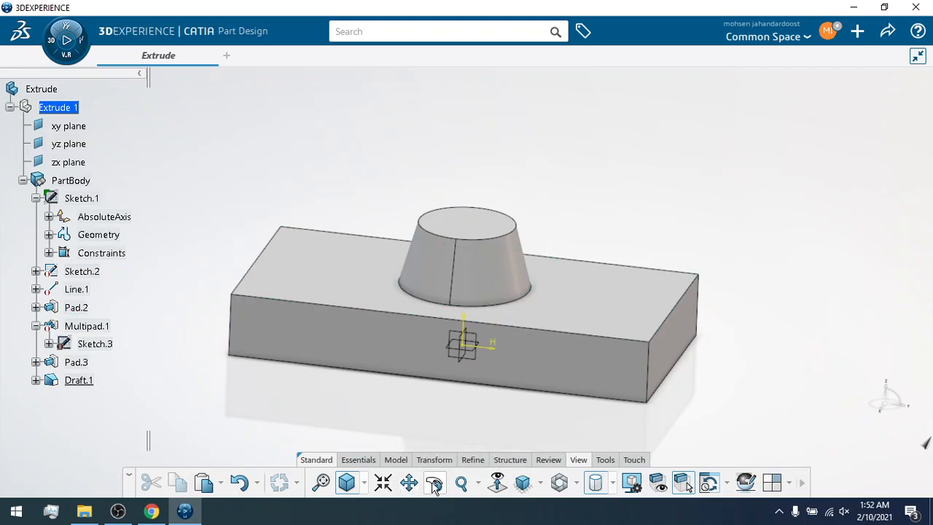
{"action": "left_click_drag", "start_coordinate": [422, 408], "coordinate": [454, 213]}
{"action": "left_click", "coordinate": [370, 313]}
{"action": "left_click_drag", "start_coordinate": [362, 194], "coordinate": [360, 195]}
{"action": "left_click", "coordinate": [224, 284]}
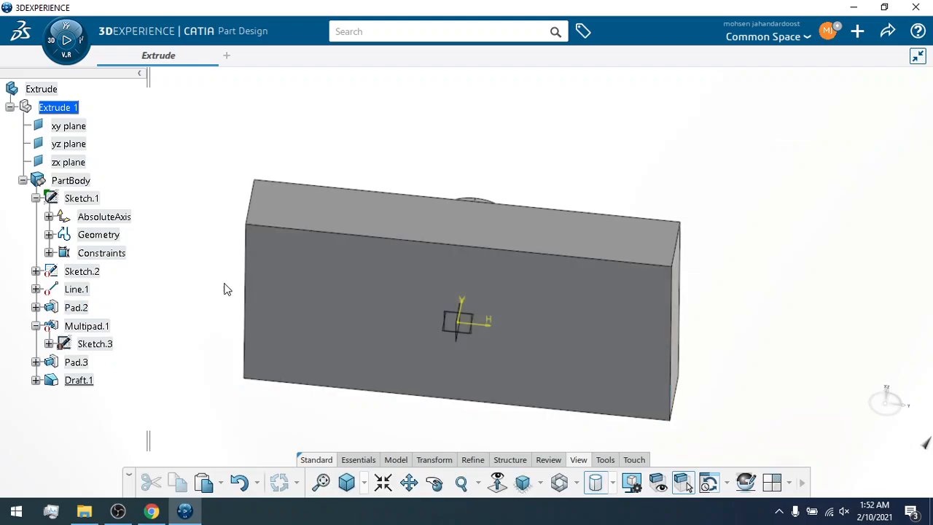
{"action": "left_click", "coordinate": [435, 482]}
{"action": "left_click_drag", "start_coordinate": [385, 369], "coordinate": [343, 343]}
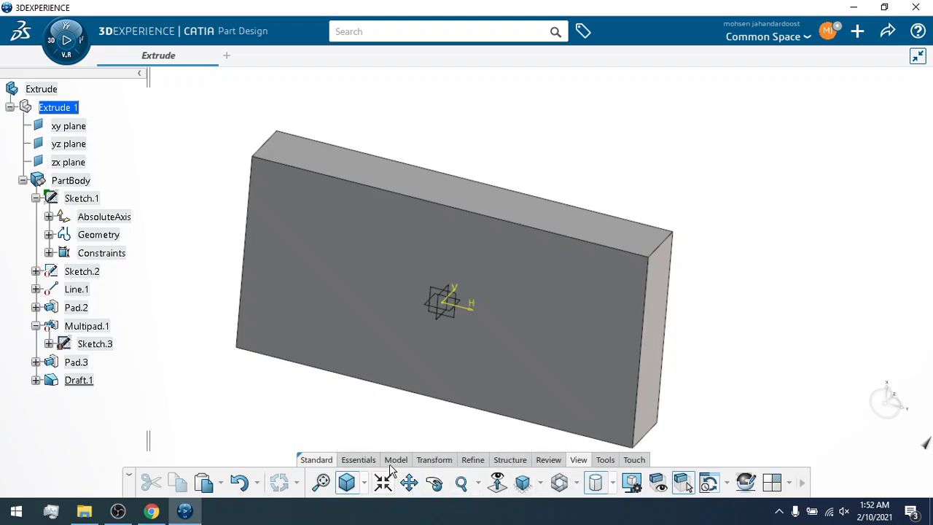
{"action": "left_click", "coordinate": [357, 460]}
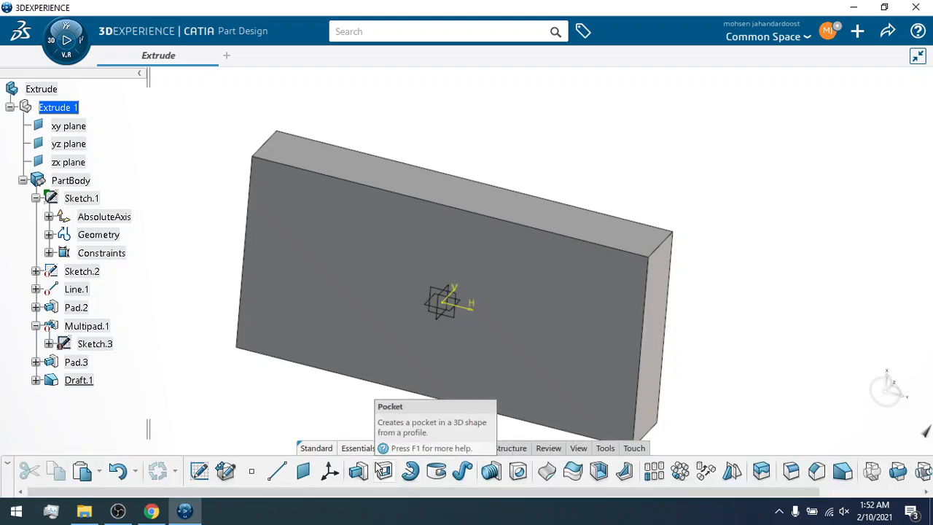
{"action": "left_click", "coordinate": [337, 295]}
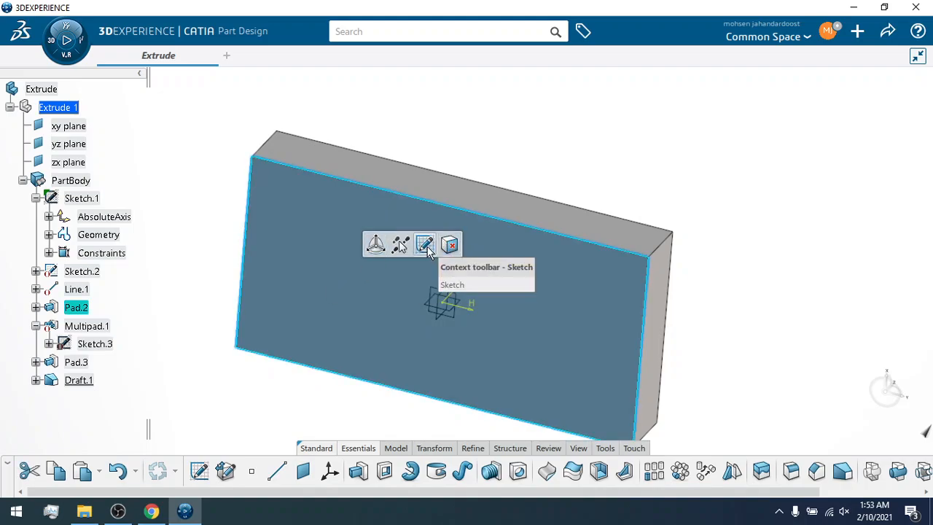
{"action": "left_click", "coordinate": [425, 245]}
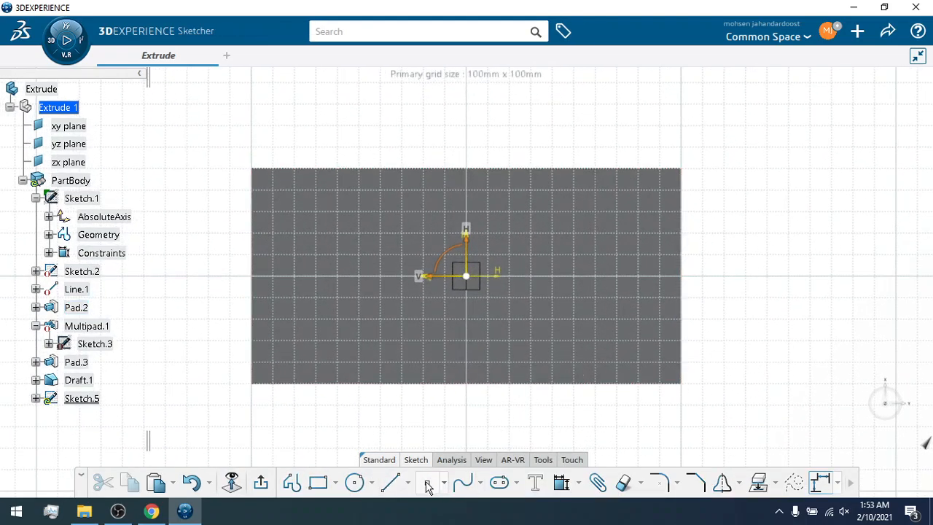
Sketch a circle of about 43 mm radius centred on the origin of the underside face.
{"action": "left_click", "coordinate": [371, 483]}
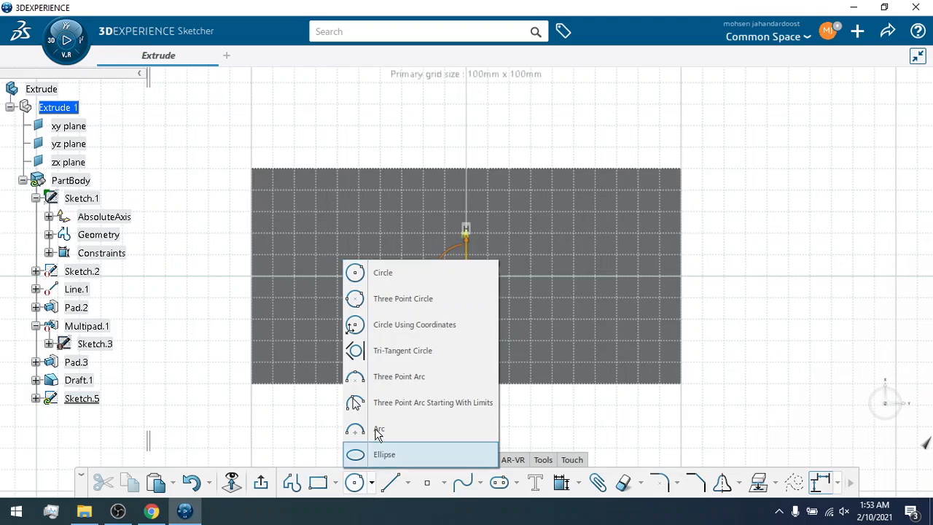
{"action": "left_click", "coordinate": [389, 275]}
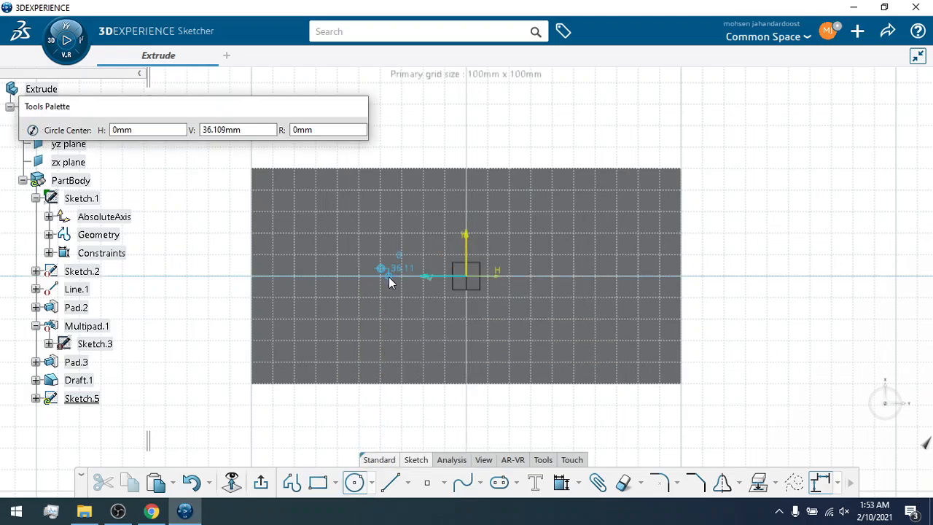
{"action": "left_click", "coordinate": [466, 275]}
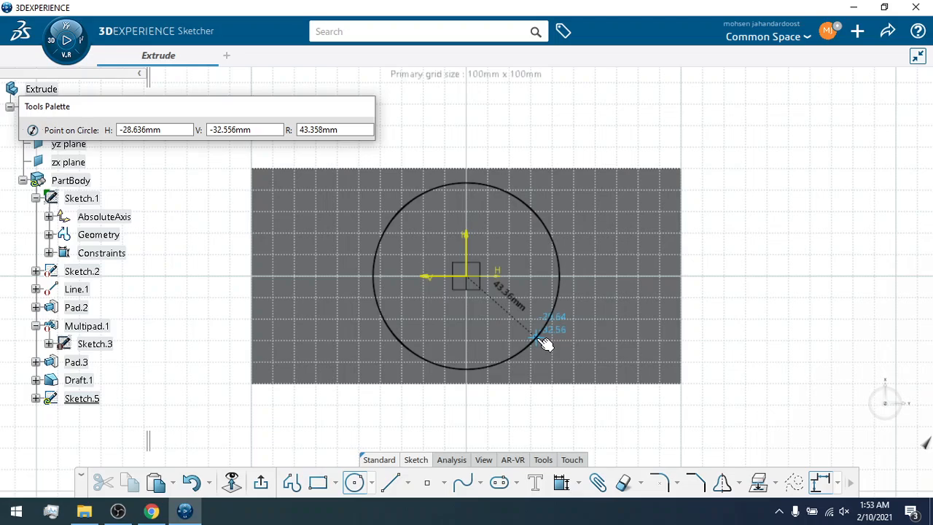
{"action": "left_click", "coordinate": [542, 340]}
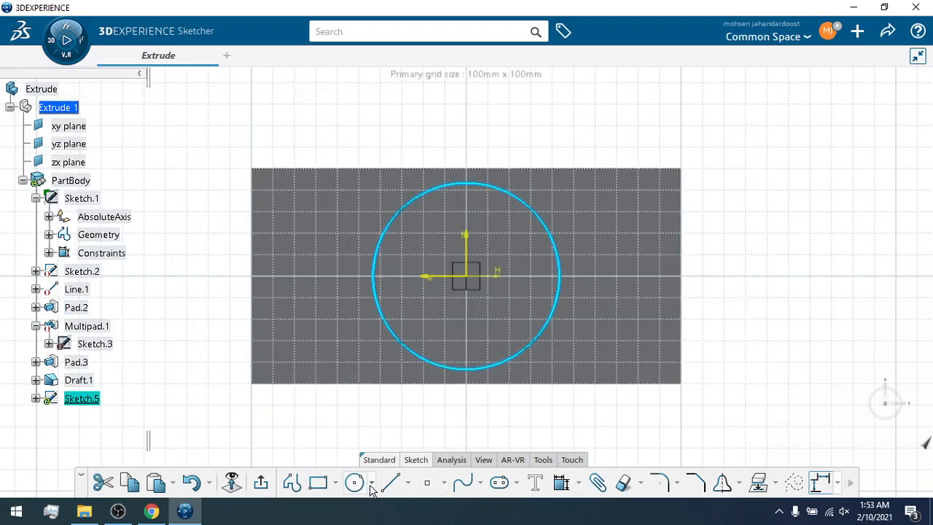
Draw a six-sided polygon centred on the origin inside the circle and exit the sketch.
{"action": "left_click", "coordinate": [336, 486]}
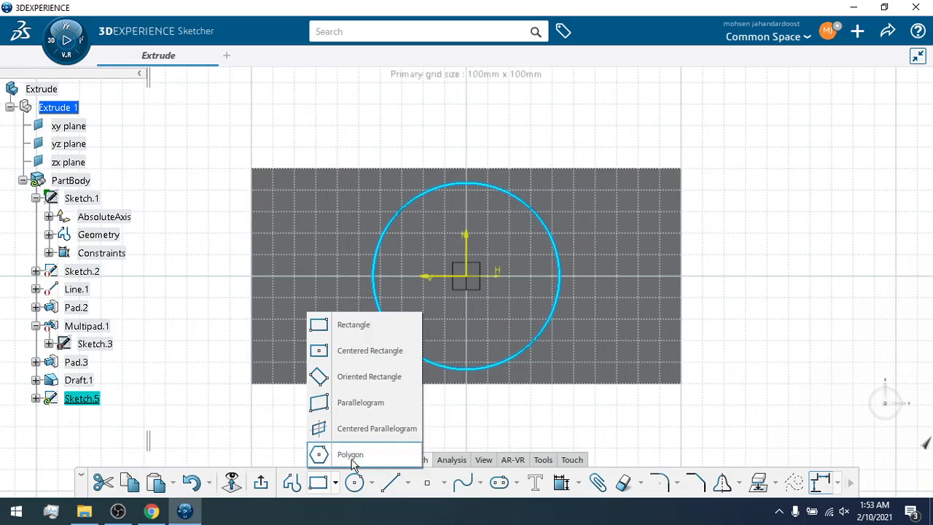
{"action": "left_click", "coordinate": [314, 451]}
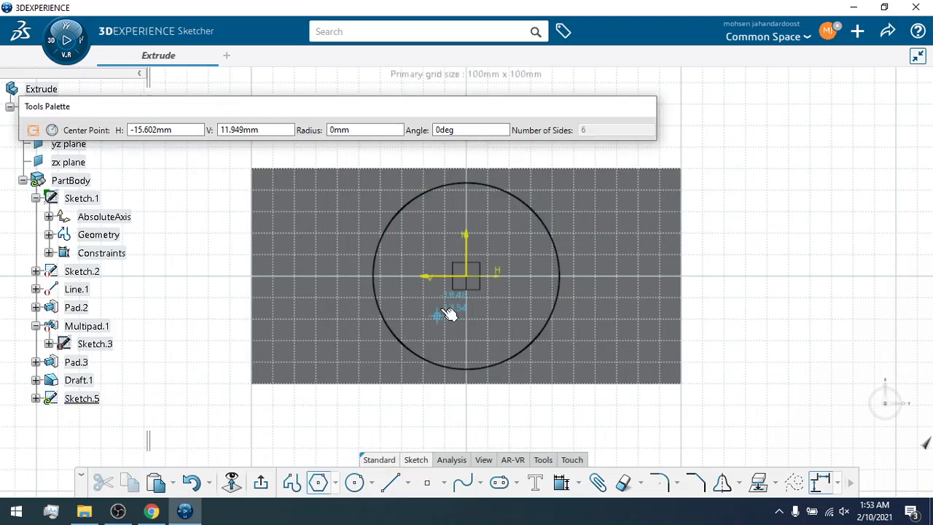
{"action": "left_click", "coordinate": [470, 278]}
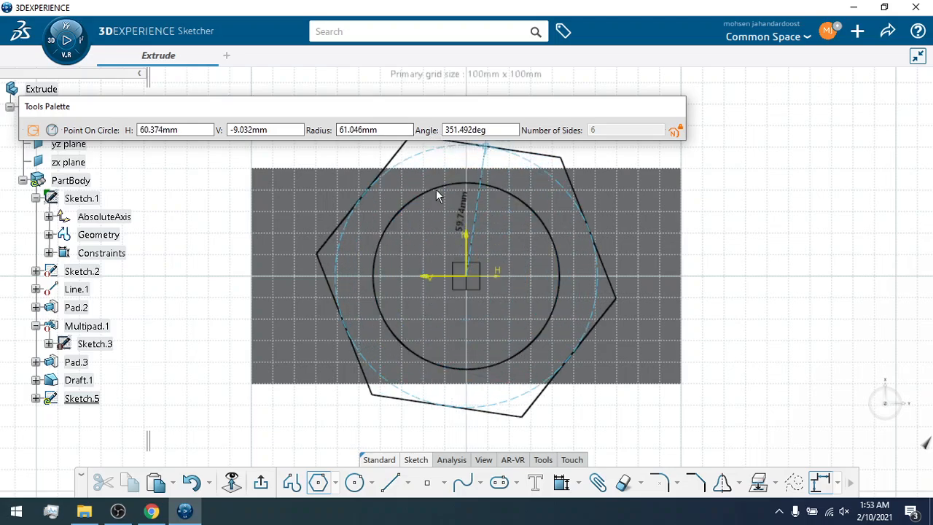
{"action": "left_click", "coordinate": [501, 306]}
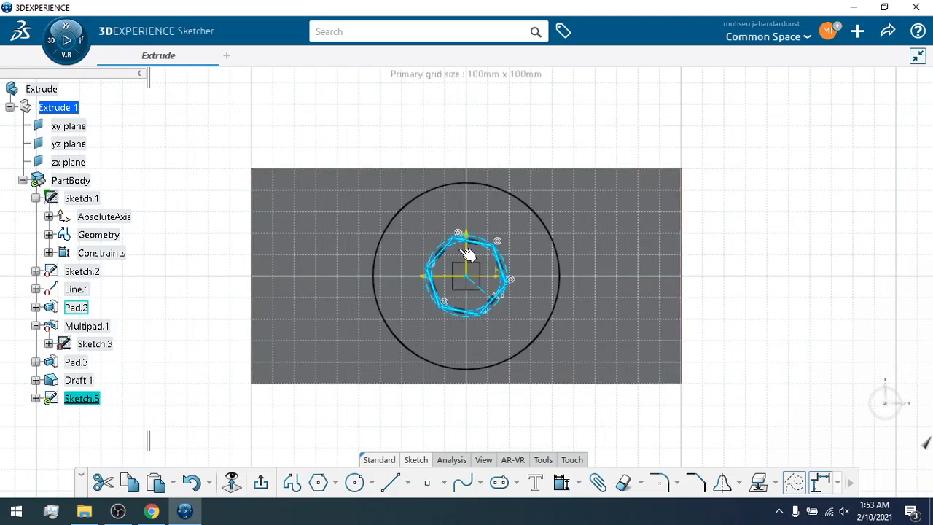
{"action": "left_click", "coordinate": [749, 299]}
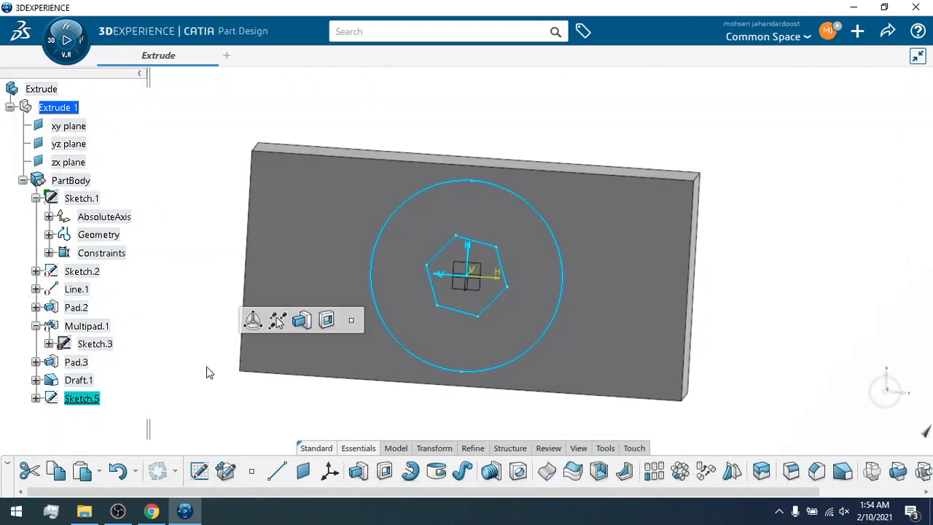
{"action": "left_click", "coordinate": [313, 385]}
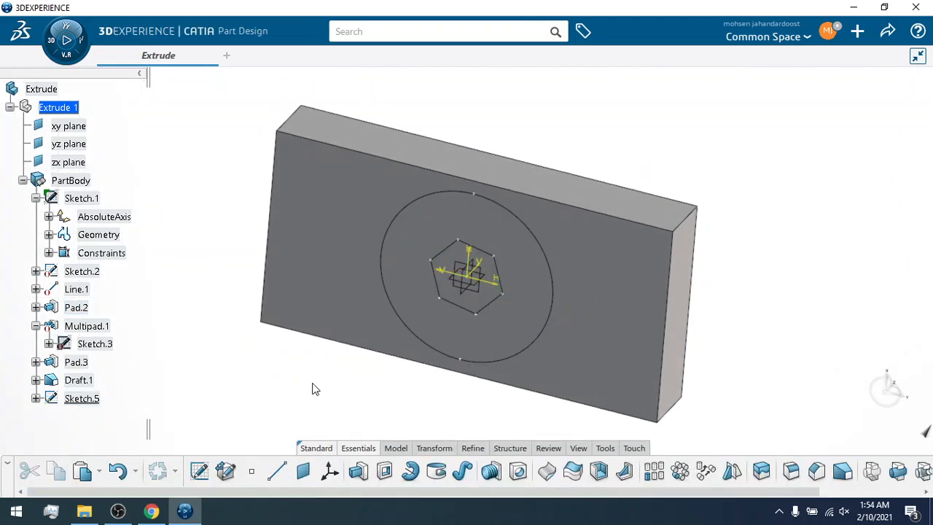
Start a Pocket from the circle-and-hexagon sketch, set its first limit to 20 mm and preview the cut from an angle.
{"action": "left_click", "coordinate": [86, 399]}
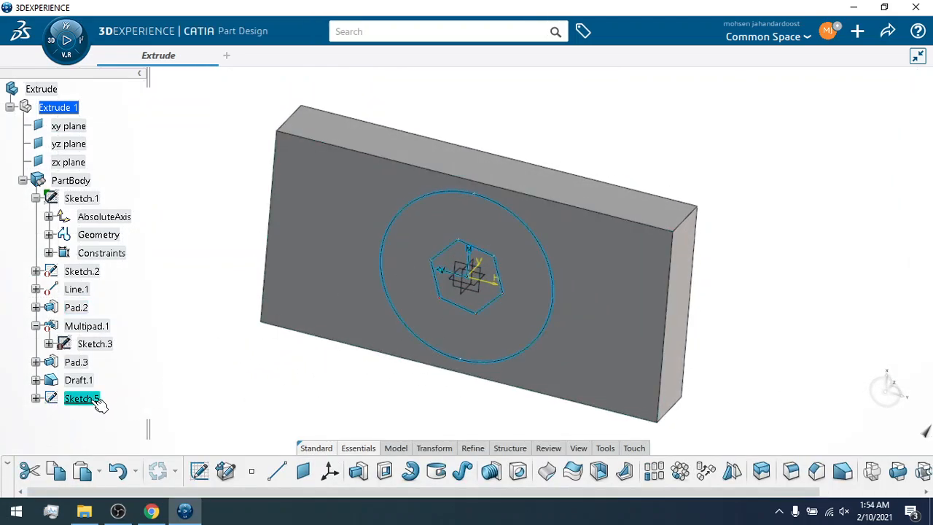
{"action": "left_click", "coordinate": [393, 447]}
{"action": "left_click", "coordinate": [457, 483]}
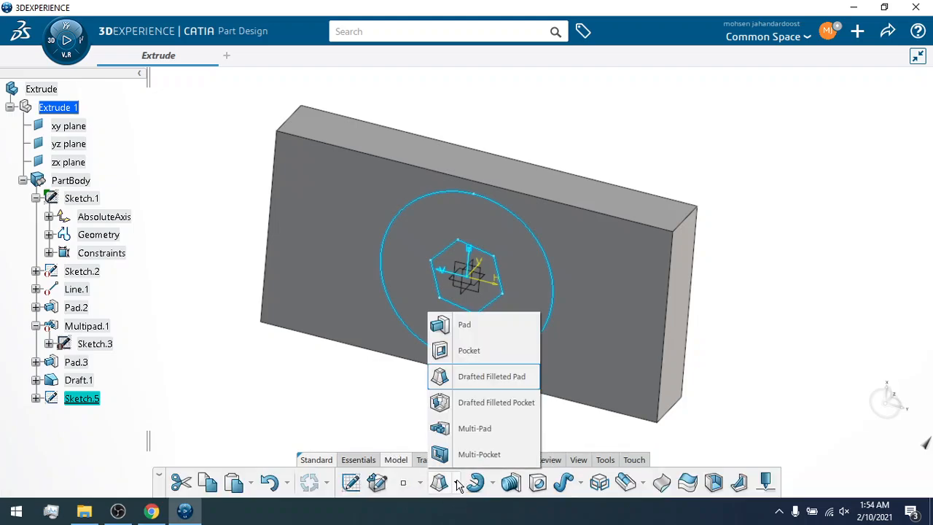
{"action": "left_click", "coordinate": [460, 351]}
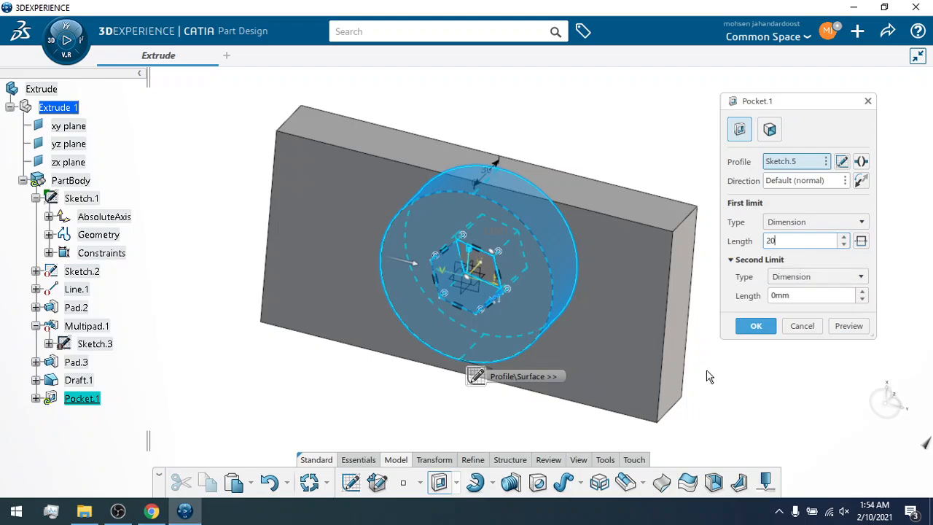
{"action": "left_click", "coordinate": [845, 326]}
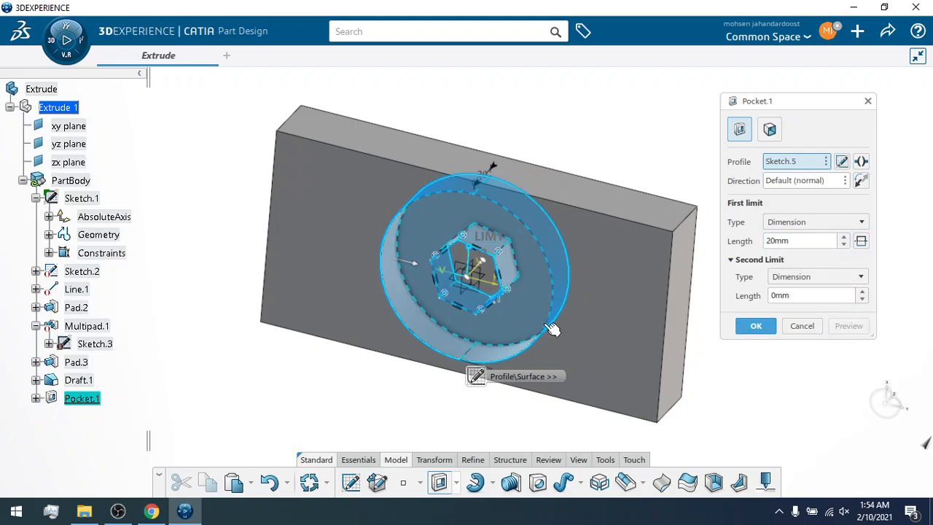
{"action": "mouse_move", "coordinate": [413, 387]}
{"action": "middle_mouse_down", "text": "ctrl"}
{"action": "mouse_move", "coordinate": [413, 358]}
{"action": "mouse_move", "coordinate": [407, 392]}
{"action": "middle_mouse_up", "text": "ctrl"}
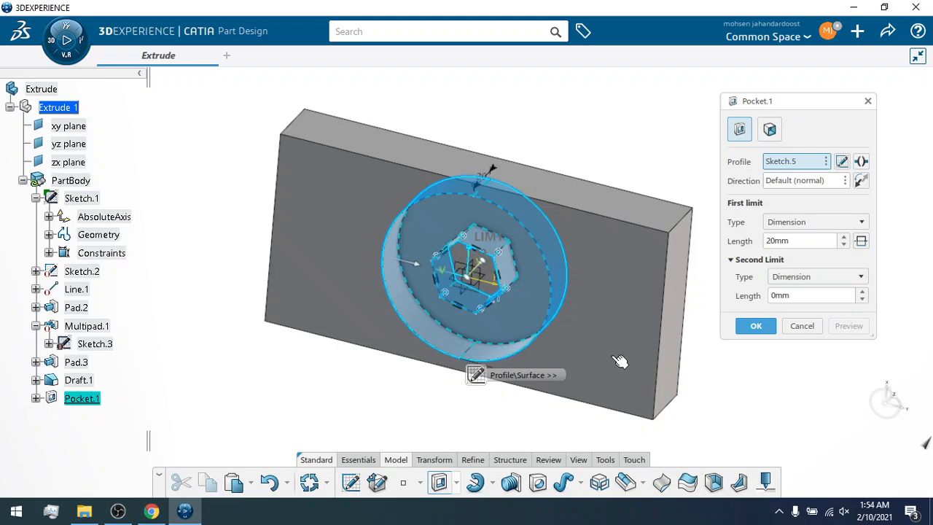
{"action": "left_click", "coordinate": [575, 461]}
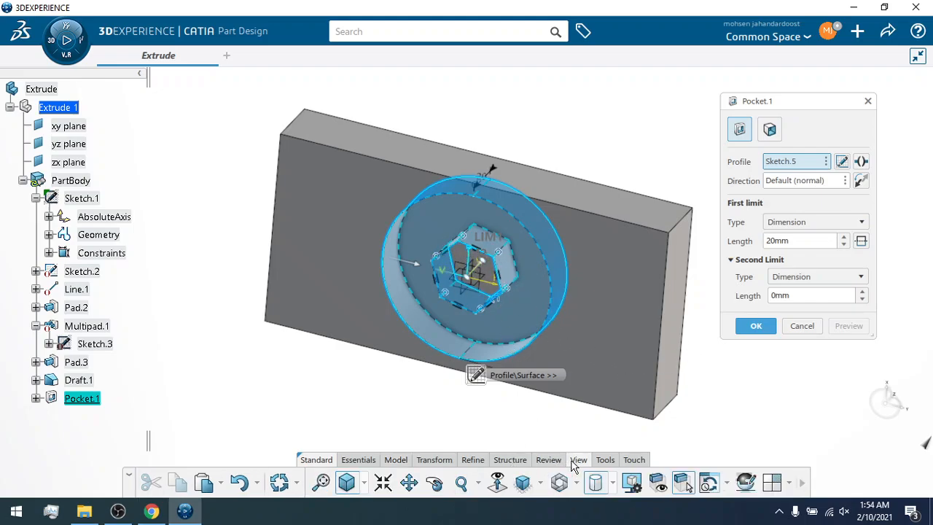
{"action": "left_click", "coordinate": [434, 482]}
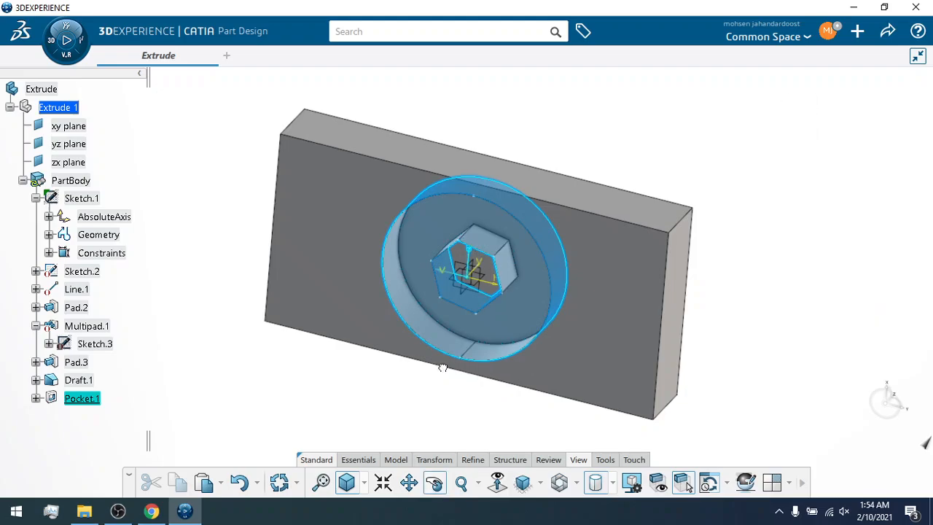
{"action": "left_click_drag", "start_coordinate": [442, 367], "coordinate": [418, 231]}
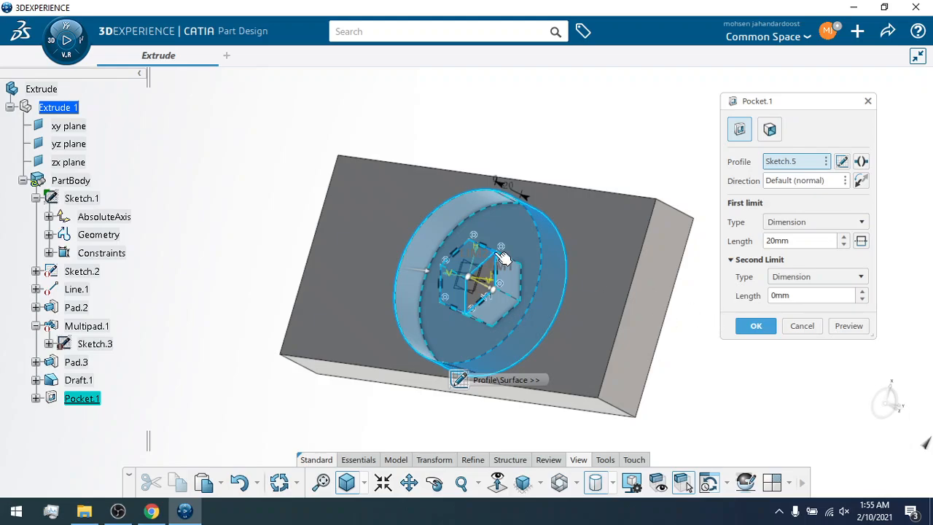
Preview the pocket with a 10 mm second limit, restore that limit to 0 mm and try inverting the extrusion direction.
{"action": "left_click_drag", "start_coordinate": [802, 296], "coordinate": [759, 294]}
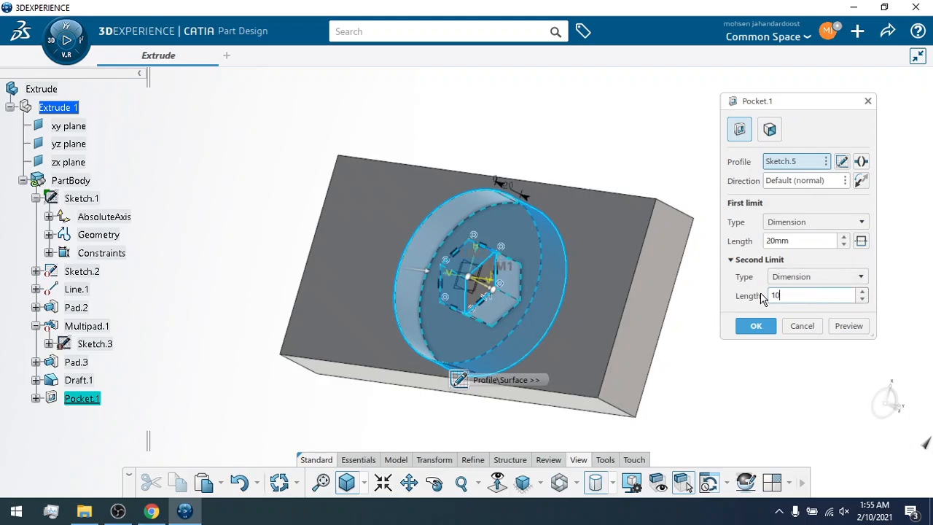
{"action": "left_click", "coordinate": [845, 332]}
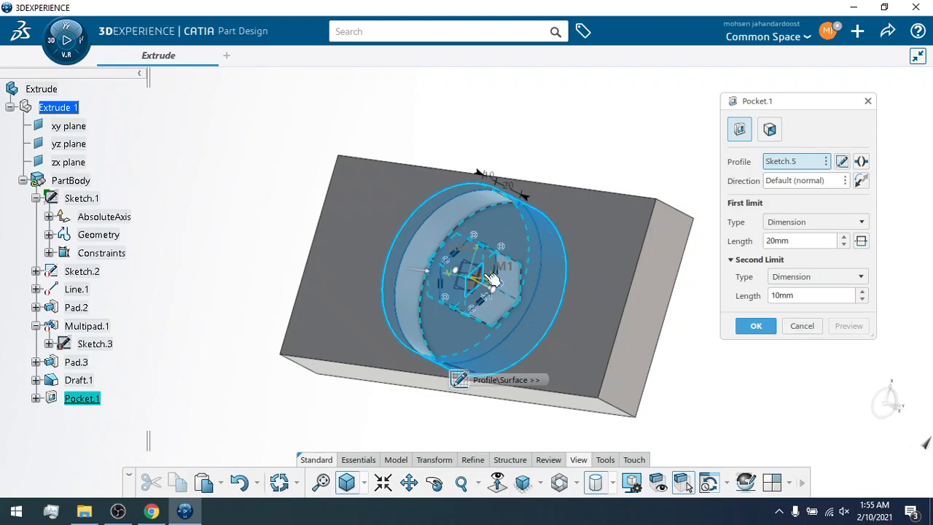
{"action": "double_click", "coordinate": [814, 295]}
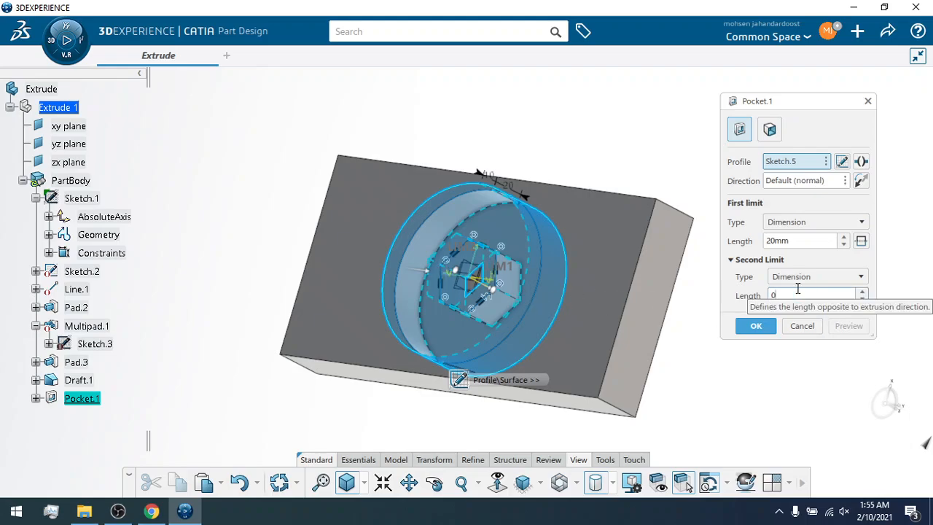
{"action": "type", "text": "0"}
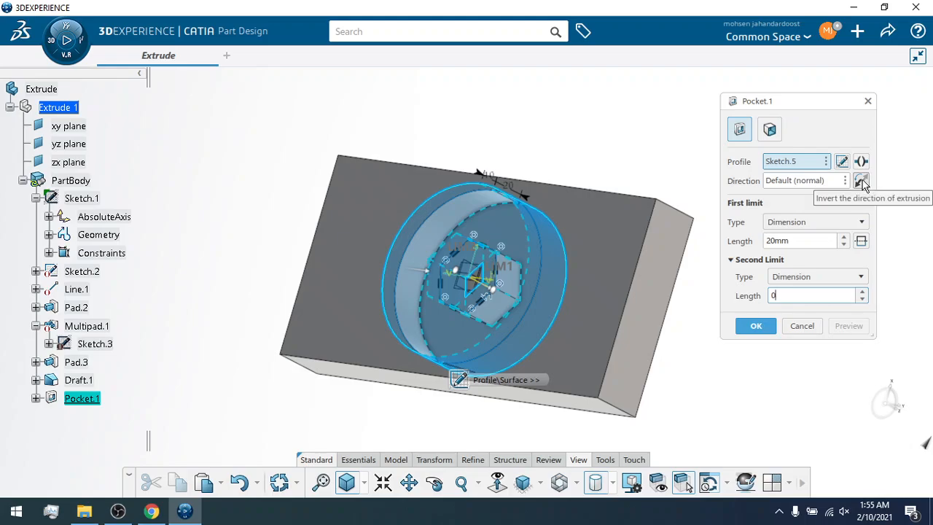
{"action": "left_click", "coordinate": [860, 181]}
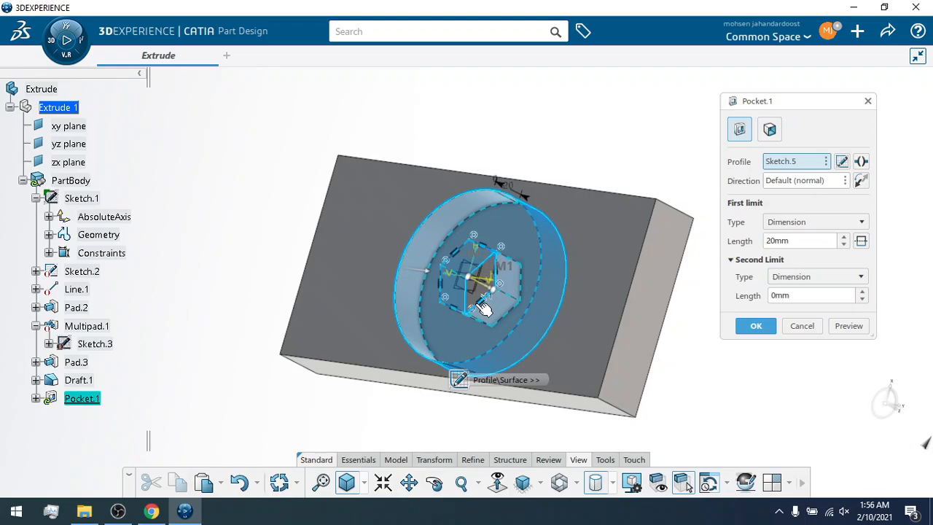
Reverse the pocket's material side so it cuts everything outside the ring profile, preview it and create the pocket.
{"action": "left_click", "coordinate": [860, 161]}
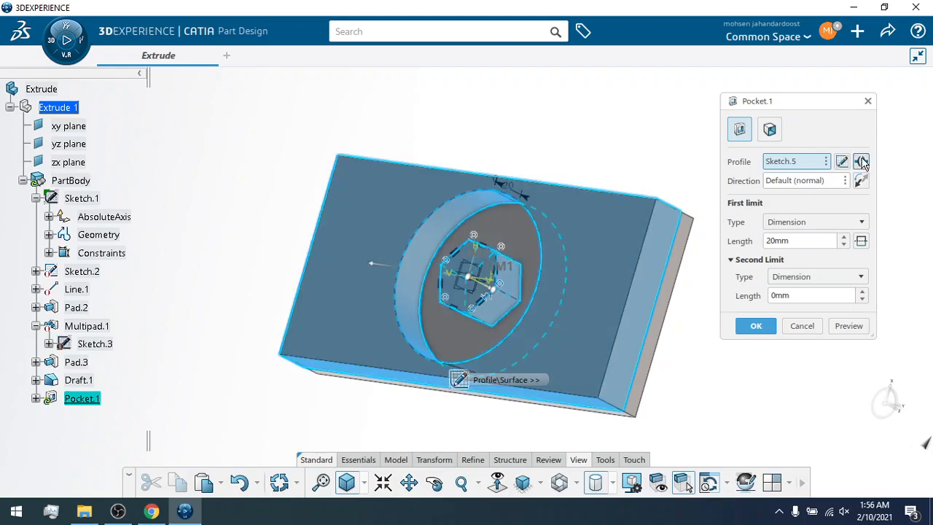
{"action": "left_click", "coordinate": [848, 326]}
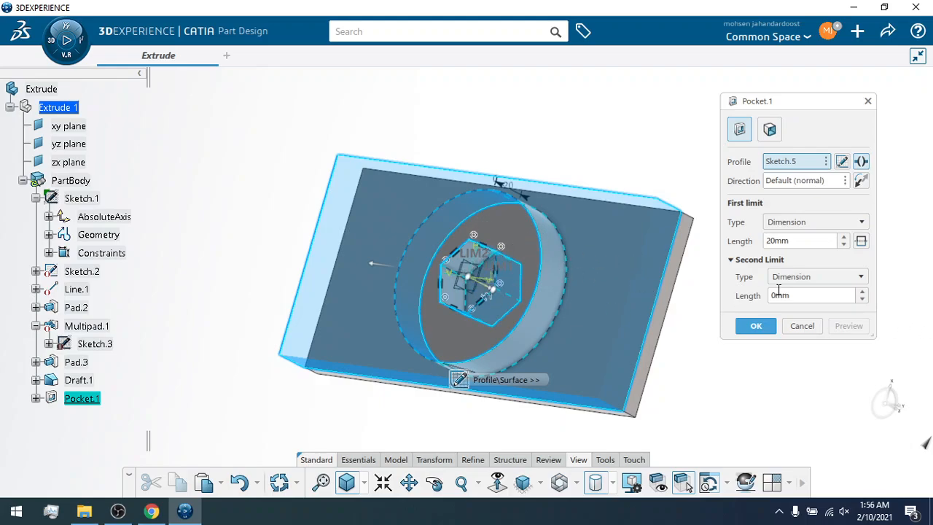
{"action": "left_click", "coordinate": [767, 328]}
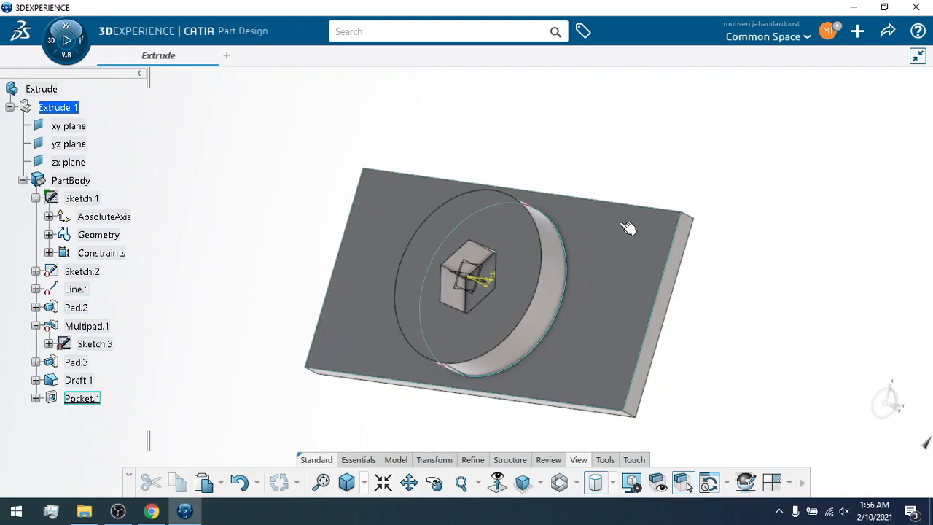
Check the pocket's definition without changing it and examine the reversed-side result from several angles.
{"action": "right_click", "coordinate": [85, 401]}
{"action": "mouse_move", "coordinate": [120, 389]}
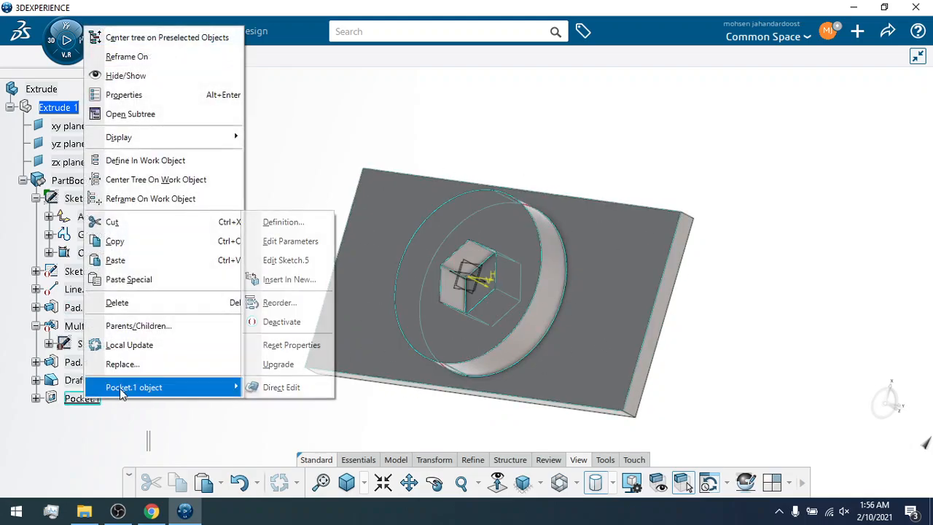
{"action": "left_click", "coordinate": [307, 226]}
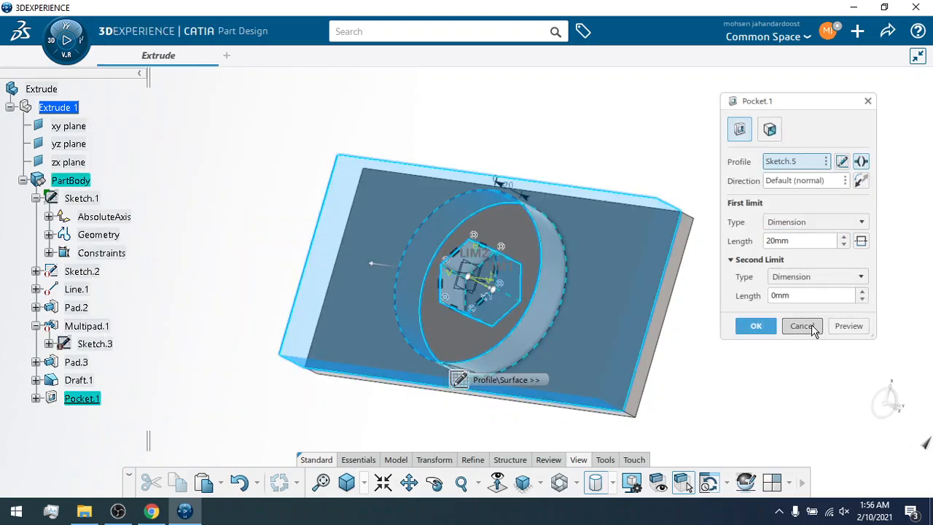
{"action": "left_click", "coordinate": [811, 324]}
{"action": "left_click", "coordinate": [432, 487]}
{"action": "left_click_drag", "start_coordinate": [488, 185], "coordinate": [489, 110]}
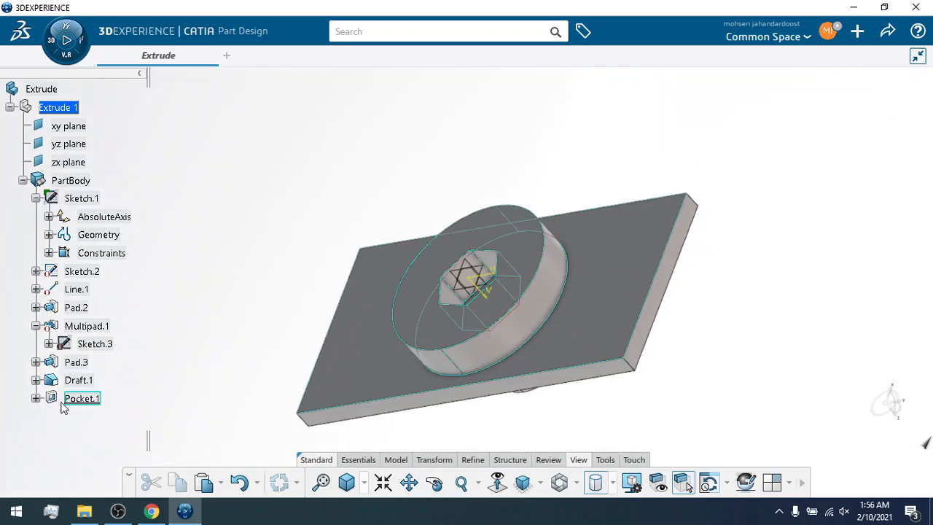
{"action": "mouse_move", "coordinate": [284, 277]}
{"action": "middle_mouse_down", "text": "ctrl"}
{"action": "mouse_move", "coordinate": [276, 223]}
{"action": "mouse_move", "coordinate": [290, 289]}
{"action": "middle_mouse_up", "text": "ctrl"}
{"action": "middle_click_drag", "start_coordinate": [311, 329], "coordinate": [281, 270]}
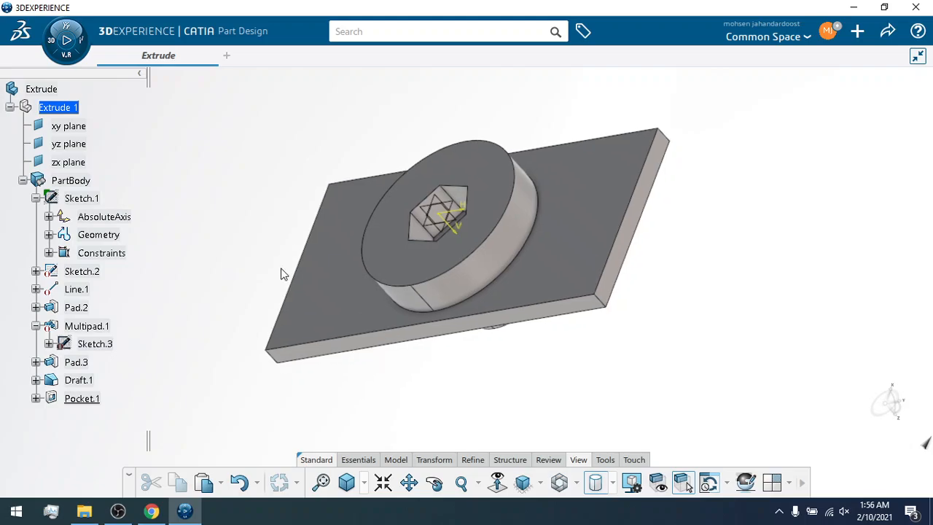
Edit the pocket's definition to switch the removed side back to the area between the circle and hexagon.
{"action": "right_click", "coordinate": [82, 400]}
{"action": "mouse_move", "coordinate": [146, 384]}
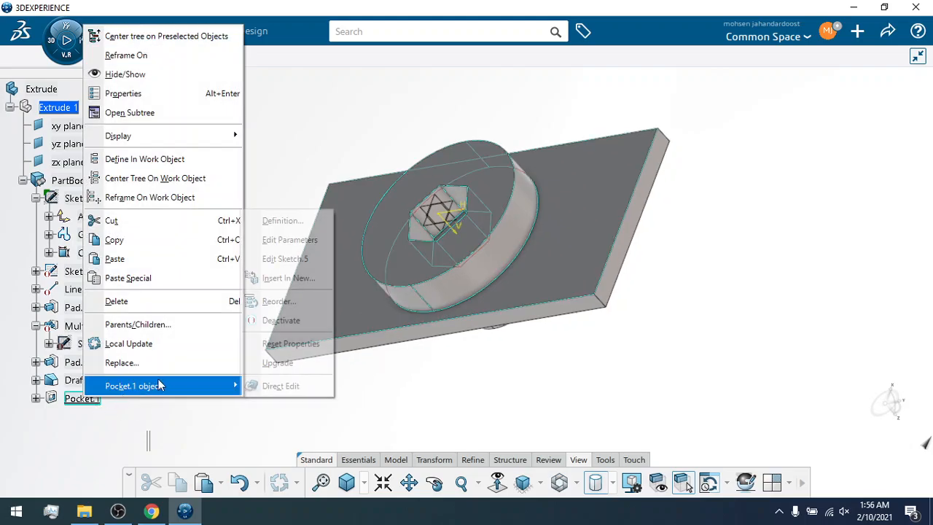
{"action": "left_click", "coordinate": [269, 226]}
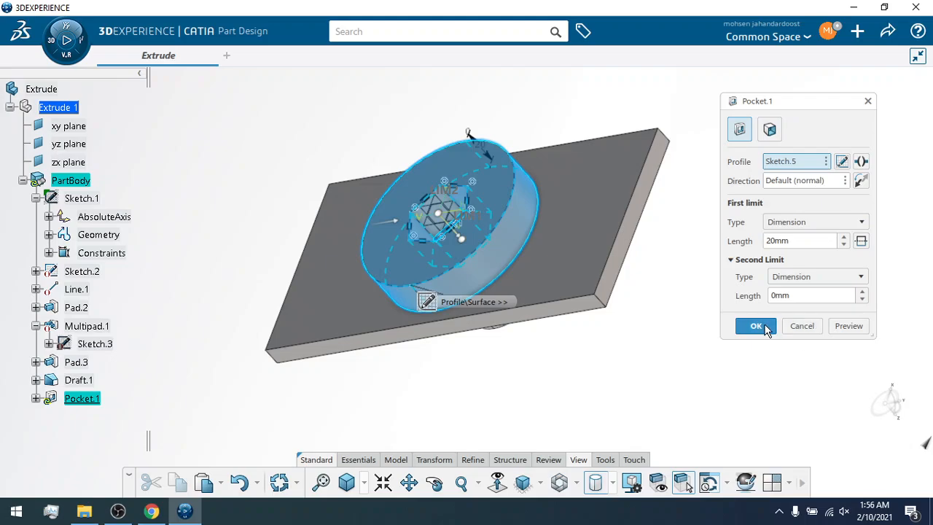
{"action": "left_click", "coordinate": [755, 326]}
{"action": "left_click", "coordinate": [715, 337]}
{"action": "middle_click_drag", "start_coordinate": [512, 349], "coordinate": [510, 366]}
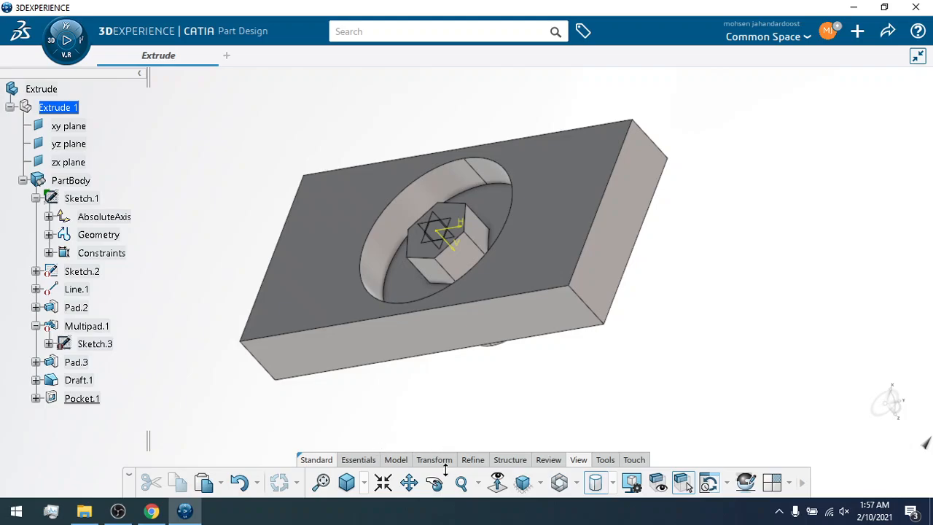
Open the online help for the Pocket command and log in to the documentation site with the saved account.
{"action": "left_click", "coordinate": [394, 463]}
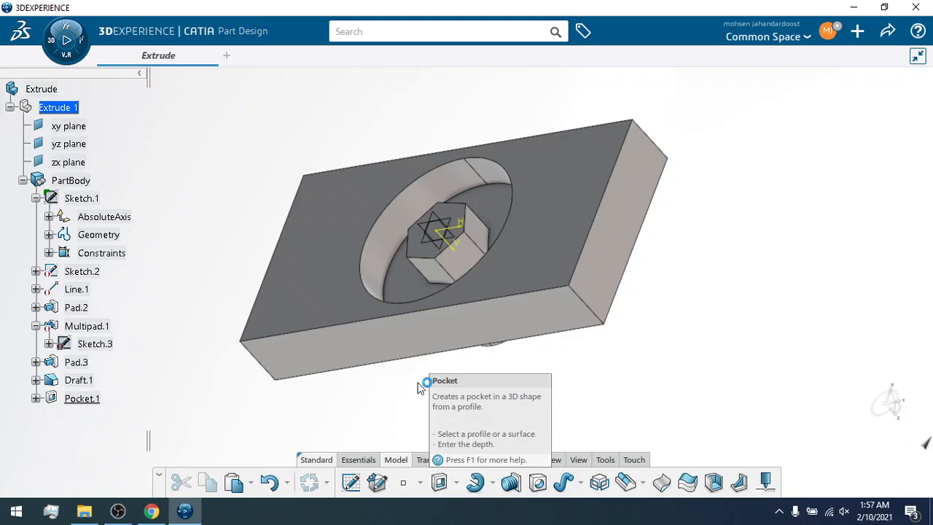
{"action": "key", "text": "F1"}
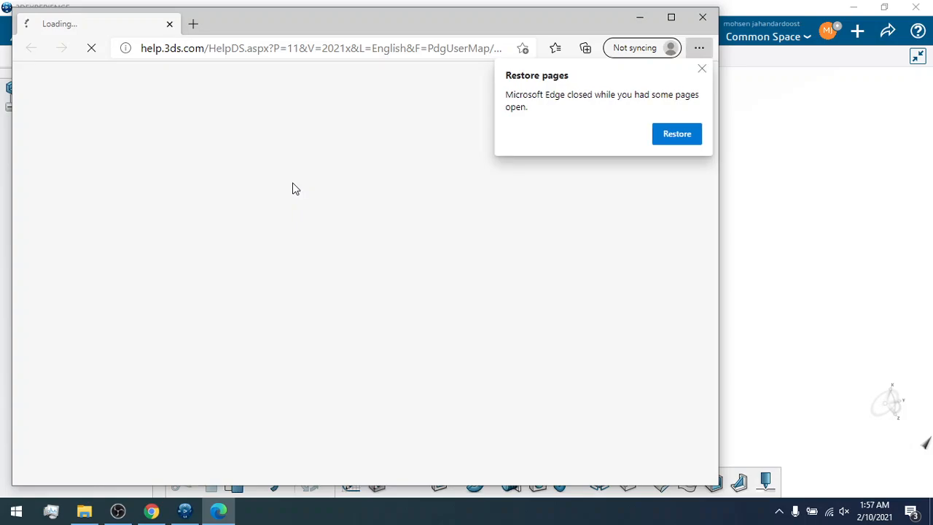
{"action": "left_click", "coordinate": [702, 68]}
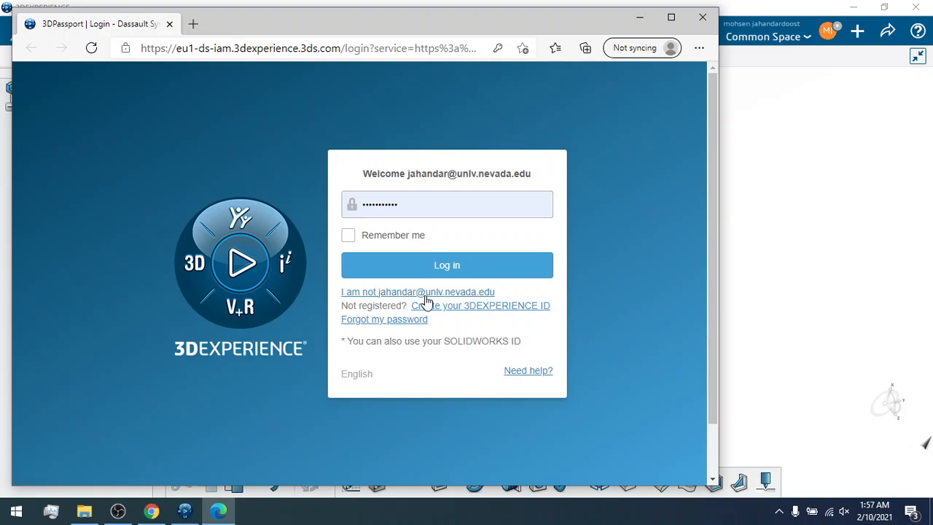
{"action": "left_click", "coordinate": [429, 271]}
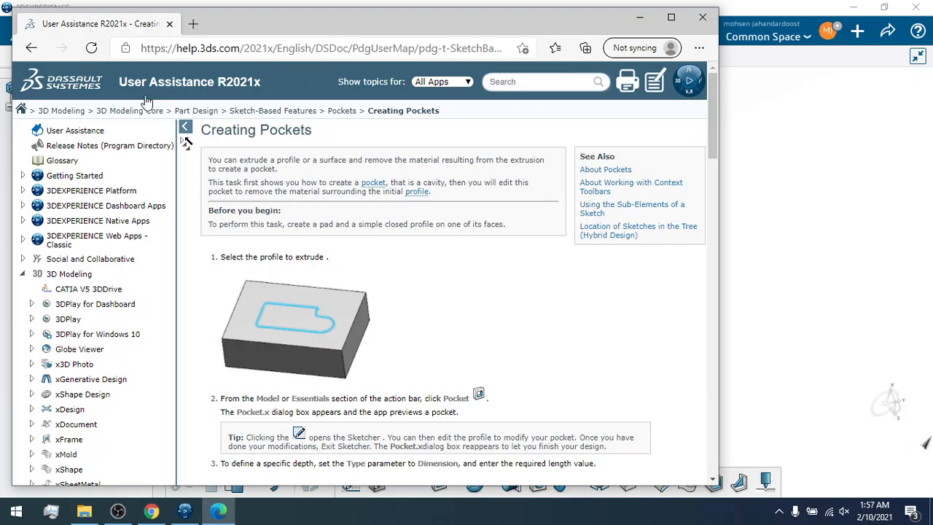
Read the Creating Pockets help topic and its parent Sketch-Based Features and Part Design pages, and minimize the browser.
{"action": "scroll", "coordinate": [492, 310], "scroll_direction": "down", "scroll_amount": 3}
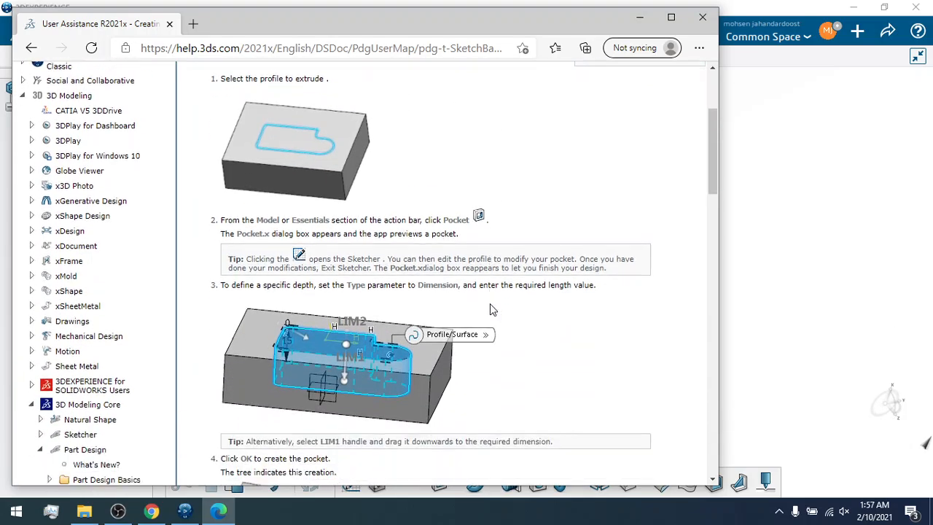
{"action": "scroll", "coordinate": [437, 272], "scroll_direction": "up", "scroll_amount": 4}
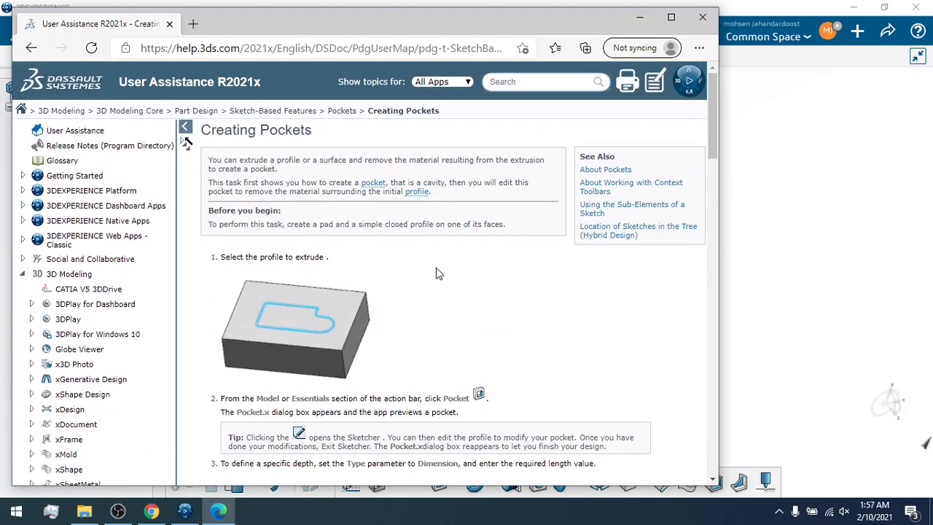
{"action": "scroll", "coordinate": [437, 272], "scroll_direction": "down", "scroll_amount": 10}
{"action": "scroll", "coordinate": [300, 295], "scroll_direction": "up", "scroll_amount": 4}
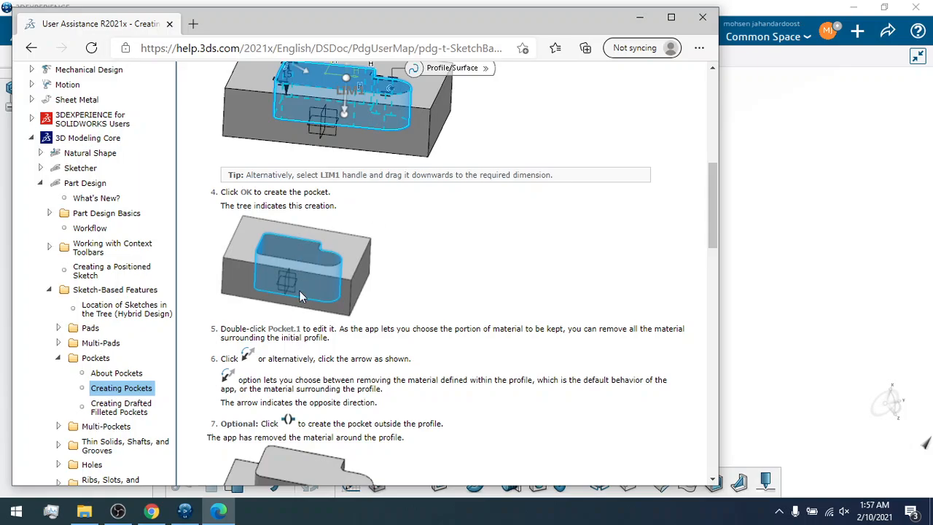
{"action": "scroll", "coordinate": [308, 323], "scroll_direction": "up", "scroll_amount": 6}
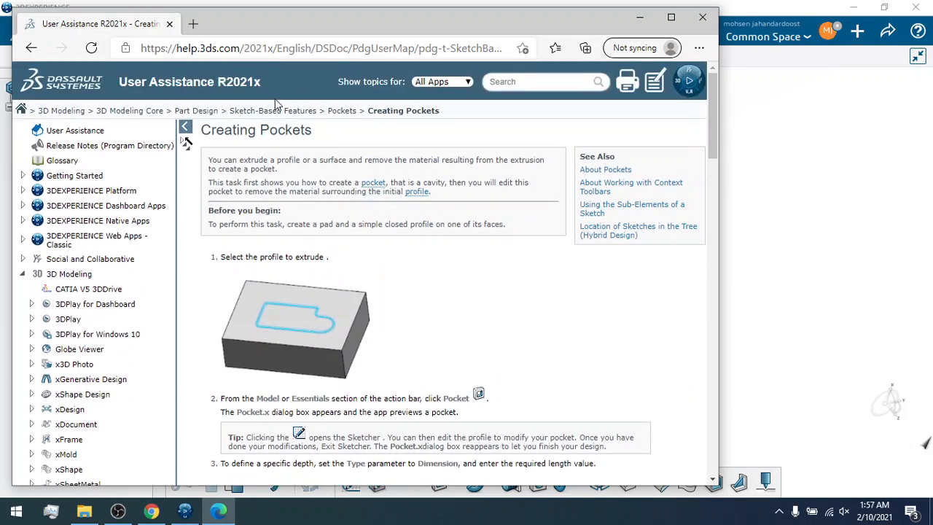
{"action": "left_click", "coordinate": [271, 111]}
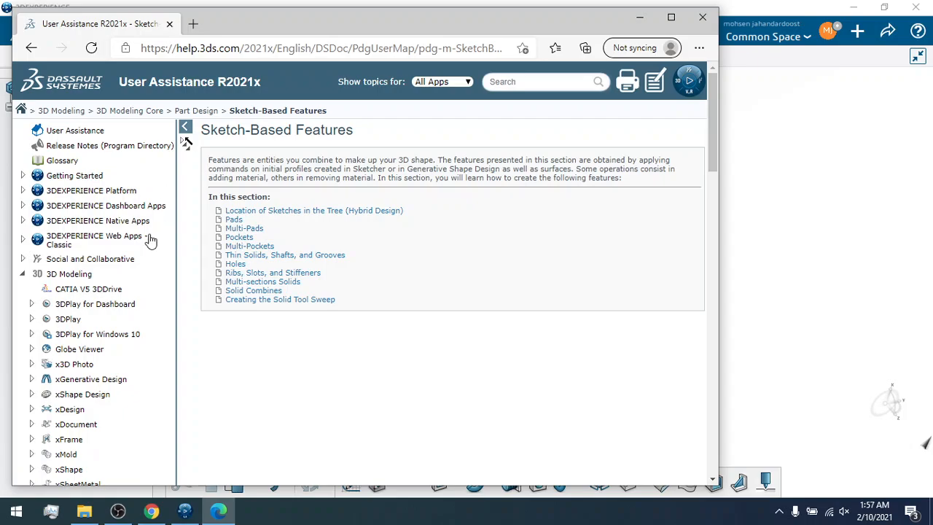
{"action": "left_click", "coordinate": [195, 111]}
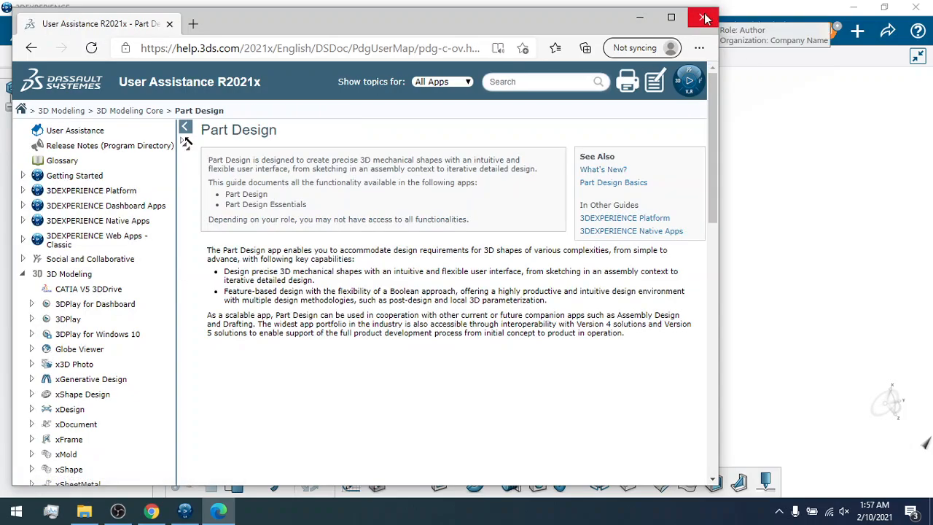
{"action": "left_click", "coordinate": [639, 17]}
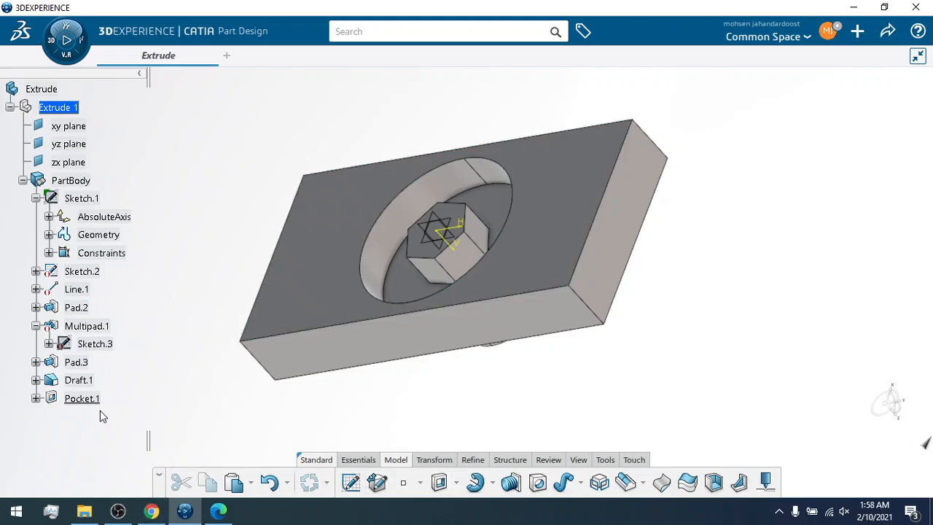
Copy Sketch.5 from Pocket.1 and paste it onto the xy plane.
{"action": "left_click", "coordinate": [36, 398]}
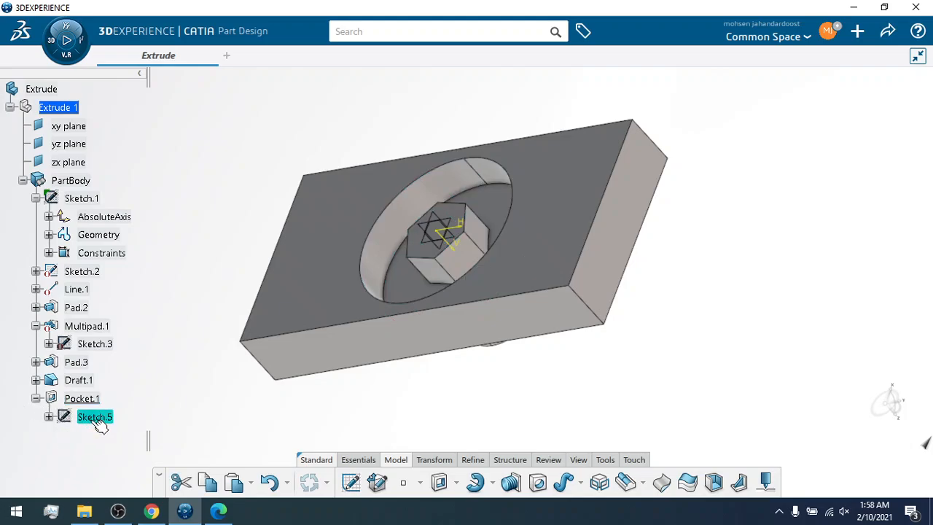
{"action": "right_click", "coordinate": [94, 422]}
{"action": "left_click", "coordinate": [146, 263]}
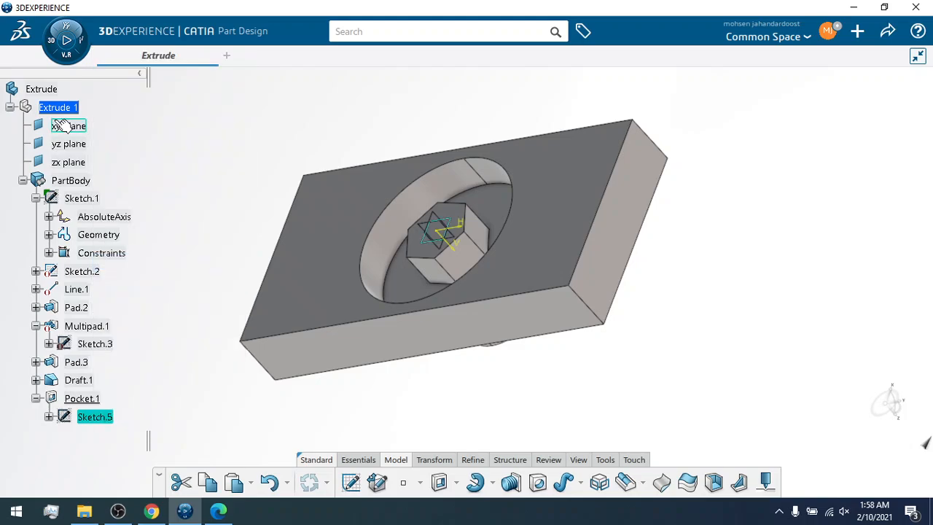
{"action": "left_click", "coordinate": [67, 127]}
{"action": "right_click", "coordinate": [64, 126]}
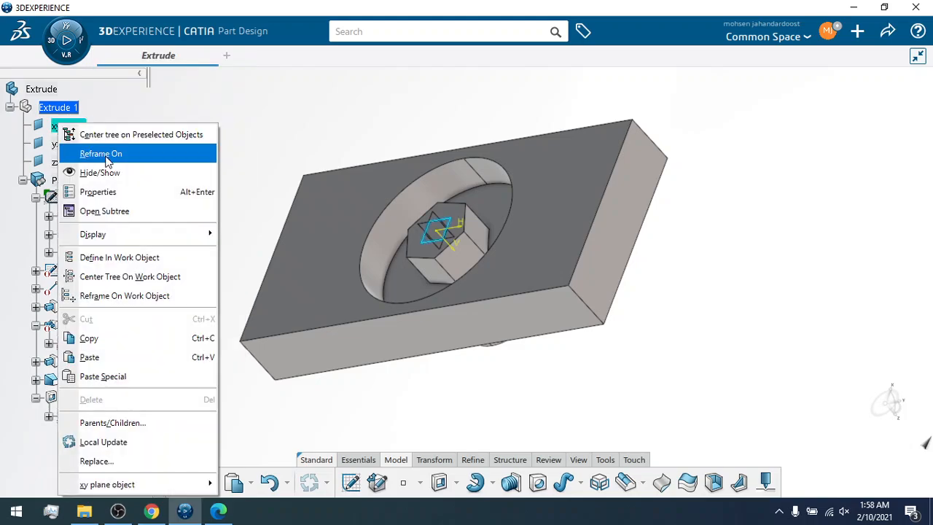
{"action": "left_click", "coordinate": [108, 357]}
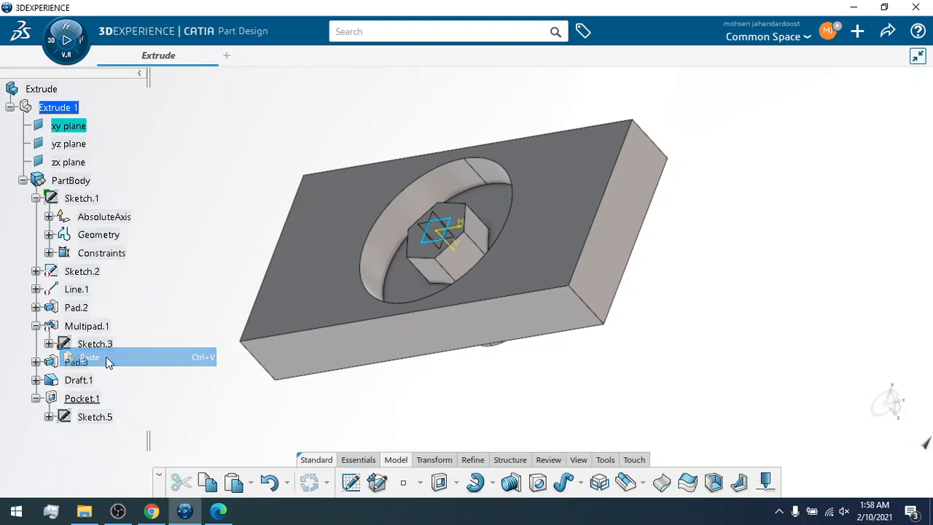
Deactivate Pocket.1 together with its aggregated elements.
{"action": "right_click", "coordinate": [82, 398]}
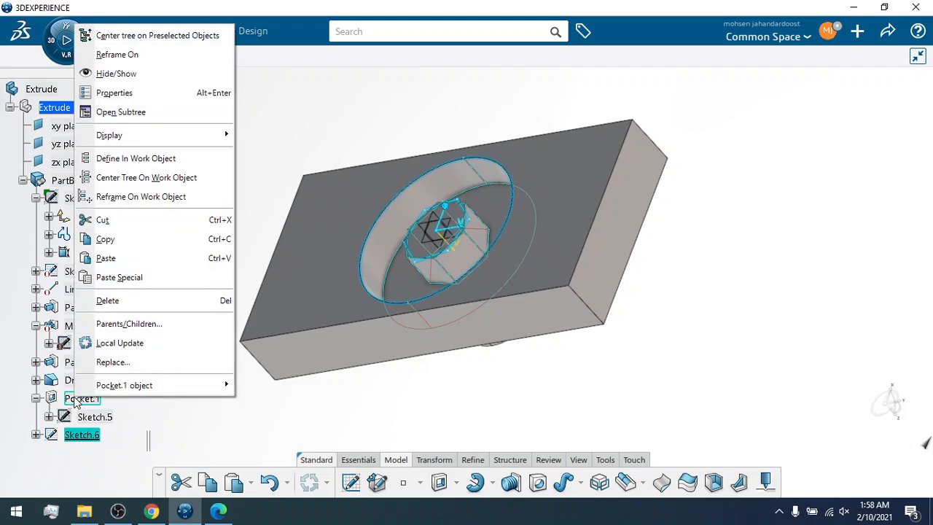
{"action": "mouse_move", "coordinate": [148, 392]}
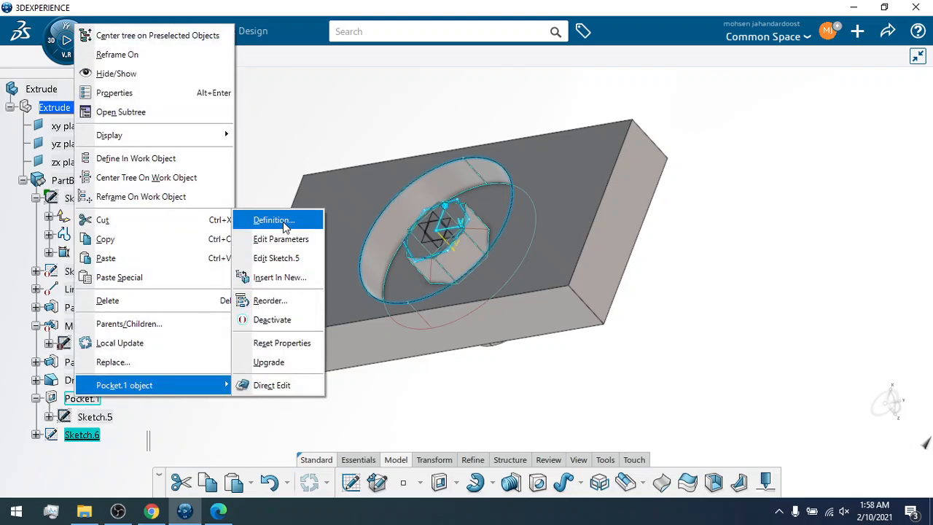
{"action": "left_click", "coordinate": [274, 320]}
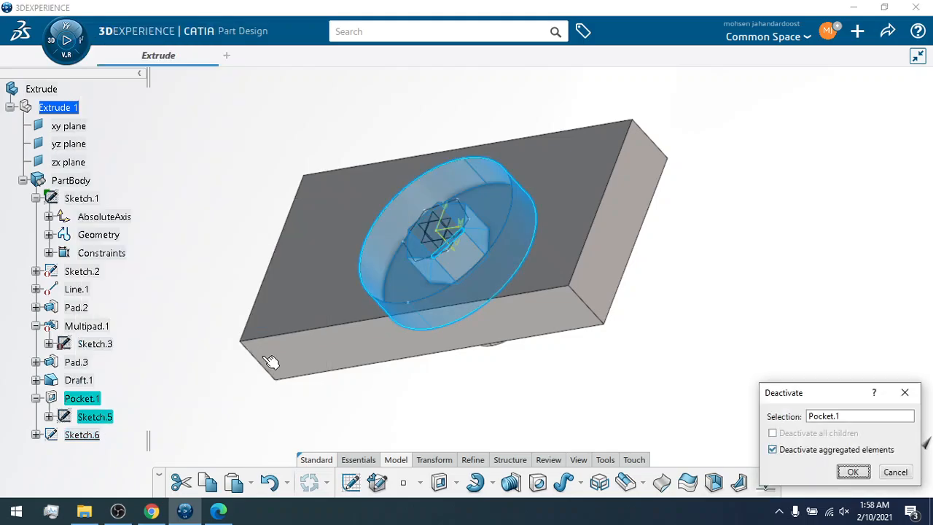
{"action": "left_click", "coordinate": [851, 472]}
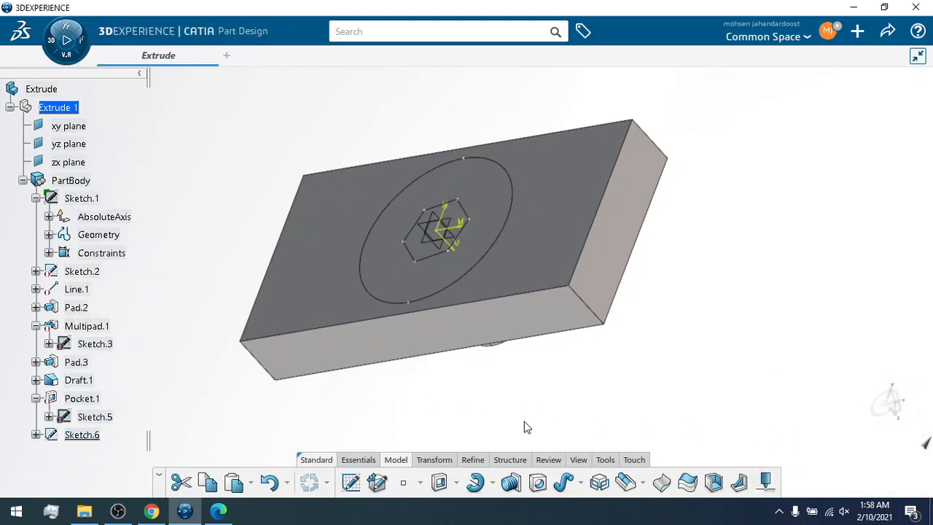
Start a multi-pocket from the pasted Sketch.6 with its direction reversed, setting Lim 1 to 10 mm for domain 1 and 20 mm for domain 2.
{"action": "left_click", "coordinate": [82, 436]}
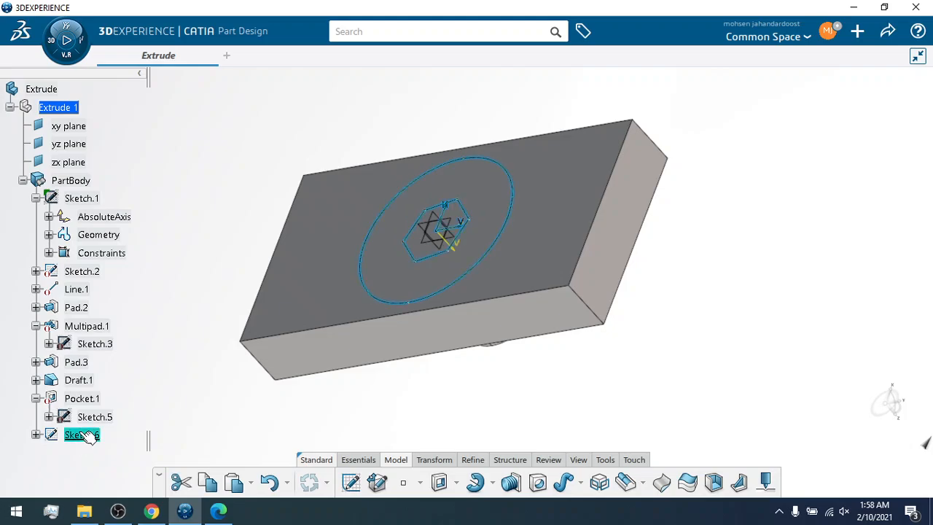
{"action": "left_click", "coordinate": [454, 482]}
{"action": "left_click", "coordinate": [469, 454]}
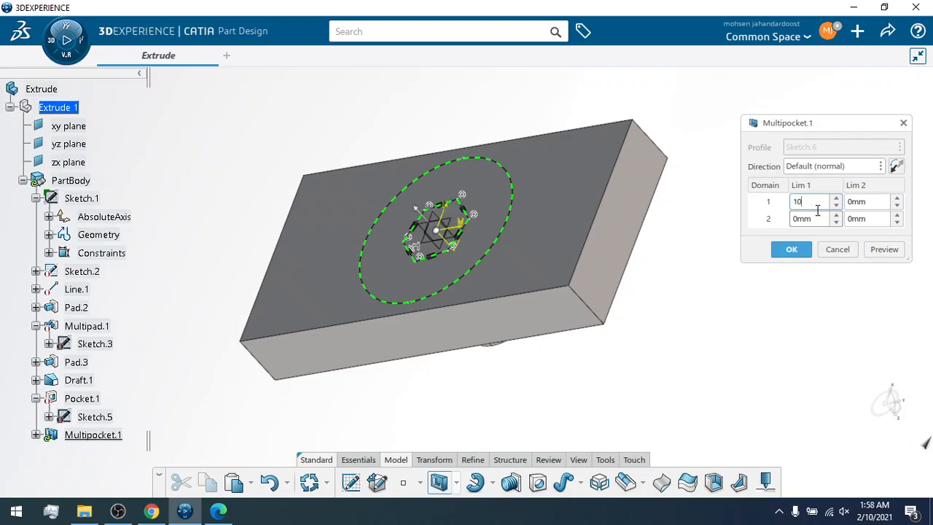
{"action": "left_click", "coordinate": [885, 249]}
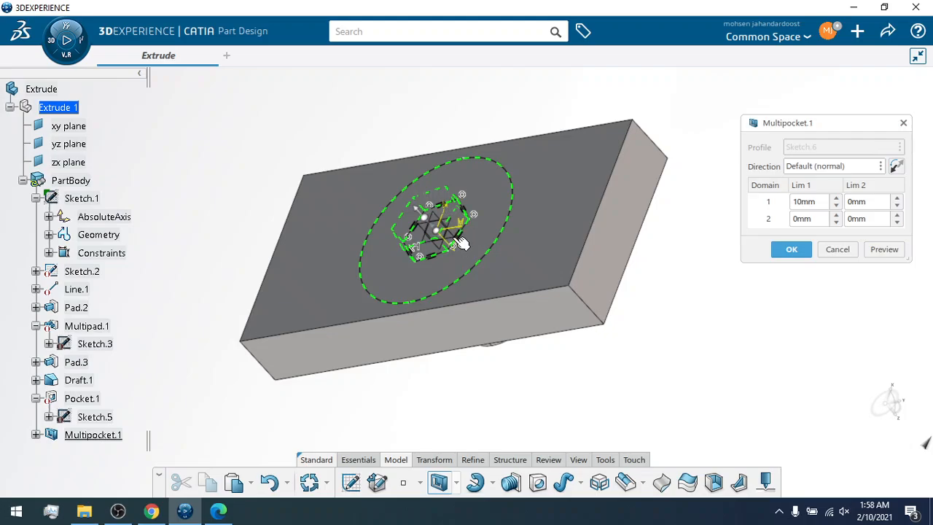
{"action": "left_click", "coordinate": [895, 167]}
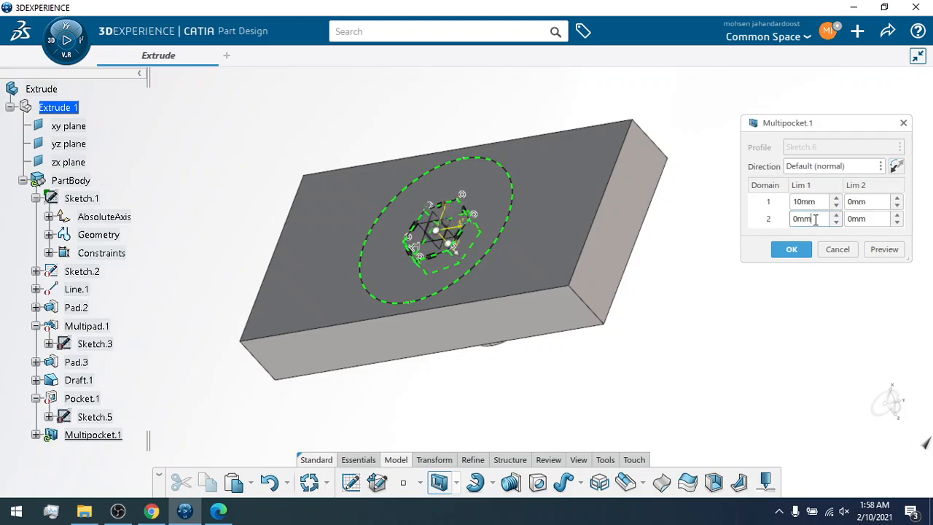
{"action": "double_click", "coordinate": [814, 219]}
{"action": "left_click", "coordinate": [883, 250]}
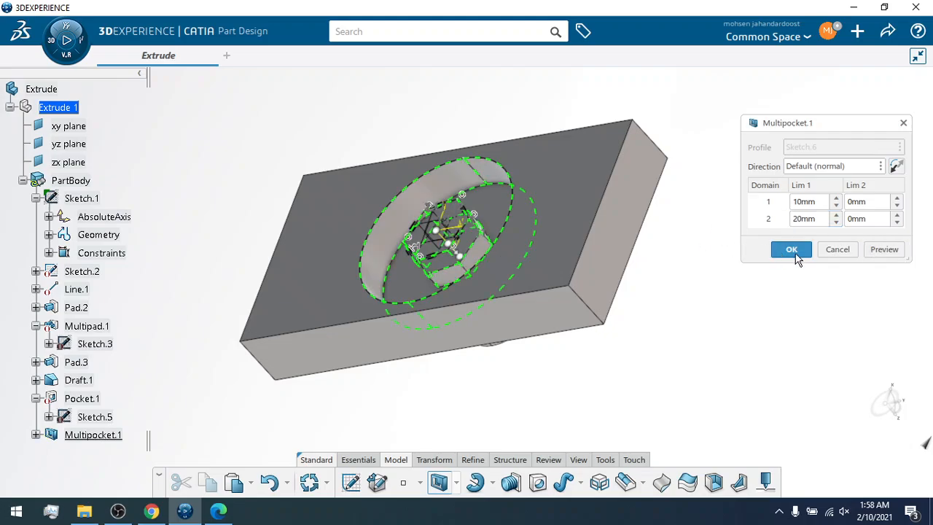
Set Lim 1 to 20 mm for domain 1 and 10 mm for domain 2, and create the multi-pocket.
{"action": "double_click", "coordinate": [818, 201]}
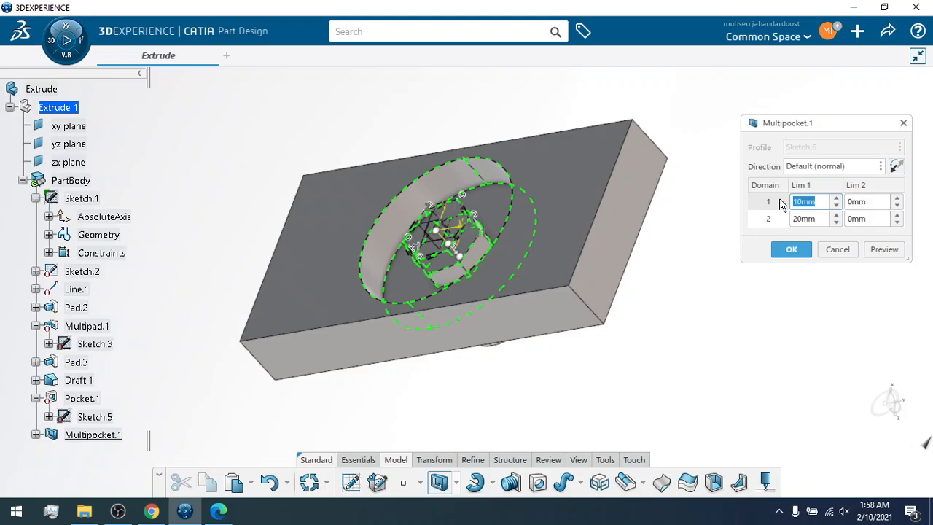
{"action": "type", "text": "20"}
{"action": "left_click", "coordinate": [800, 218]}
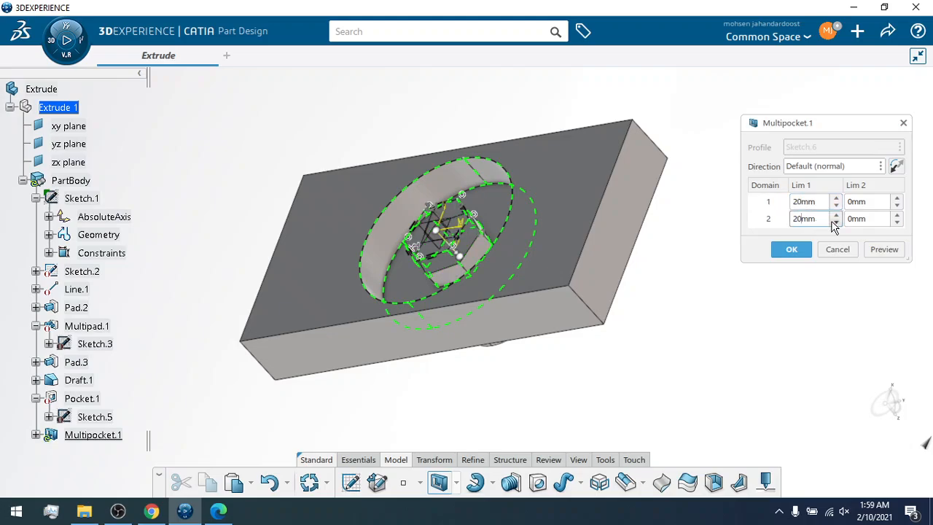
{"action": "left_click", "coordinate": [821, 206]}
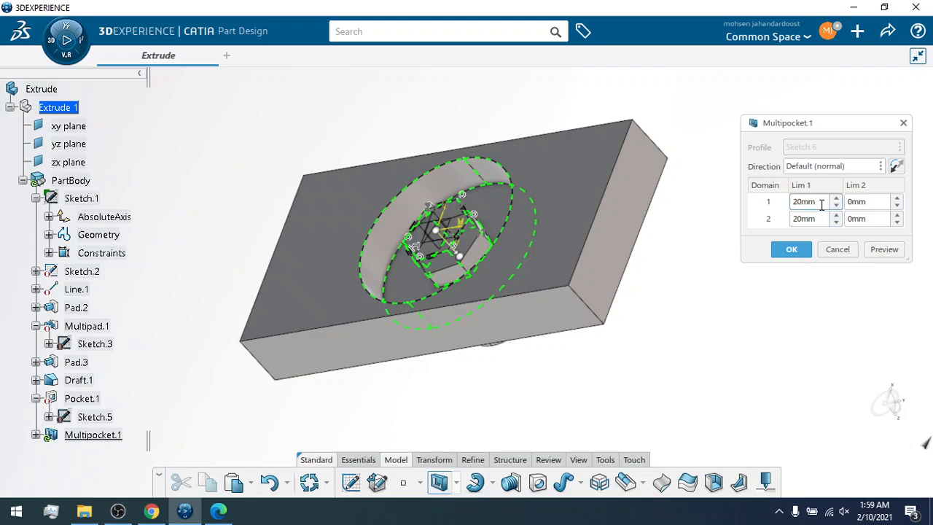
{"action": "left_click_drag", "start_coordinate": [814, 218], "coordinate": [772, 224]}
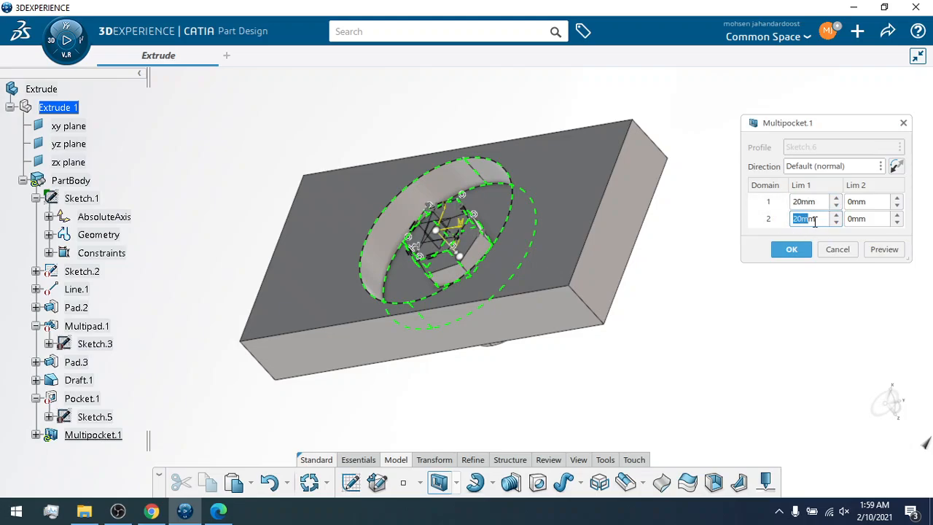
{"action": "type", "text": "10"}
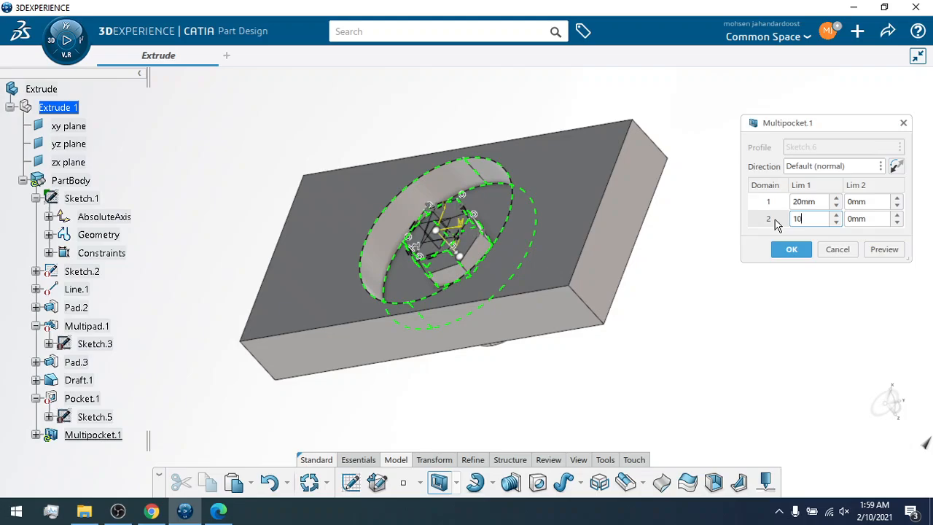
{"action": "left_click", "coordinate": [882, 250]}
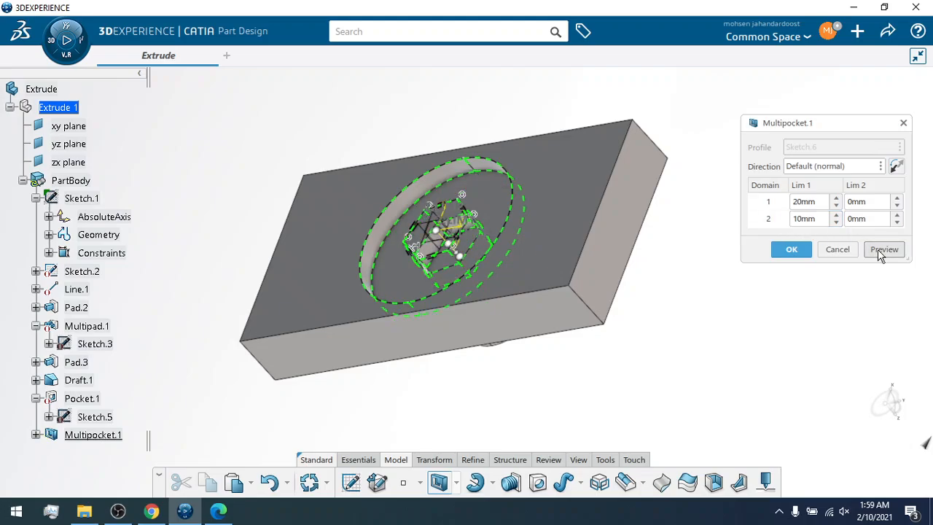
{"action": "left_click", "coordinate": [790, 249]}
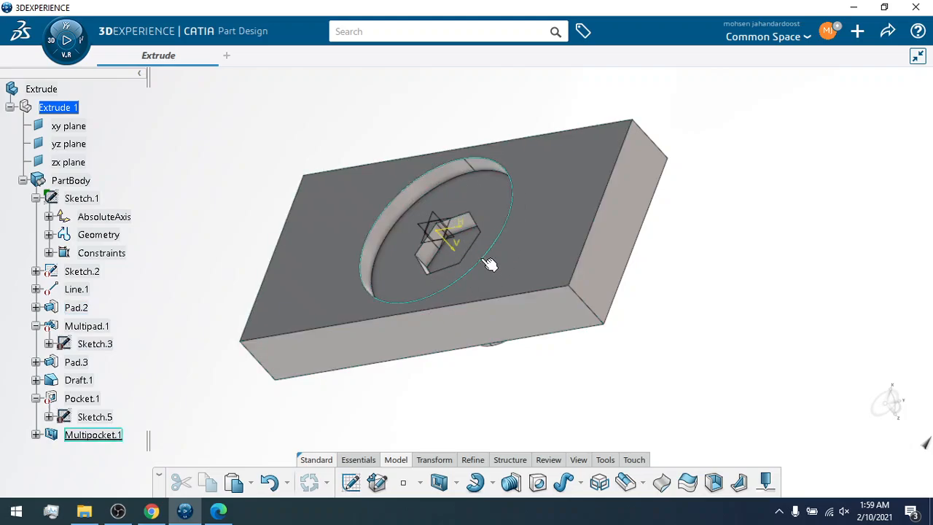
Section the part along the yz plane and examine the multi-pocket's two depths in the cut.
{"action": "left_click", "coordinate": [552, 461]}
{"action": "left_click", "coordinate": [519, 481]}
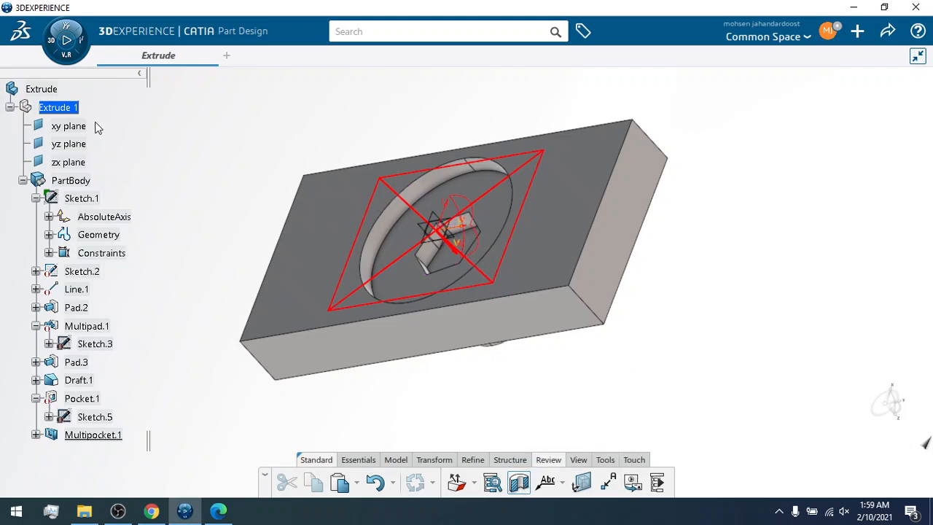
{"action": "left_click", "coordinate": [72, 145]}
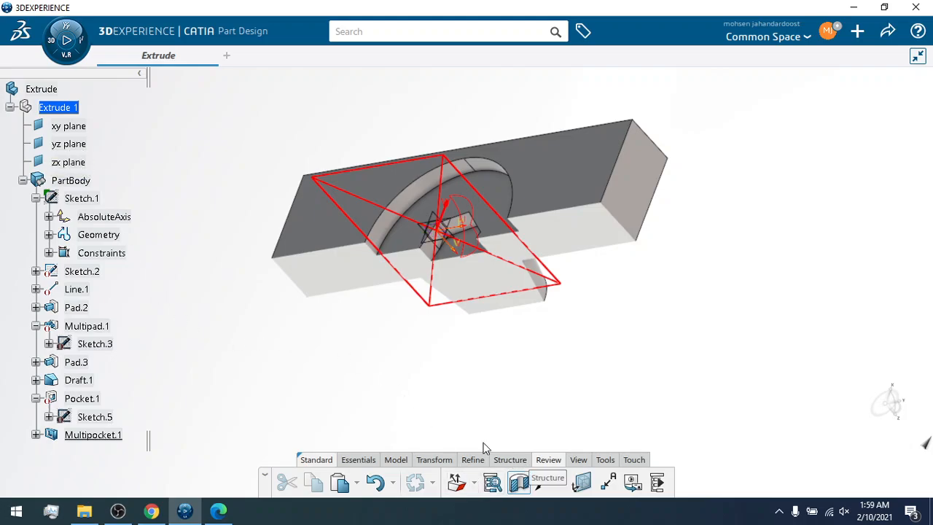
{"action": "left_click", "coordinate": [603, 461]}
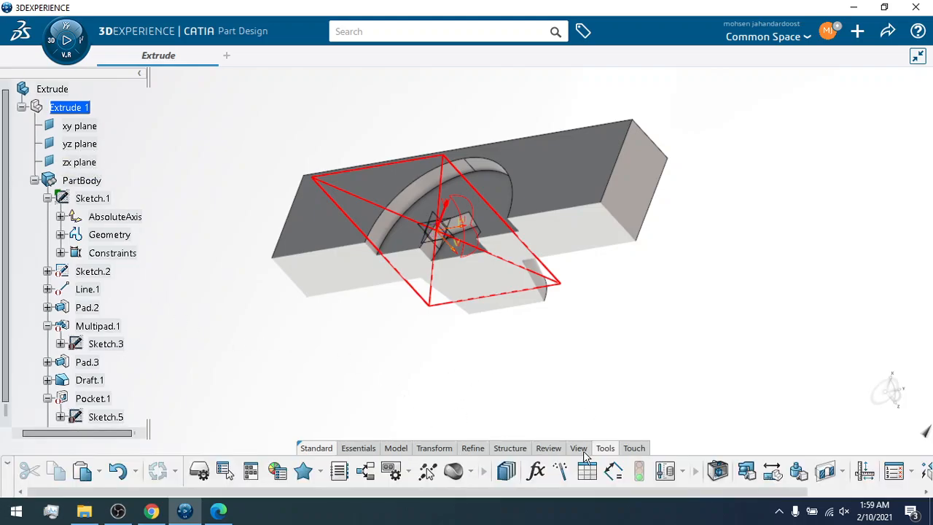
{"action": "left_click", "coordinate": [578, 460]}
{"action": "left_click", "coordinate": [436, 484]}
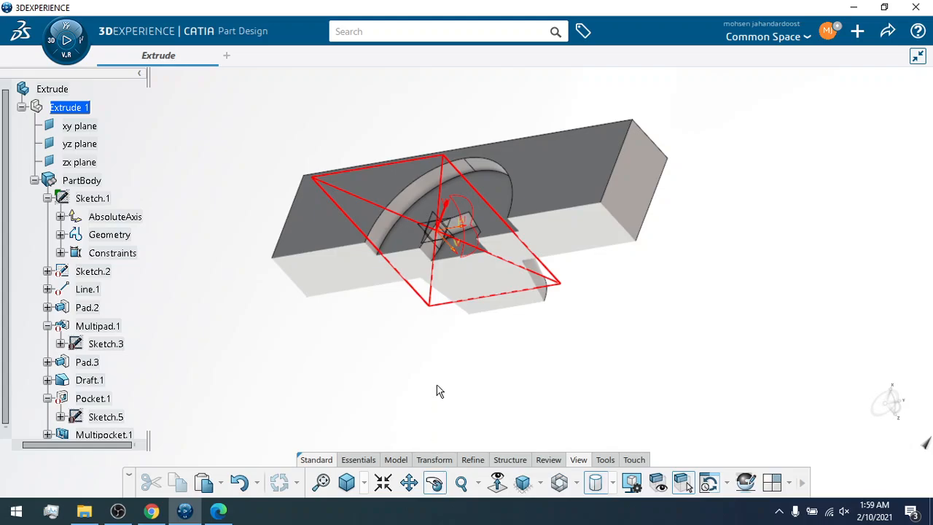
{"action": "left_click_drag", "start_coordinate": [437, 389], "coordinate": [427, 342]}
{"action": "left_click", "coordinate": [548, 460]}
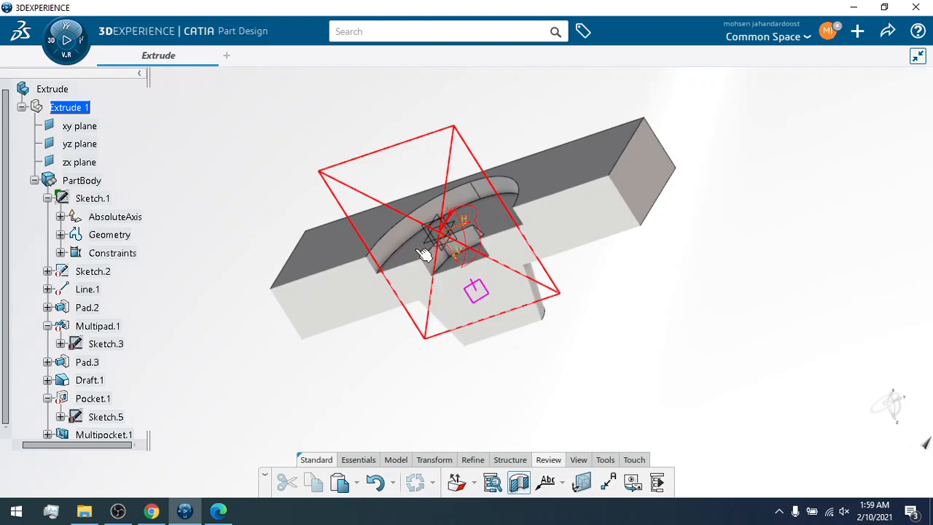
Switch the section cut to the zx plane, back to yz, and to the xy plane to compare the pocket profiles.
{"action": "left_click", "coordinate": [89, 162]}
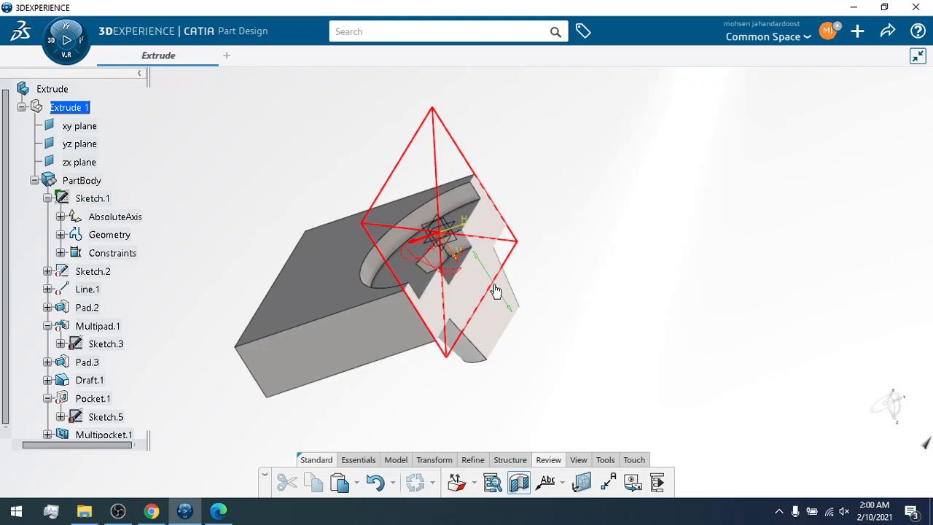
{"action": "left_click", "coordinate": [93, 146]}
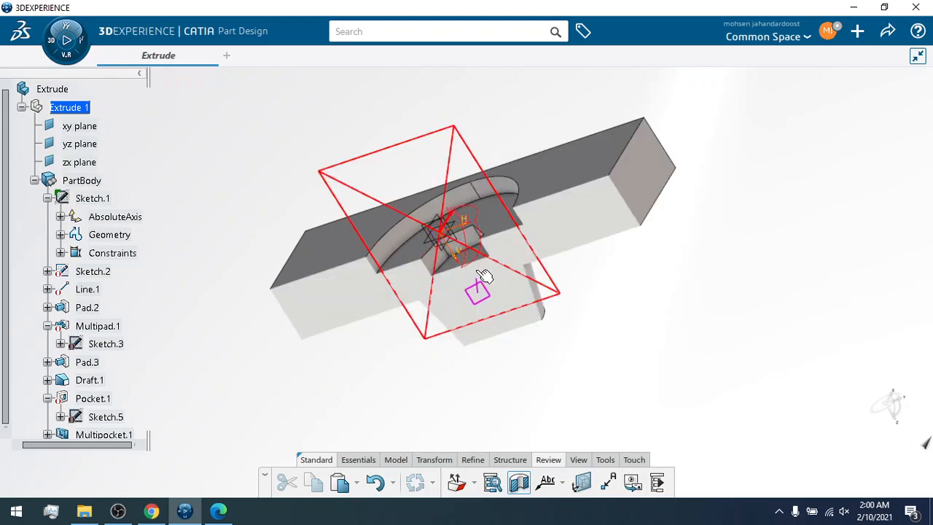
{"action": "left_click", "coordinate": [80, 131]}
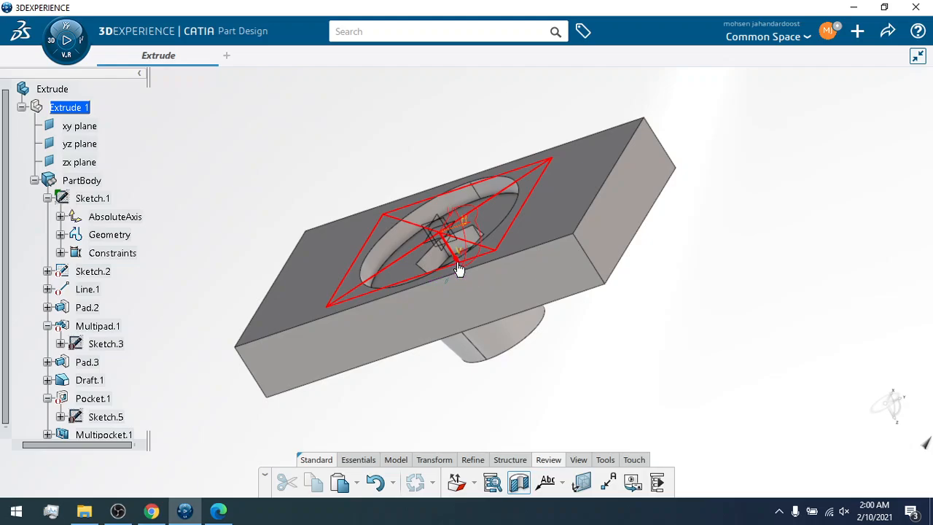
{"action": "scroll", "coordinate": [457, 248], "scroll_direction": "up", "scroll_amount": 2}
{"action": "scroll", "coordinate": [457, 246], "scroll_direction": "up", "scroll_amount": 3}
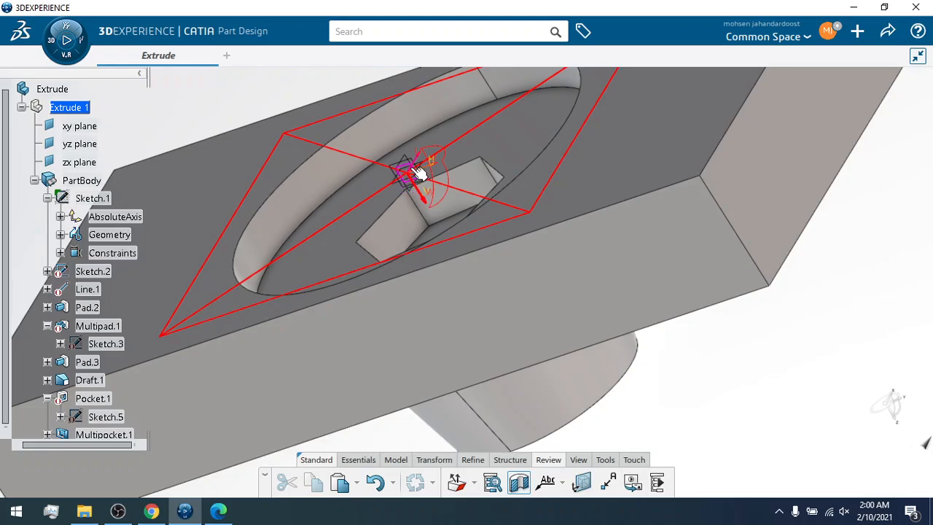
Reposition the section plane freely around the pocket, resetting it to the xy plane in between, to examine oblique cuts.
{"action": "left_click_drag", "start_coordinate": [414, 175], "coordinate": [416, 187]}
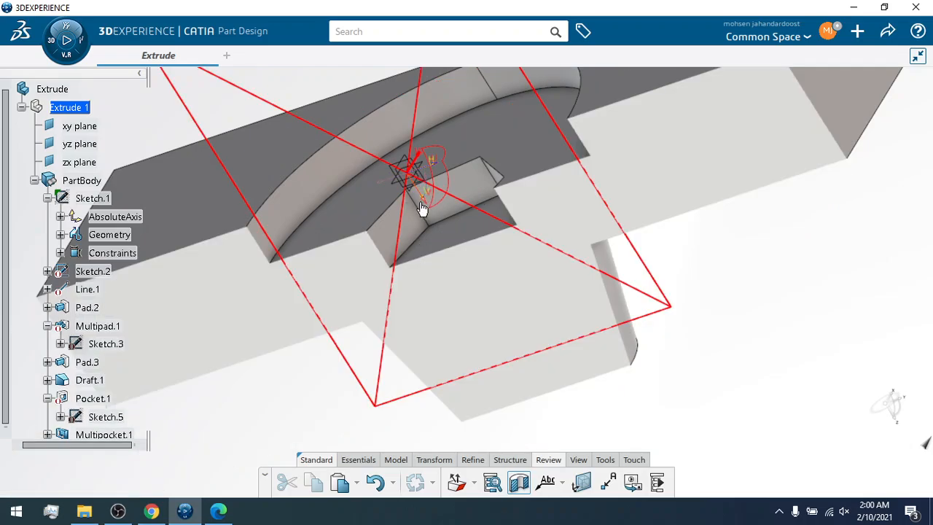
{"action": "left_click", "coordinate": [417, 168]}
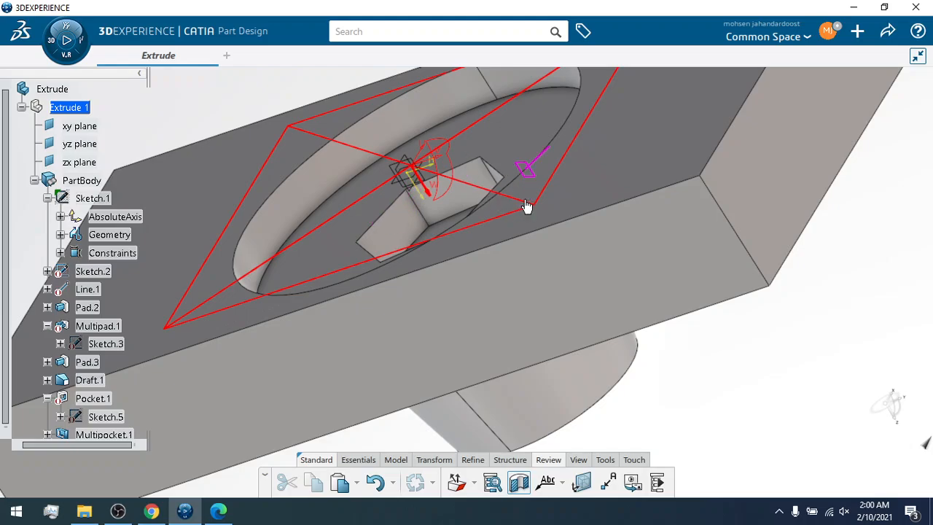
{"action": "left_click", "coordinate": [83, 128]}
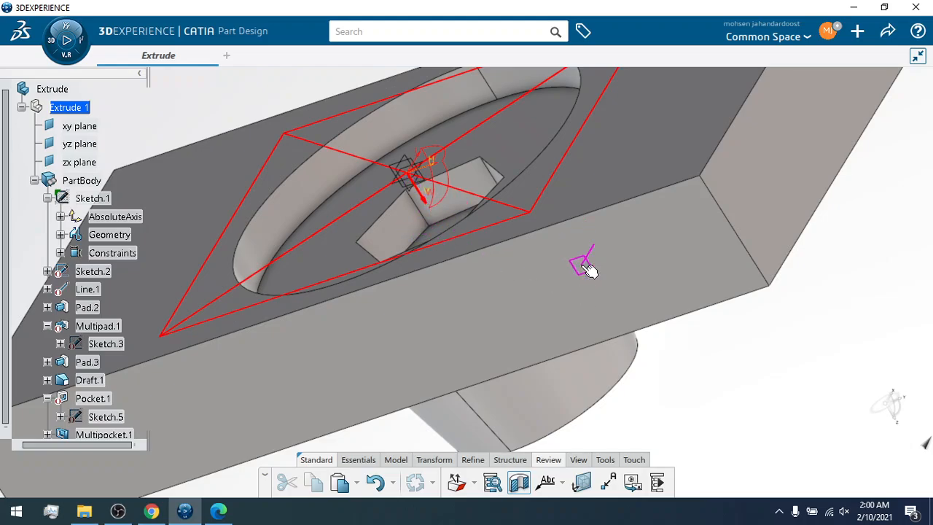
{"action": "scroll", "coordinate": [589, 270], "scroll_direction": "down", "scroll_amount": 5}
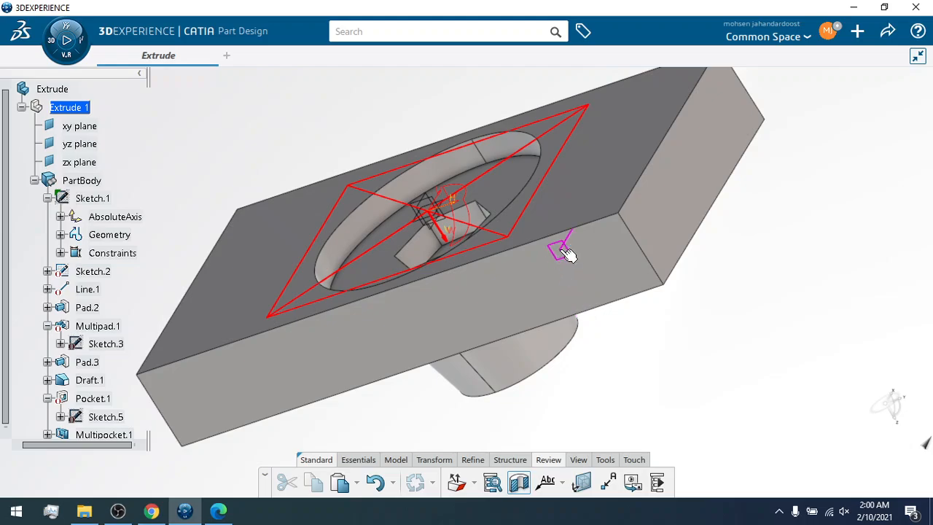
{"action": "left_click", "coordinate": [423, 243]}
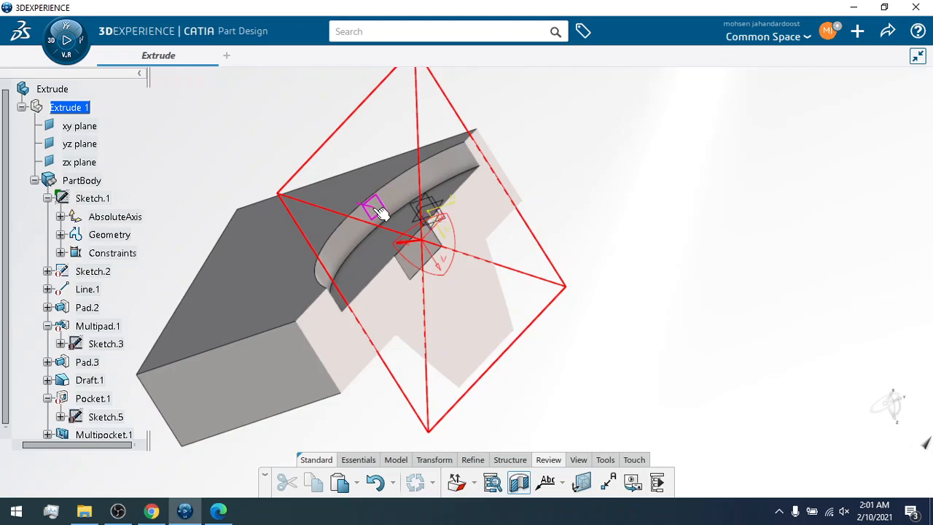
{"action": "left_click_drag", "start_coordinate": [379, 211], "coordinate": [433, 177]}
{"action": "left_click", "coordinate": [389, 209]}
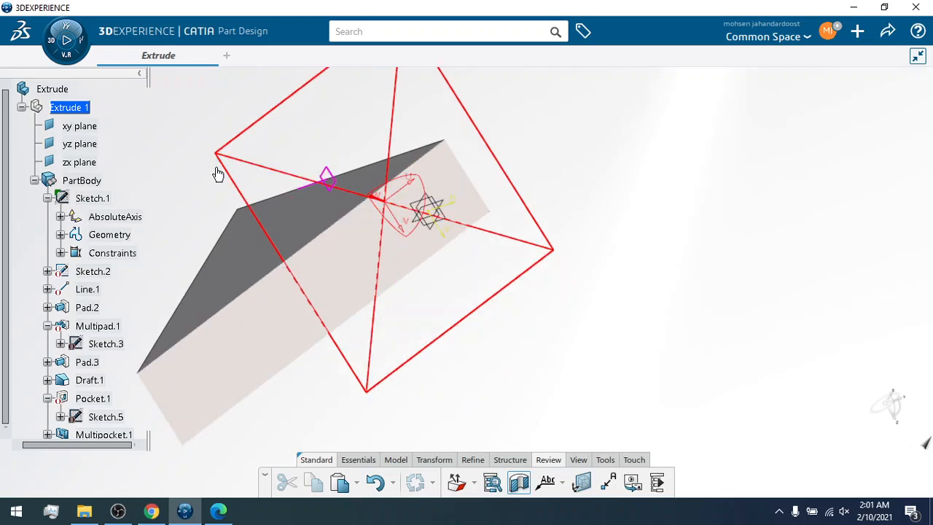
Section the part along the yz and zx planes, try other cut positions, and return the section to the zx plane.
{"action": "left_click", "coordinate": [85, 145]}
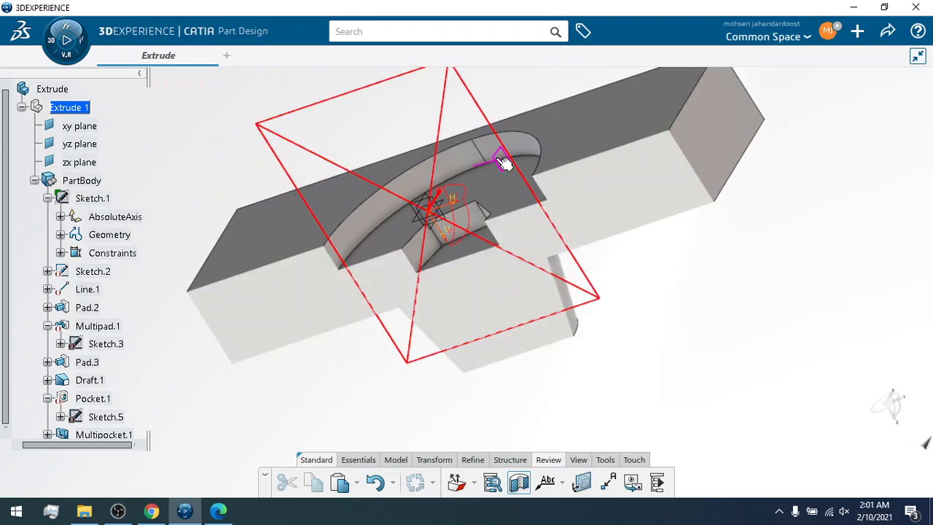
{"action": "left_click", "coordinate": [85, 162]}
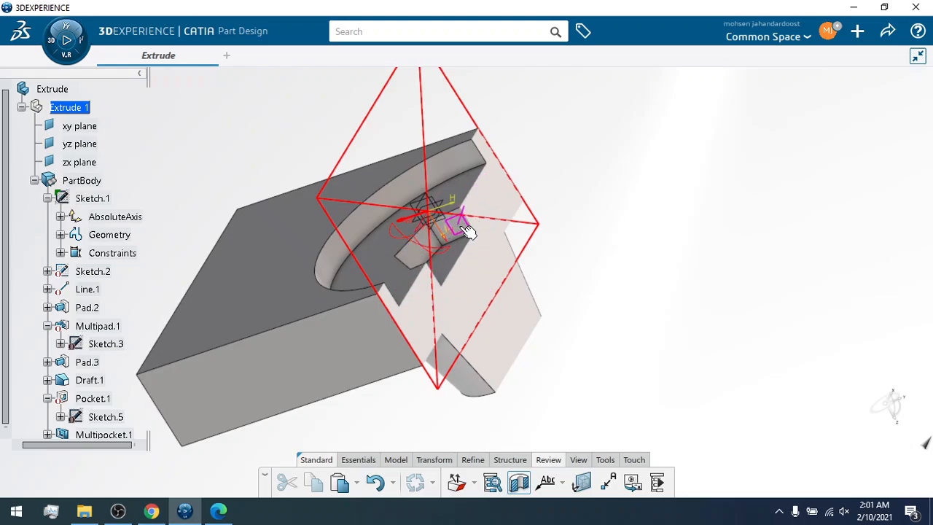
{"action": "left_click_drag", "start_coordinate": [467, 231], "coordinate": [461, 233]}
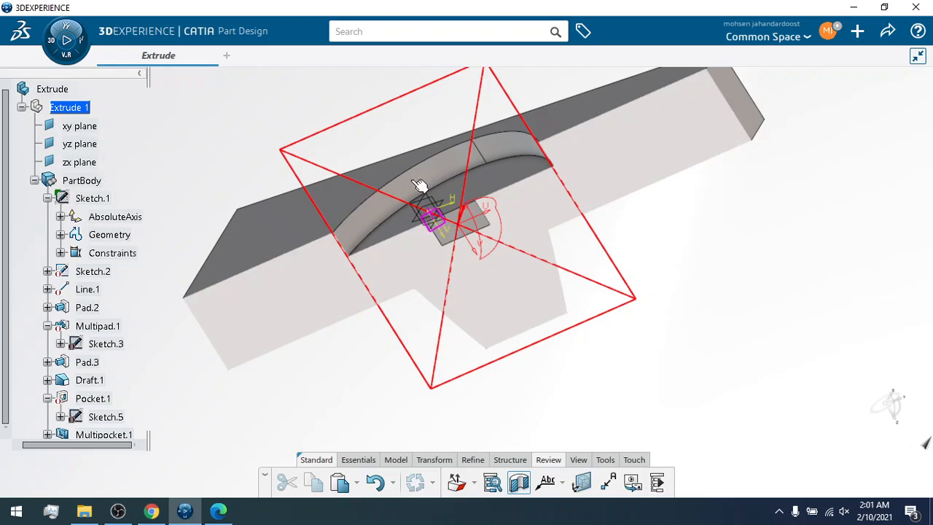
{"action": "left_click_drag", "start_coordinate": [418, 182], "coordinate": [416, 188]}
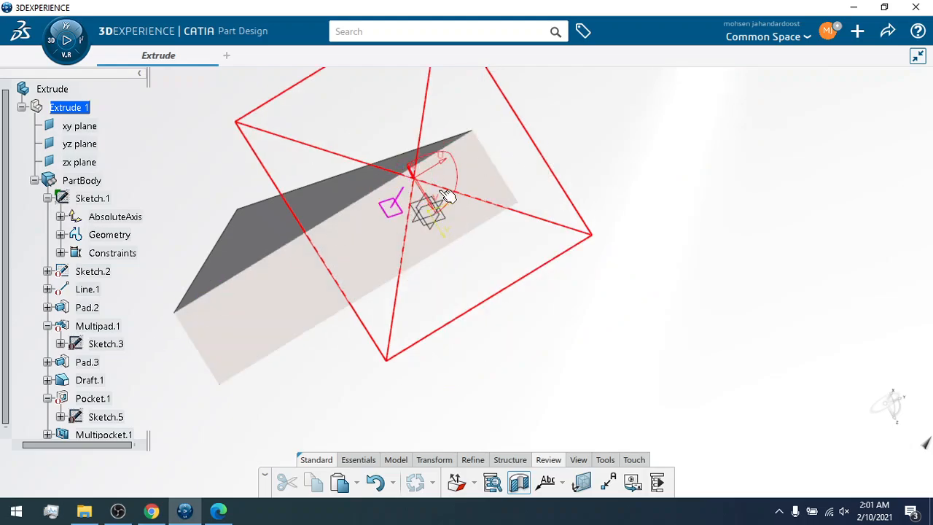
{"action": "left_click", "coordinate": [83, 163]}
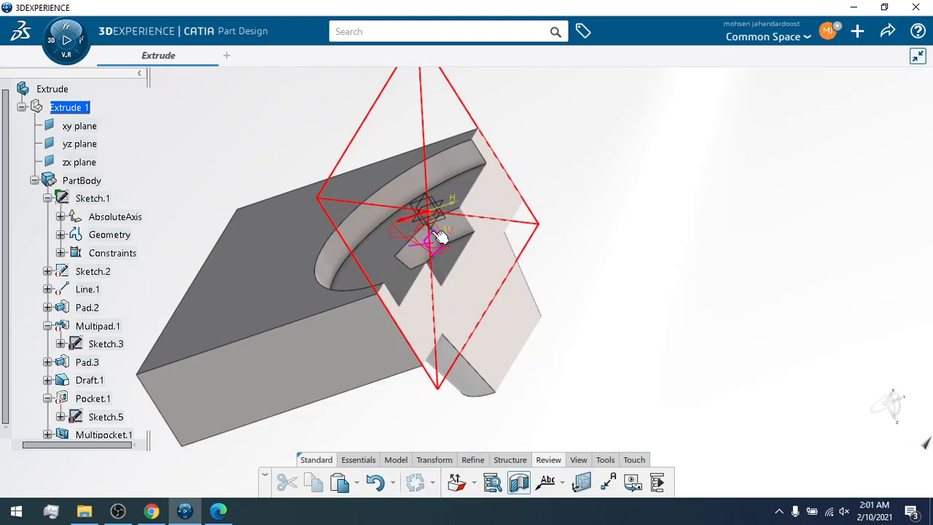
Save the part locally and turn off the section view.
{"action": "key", "text": "ctrl+s"}
{"action": "left_click", "coordinate": [524, 490]}
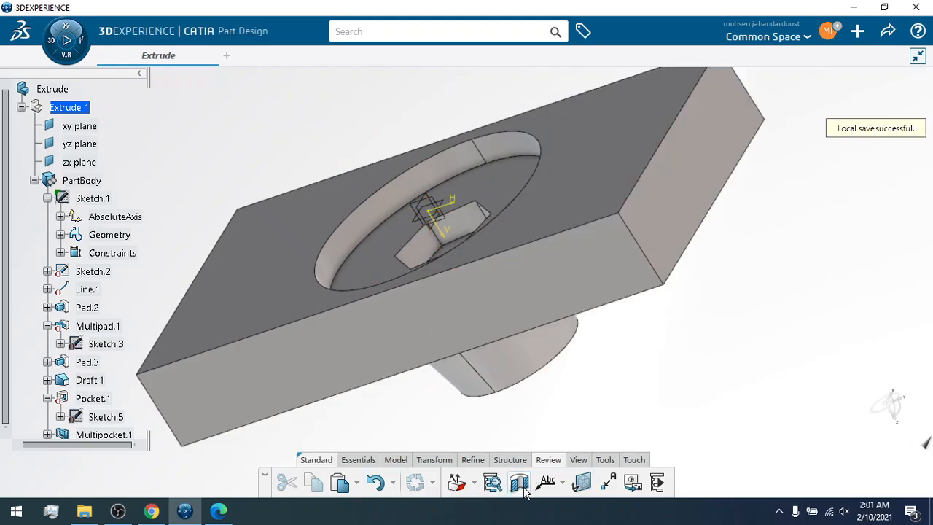
{"action": "left_click", "coordinate": [405, 460]}
{"action": "left_click", "coordinate": [458, 482]}
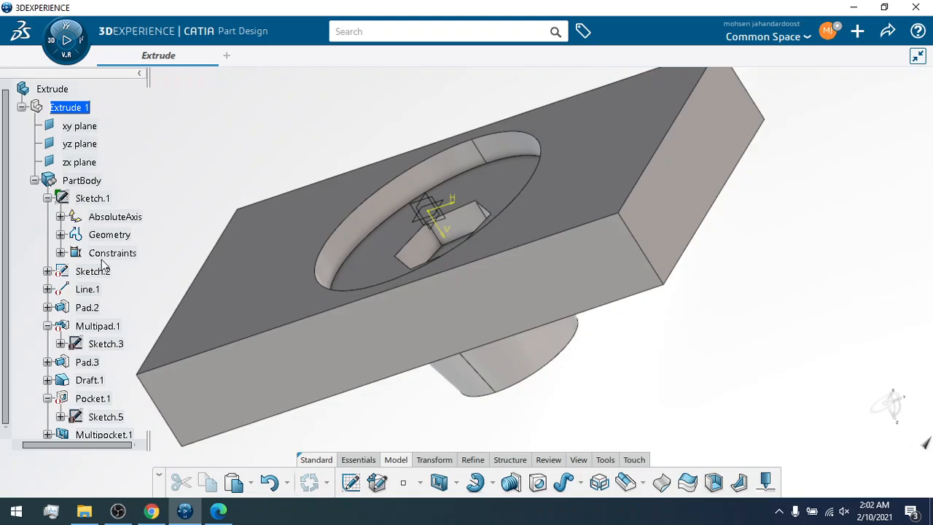
Delete Multipocket.1 without its aggregated elements, keeping Sketch.6.
{"action": "left_click_drag", "start_coordinate": [6, 274], "coordinate": [4, 373]}
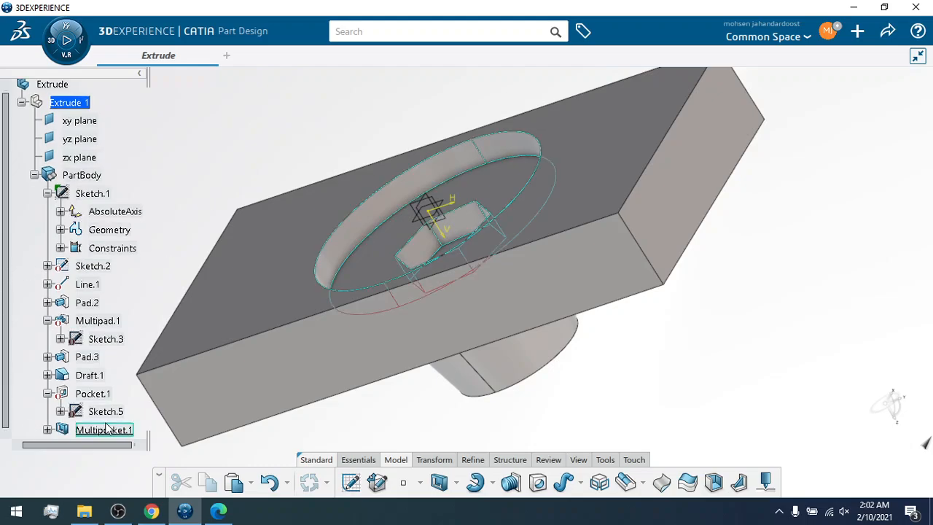
{"action": "right_click", "coordinate": [104, 431]}
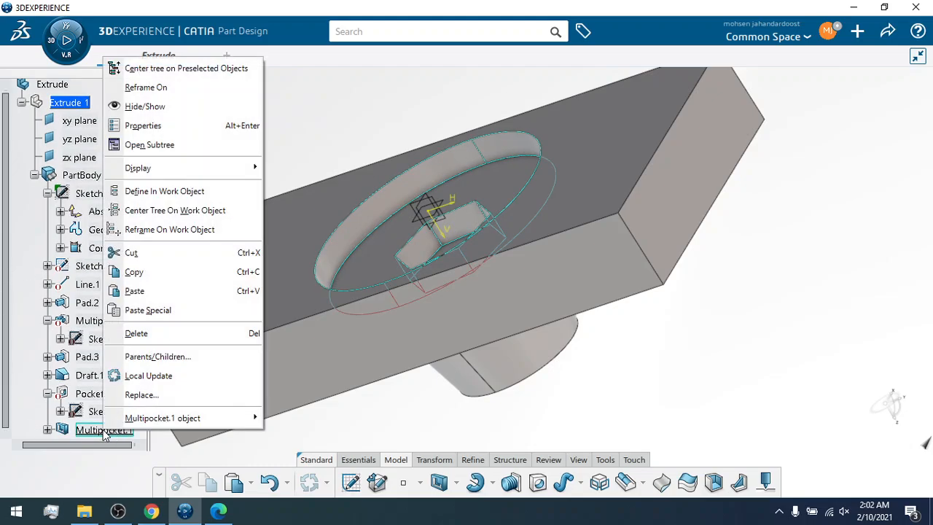
{"action": "mouse_move", "coordinate": [199, 417]}
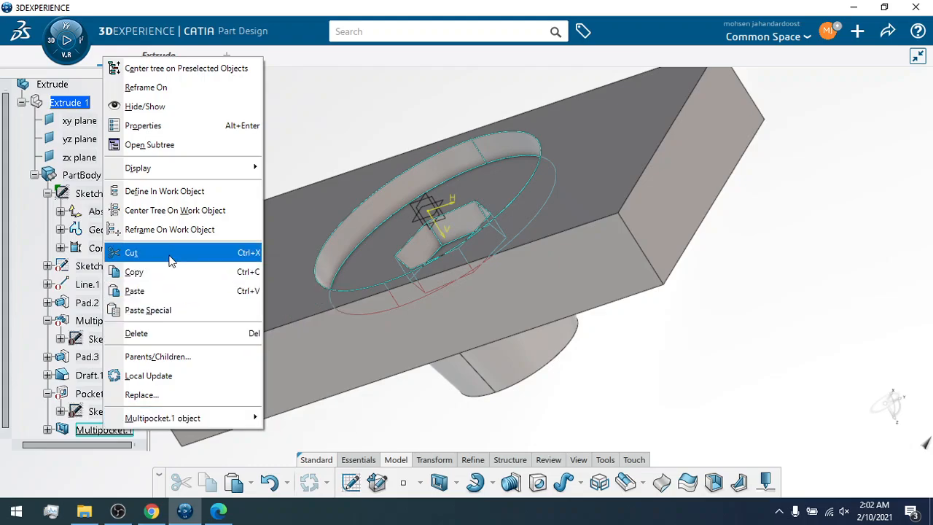
{"action": "left_click", "coordinate": [191, 335]}
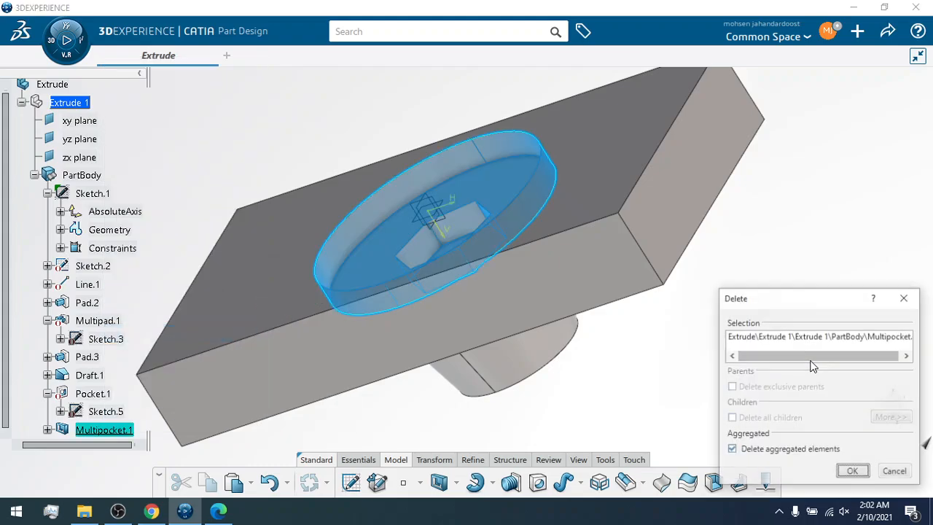
{"action": "left_click", "coordinate": [762, 455]}
{"action": "left_click", "coordinate": [850, 471]}
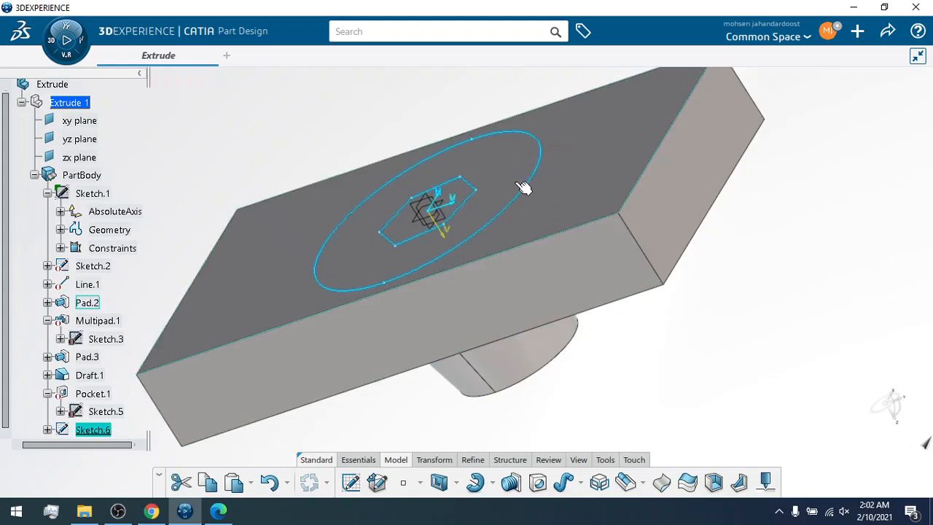
Start a drafted filleted pocket from Sketch.6 with inverted direction, using the plate's large flat face as second limit, and preview it.
{"action": "left_click", "coordinate": [455, 481]}
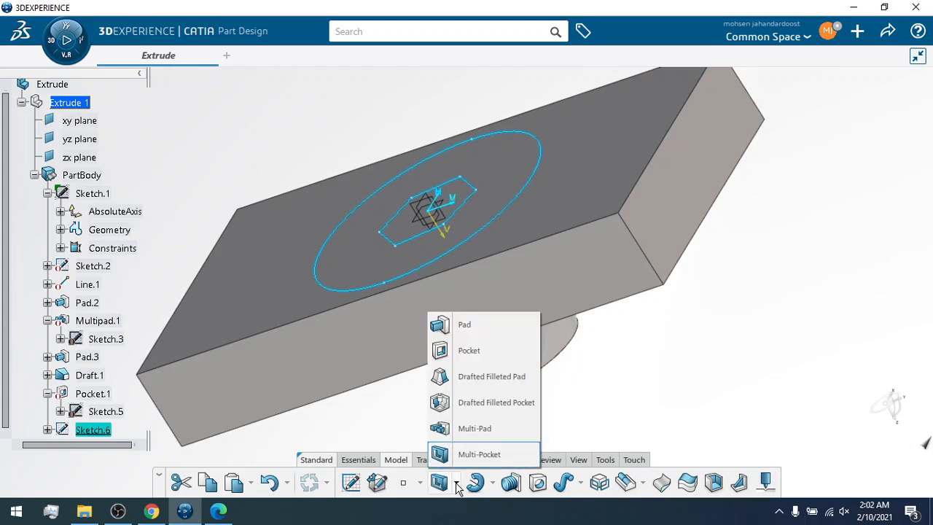
{"action": "left_click", "coordinate": [494, 404]}
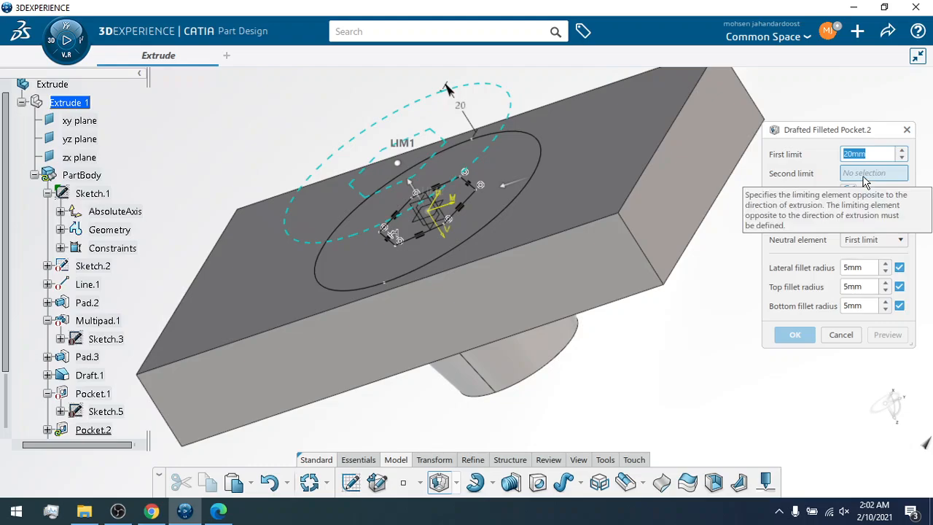
{"action": "left_click", "coordinate": [847, 192]}
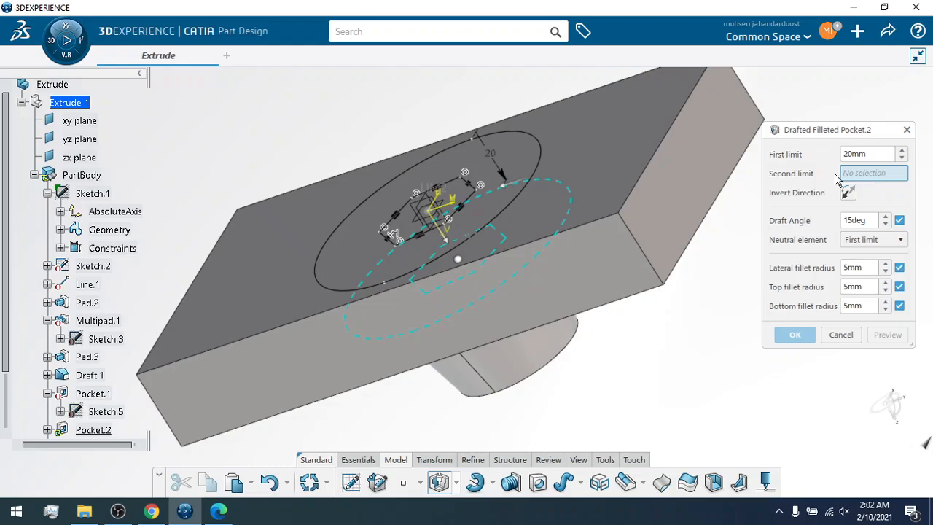
{"action": "left_click", "coordinate": [606, 155]}
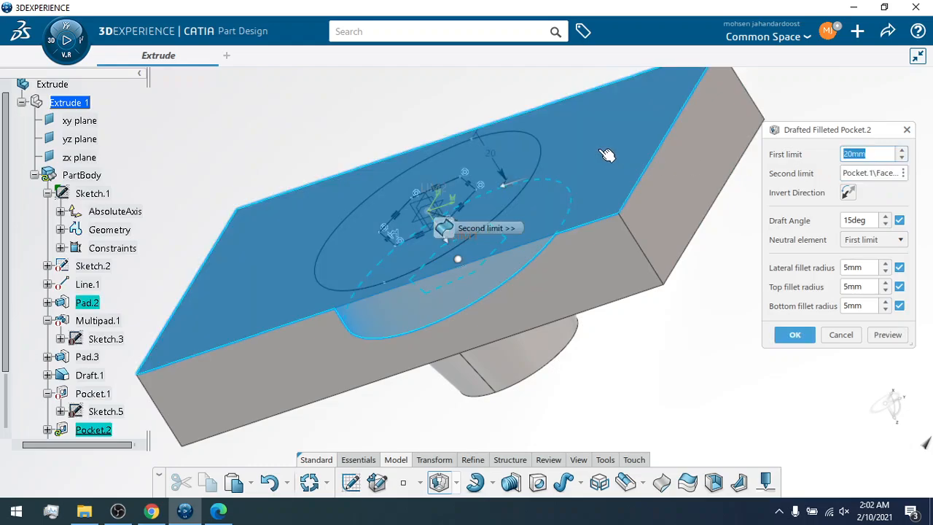
{"action": "left_click", "coordinate": [896, 336]}
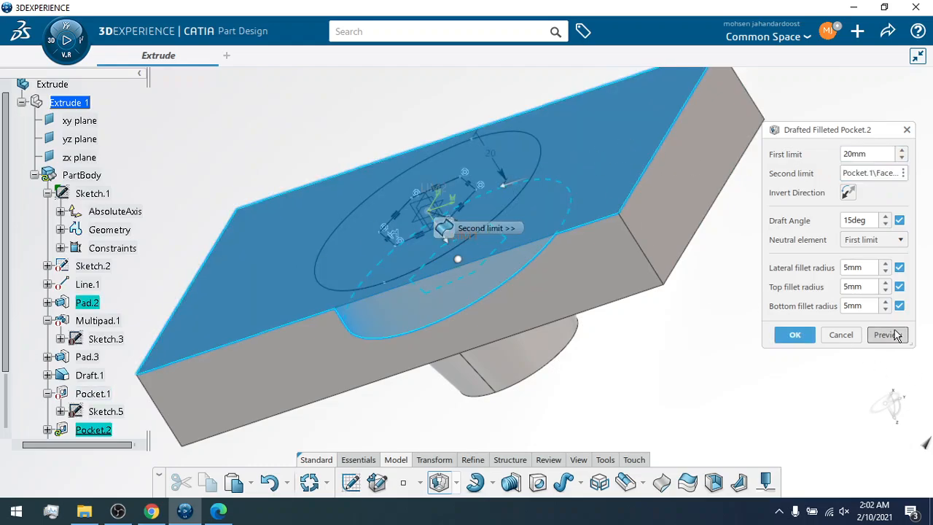
Disable the lateral, top and bottom fillets and create the drafted pocket with its 15° draft angle.
{"action": "left_click", "coordinate": [899, 268]}
{"action": "left_click", "coordinate": [899, 287]}
{"action": "left_click", "coordinate": [899, 305]}
{"action": "left_click", "coordinate": [901, 336]}
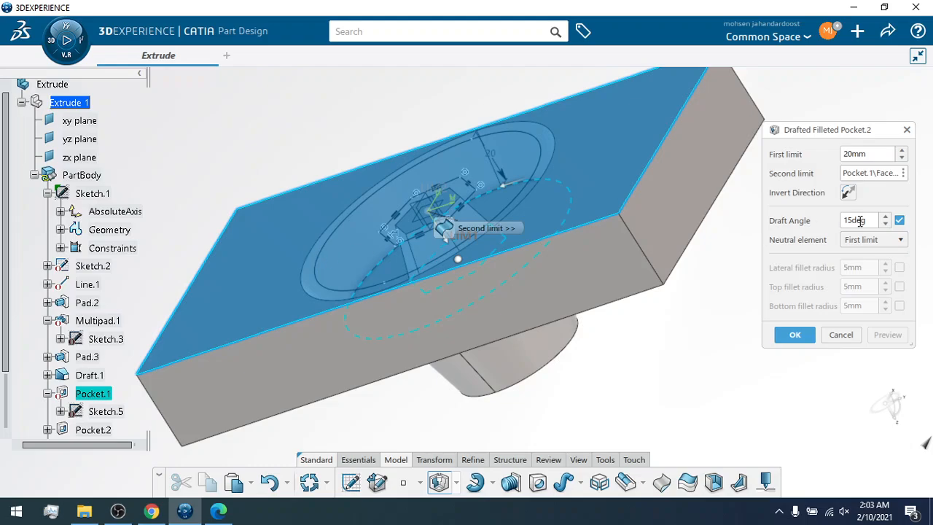
{"action": "left_click", "coordinate": [808, 338]}
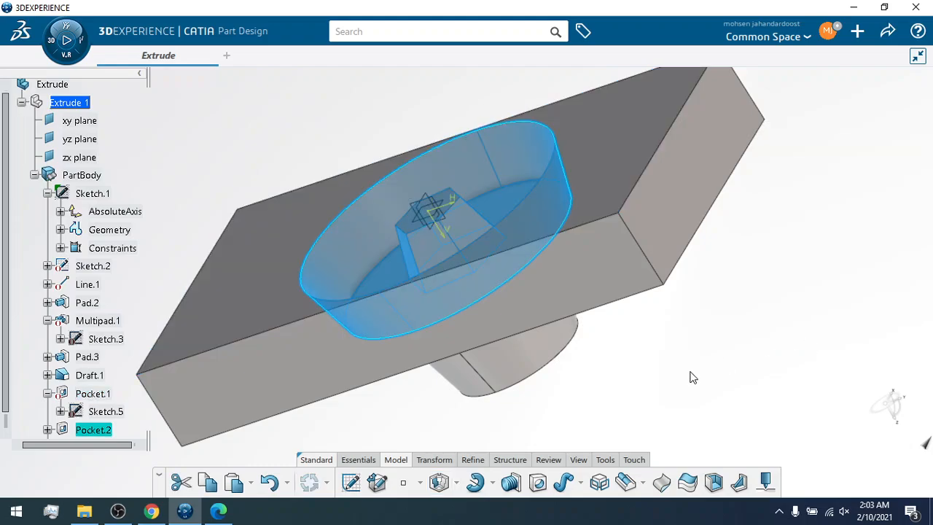
{"action": "left_click", "coordinate": [676, 363]}
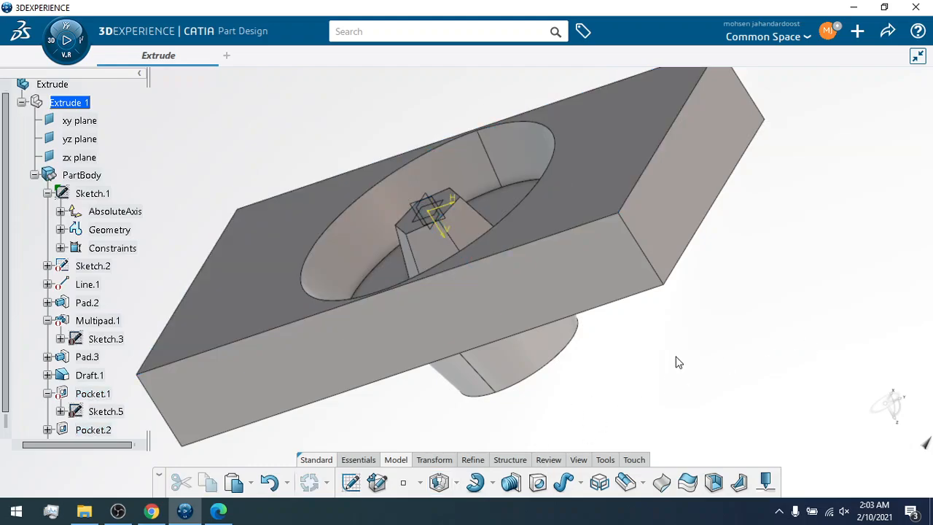
Section the part along the zx plane, the yz plane and the zx plane again to examine the drafted pocket's walls.
{"action": "left_click", "coordinate": [579, 461]}
{"action": "left_click", "coordinate": [550, 459]}
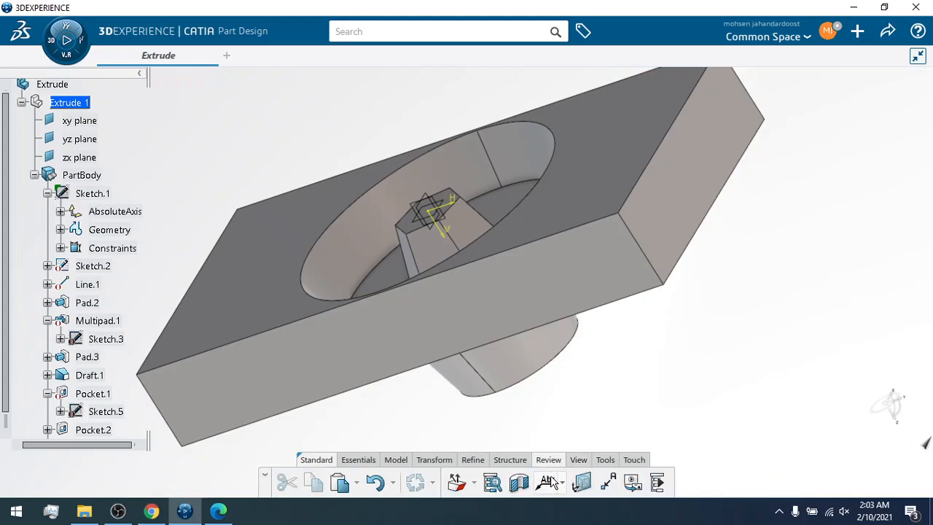
{"action": "left_click", "coordinate": [519, 483]}
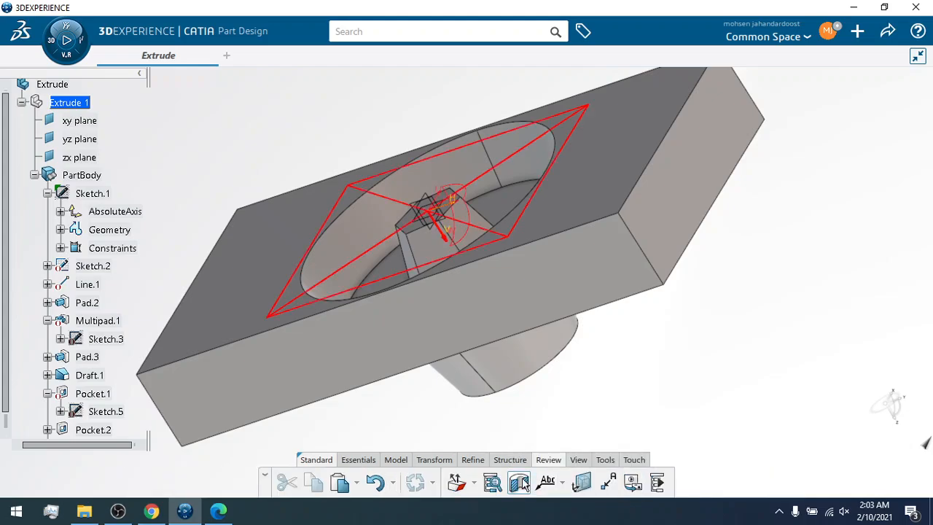
{"action": "left_click", "coordinate": [79, 156]}
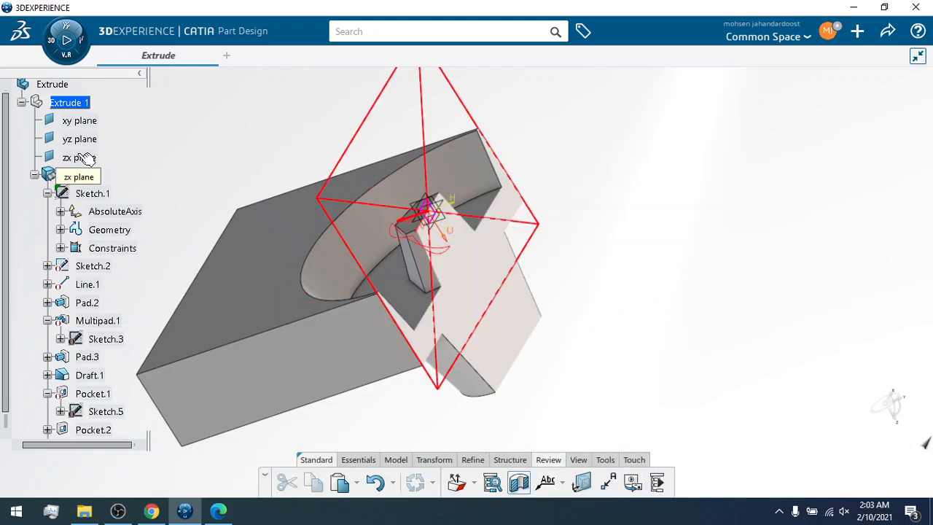
{"action": "left_click", "coordinate": [78, 138]}
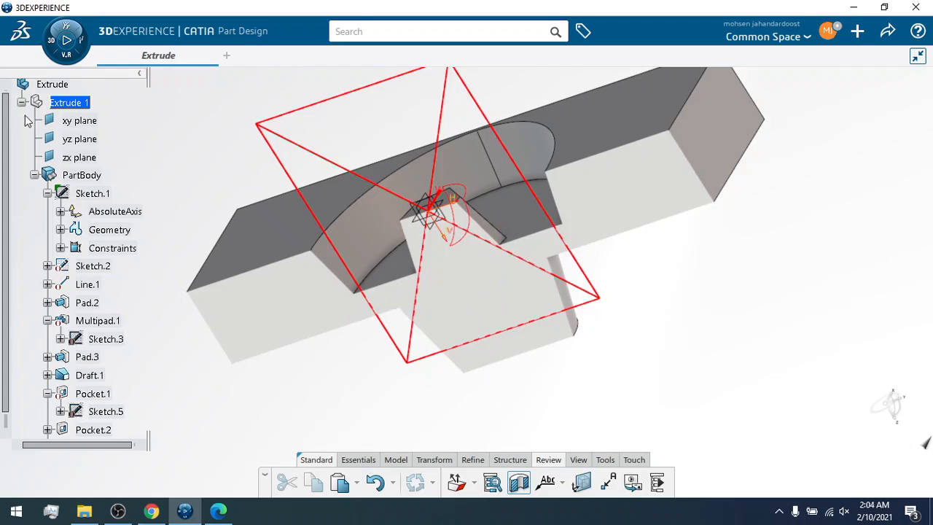
{"action": "left_click", "coordinate": [72, 157]}
{"action": "scroll", "coordinate": [87, 422], "scroll_direction": "down", "scroll_amount": 3}
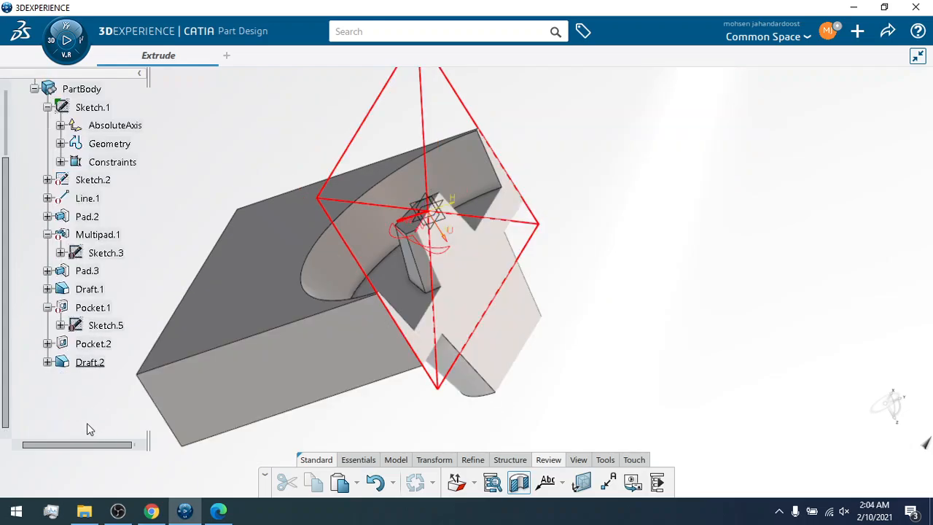
{"action": "right_click", "coordinate": [89, 355]}
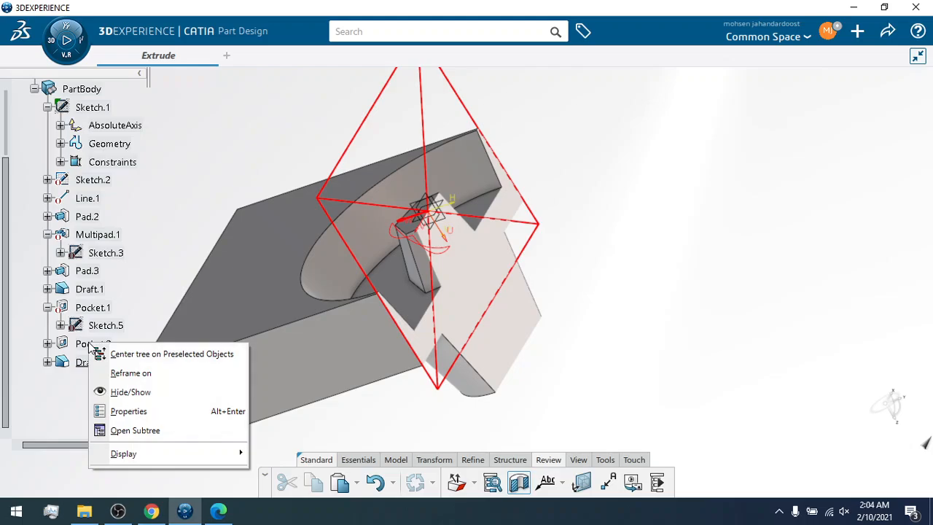
{"action": "right_click", "coordinate": [79, 348]}
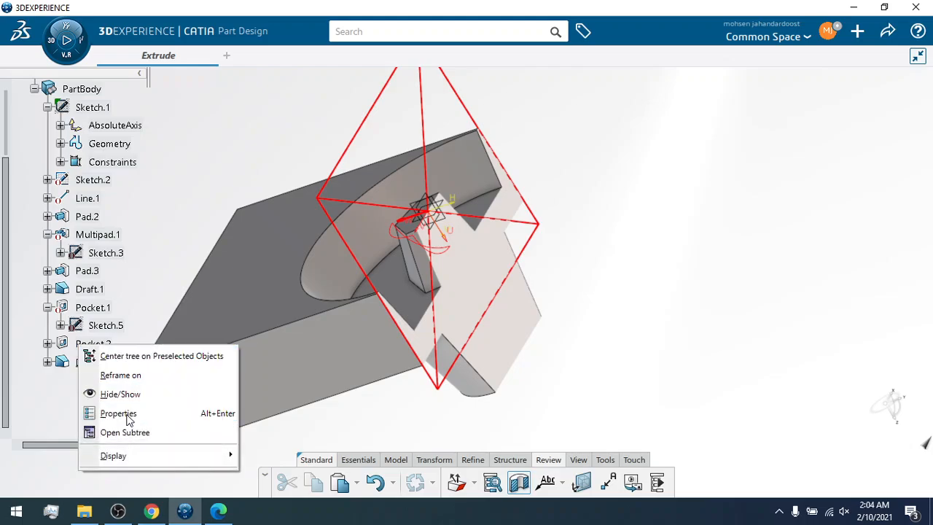
{"action": "left_click", "coordinate": [142, 296]}
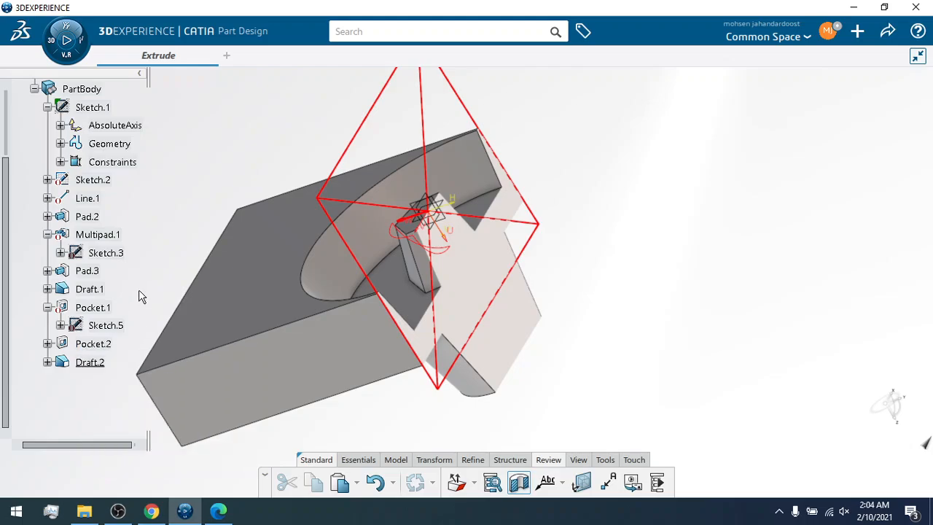
Turn off the section view and undo the drafted pocket, keeping Sketch.6.
{"action": "left_click", "coordinate": [530, 481]}
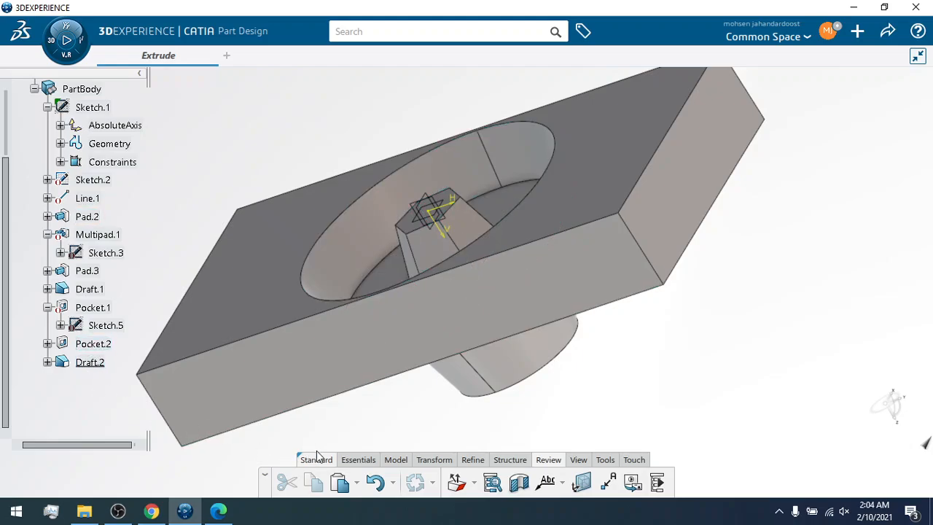
{"action": "left_click", "coordinate": [374, 481]}
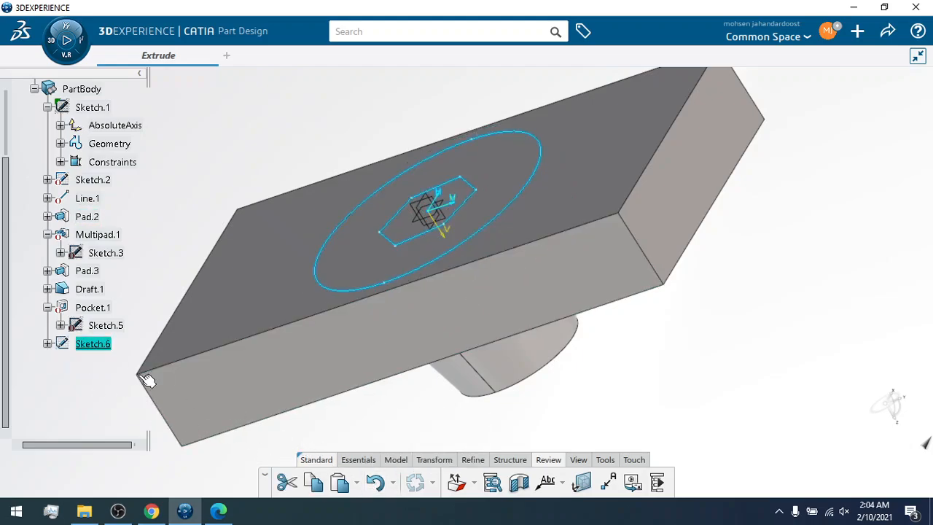
{"action": "left_click", "coordinate": [402, 461]}
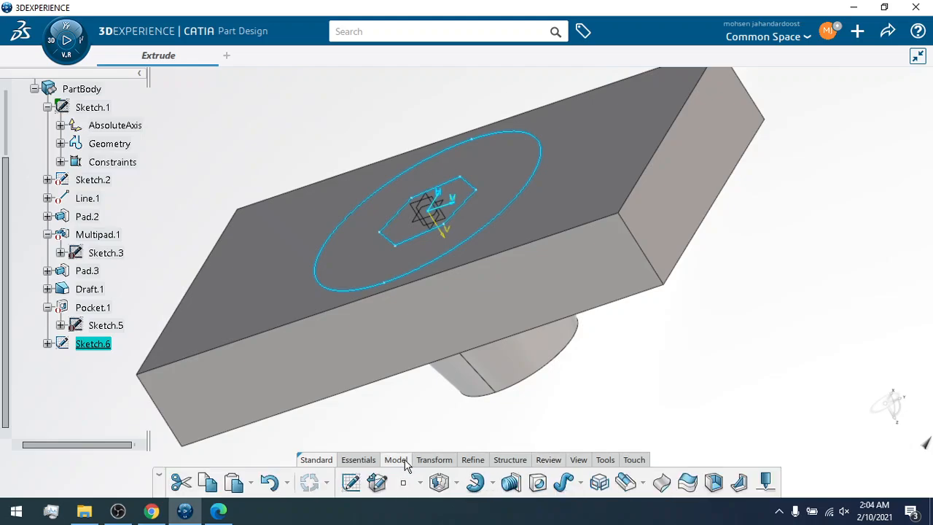
{"action": "left_click", "coordinate": [439, 484]}
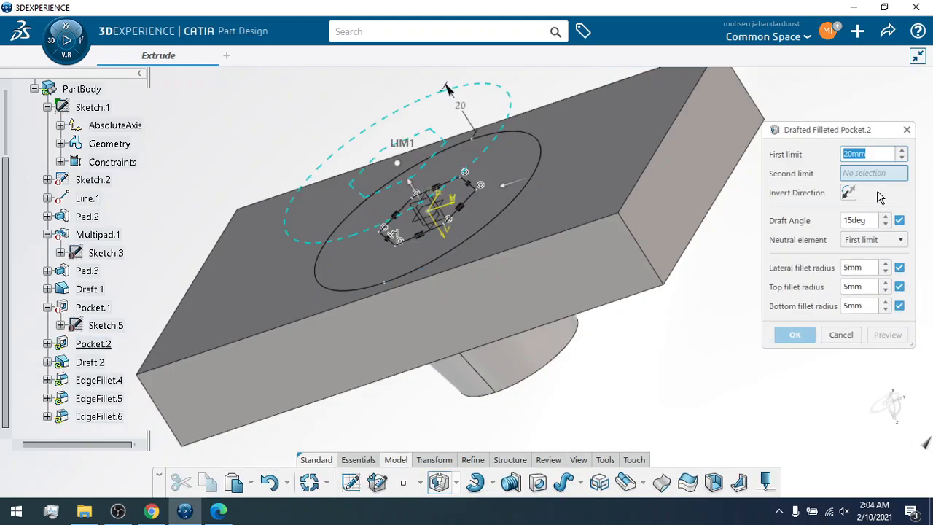
{"action": "left_click", "coordinate": [610, 158]}
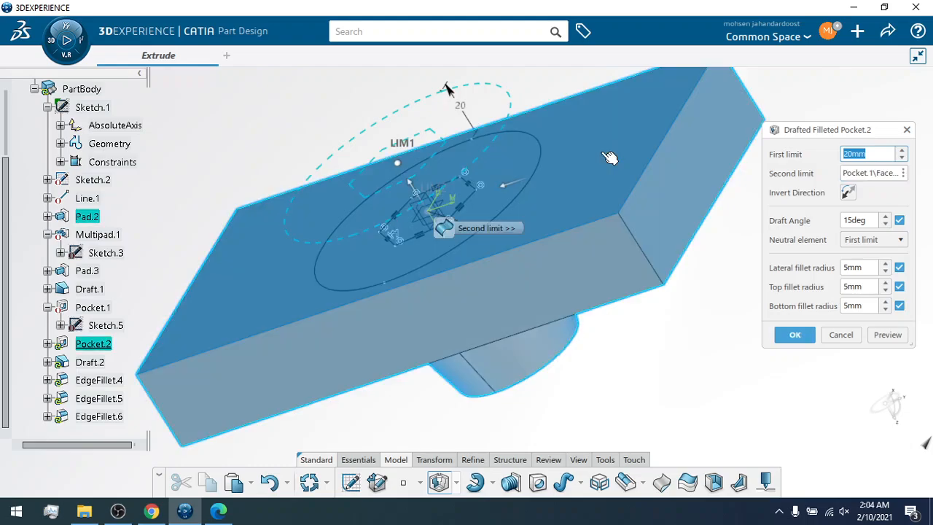
{"action": "key", "text": "Escape"}
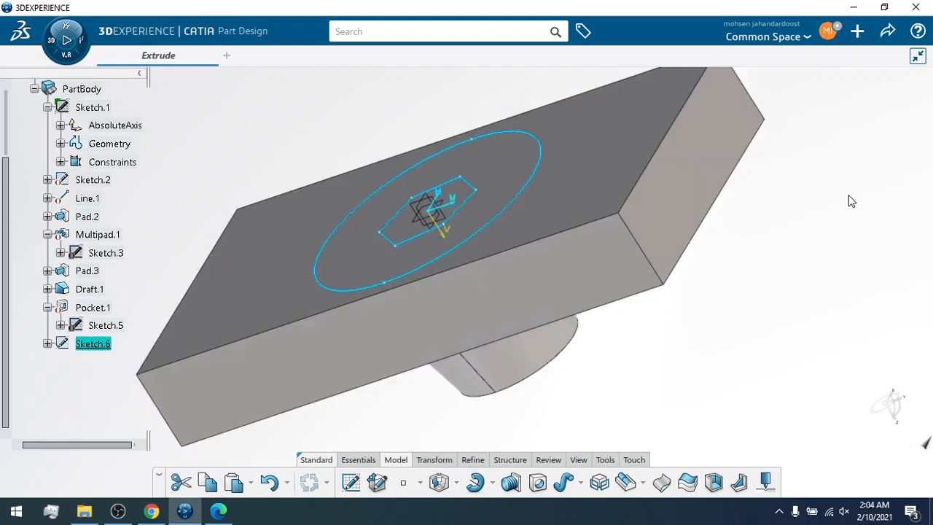
Start a drafted filleted pocket from Sketch.6 with inverted direction, the plate's large flat face as second limit, and all three fillets disabled.
{"action": "left_click", "coordinate": [357, 274]}
{"action": "left_click", "coordinate": [848, 192]}
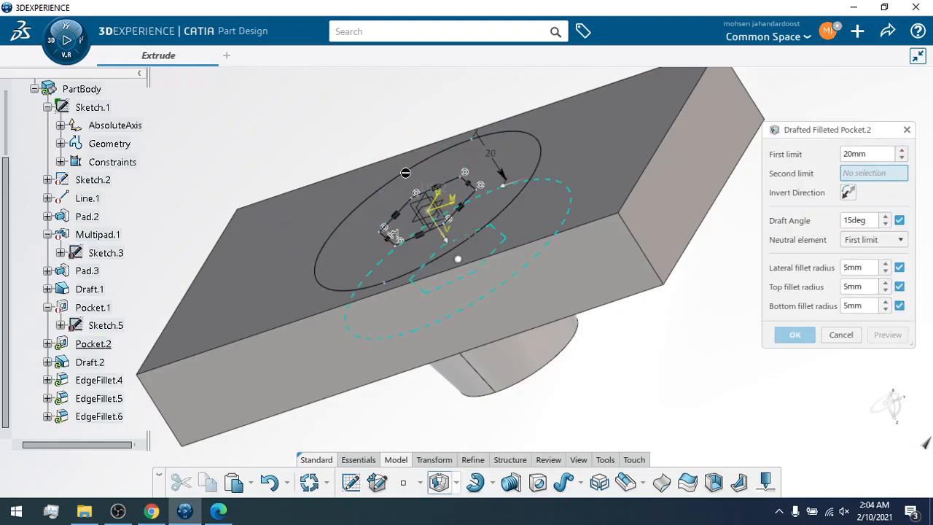
{"action": "left_click", "coordinate": [597, 156]}
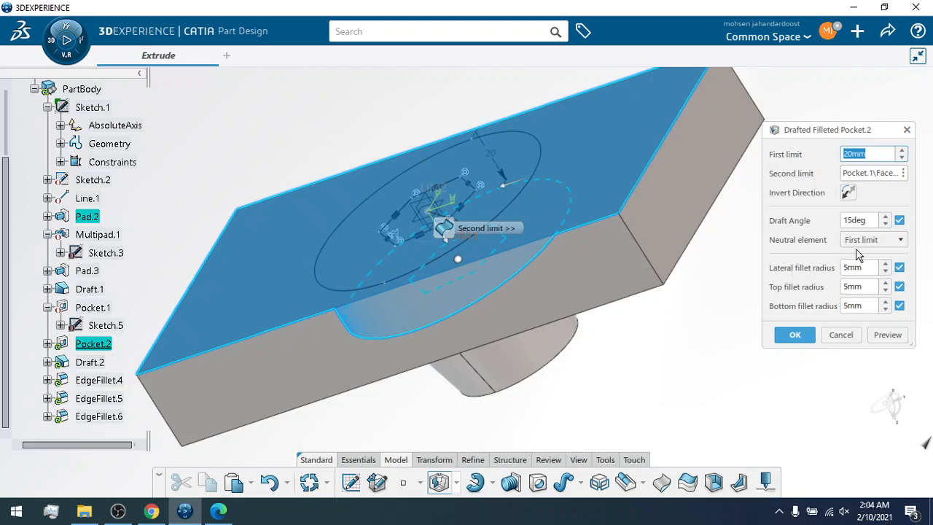
{"action": "left_click", "coordinate": [899, 267]}
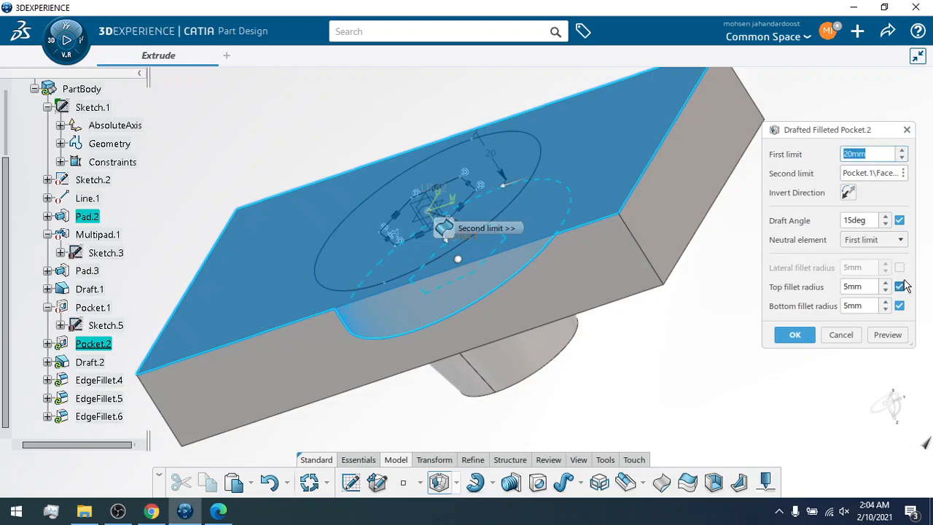
{"action": "left_click", "coordinate": [899, 286]}
{"action": "left_click", "coordinate": [899, 306]}
Preview the pocket with Second limit and with First limit as neutral element to compare the draft.
{"action": "left_click", "coordinate": [861, 240]}
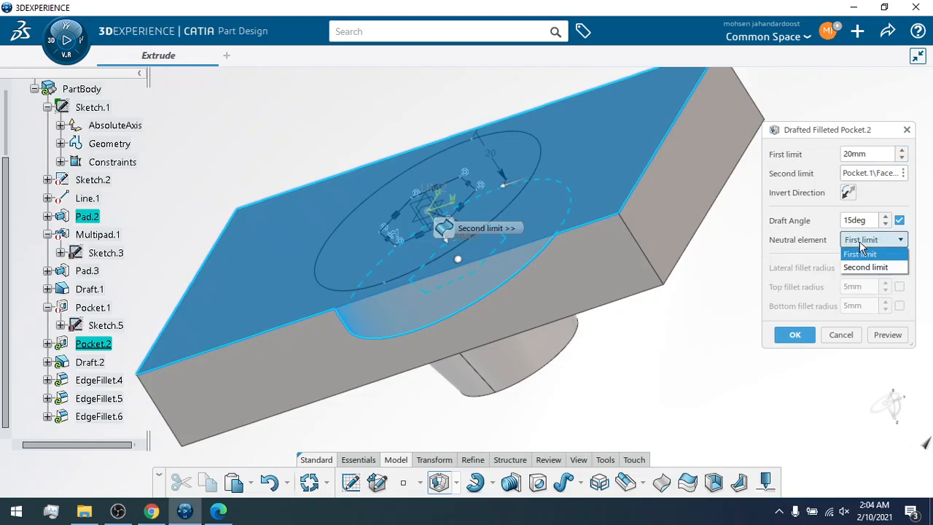
{"action": "left_click", "coordinate": [865, 267]}
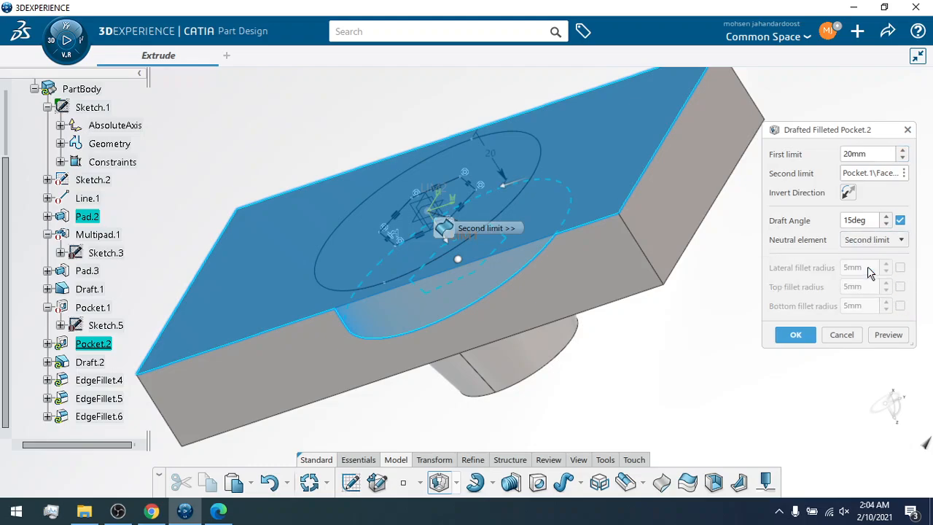
{"action": "left_click", "coordinate": [882, 336]}
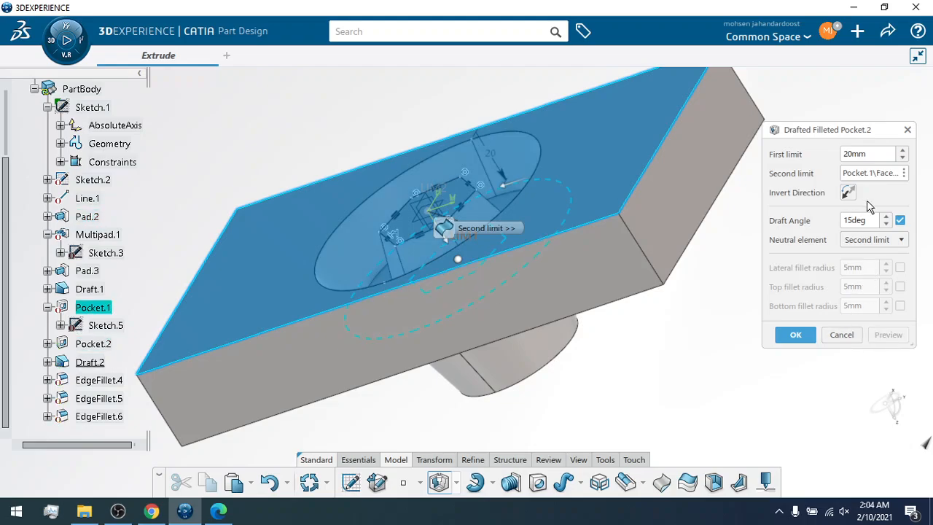
{"action": "left_click", "coordinate": [874, 239]}
{"action": "left_click", "coordinate": [860, 252]}
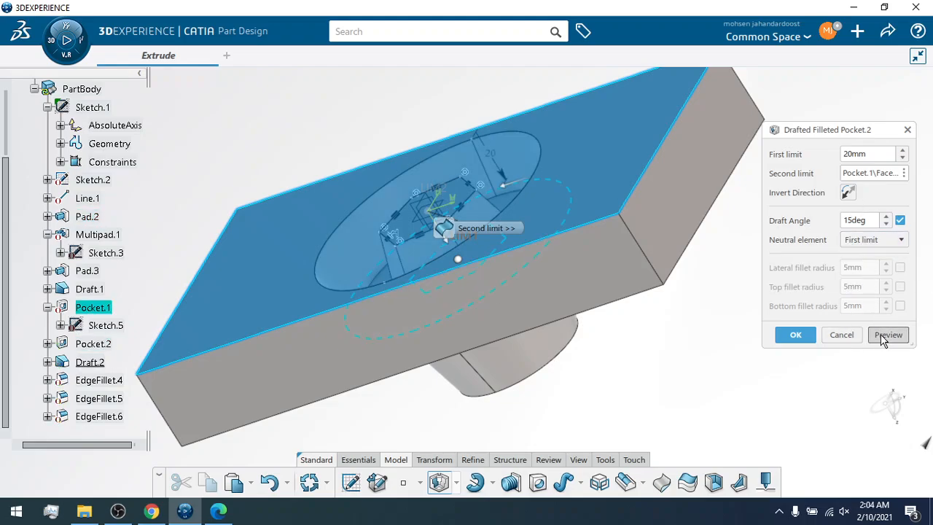
{"action": "left_click", "coordinate": [886, 336]}
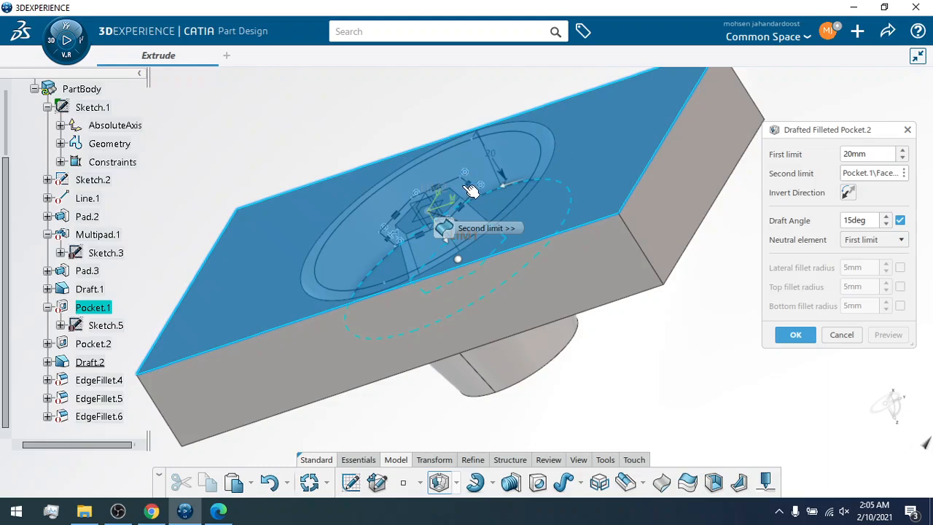
Set the neutral element to Second limit, preview the result and create the 20 mm deep drafted pocket.
{"action": "left_click", "coordinate": [854, 244]}
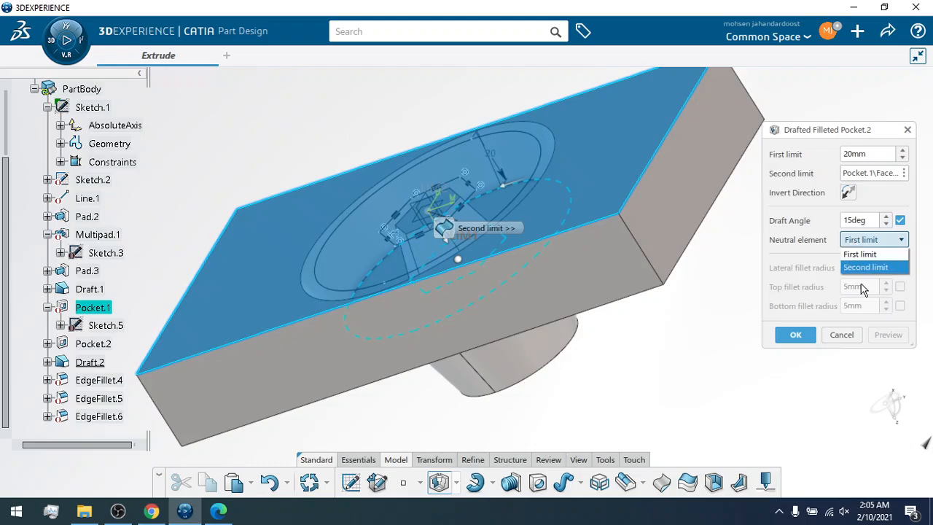
{"action": "left_click", "coordinate": [852, 268]}
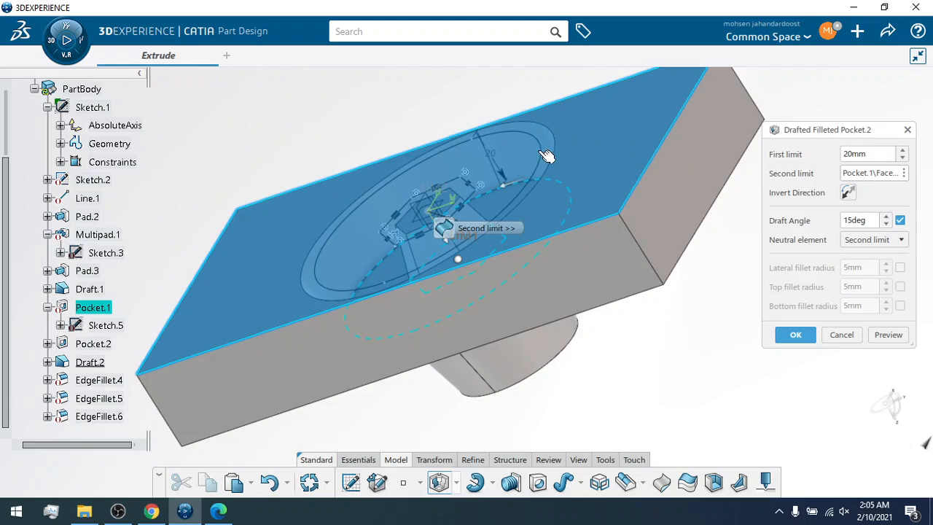
{"action": "left_click", "coordinate": [888, 335]}
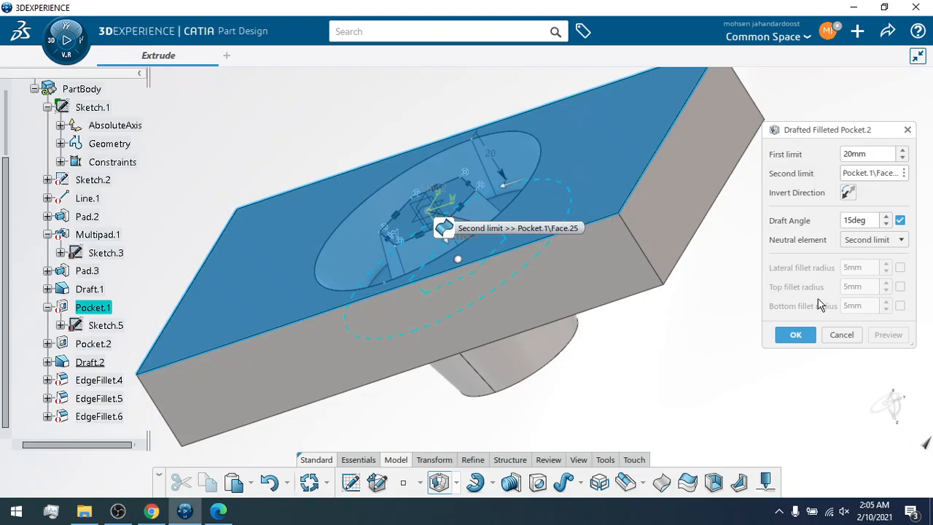
{"action": "left_click", "coordinate": [800, 334]}
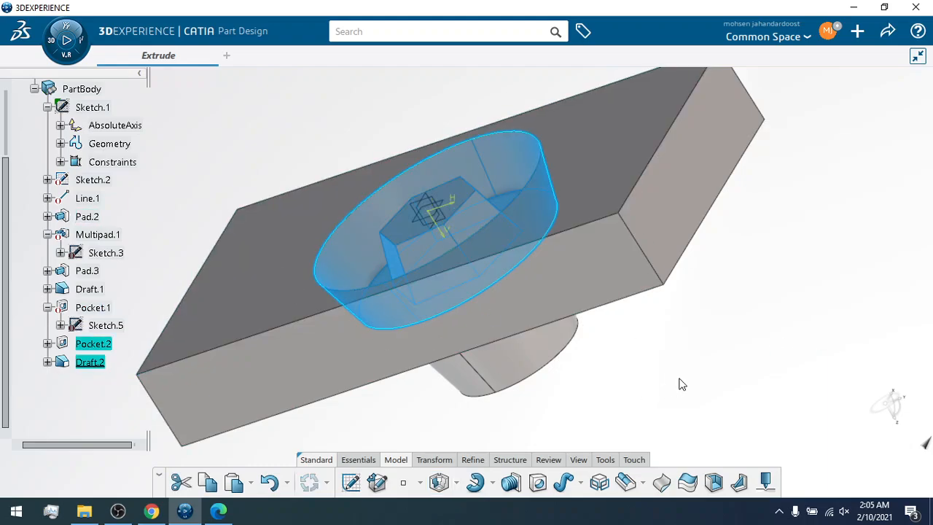
Section the part along the zx and yz planes to examine the pocket drafted from the second limit.
{"action": "left_click", "coordinate": [576, 464]}
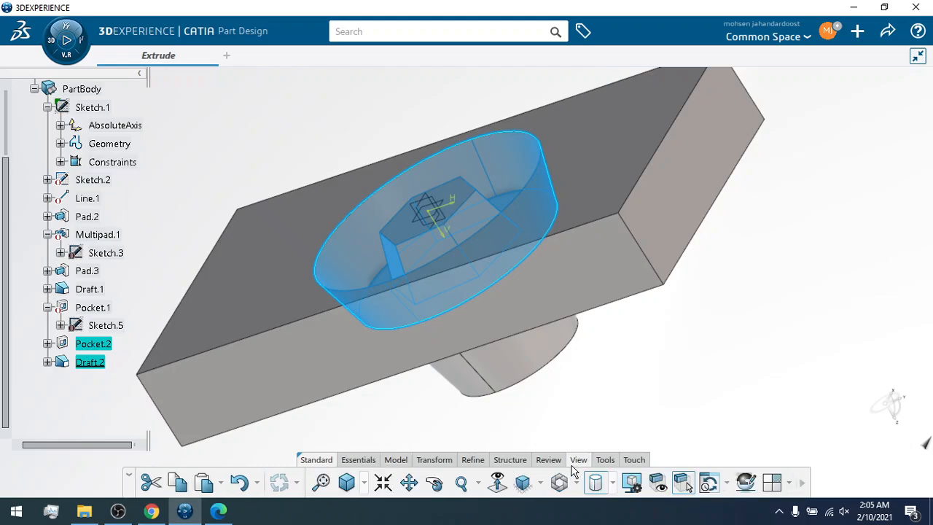
{"action": "left_click", "coordinate": [558, 462]}
{"action": "left_click", "coordinate": [518, 482]}
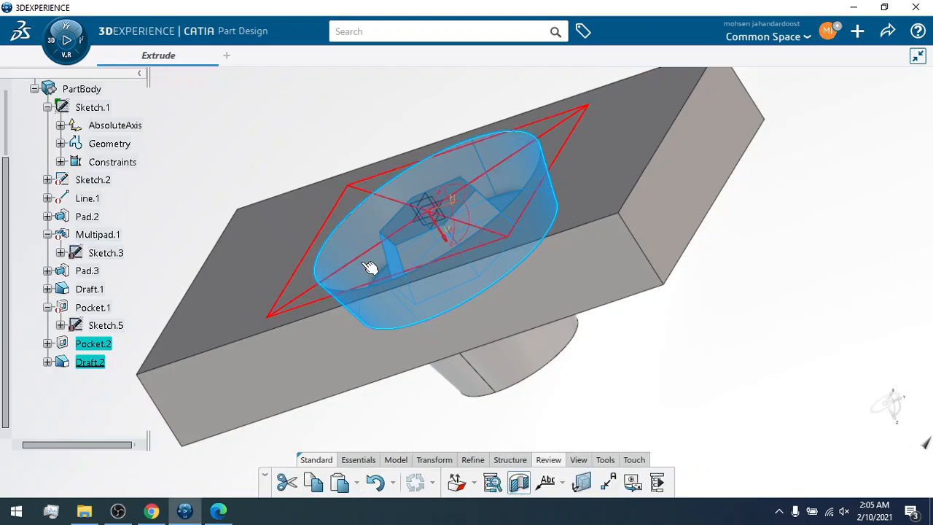
{"action": "scroll", "coordinate": [63, 177], "scroll_direction": "up", "scroll_amount": 3}
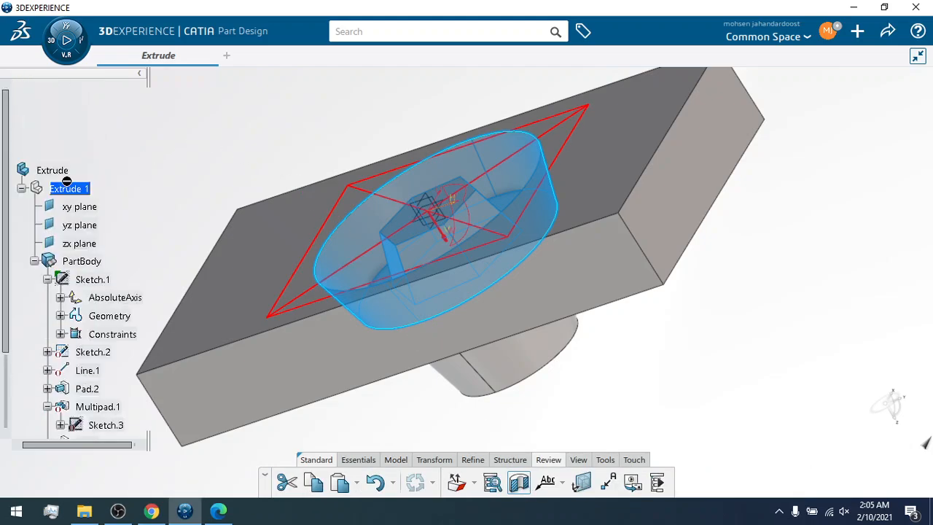
{"action": "left_click", "coordinate": [72, 245]}
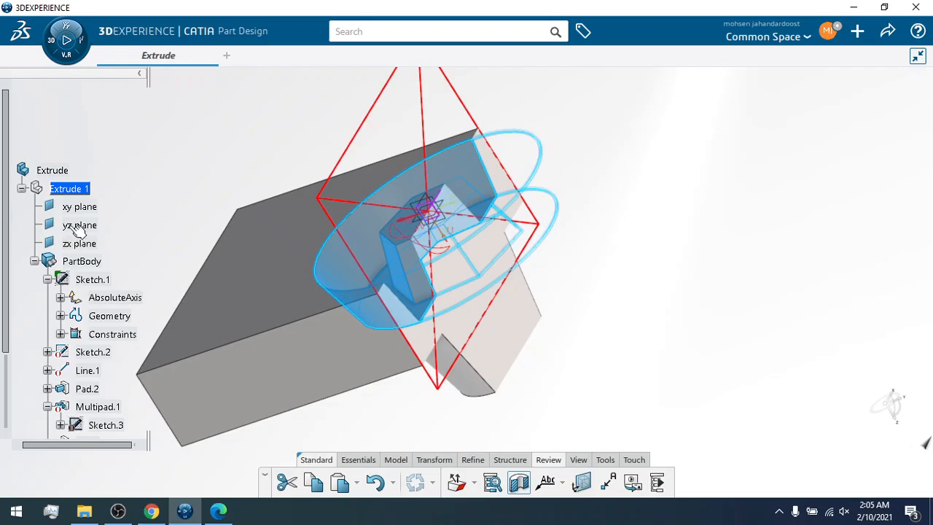
{"action": "left_click", "coordinate": [72, 226]}
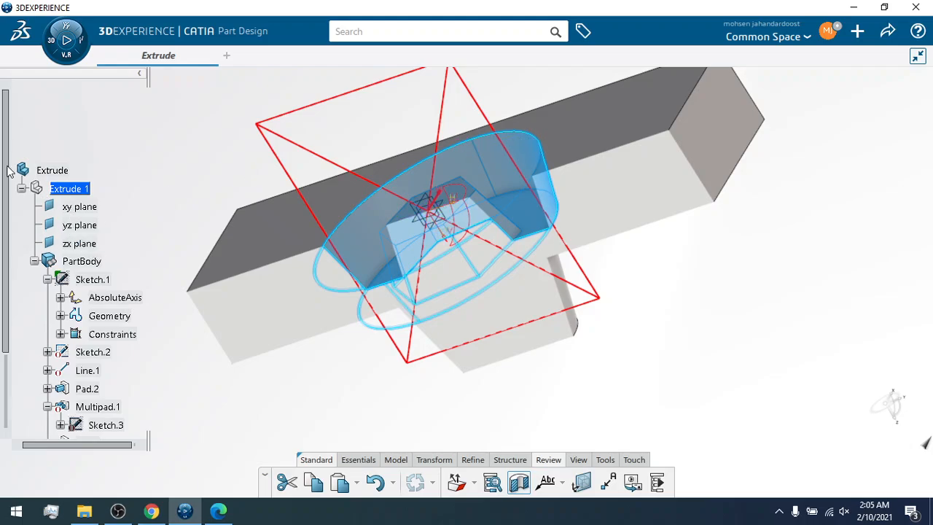
{"action": "scroll", "coordinate": [11, 191], "scroll_direction": "down", "scroll_amount": 1}
{"action": "scroll", "coordinate": [11, 192], "scroll_direction": "down", "scroll_amount": 1}
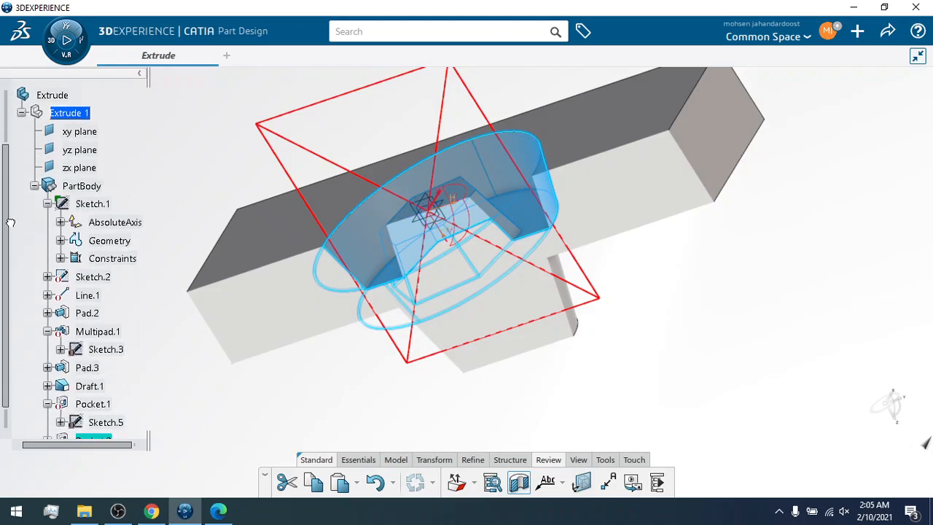
Close the section view and undo the pocket drafted from the second limit.
{"action": "left_click", "coordinate": [520, 493]}
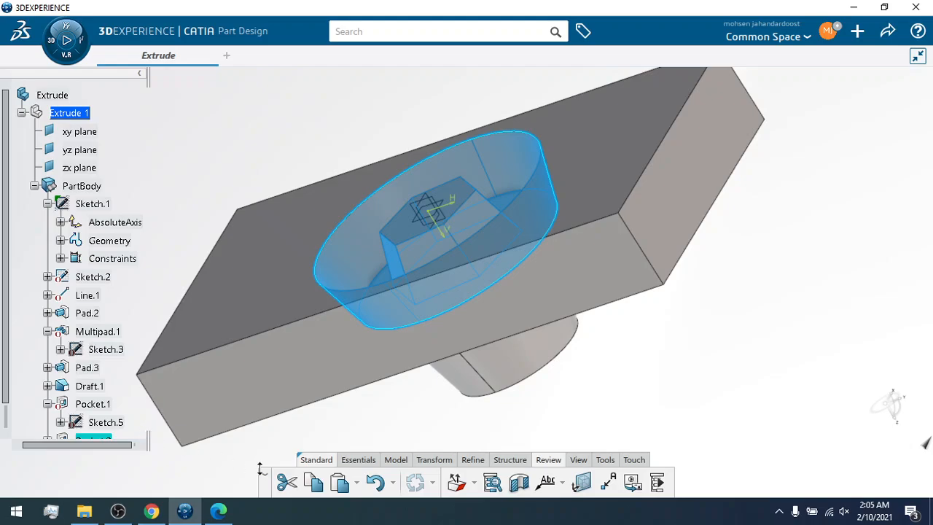
{"action": "left_click", "coordinate": [375, 482]}
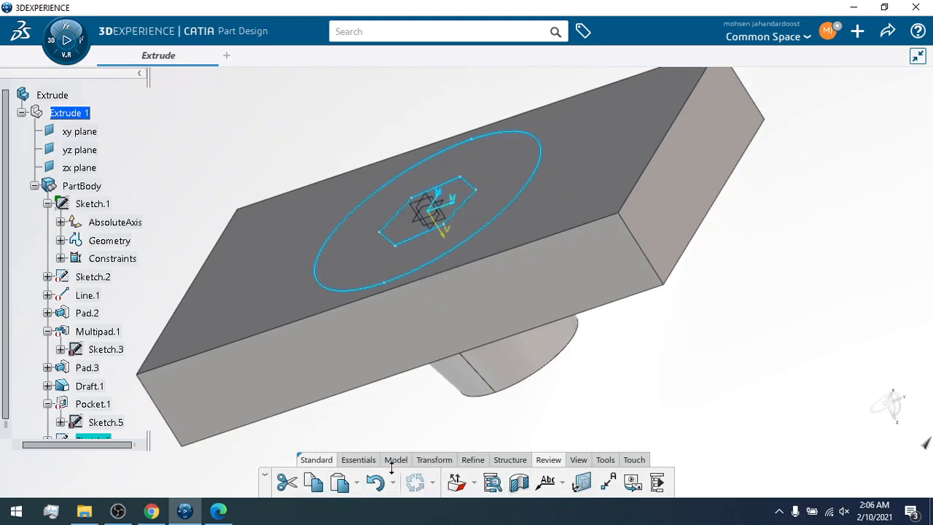
{"action": "left_click", "coordinate": [394, 461]}
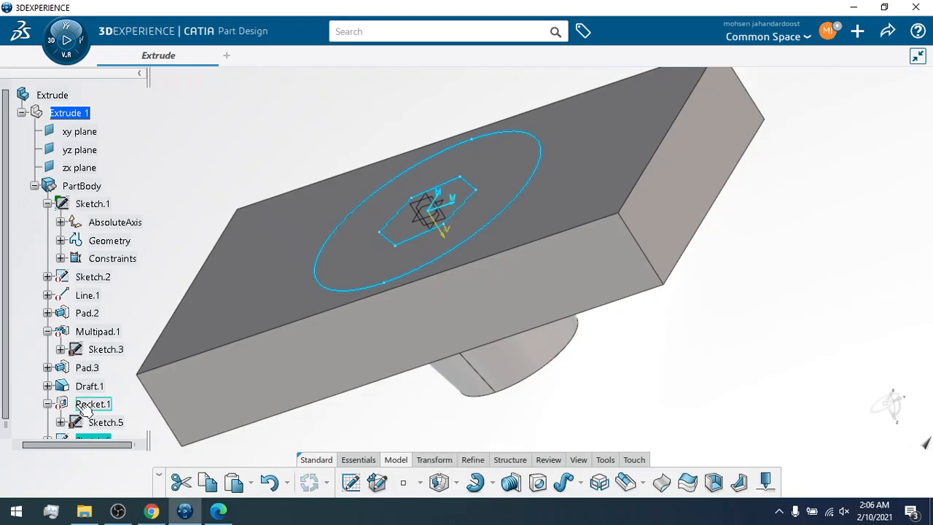
Start a 20 mm drafted filleted pocket from Sketch.6 without fillets, invert its direction and use the plate's sketched face as second limit.
{"action": "left_click_drag", "start_coordinate": [6, 381], "coordinate": [6, 393]}
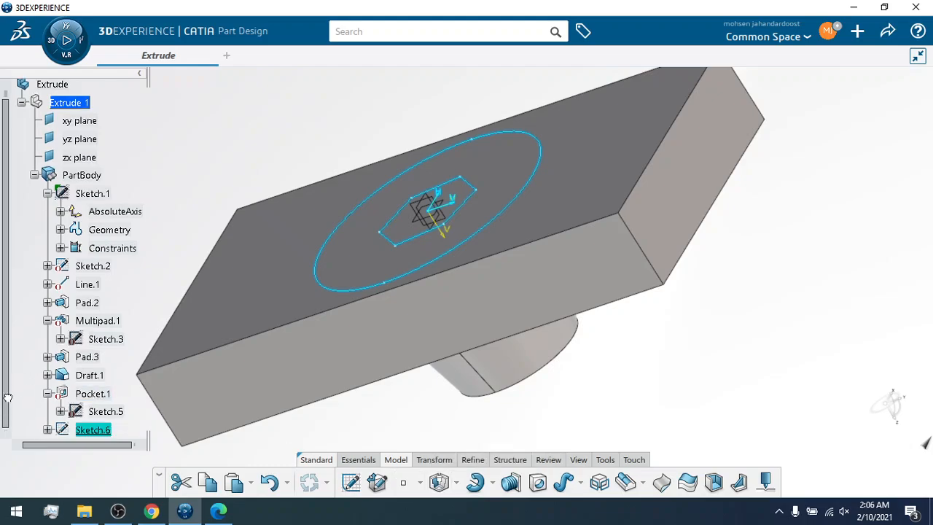
{"action": "left_click", "coordinate": [449, 485]}
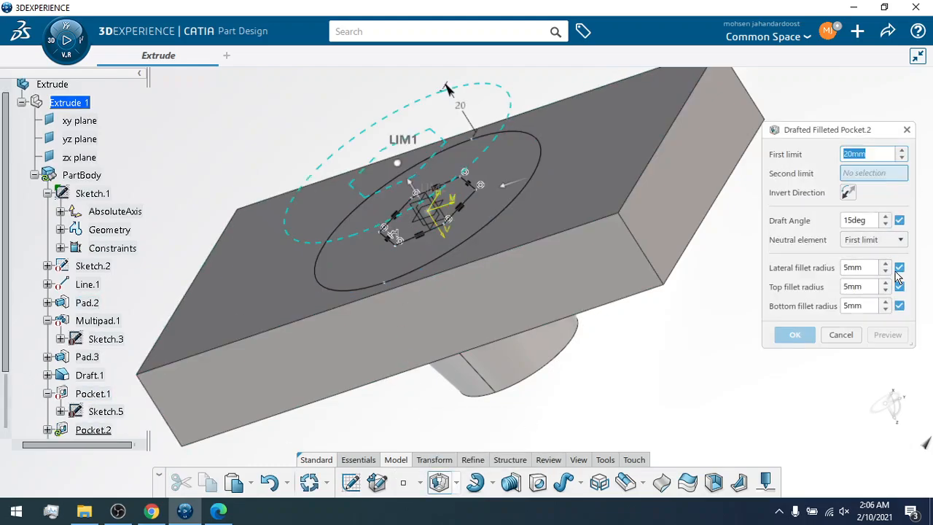
{"action": "left_click", "coordinate": [899, 268]}
{"action": "left_click", "coordinate": [899, 286]}
{"action": "left_click", "coordinate": [899, 305]}
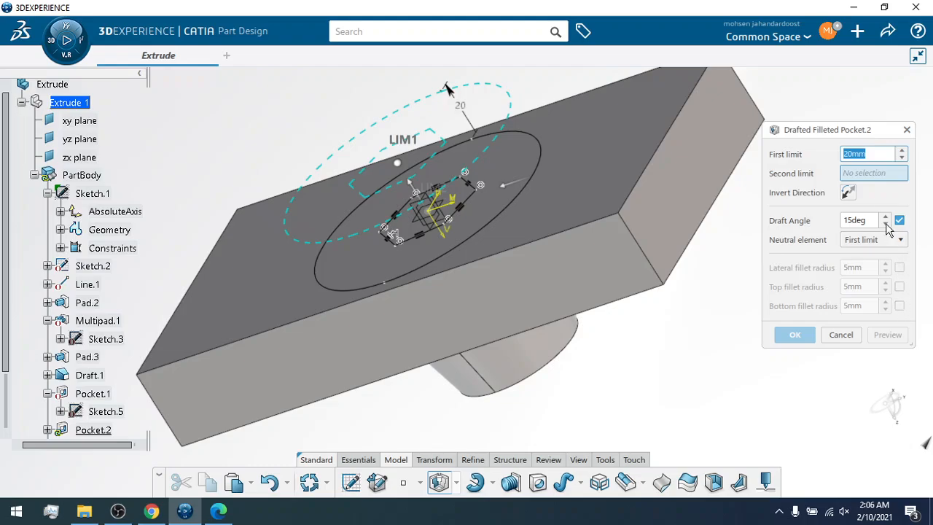
{"action": "left_click", "coordinate": [848, 195]}
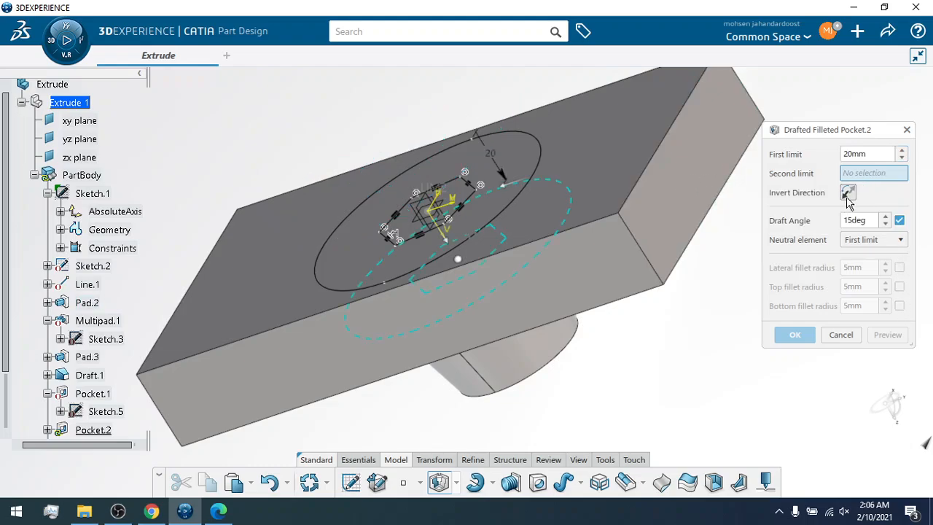
{"action": "left_click", "coordinate": [604, 168]}
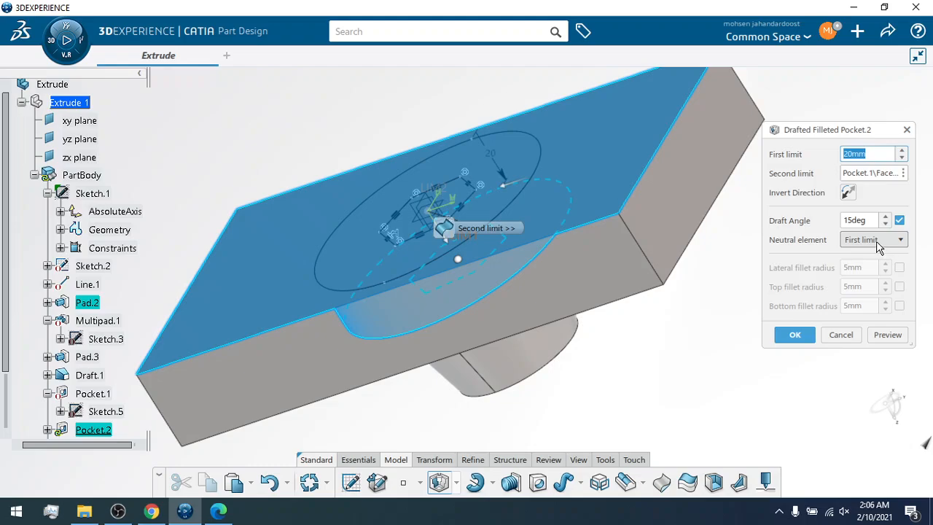
Preview the unfilleted 15° drafted pocket with Second limit and with First limit as the neutral element.
{"action": "left_click", "coordinate": [899, 240]}
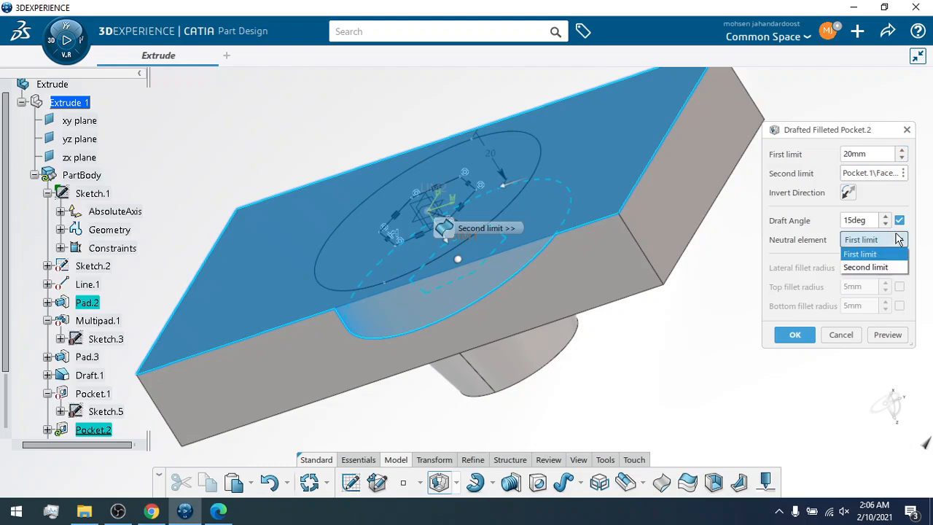
{"action": "left_click", "coordinate": [888, 267]}
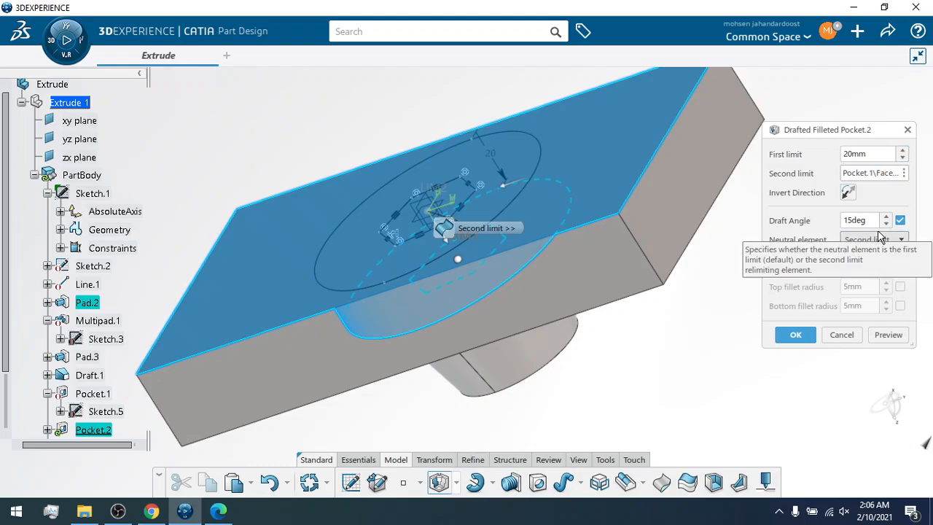
{"action": "left_click", "coordinate": [888, 334]}
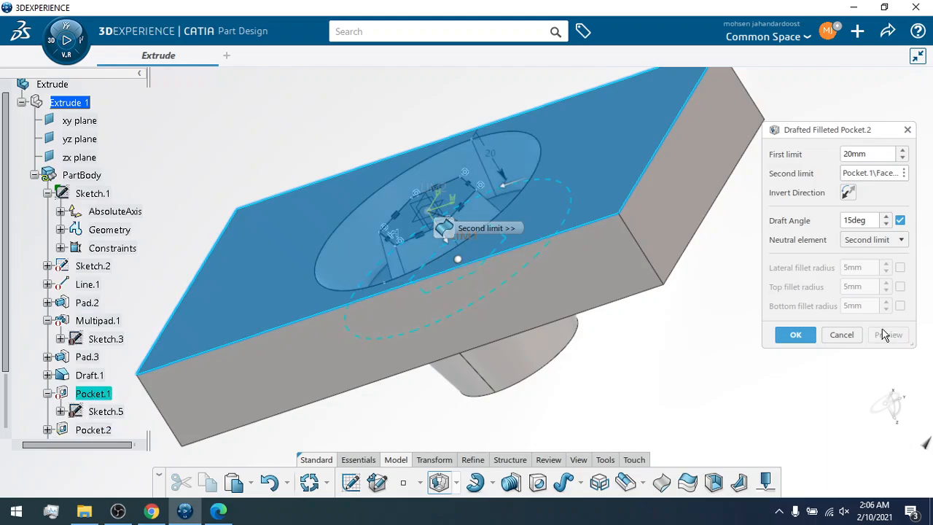
{"action": "left_click", "coordinate": [880, 241]}
{"action": "left_click", "coordinate": [874, 255]}
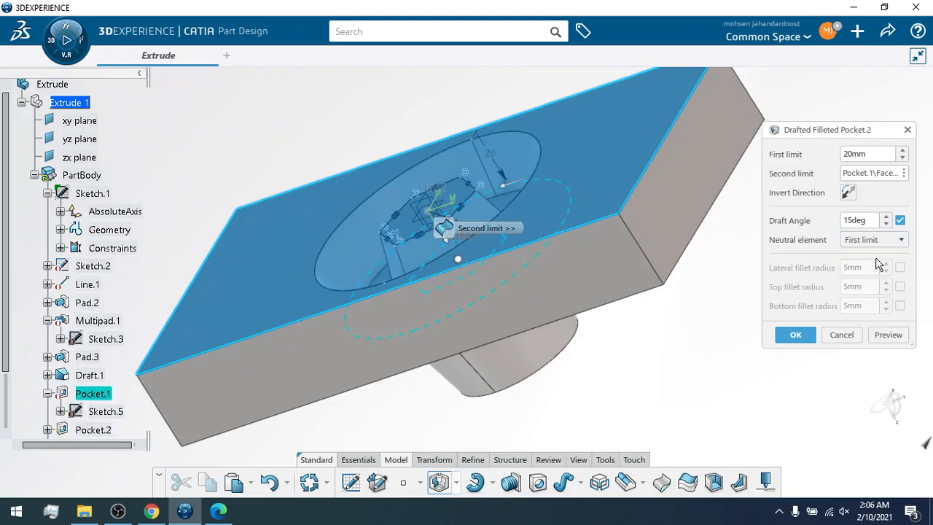
{"action": "left_click", "coordinate": [883, 336]}
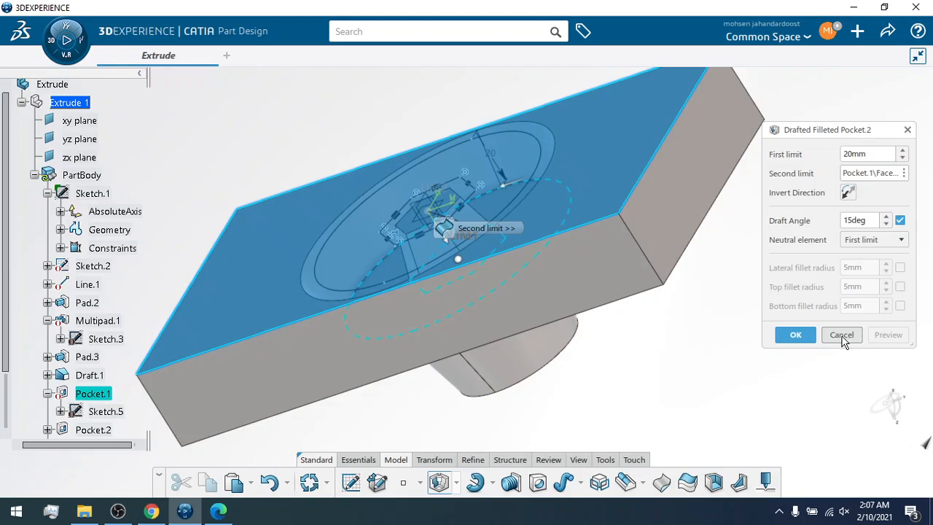
Enable 5 mm lateral, top and bottom fillets, preview the result and create the drafted filleted pocket.
{"action": "left_click", "coordinate": [899, 268]}
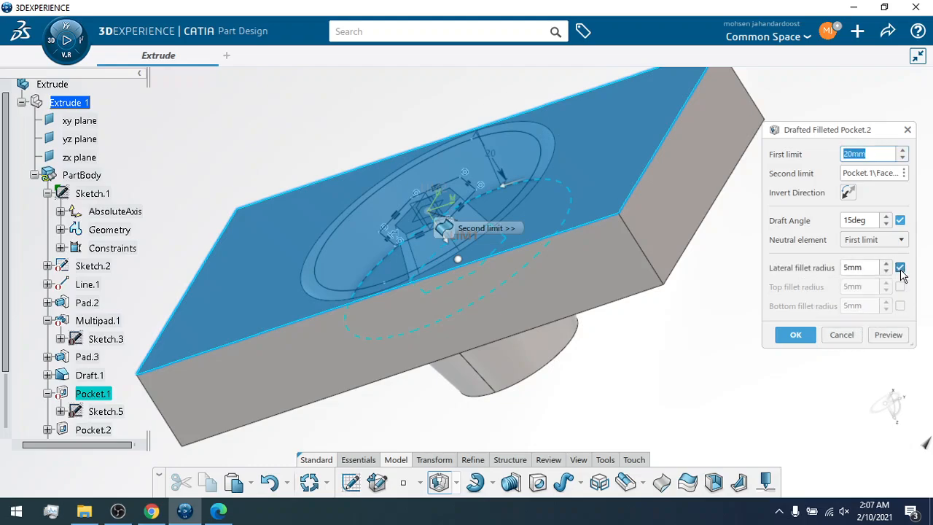
{"action": "left_click", "coordinate": [900, 286]}
{"action": "left_click", "coordinate": [900, 306]}
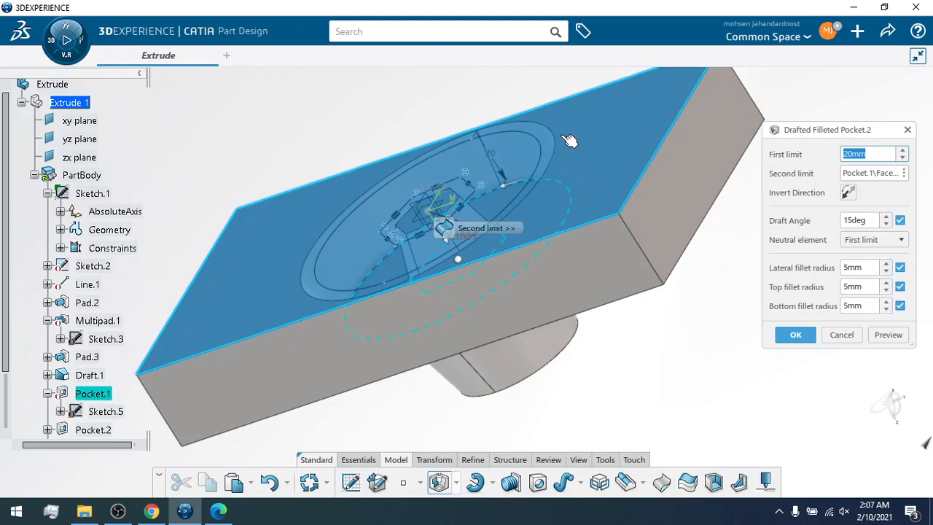
{"action": "left_click", "coordinate": [888, 334]}
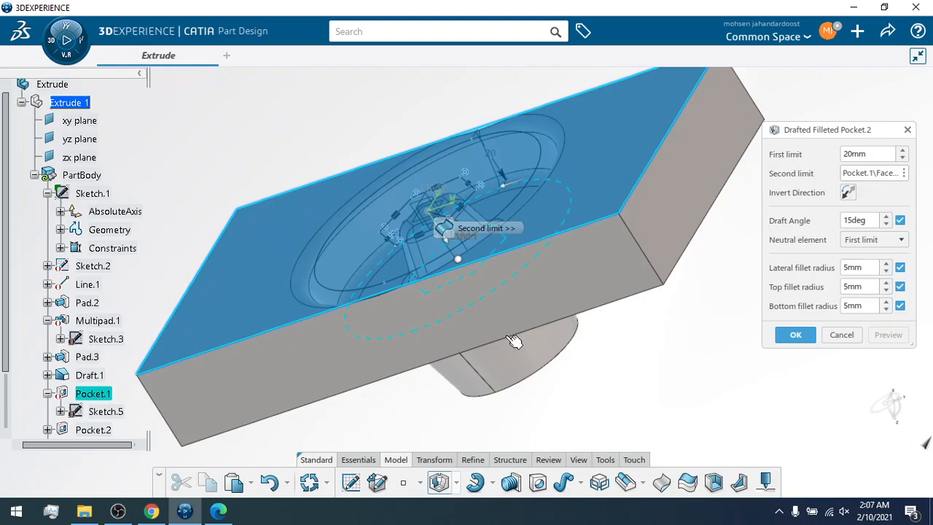
{"action": "left_click", "coordinate": [795, 334]}
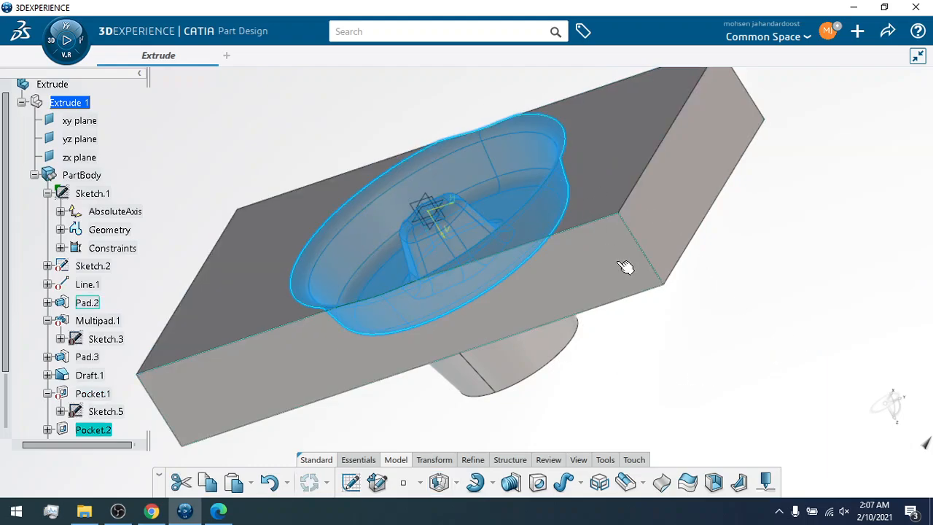
Undo the drafted filleted pocket made from Sketch.6.
{"action": "left_click", "coordinate": [655, 314]}
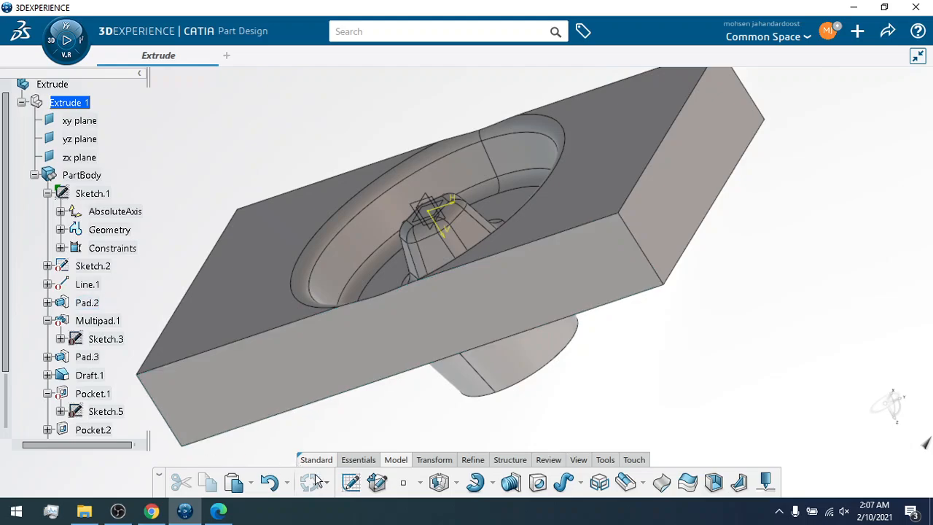
{"action": "left_click", "coordinate": [271, 482]}
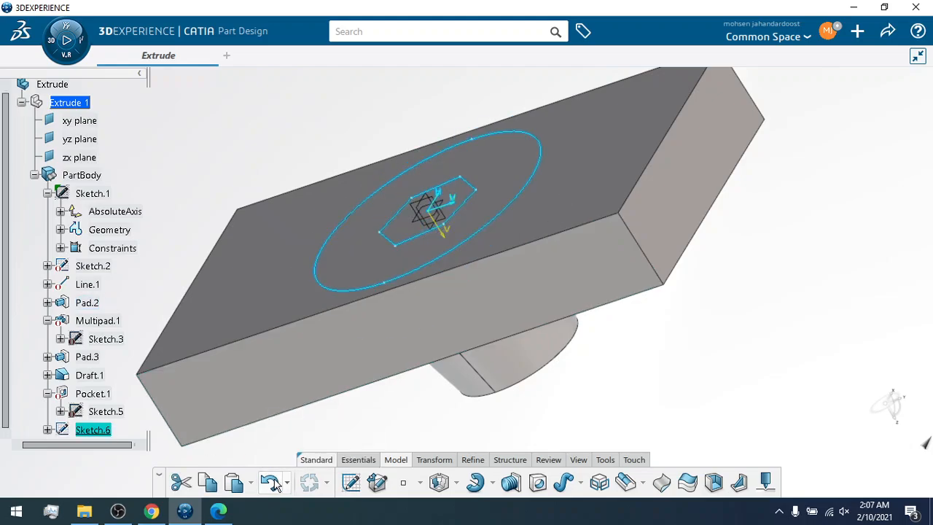
{"action": "left_click", "coordinate": [405, 428]}
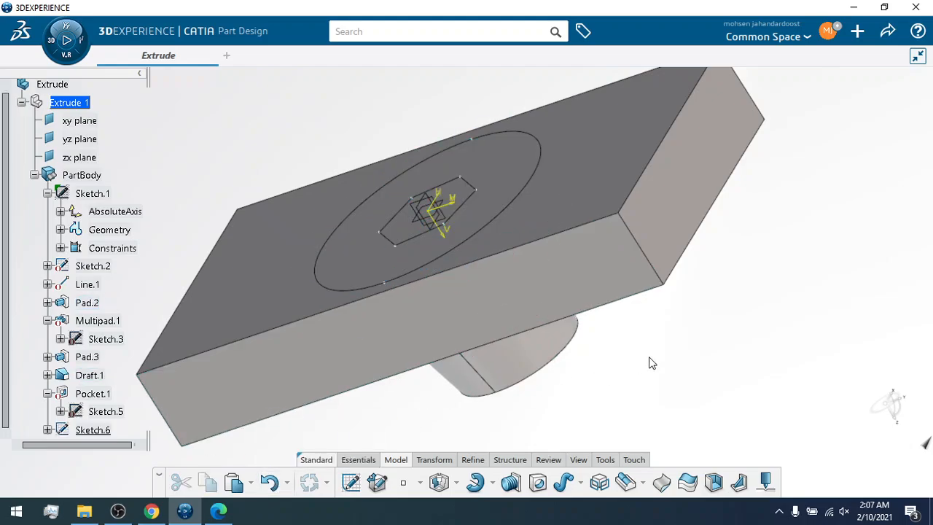
Turn the part so the tapered boss faces up and hide Sketch.6.
{"action": "middle_click_drag", "start_coordinate": [645, 270], "coordinate": [643, 294], "text": "ctrl"}
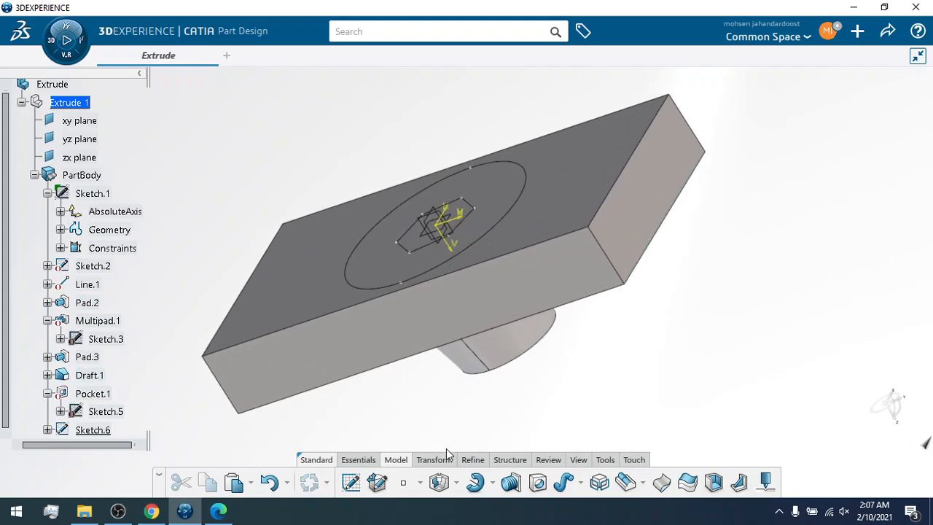
{"action": "mouse_move", "coordinate": [448, 413]}
{"action": "middle_mouse_down", "text": "ctrl"}
{"action": "mouse_move", "coordinate": [420, 312]}
{"action": "mouse_move", "coordinate": [452, 429]}
{"action": "middle_mouse_up", "text": "ctrl"}
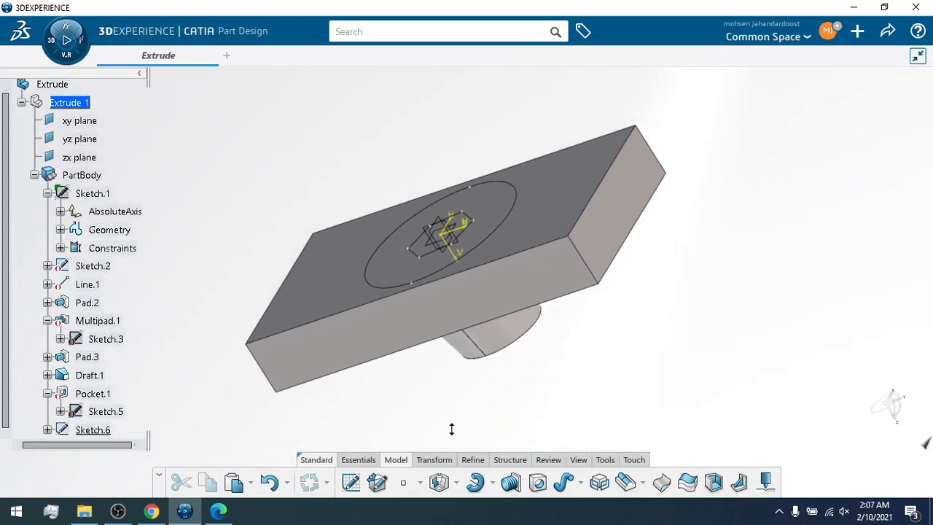
{"action": "left_click", "coordinate": [579, 459]}
{"action": "left_click", "coordinate": [435, 483]}
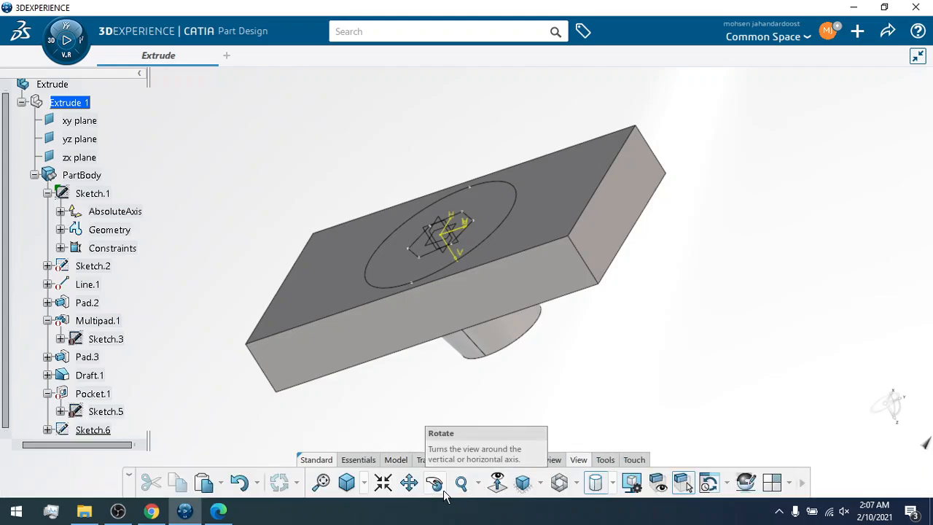
{"action": "left_click_drag", "start_coordinate": [413, 405], "coordinate": [376, 158]}
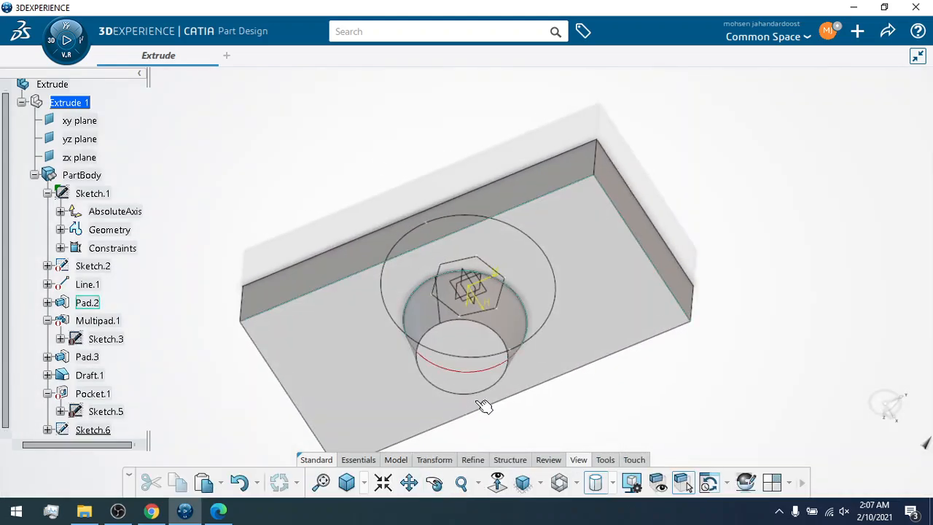
{"action": "left_click_drag", "start_coordinate": [438, 433], "coordinate": [385, 143]}
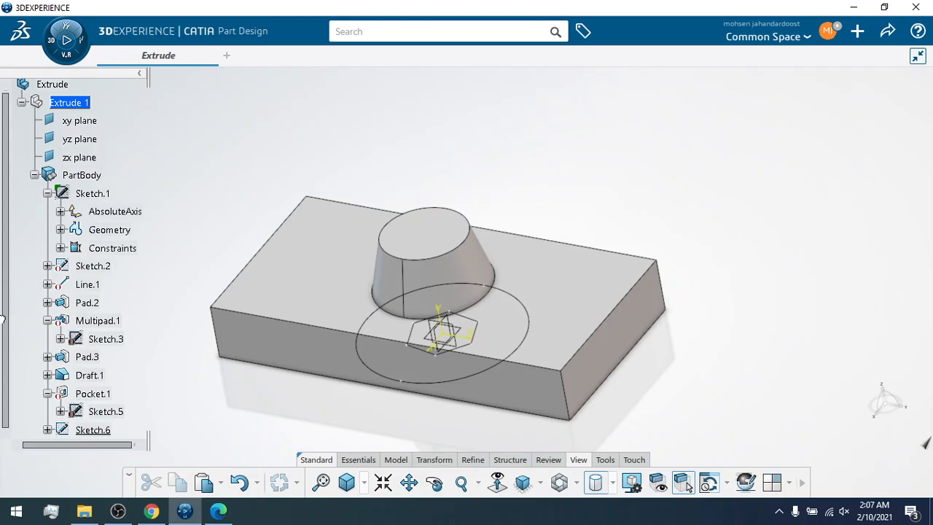
{"action": "mouse_move", "coordinate": [454, 405]}
{"action": "middle_mouse_down", "text": "ctrl"}
{"action": "mouse_move", "coordinate": [454, 387]}
{"action": "mouse_move", "coordinate": [449, 420]}
{"action": "middle_mouse_up", "text": "ctrl"}
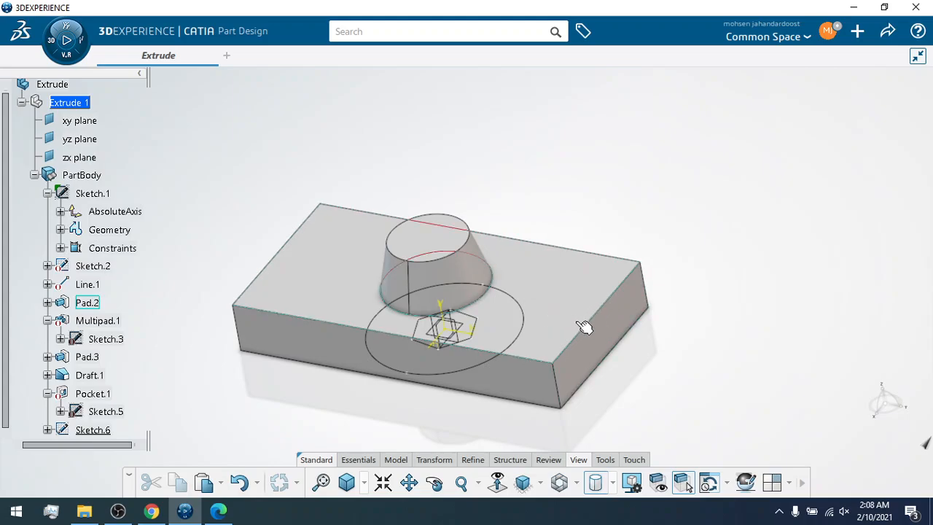
{"action": "left_click", "coordinate": [87, 430]}
{"action": "right_click", "coordinate": [85, 431]}
{"action": "mouse_move", "coordinate": [148, 421]}
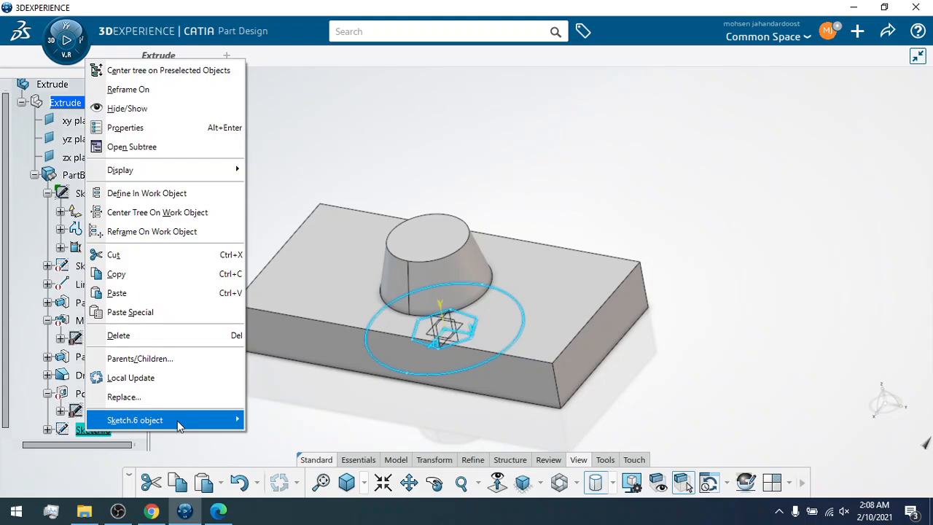
{"action": "mouse_move", "coordinate": [177, 420]}
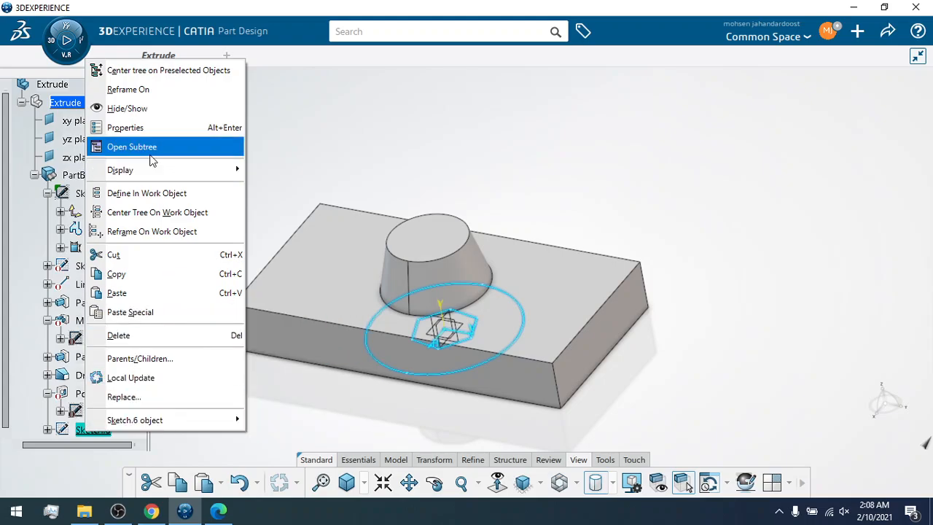
{"action": "left_click", "coordinate": [128, 107]}
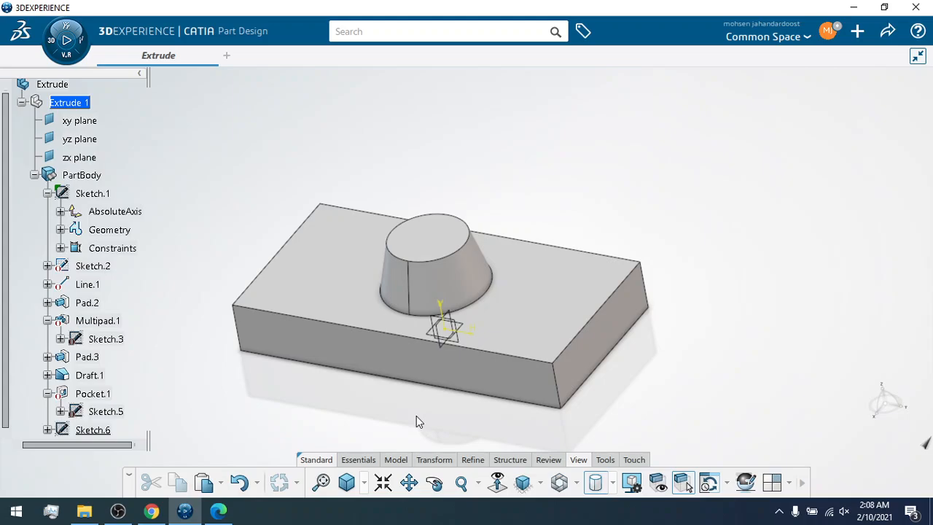
{"action": "mouse_move", "coordinate": [430, 393]}
{"action": "middle_mouse_down"}
{"action": "mouse_move", "coordinate": [440, 371]}
{"action": "mouse_move", "coordinate": [440, 400]}
{"action": "middle_mouse_up"}
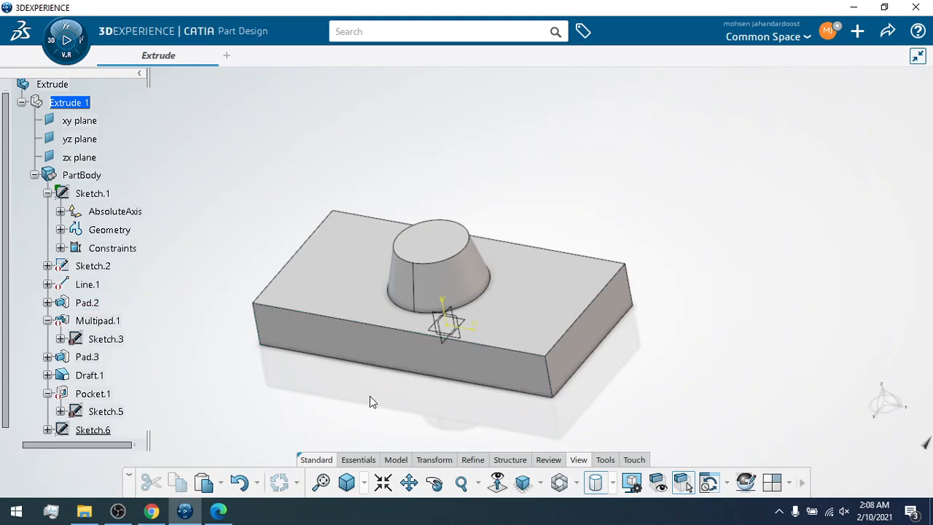
{"action": "left_click", "coordinate": [393, 462]}
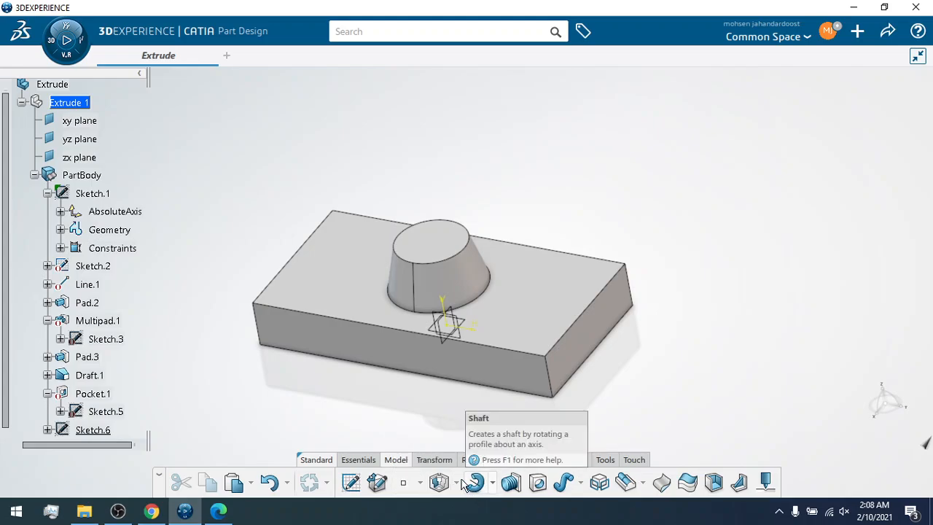
{"action": "left_click", "coordinate": [420, 483]}
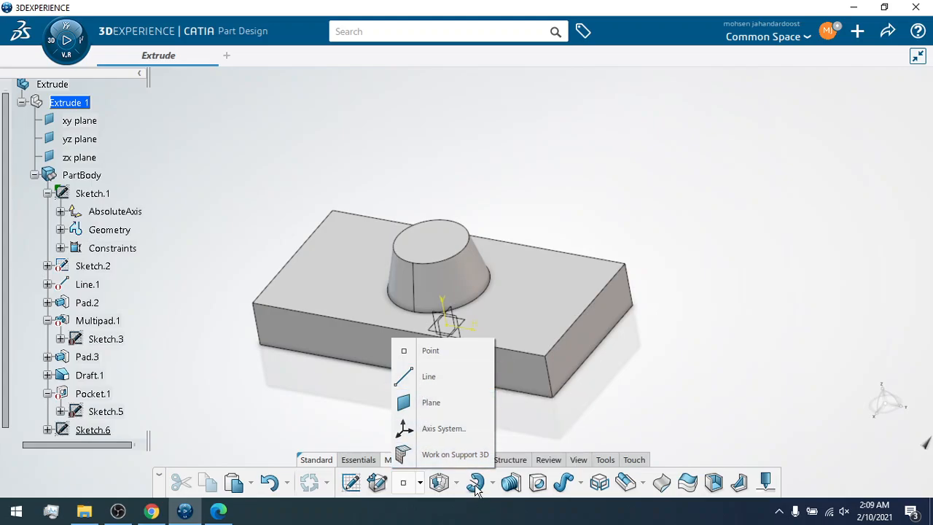
{"action": "left_click", "coordinate": [512, 431]}
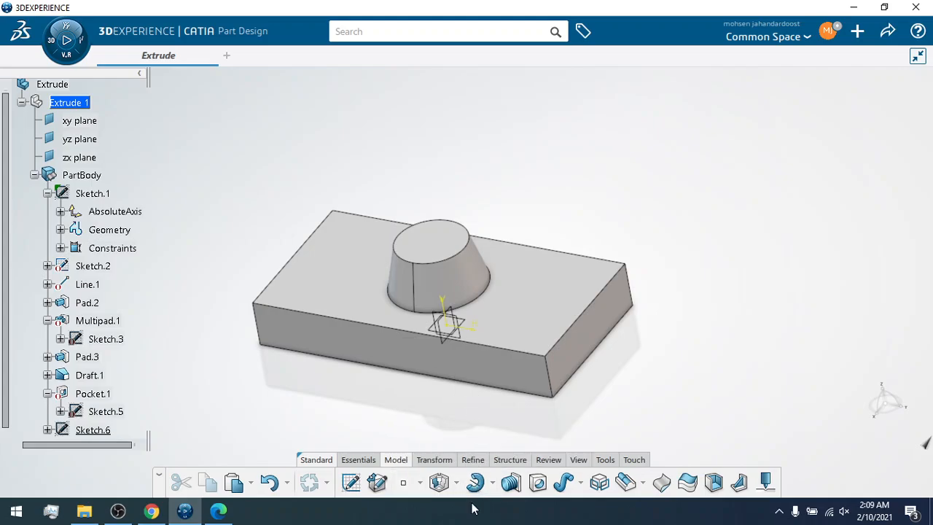
{"action": "left_click", "coordinate": [420, 483]}
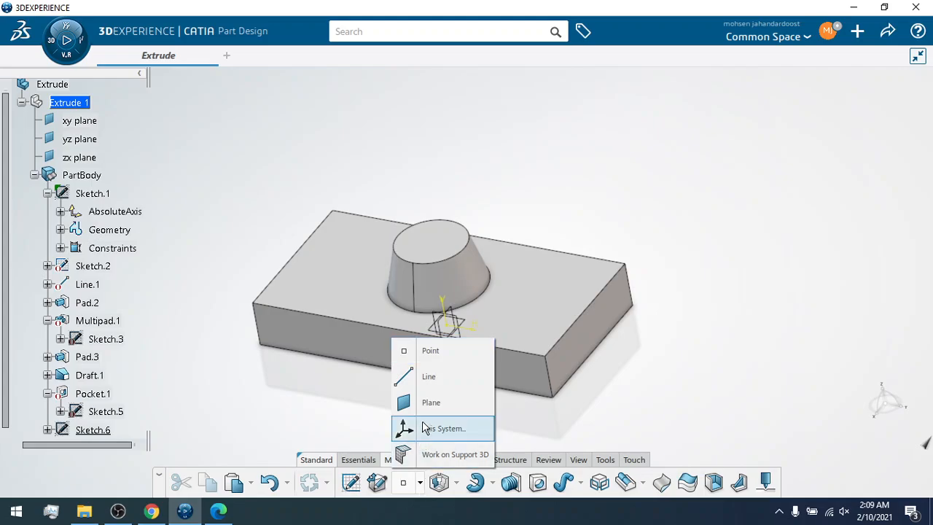
{"action": "left_click", "coordinate": [346, 408]}
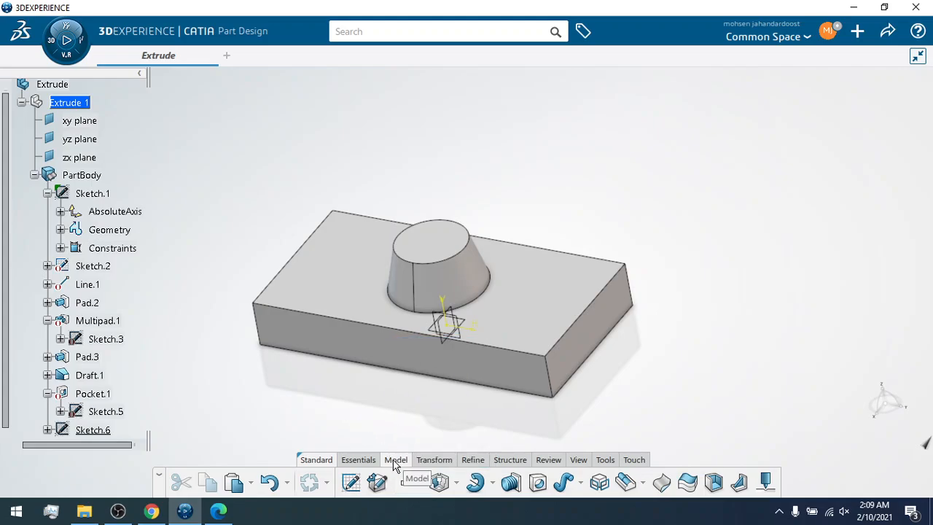
Start a reference plane of type Offset from plane with the block's top face as its reference.
{"action": "left_click", "coordinate": [420, 484]}
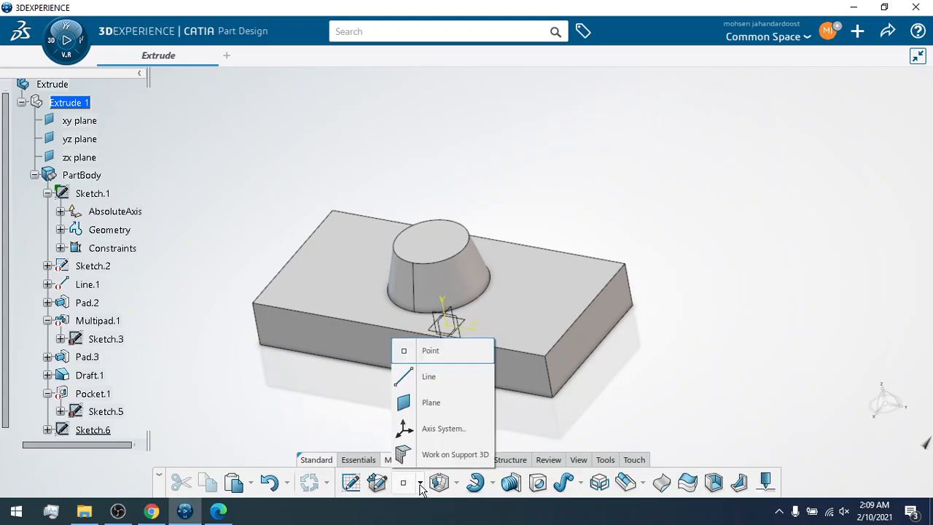
{"action": "left_click", "coordinate": [421, 405]}
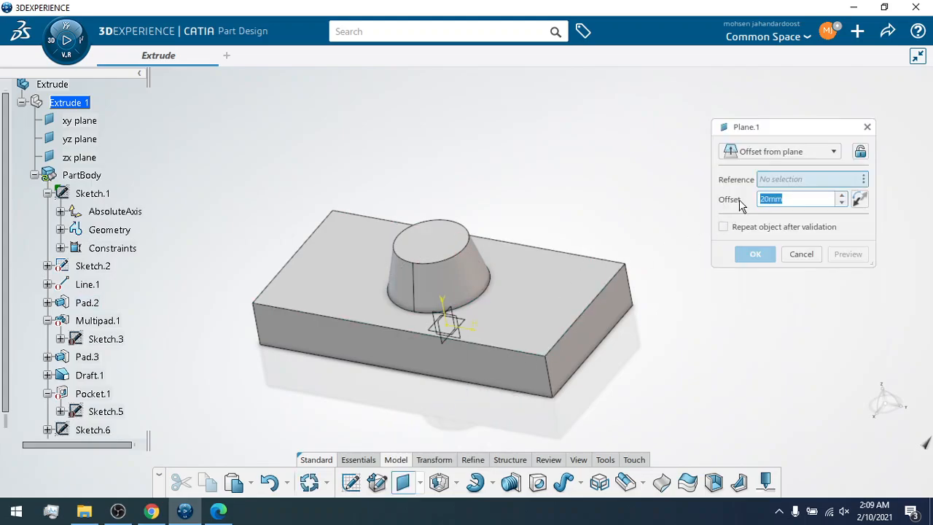
{"action": "left_click", "coordinate": [827, 152]}
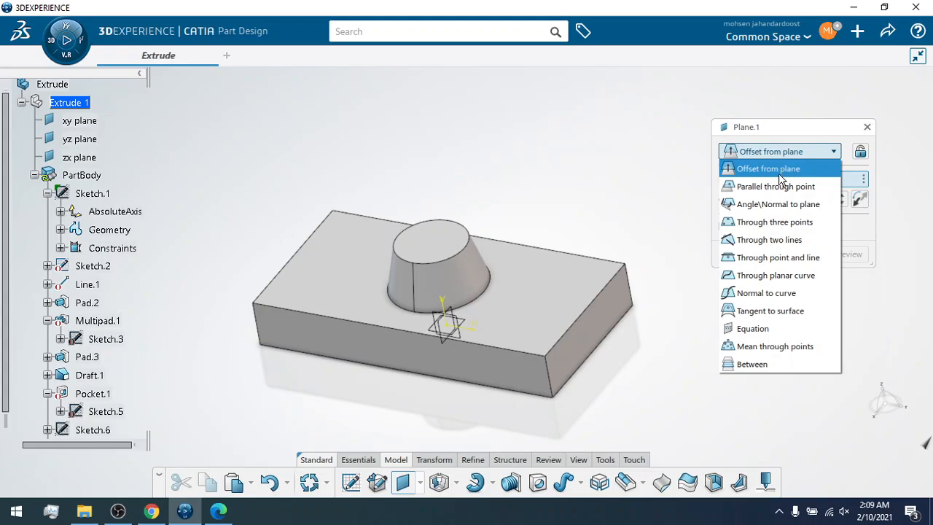
{"action": "left_click", "coordinate": [561, 289]}
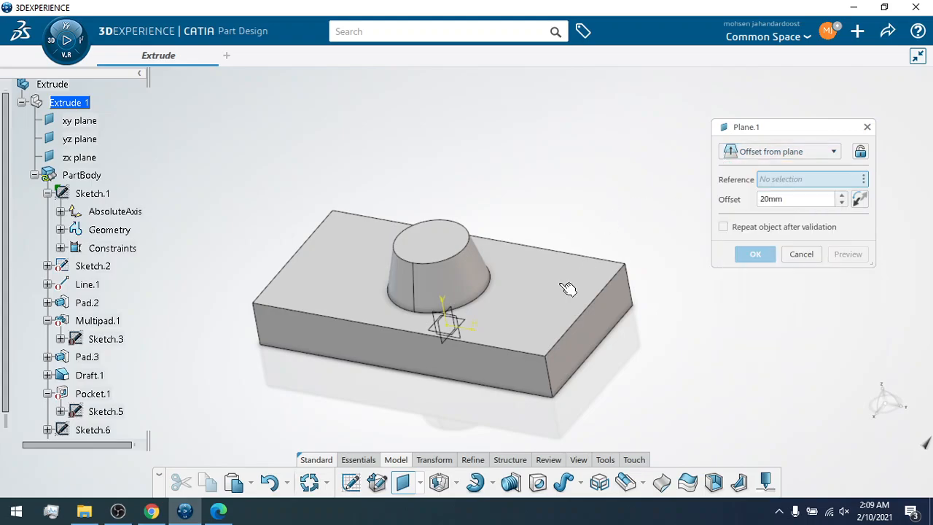
{"action": "left_click", "coordinate": [580, 291]}
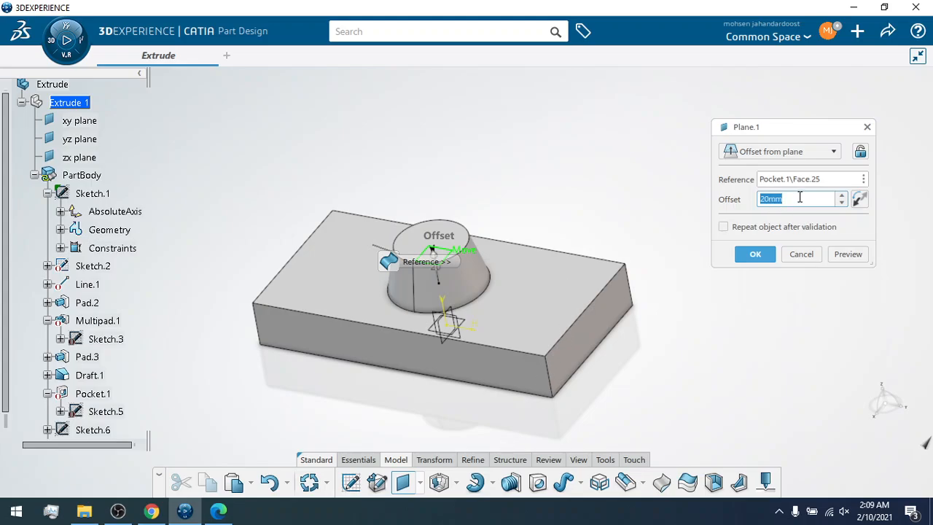
{"action": "middle_click_drag", "start_coordinate": [590, 421], "coordinate": [591, 379]}
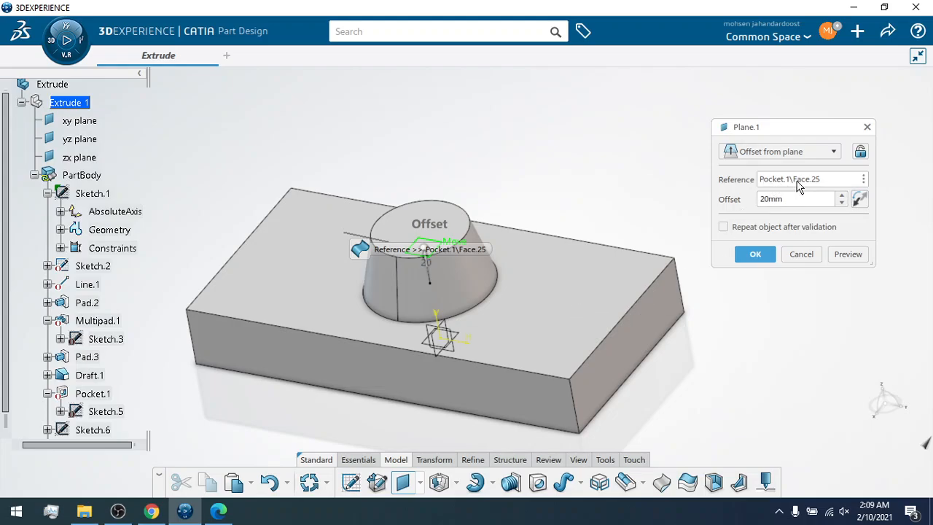
Switch the plane type to Angle\Normal to plane and create it at 45° to the top face about the block's short top edge.
{"action": "left_click", "coordinate": [829, 152]}
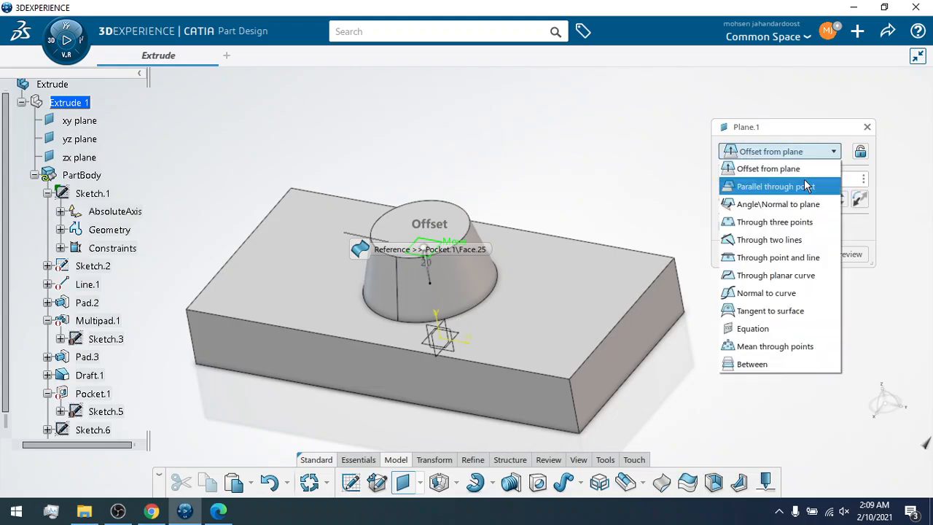
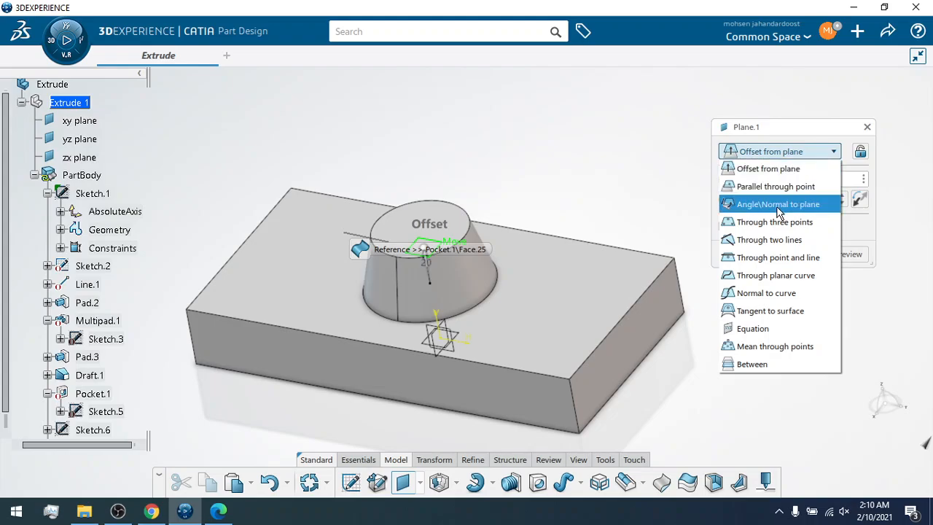
{"action": "left_click", "coordinate": [778, 210]}
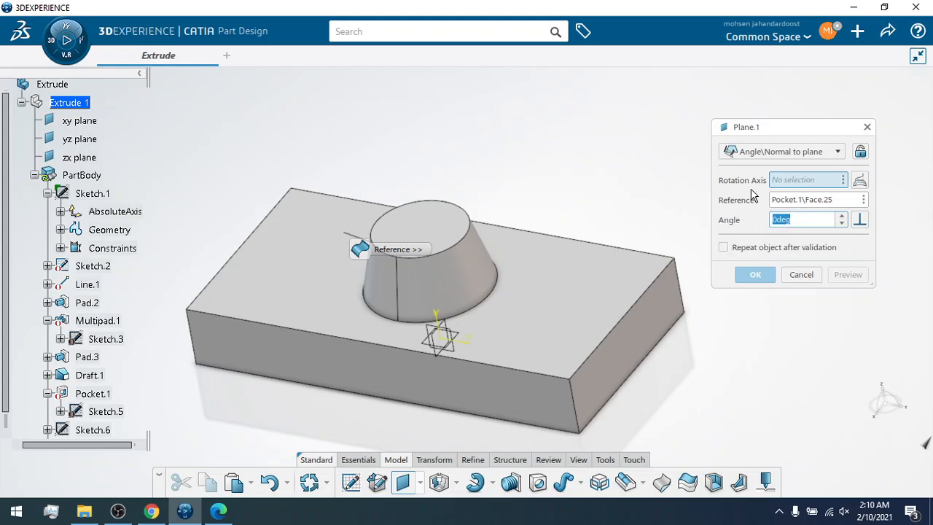
{"action": "left_click", "coordinate": [645, 304]}
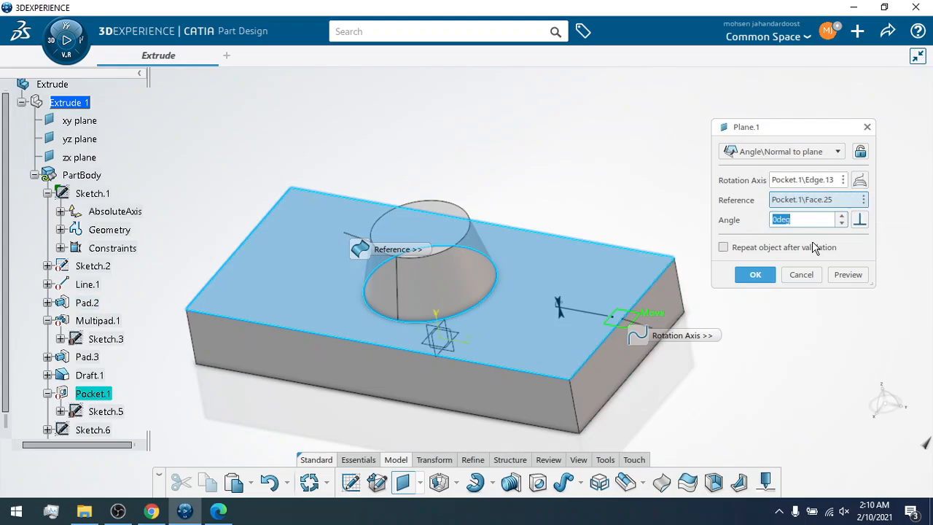
{"action": "type", "text": "45"}
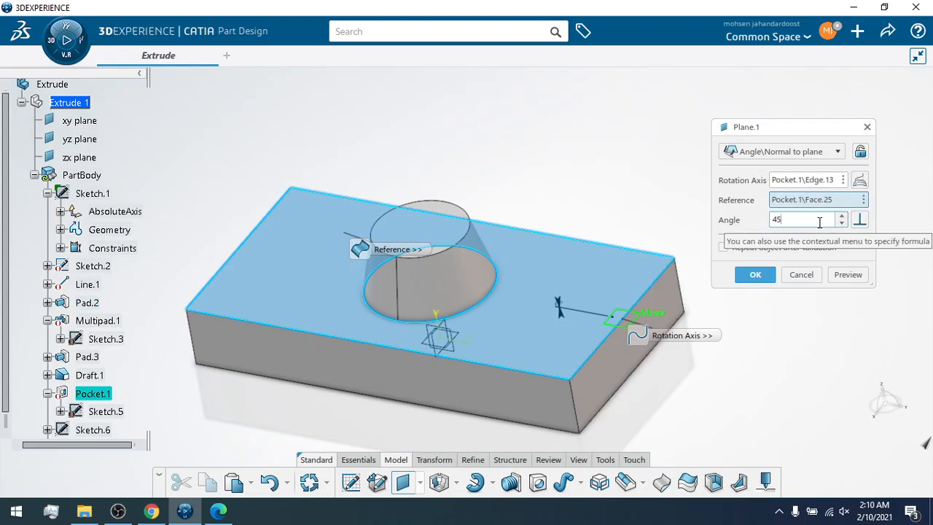
{"action": "left_click", "coordinate": [850, 283]}
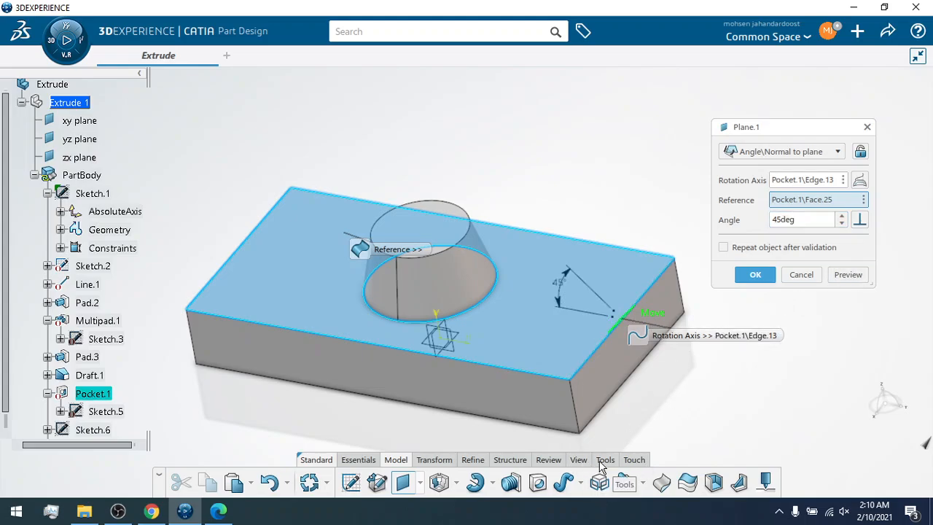
{"action": "left_click", "coordinate": [578, 459]}
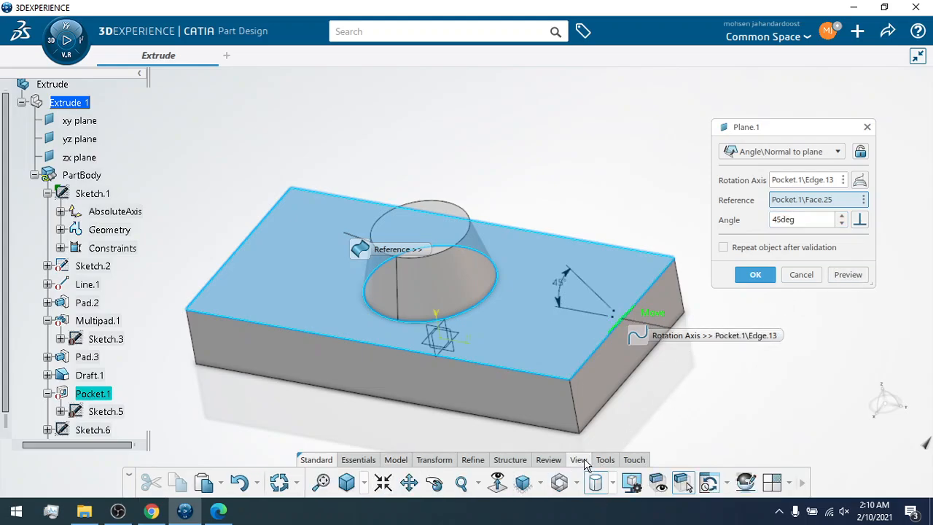
{"action": "left_click", "coordinate": [435, 483]}
{"action": "left_click_drag", "start_coordinate": [451, 406], "coordinate": [573, 388]}
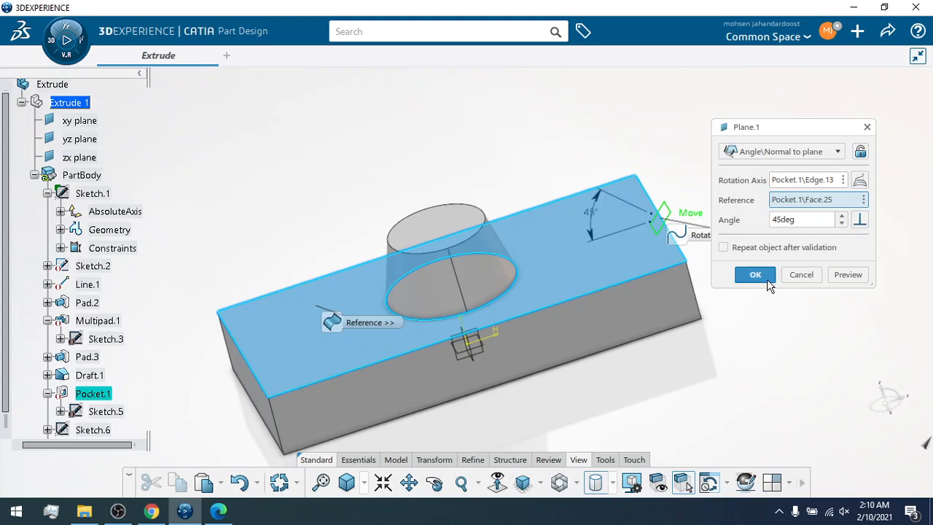
{"action": "left_click", "coordinate": [765, 277]}
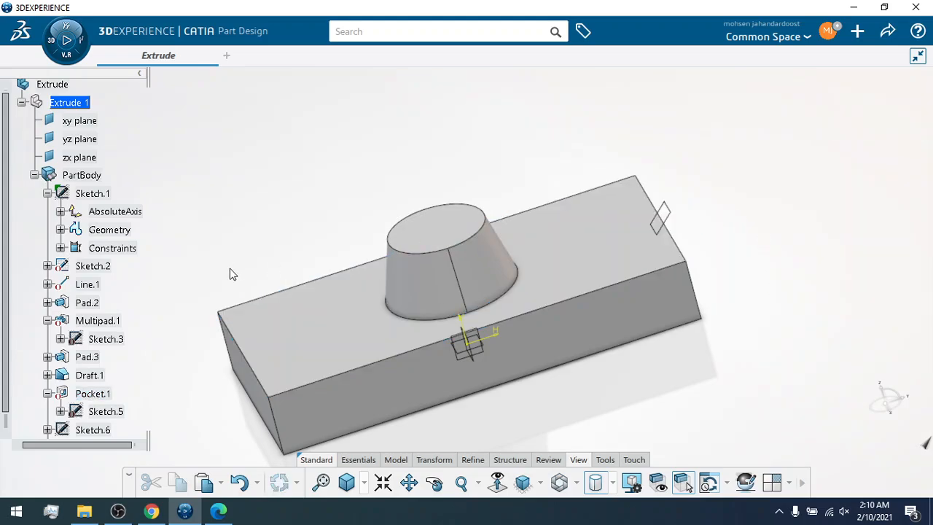
Open a new sketch on the 45° reference plane at the block's short edge.
{"action": "left_click_drag", "start_coordinate": [4, 231], "coordinate": [4, 251]}
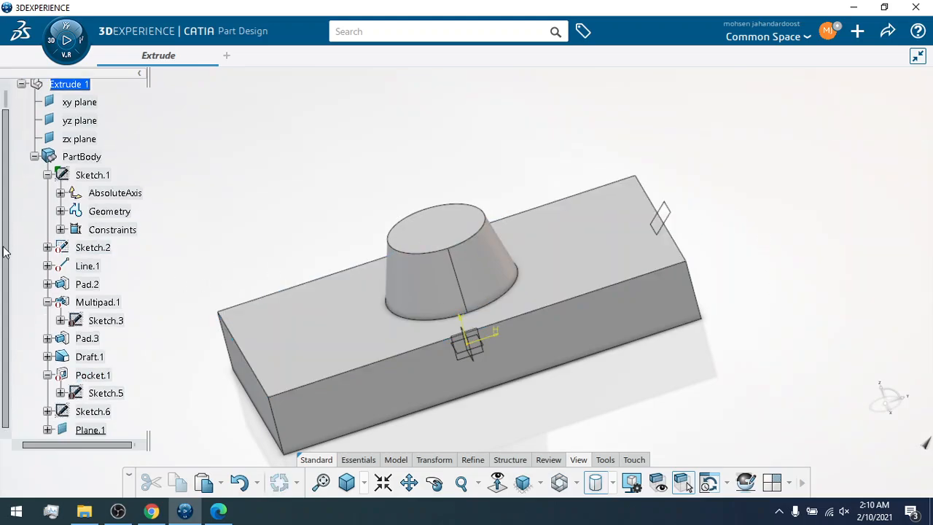
{"action": "left_click", "coordinate": [91, 430]}
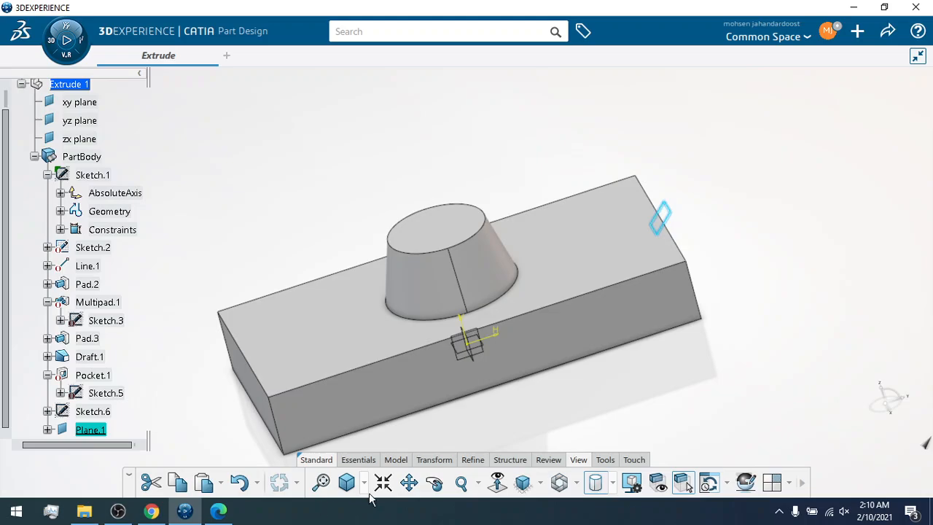
{"action": "left_click", "coordinate": [358, 459]}
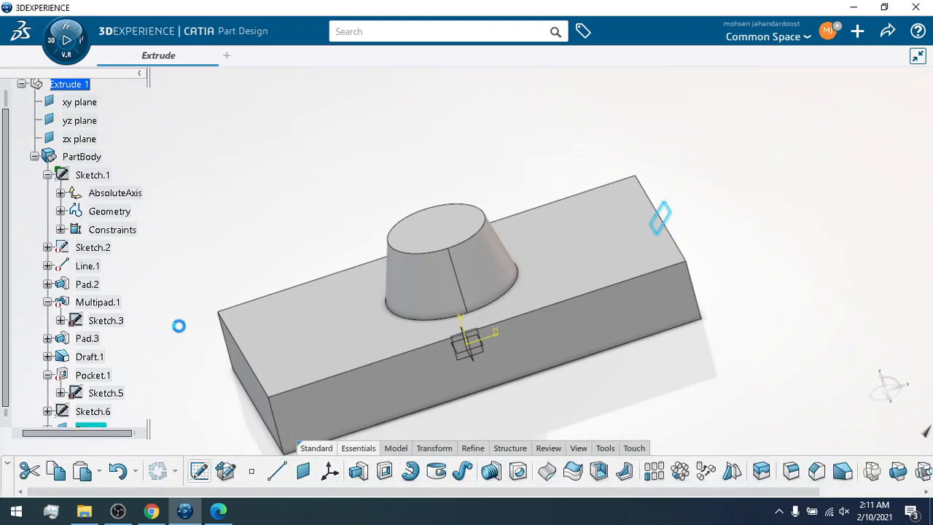
{"action": "scroll", "coordinate": [663, 320], "scroll_direction": "down", "scroll_amount": 5}
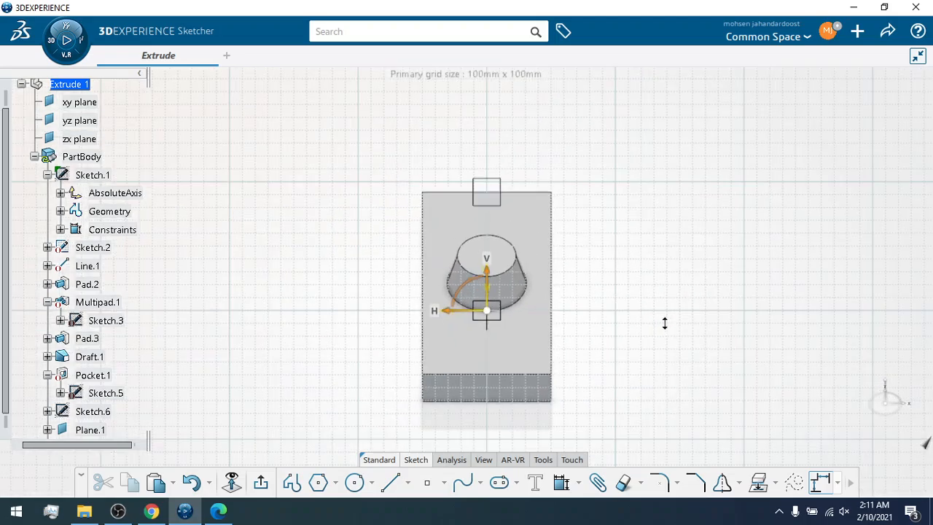
{"action": "scroll", "coordinate": [658, 285], "scroll_direction": "up", "scroll_amount": 3}
{"action": "middle_click_drag", "start_coordinate": [598, 222], "coordinate": [576, 283]}
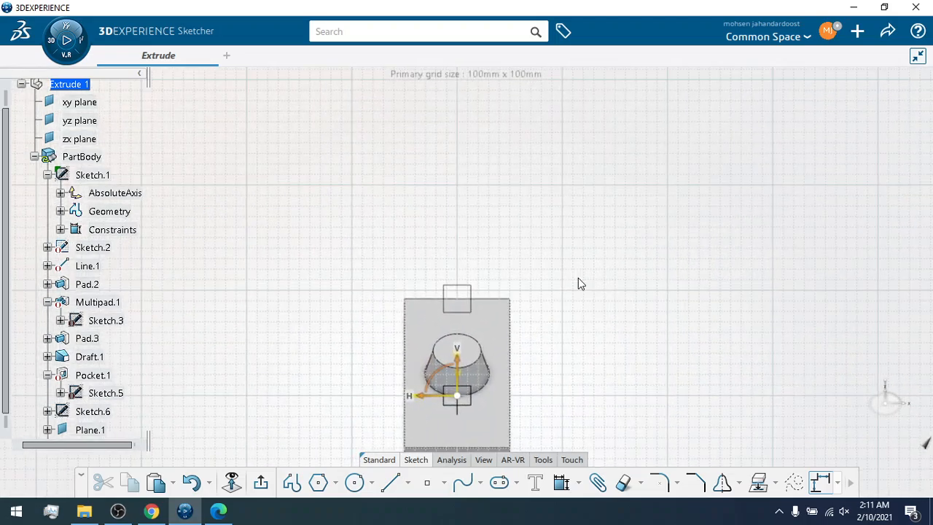
{"action": "scroll", "coordinate": [556, 292], "scroll_direction": "up", "scroll_amount": 3}
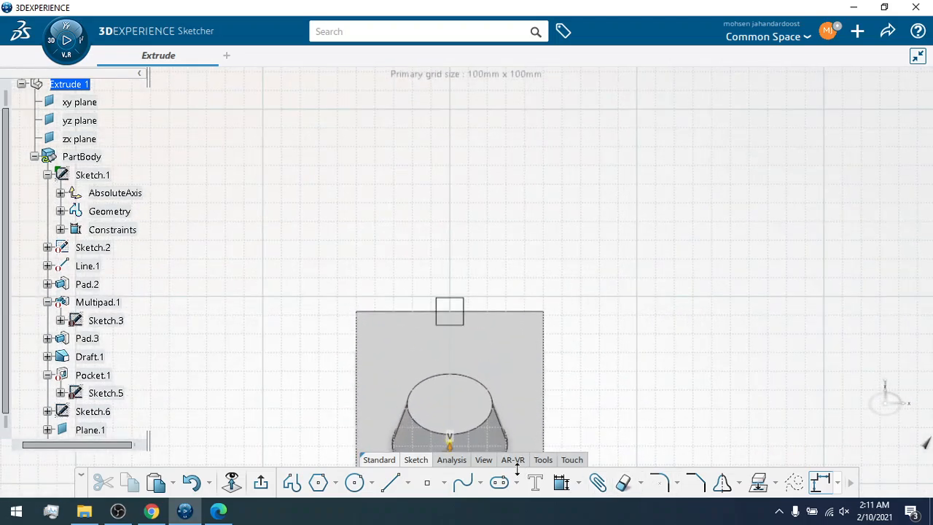
Sketch a vertical elongated hole about 63 mm between centres with about 10 mm radius above the block's edge, shift it slightly upward, and exit the sketch.
{"action": "left_click", "coordinate": [499, 482]}
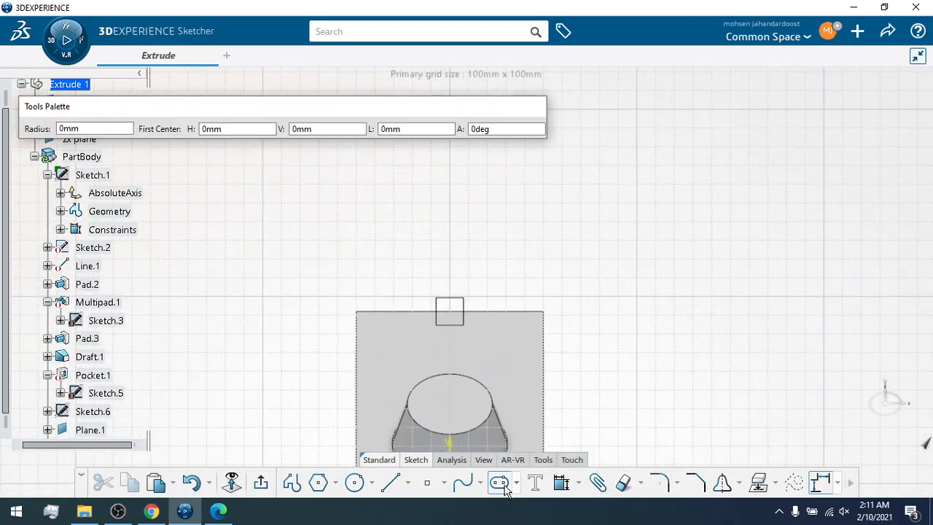
{"action": "left_click", "coordinate": [450, 179]}
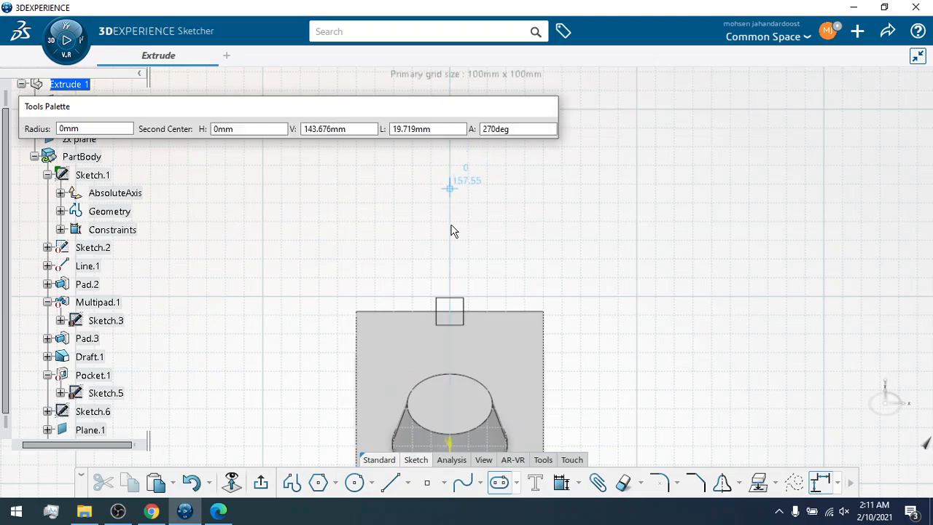
{"action": "left_click", "coordinate": [451, 297]}
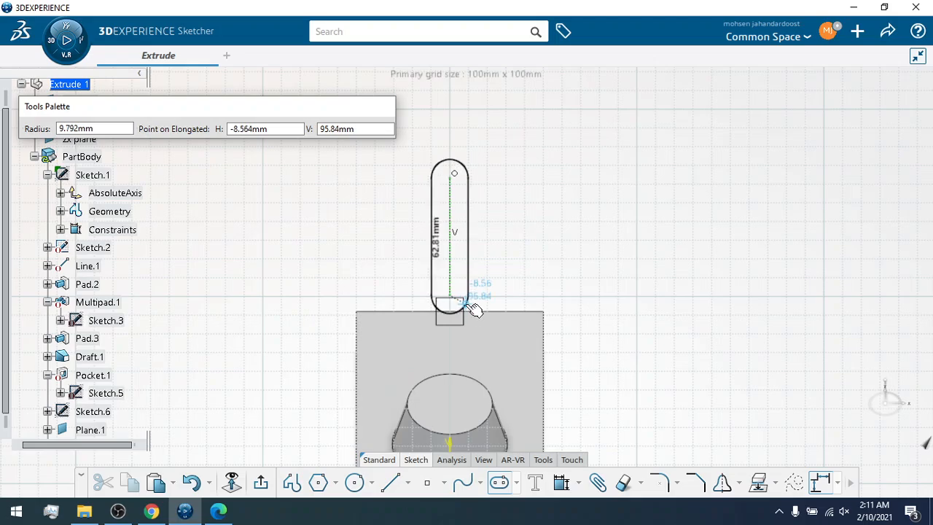
{"action": "left_click", "coordinate": [472, 308]}
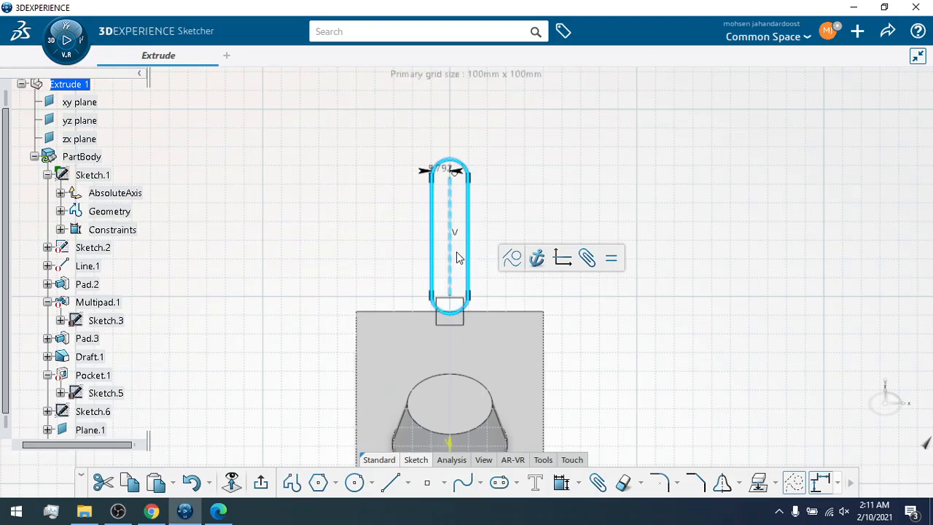
{"action": "left_click_drag", "start_coordinate": [456, 254], "coordinate": [450, 244]}
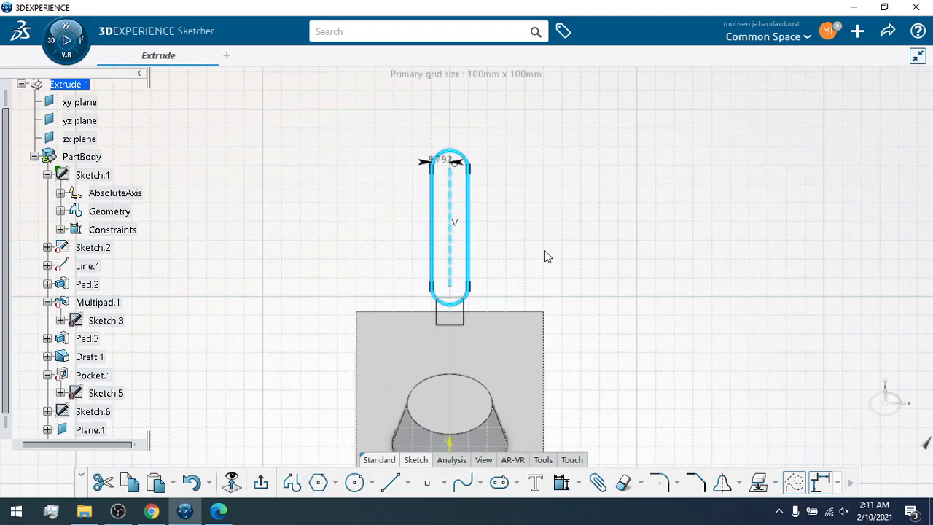
{"action": "left_click", "coordinate": [678, 337]}
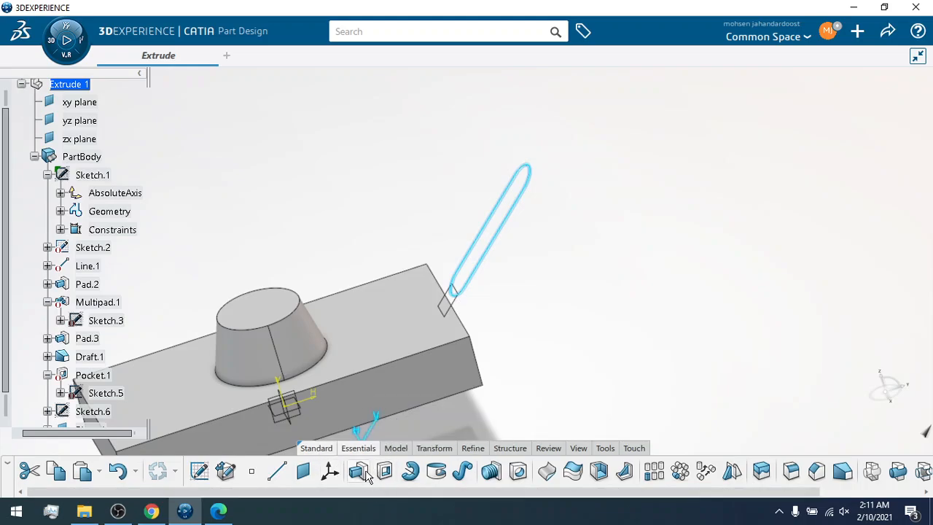
Set up a thin-solid pad of the elongated slot sketch with a 40 mm length and reversed direction, and preview it.
{"action": "left_click", "coordinate": [395, 448]}
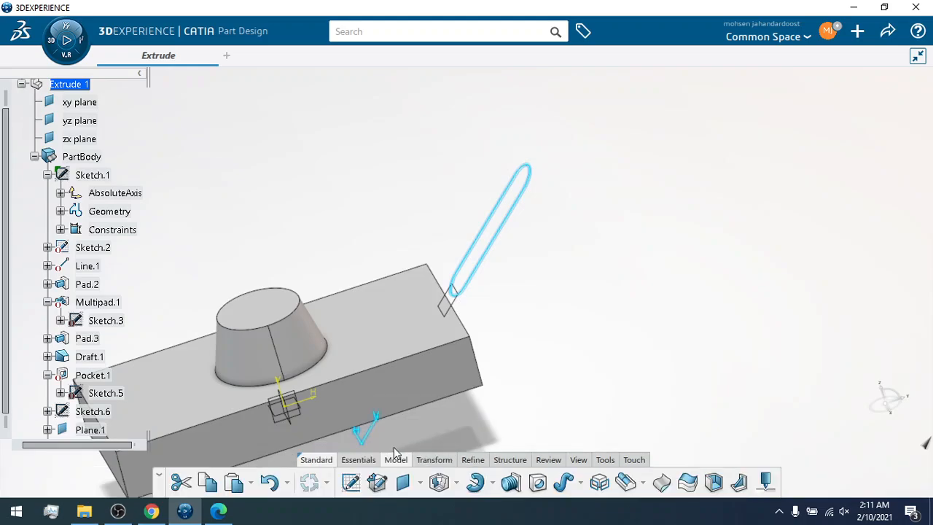
{"action": "left_click", "coordinate": [456, 484]}
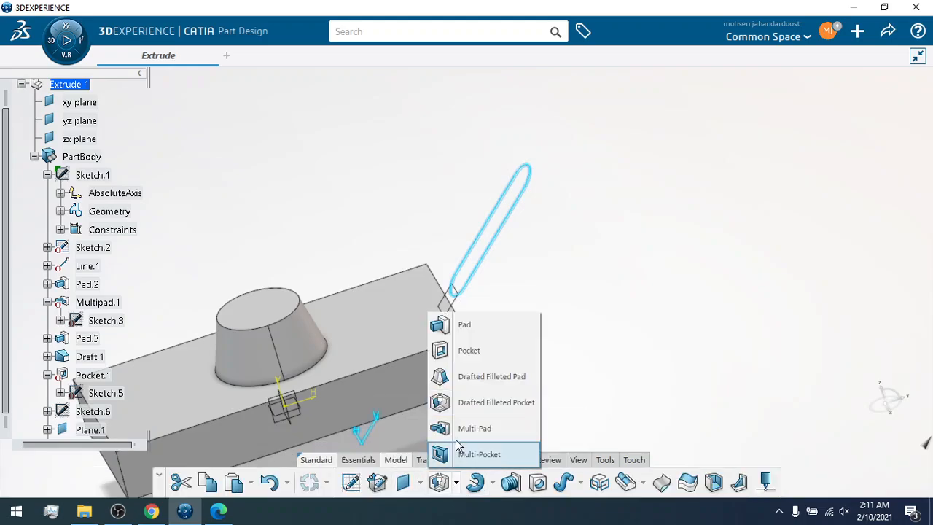
{"action": "left_click", "coordinate": [462, 331]}
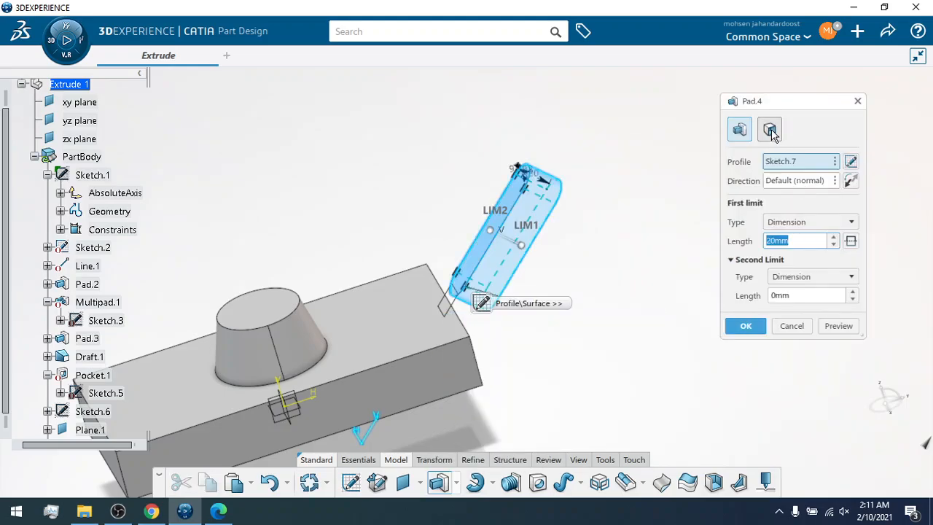
{"action": "left_click", "coordinate": [771, 131]}
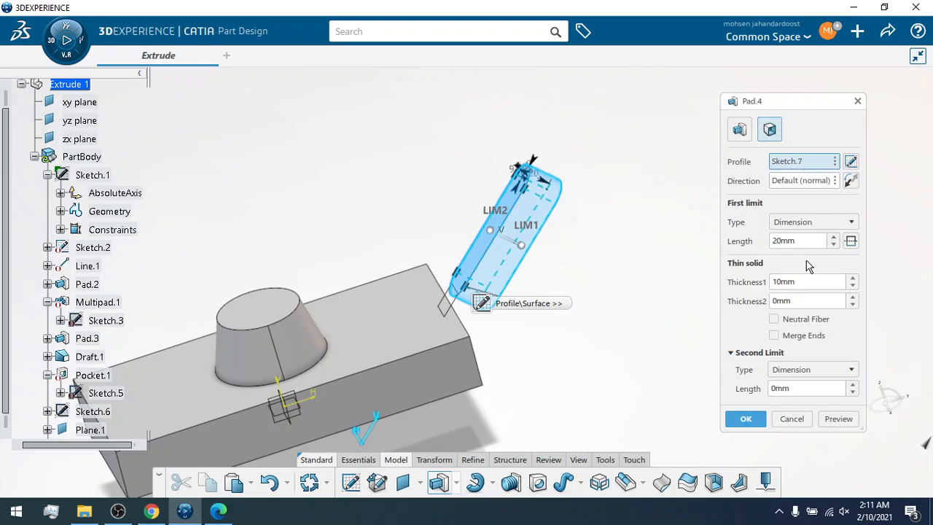
{"action": "left_click_drag", "start_coordinate": [801, 241], "coordinate": [750, 233]}
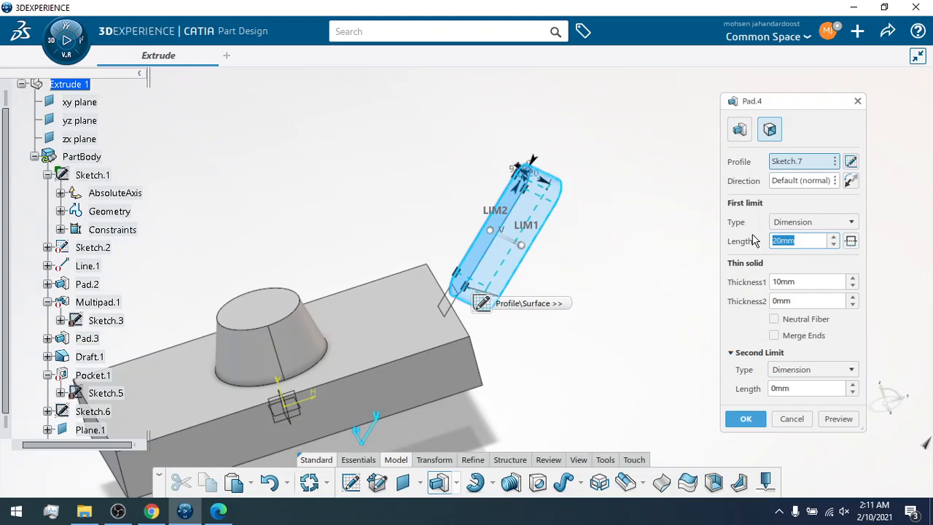
{"action": "type", "text": "40"}
{"action": "left_click", "coordinate": [837, 418]}
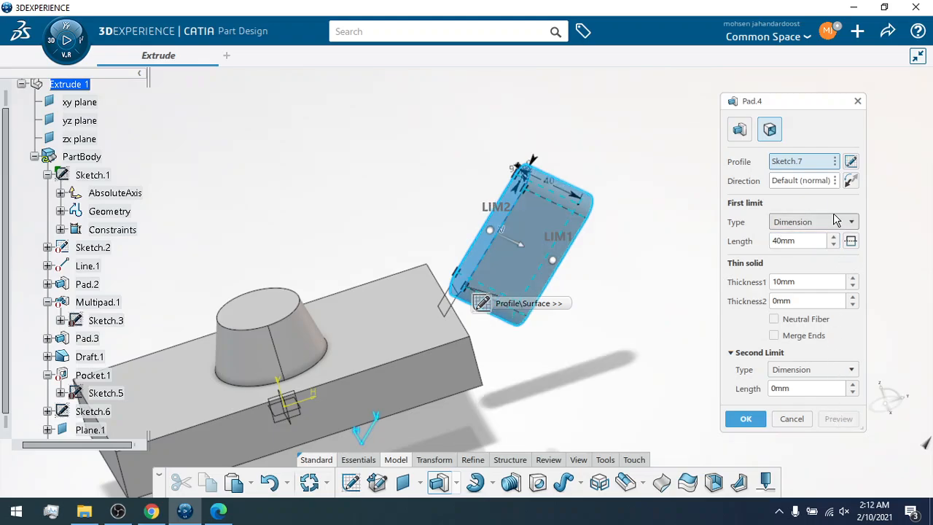
{"action": "left_click", "coordinate": [850, 180]}
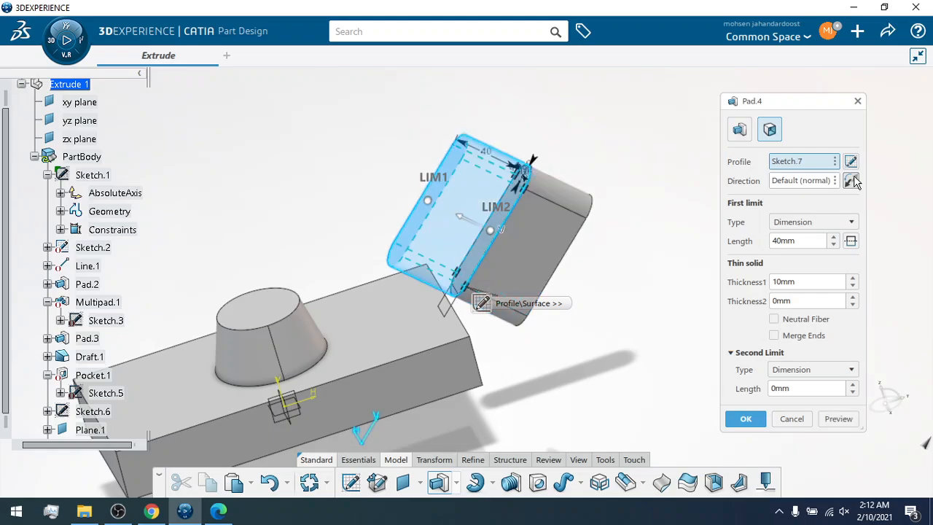
{"action": "left_click", "coordinate": [841, 418]}
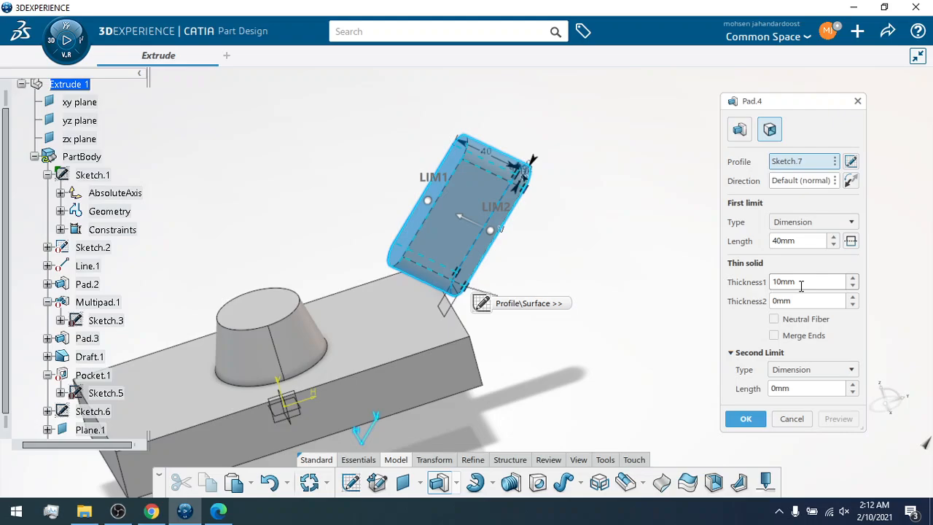
Set the thin pad's Thickness1 to 5 mm and preview the hollow slot shape.
{"action": "left_click_drag", "start_coordinate": [824, 283], "coordinate": [762, 282]}
{"action": "type", "text": "5"}
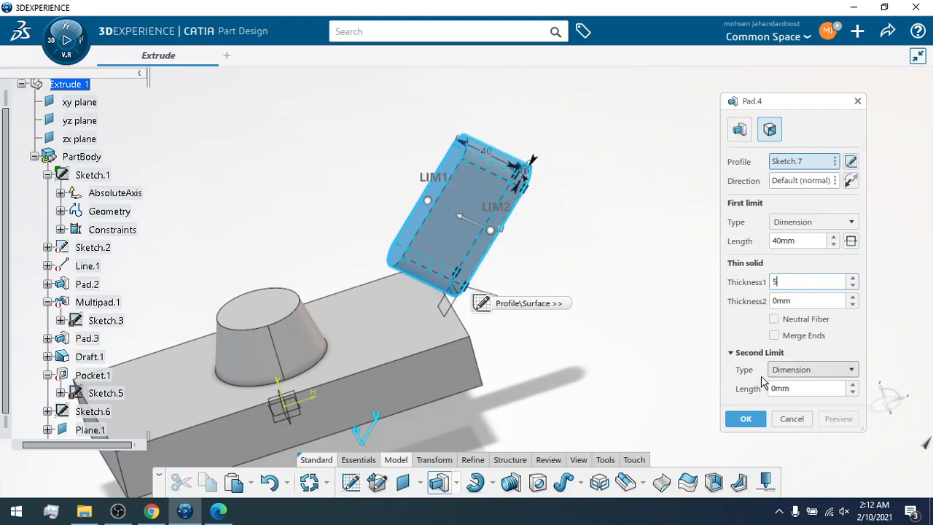
{"action": "left_click", "coordinate": [672, 365]}
{"action": "left_click", "coordinate": [836, 418]}
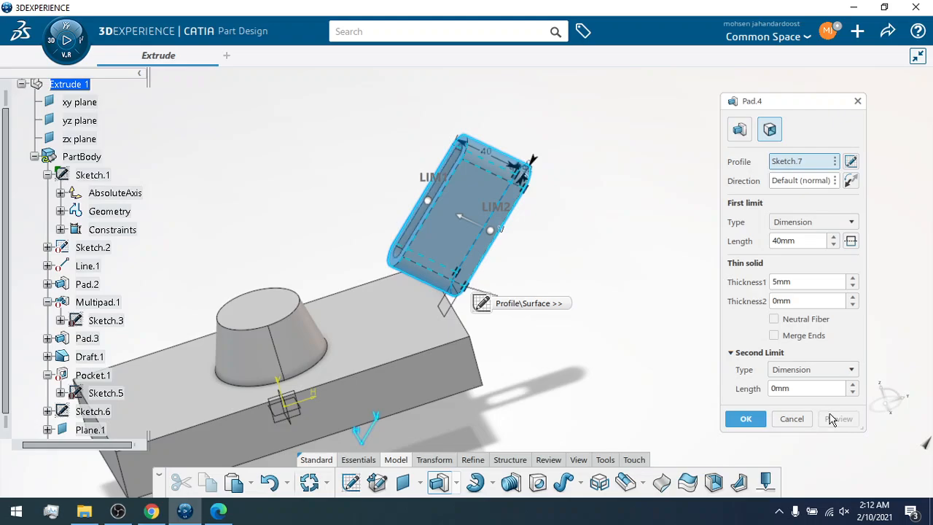
{"action": "left_click", "coordinate": [579, 459]}
{"action": "left_click", "coordinate": [452, 488]}
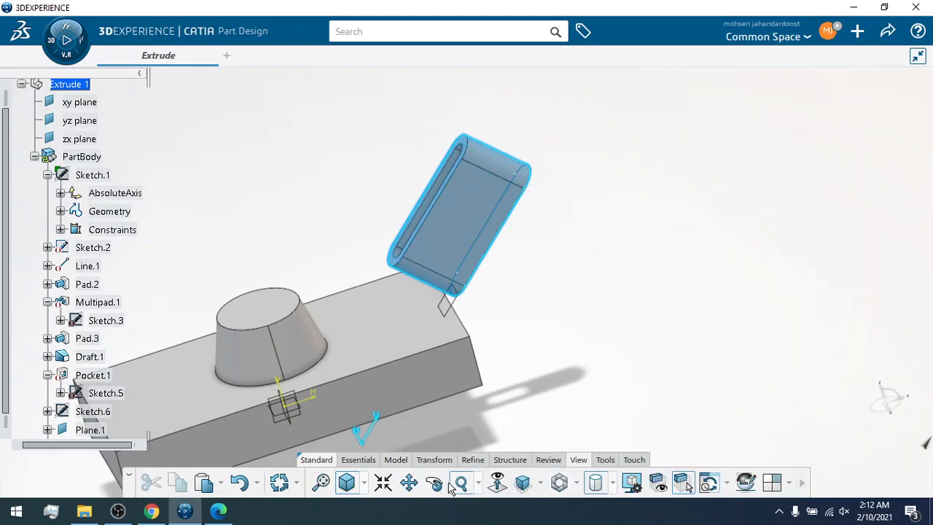
{"action": "left_click_drag", "start_coordinate": [377, 333], "coordinate": [479, 330]}
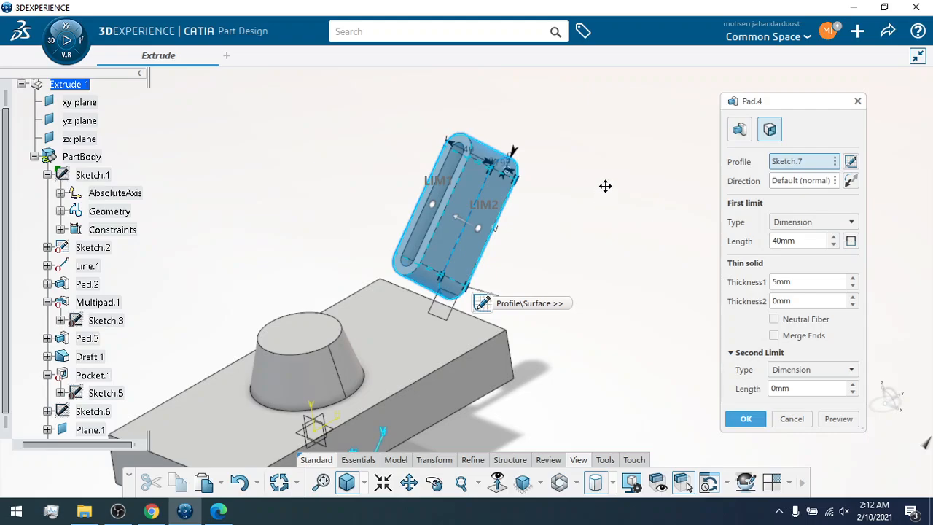
{"action": "middle_click_drag", "start_coordinate": [538, 279], "coordinate": [556, 252], "text": "ctrl"}
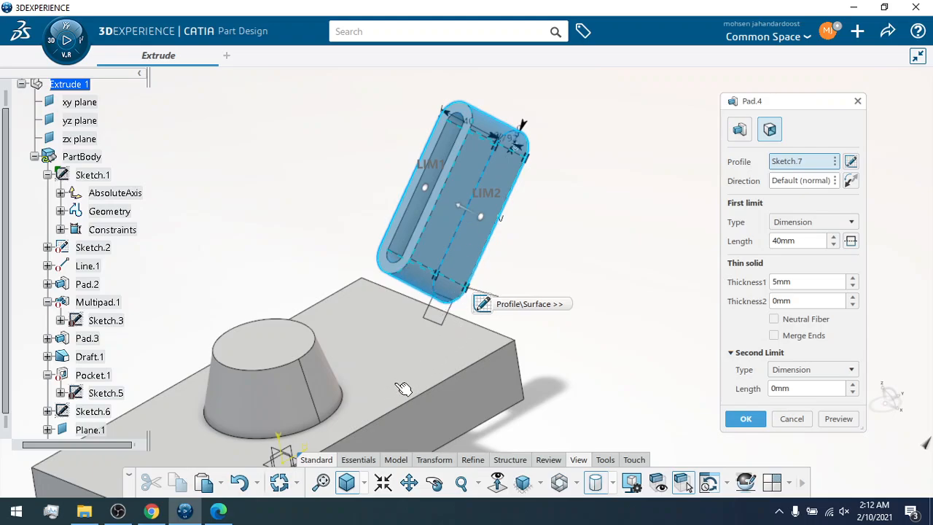
{"action": "left_click", "coordinate": [835, 185]}
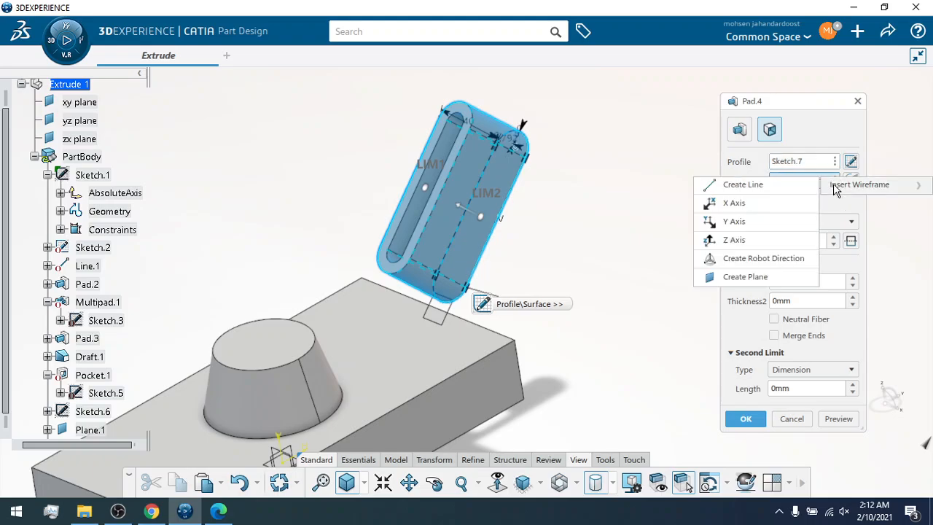
{"action": "left_click", "coordinate": [762, 188]}
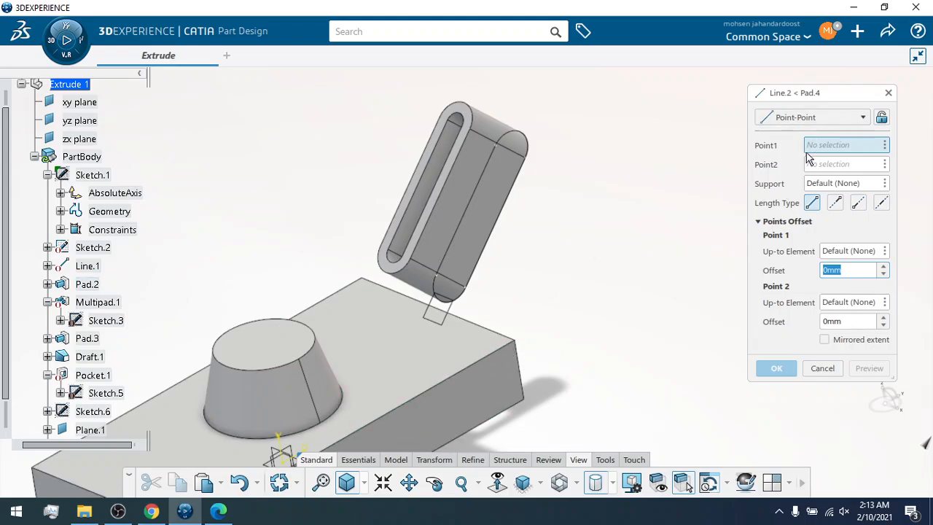
{"action": "left_click", "coordinate": [510, 346]}
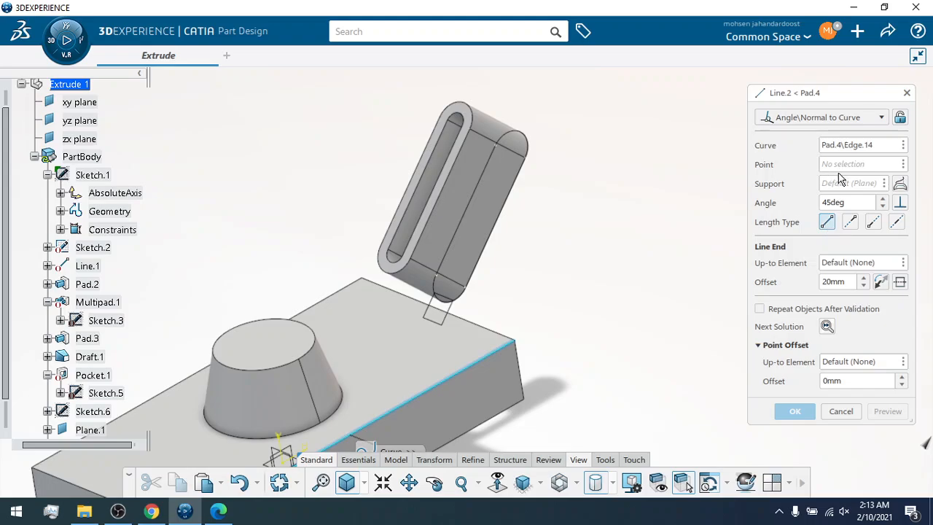
{"action": "left_click", "coordinate": [846, 415]}
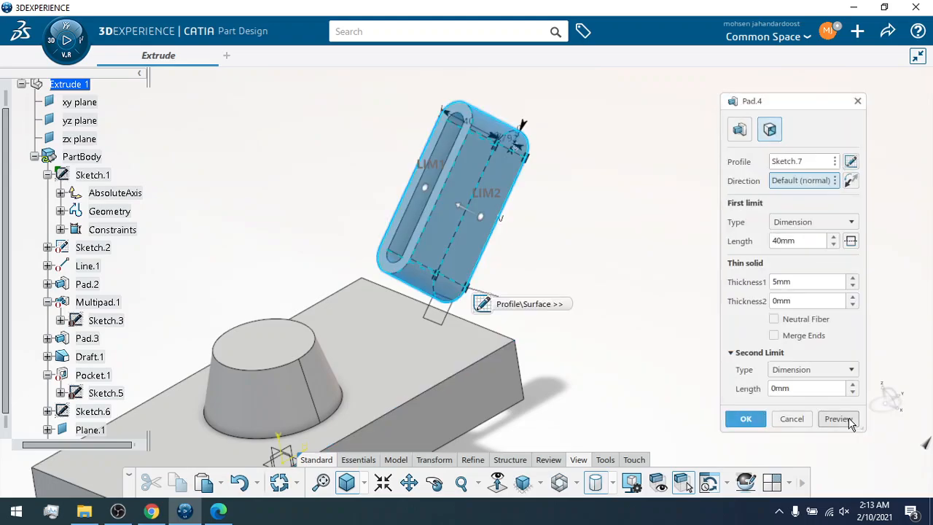
Create a Point-Point line between the two corners of the block's long top edge as the pad's direction.
{"action": "right_click", "coordinate": [834, 186]}
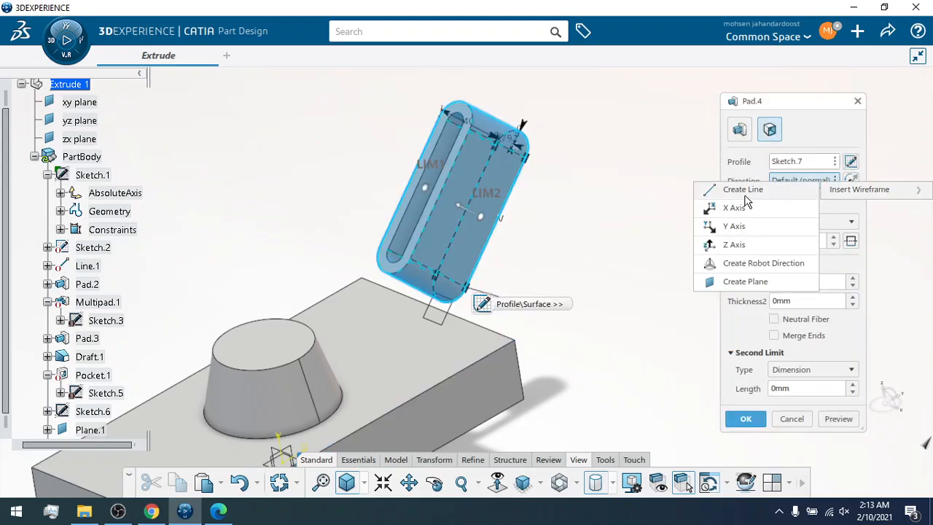
{"action": "left_click", "coordinate": [744, 195]}
{"action": "middle_click_drag", "start_coordinate": [573, 332], "coordinate": [565, 360], "text": "ctrl"}
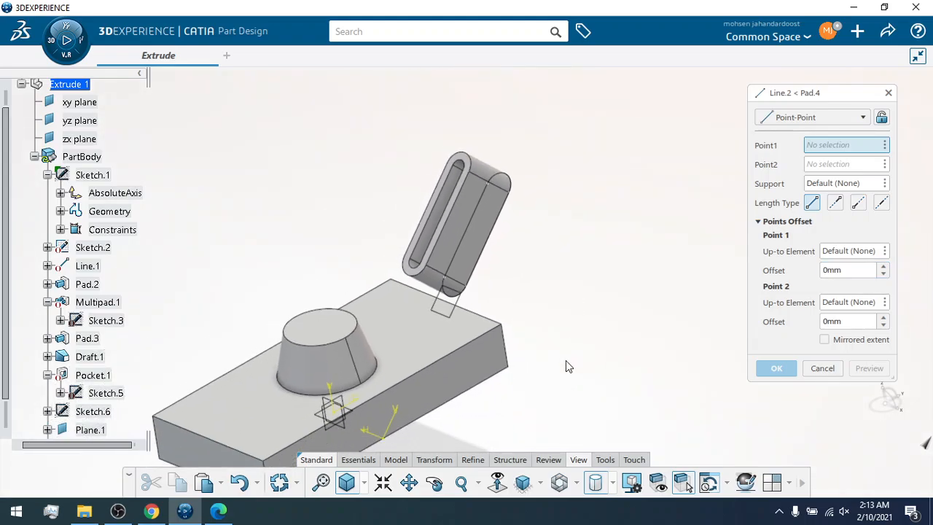
{"action": "left_click", "coordinate": [508, 328]}
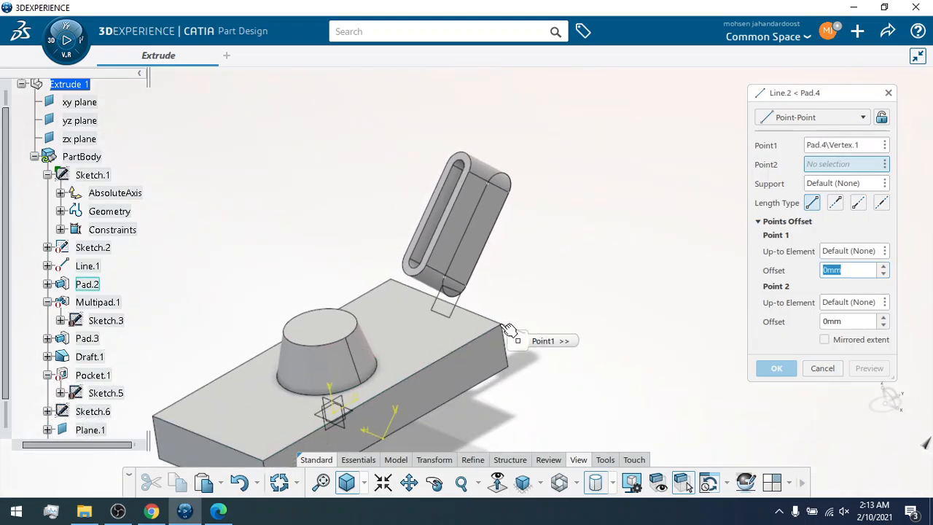
{"action": "left_click", "coordinate": [264, 461]}
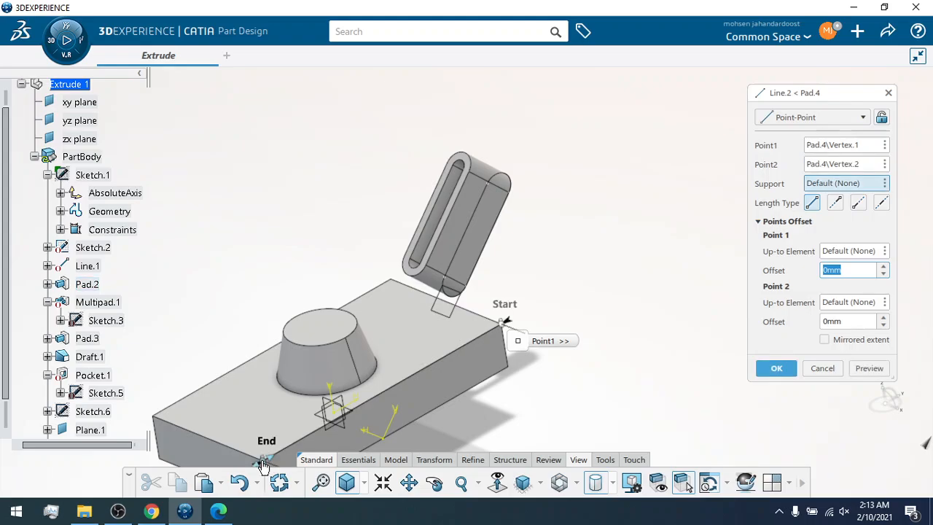
{"action": "left_click", "coordinate": [865, 366]}
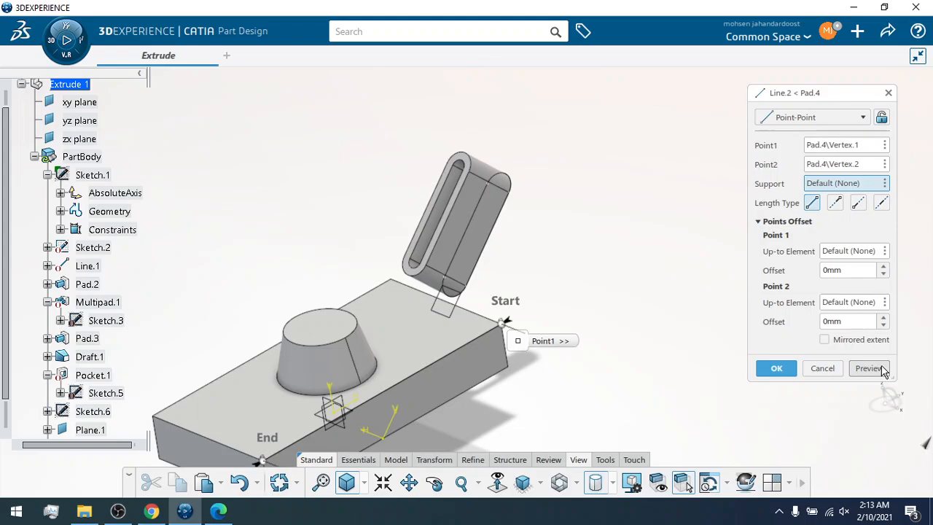
{"action": "left_click", "coordinate": [774, 368]}
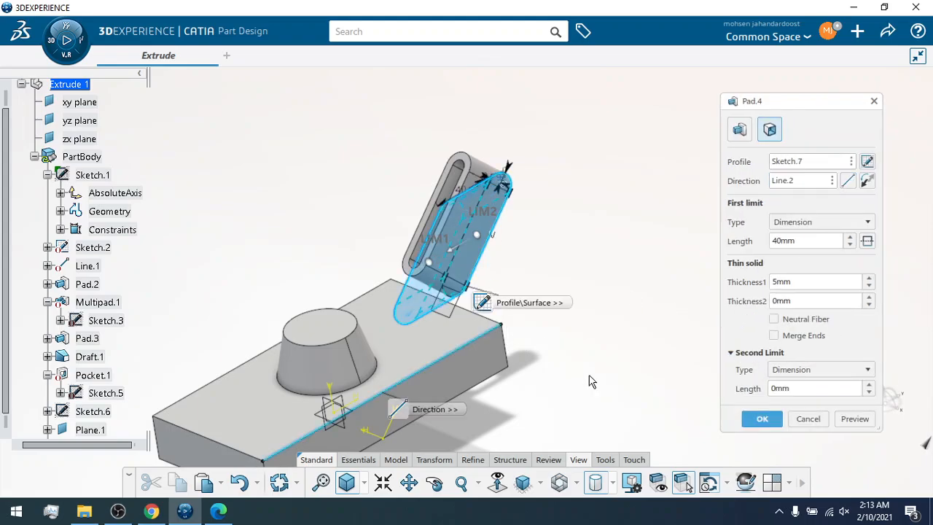
Try to preview and apply the thin pad along the new direction line.
{"action": "left_click", "coordinate": [848, 420]}
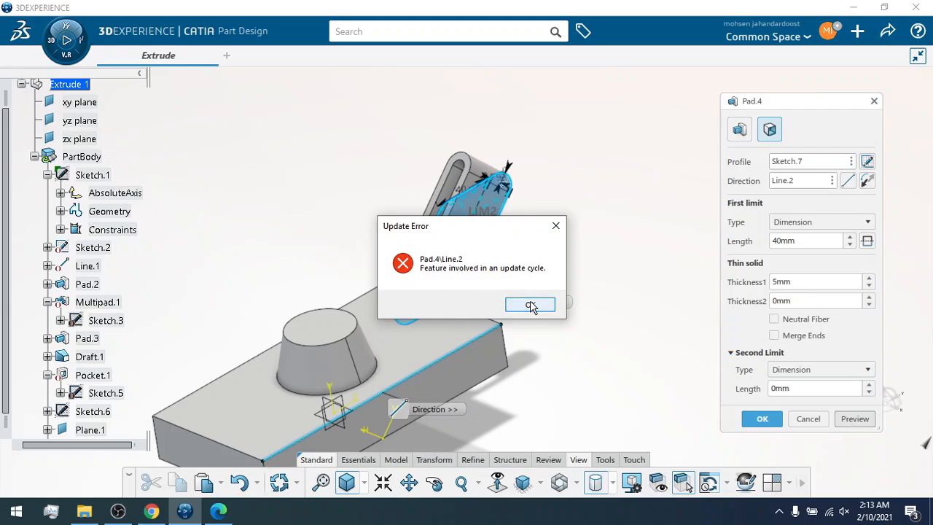
{"action": "left_click", "coordinate": [531, 304]}
{"action": "left_click", "coordinate": [750, 416]}
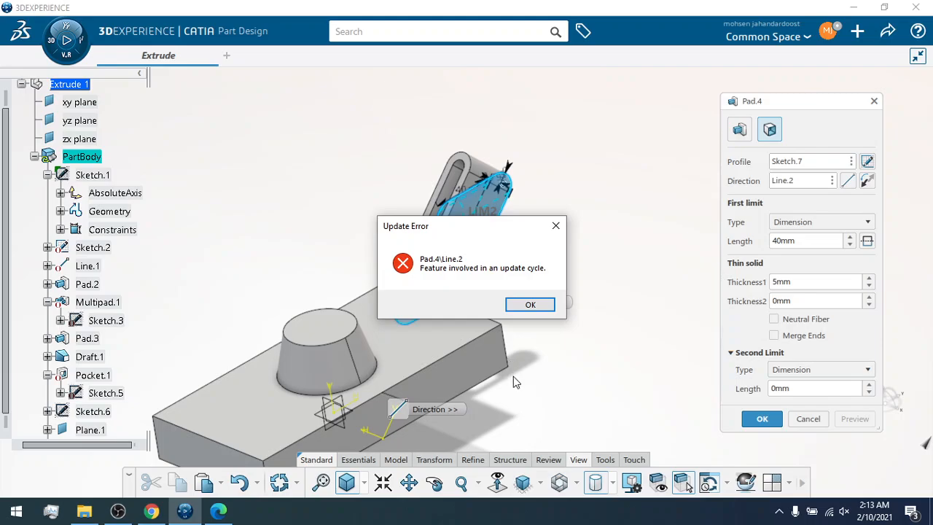
{"action": "left_click", "coordinate": [540, 305]}
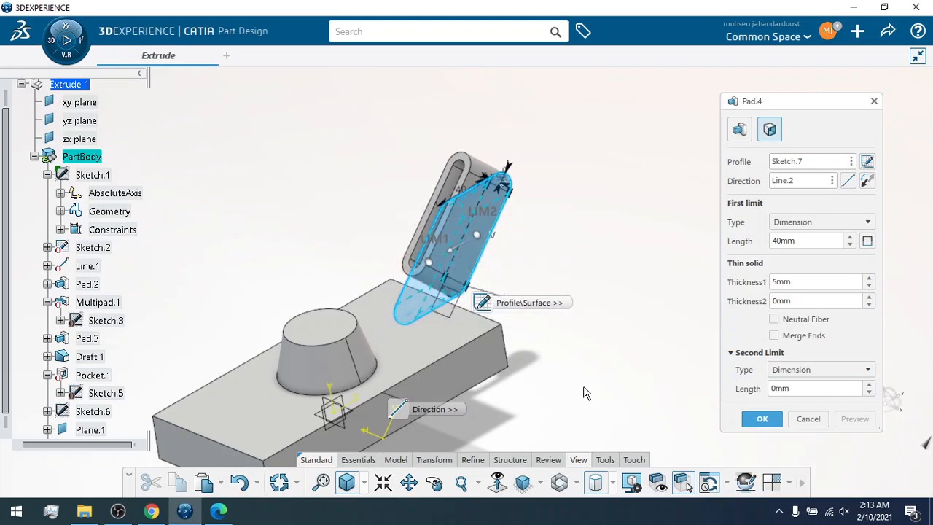
Reopen the pad's Point-Point direction line and examine its Point1 and Point2 corner selections on the block.
{"action": "left_click", "coordinate": [848, 181]}
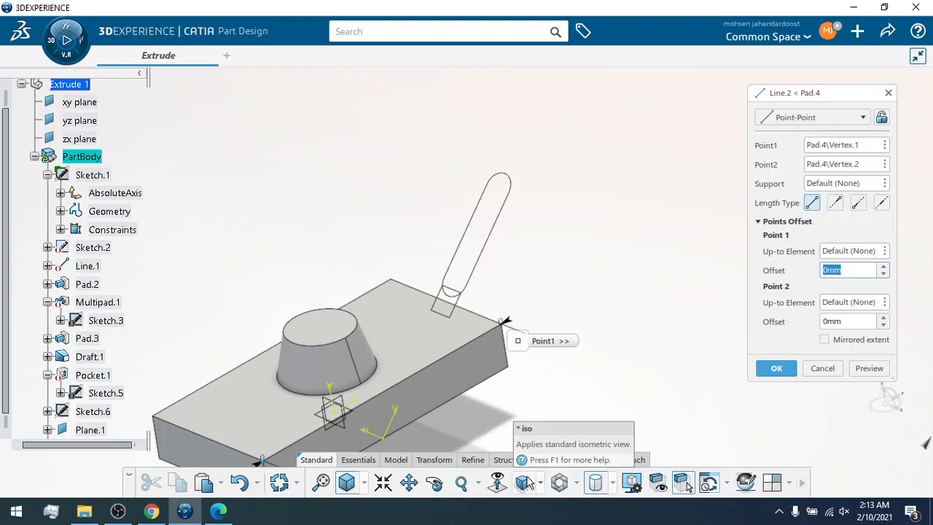
{"action": "left_click", "coordinate": [409, 482]}
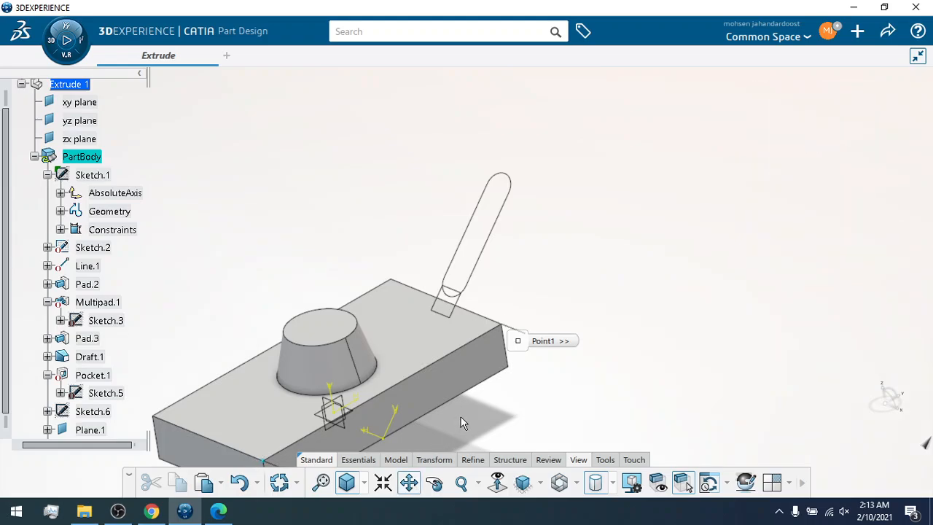
{"action": "left_click_drag", "start_coordinate": [474, 362], "coordinate": [508, 324]}
{"action": "middle_click_drag", "start_coordinate": [373, 357], "coordinate": [360, 332], "text": "ctrl"}
{"action": "mouse_move", "coordinate": [274, 443]}
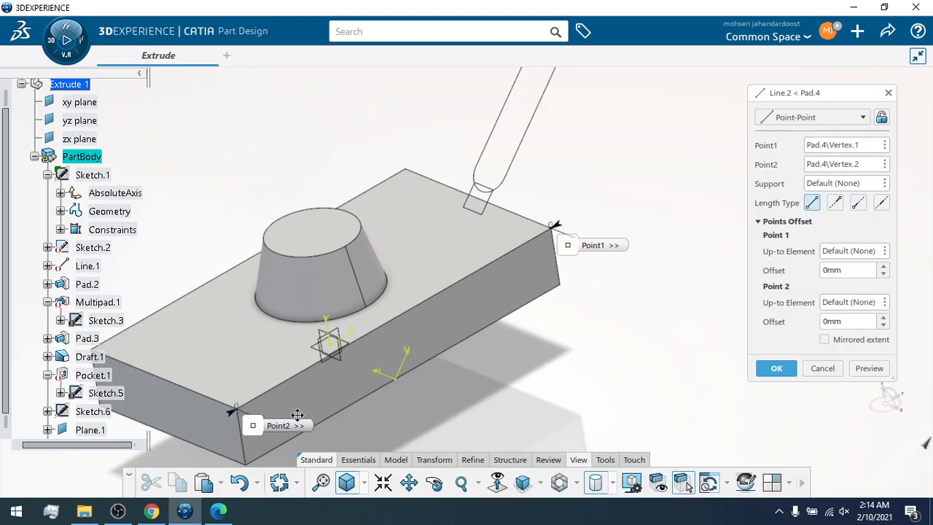
{"action": "mouse_move", "coordinate": [300, 428]}
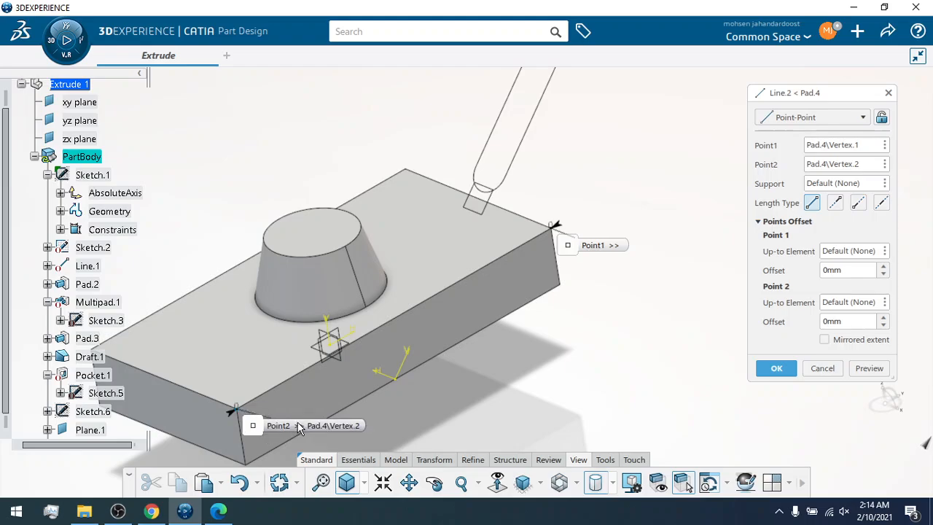
{"action": "left_click", "coordinate": [845, 160]}
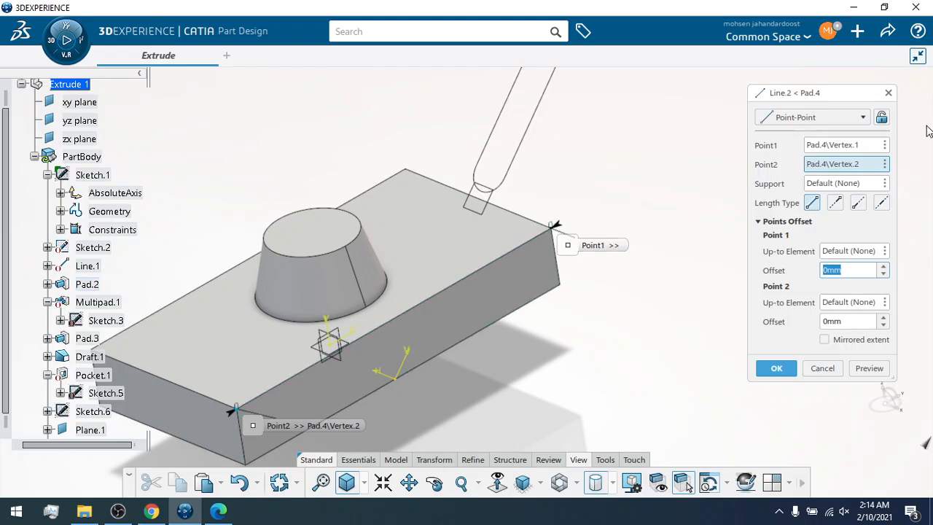
{"action": "right_click", "coordinate": [880, 163]}
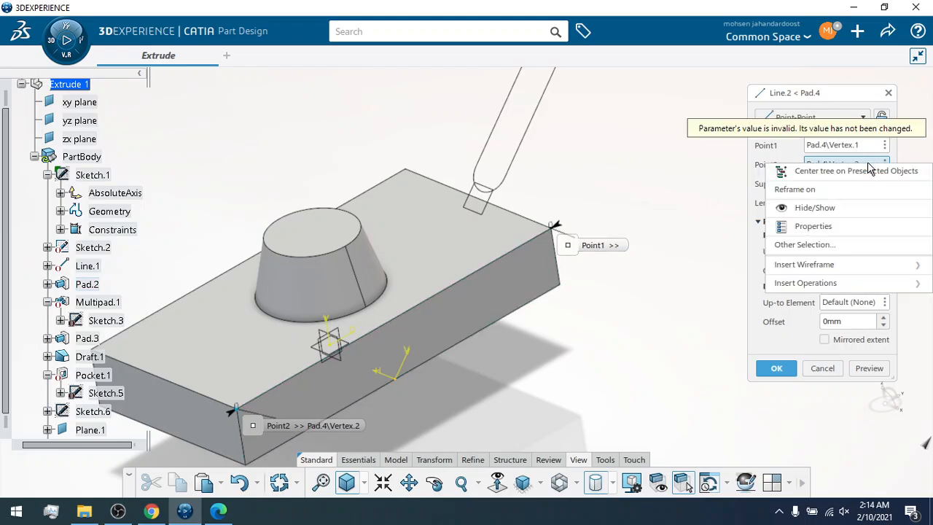
{"action": "left_click", "coordinate": [825, 162]}
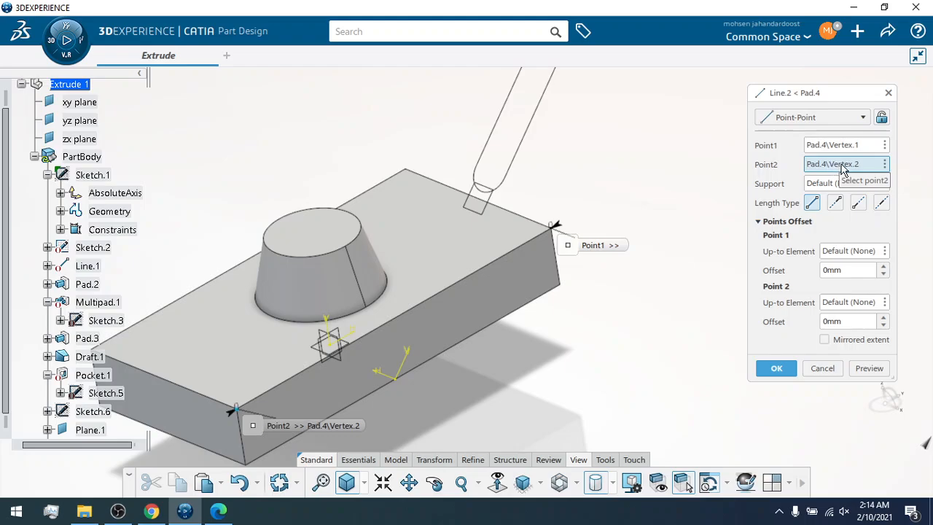
{"action": "right_click", "coordinate": [883, 166]}
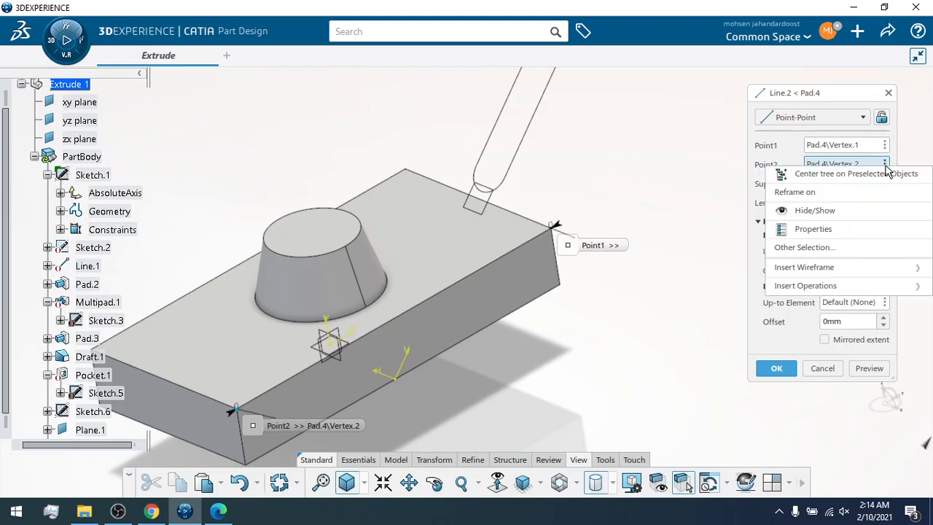
{"action": "left_click", "coordinate": [845, 172]}
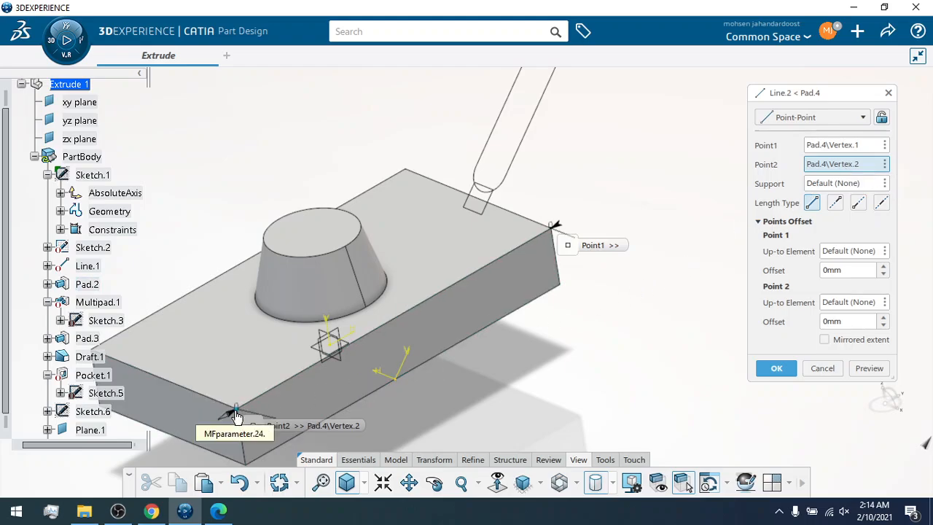
Try to preview the Point-Point direction line, and cancel both the line edit and the thin pad.
{"action": "left_click", "coordinate": [883, 369]}
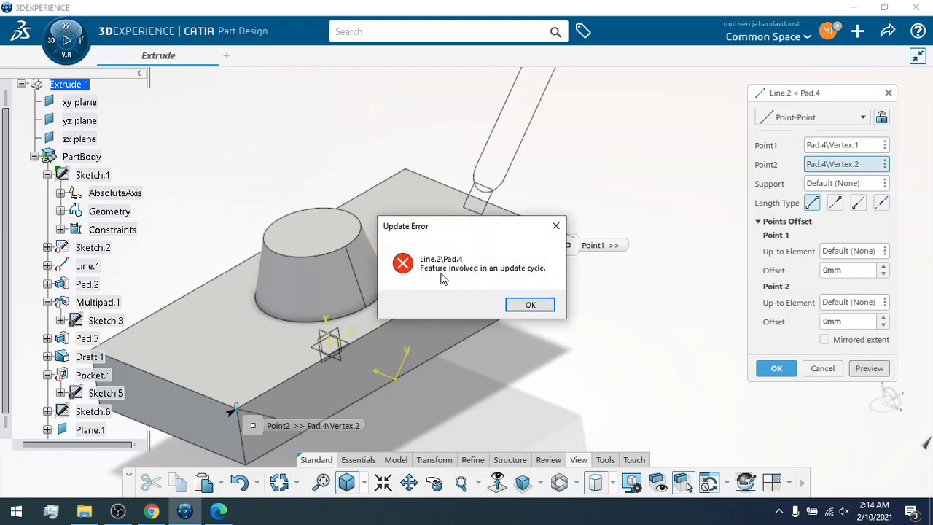
{"action": "left_click", "coordinate": [530, 305]}
{"action": "left_click", "coordinate": [819, 369]}
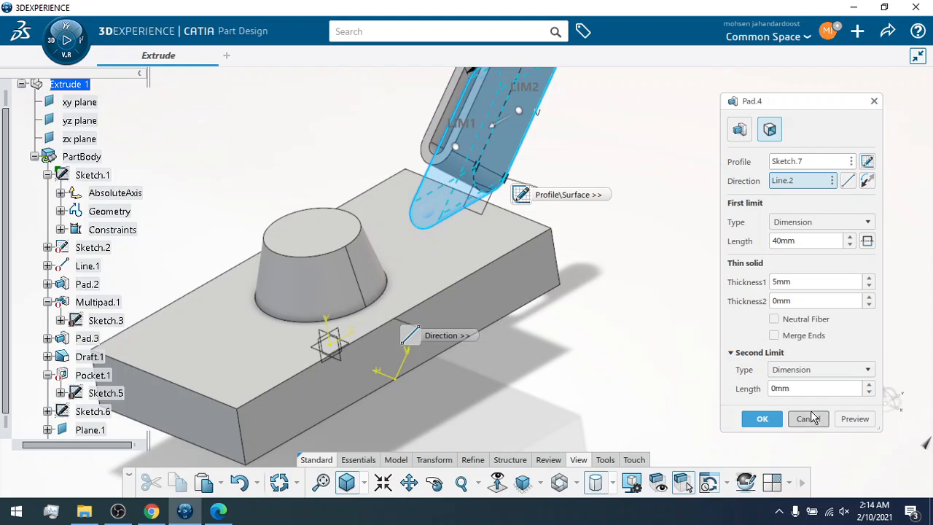
{"action": "left_click", "coordinate": [813, 418]}
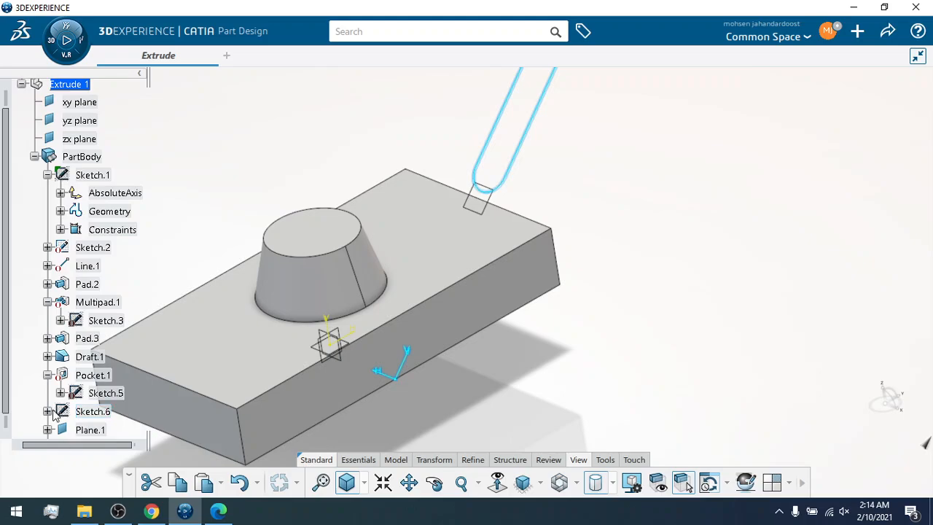
Edit the slot sketch on the angled plane and make its lower arc tangent to the block's short top edge.
{"action": "scroll", "coordinate": [106, 393], "scroll_direction": "down", "scroll_amount": 2}
{"action": "right_click", "coordinate": [87, 362]}
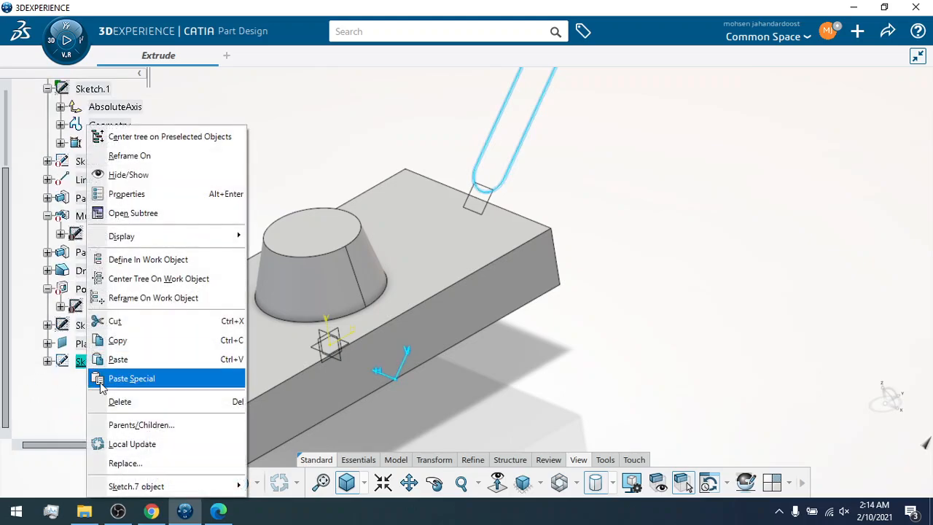
{"action": "mouse_move", "coordinate": [134, 486]}
{"action": "left_click", "coordinate": [290, 387]}
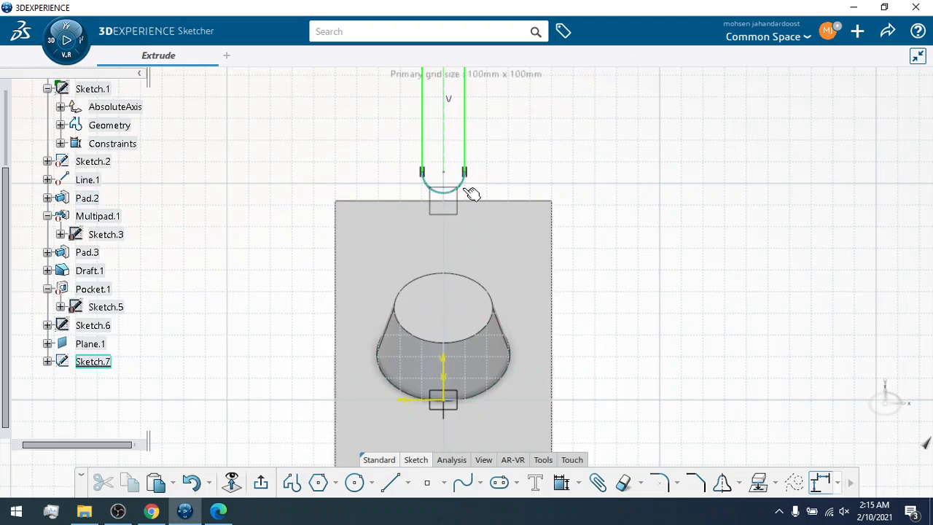
{"action": "left_click", "coordinate": [468, 190]}
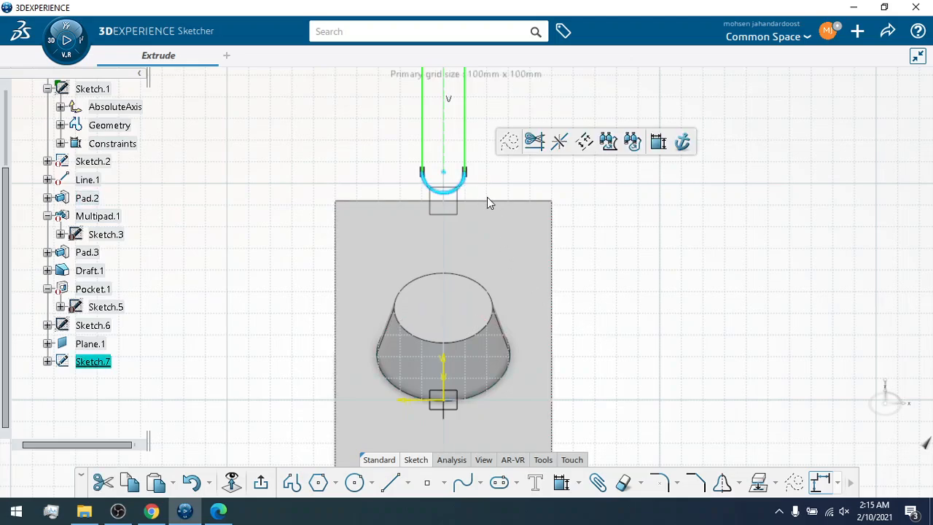
{"action": "left_click", "coordinate": [495, 206]}
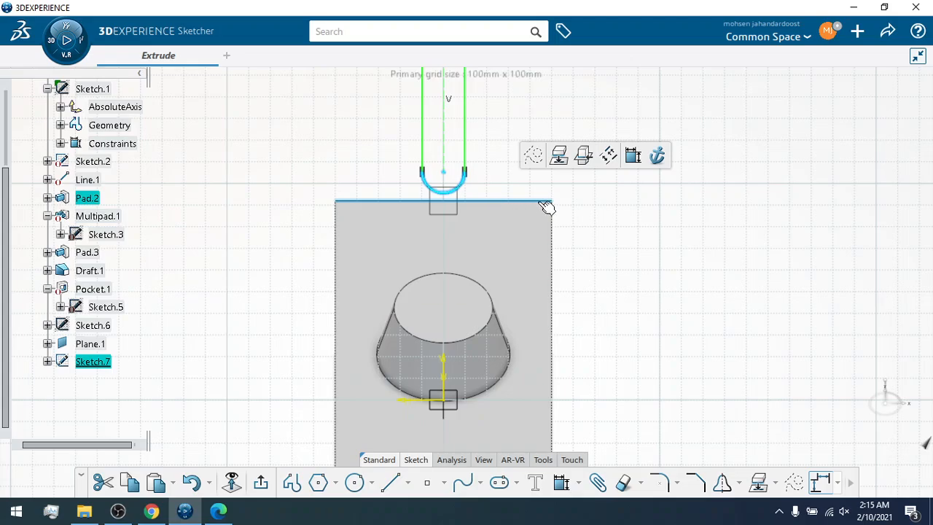
{"action": "left_click", "coordinate": [576, 486]}
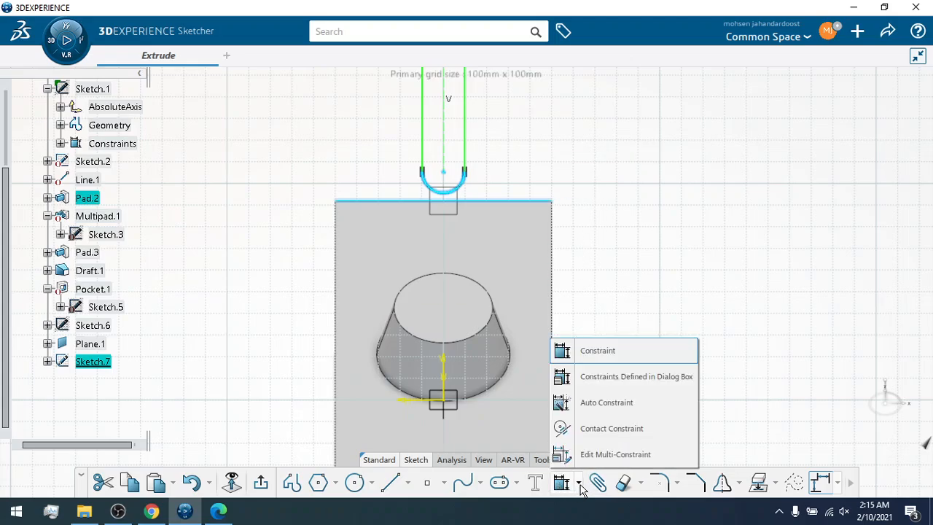
{"action": "left_click", "coordinate": [669, 293]}
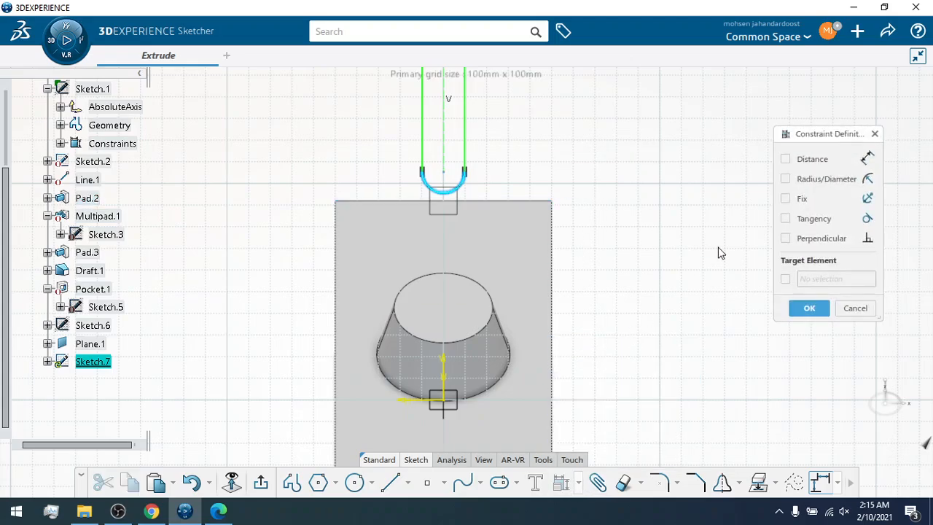
{"action": "left_click", "coordinate": [785, 219]}
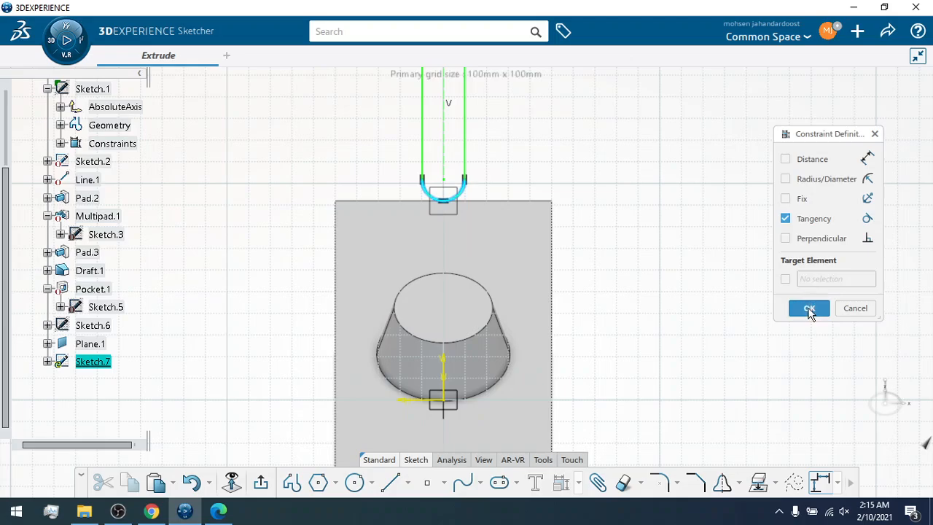
{"action": "left_click", "coordinate": [807, 308]}
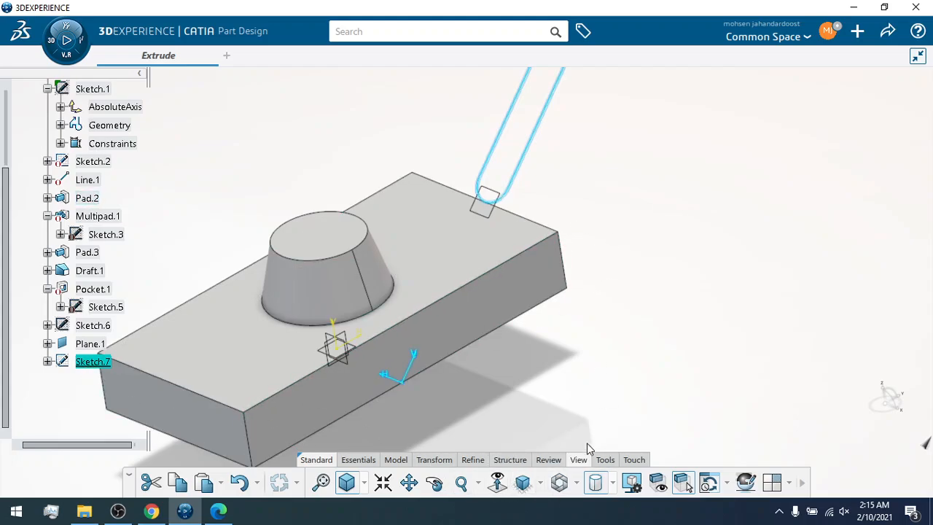
Set up a pad of the slot sketch with a reversed direction and 40 mm length, and preview it.
{"action": "left_click", "coordinate": [403, 459]}
{"action": "left_click", "coordinate": [432, 483]}
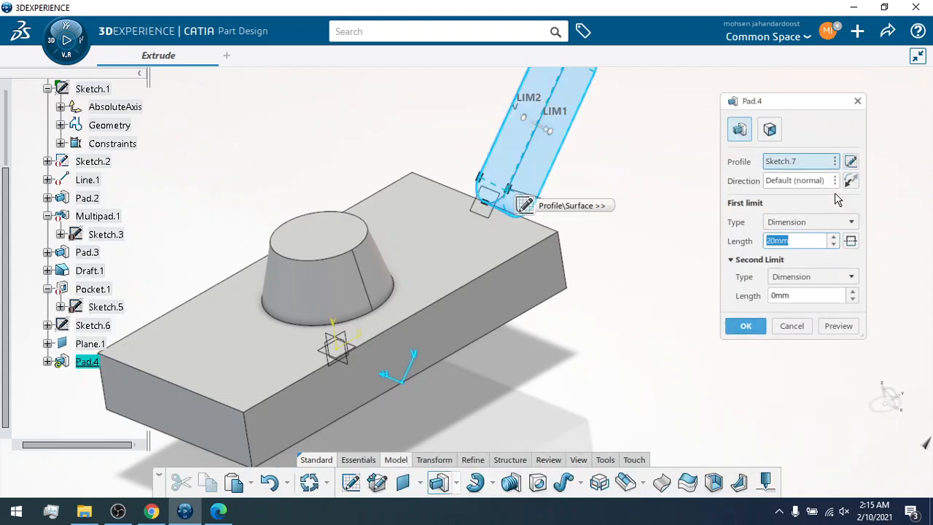
{"action": "left_click", "coordinate": [851, 181]}
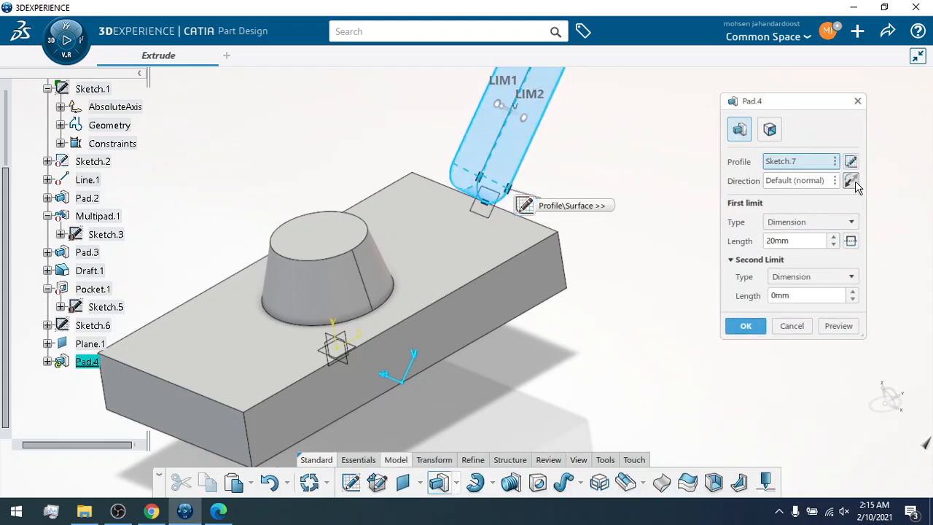
{"action": "double_click", "coordinate": [806, 242]}
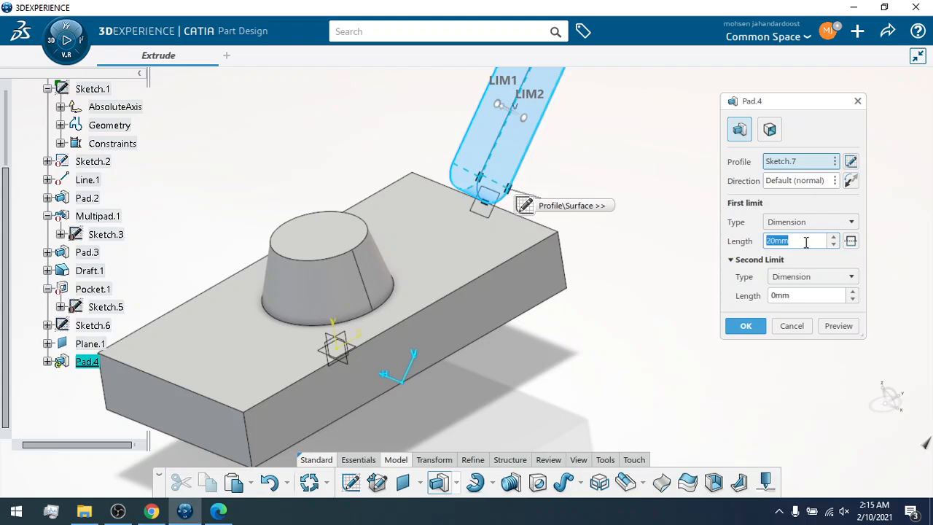
{"action": "type", "text": "40"}
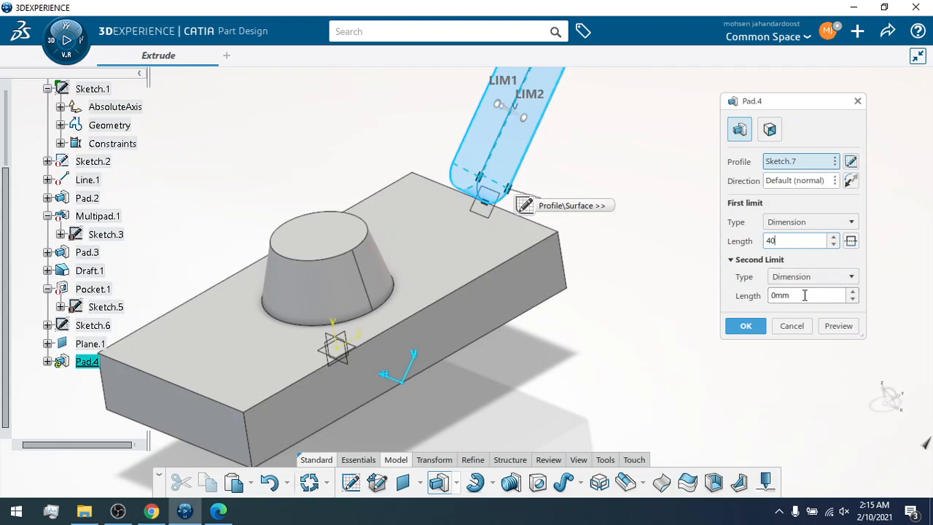
{"action": "left_click", "coordinate": [838, 325]}
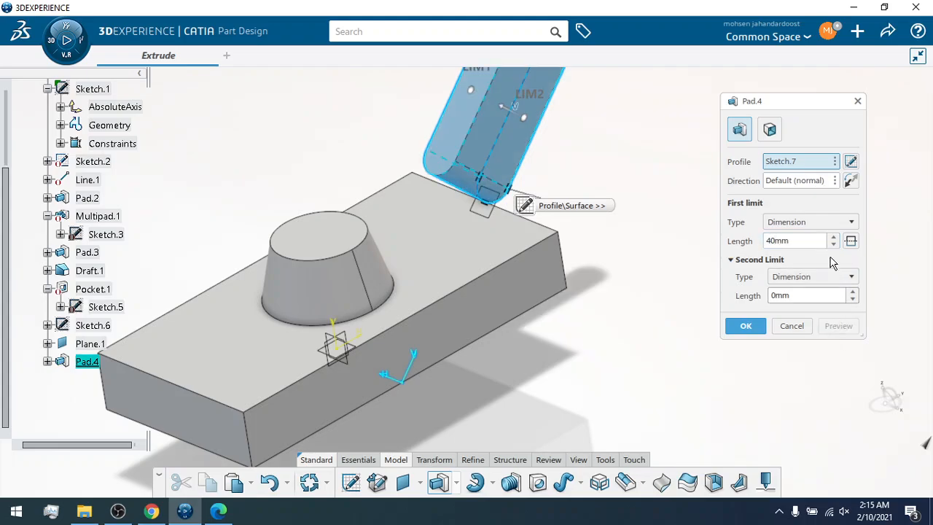
Make the pad a thin solid with Thickness1 of 5 mm and preview the hollow slot.
{"action": "left_click", "coordinate": [769, 129]}
{"action": "double_click", "coordinate": [787, 282]}
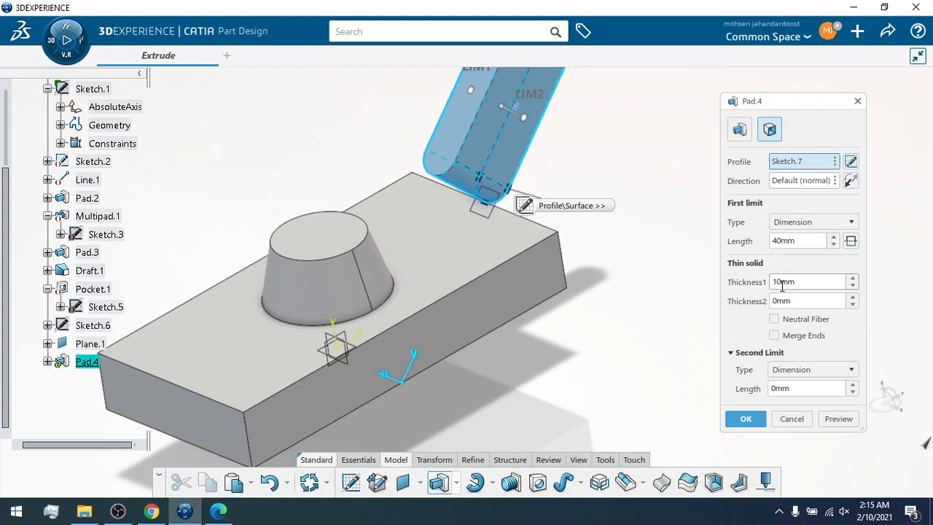
{"action": "type", "text": "5"}
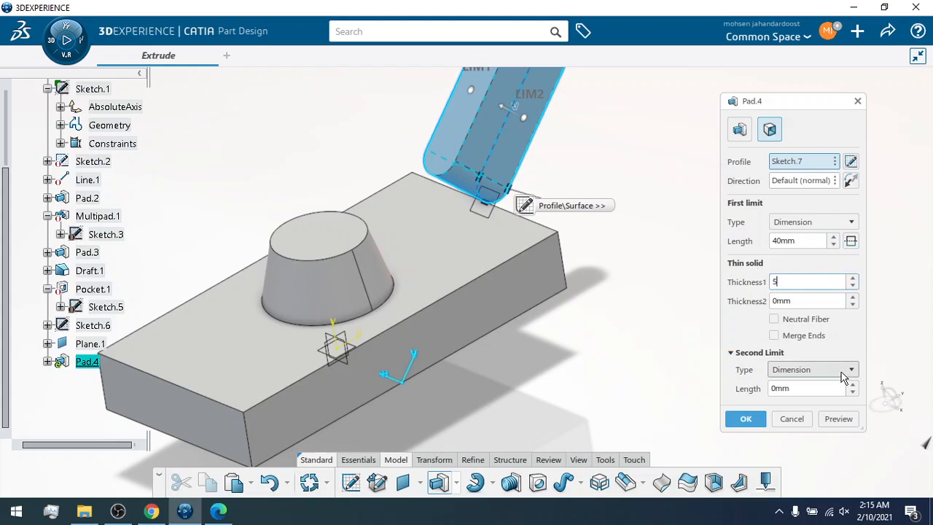
{"action": "left_click", "coordinate": [844, 419]}
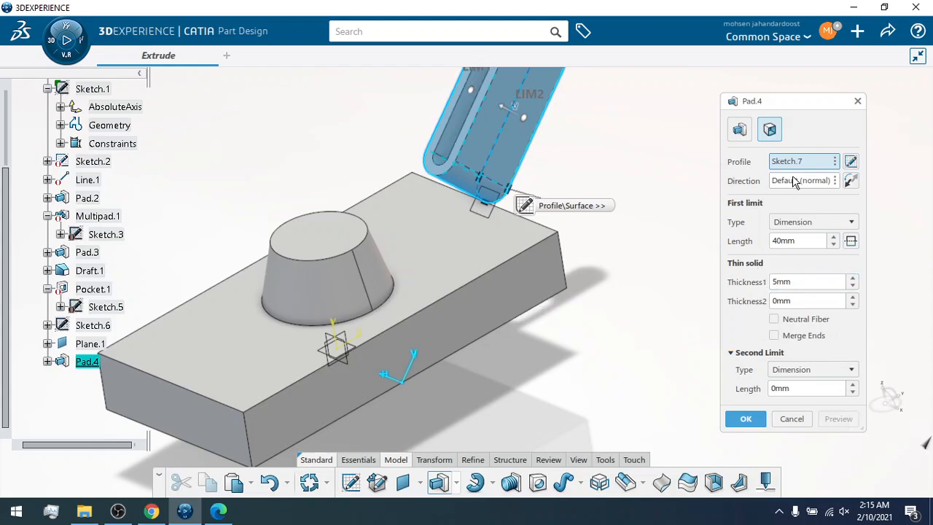
Create a Point-Direction line as the pad direction, from the block's corner vertex along its long top edge, with reversed direction and 20 mm offset.
{"action": "right_click", "coordinate": [838, 181]}
{"action": "mouse_move", "coordinate": [837, 191]}
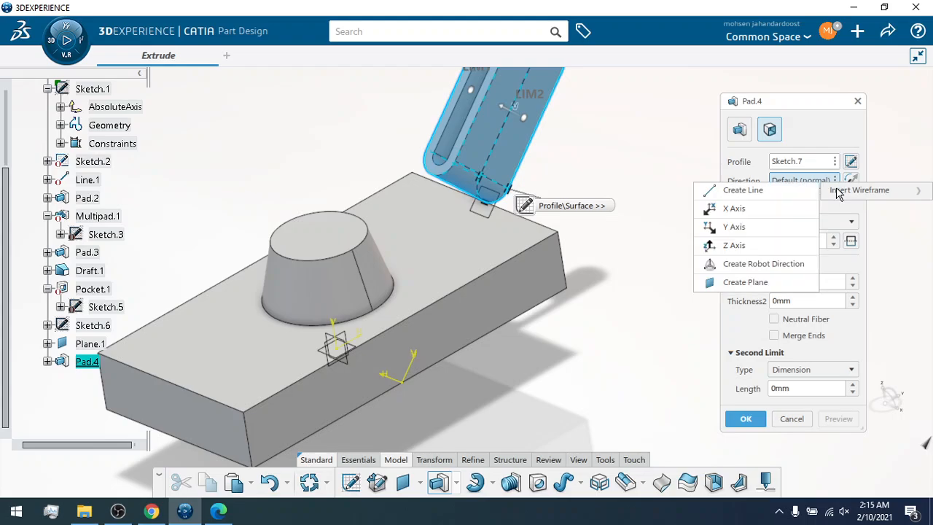
{"action": "left_click", "coordinate": [775, 192]}
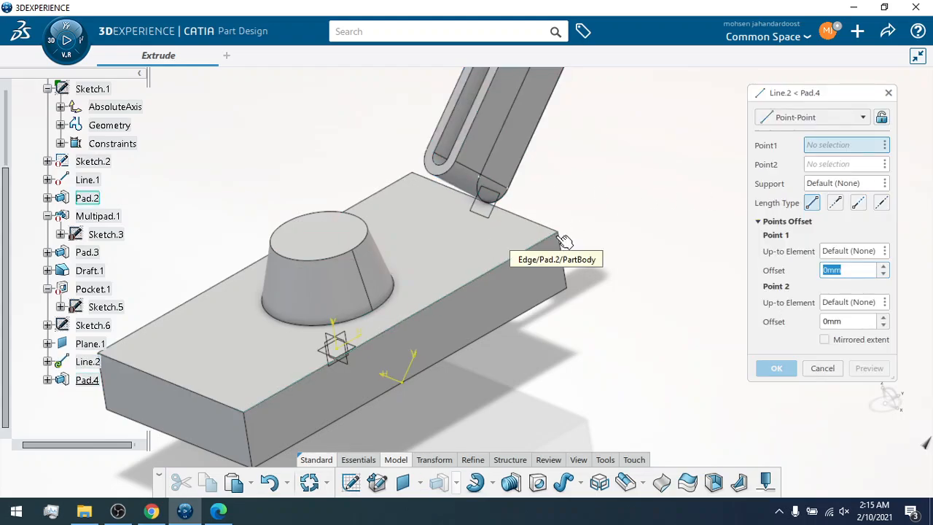
{"action": "left_click", "coordinate": [861, 117]}
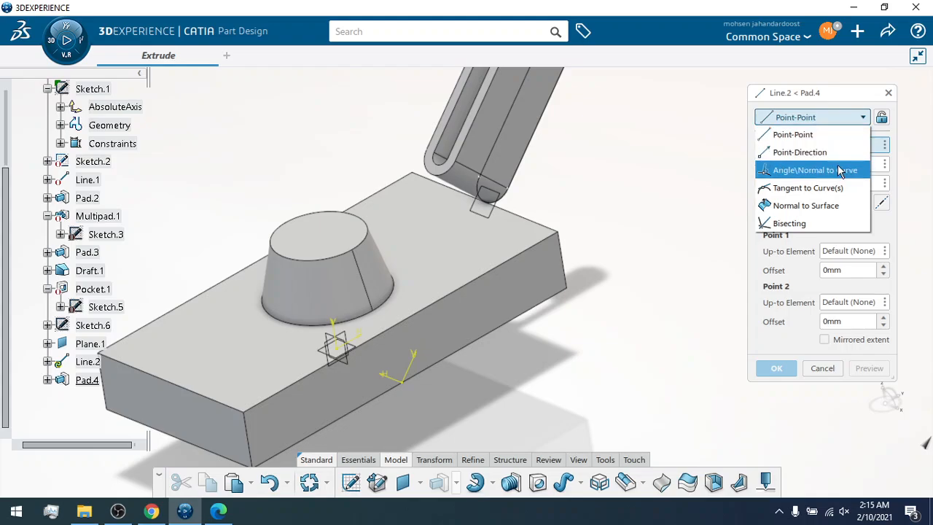
{"action": "left_click", "coordinate": [799, 152]}
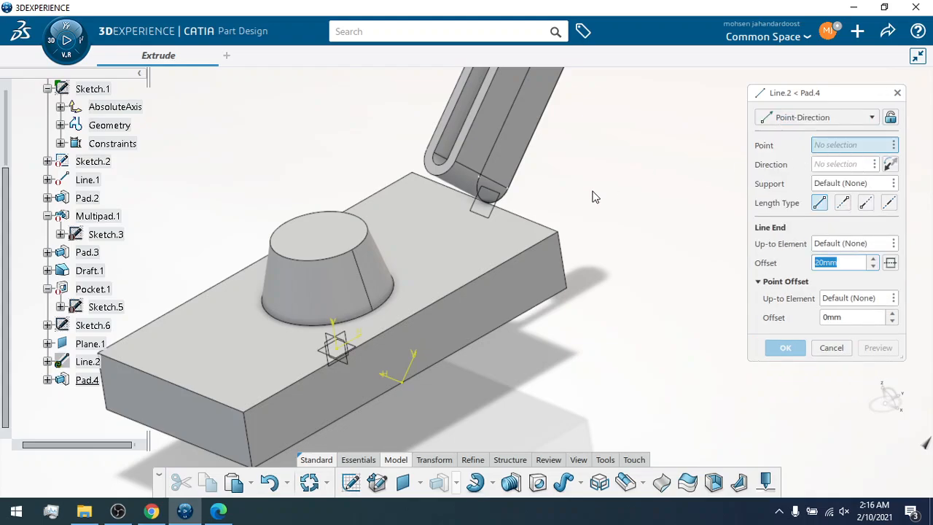
{"action": "left_click", "coordinate": [565, 236]}
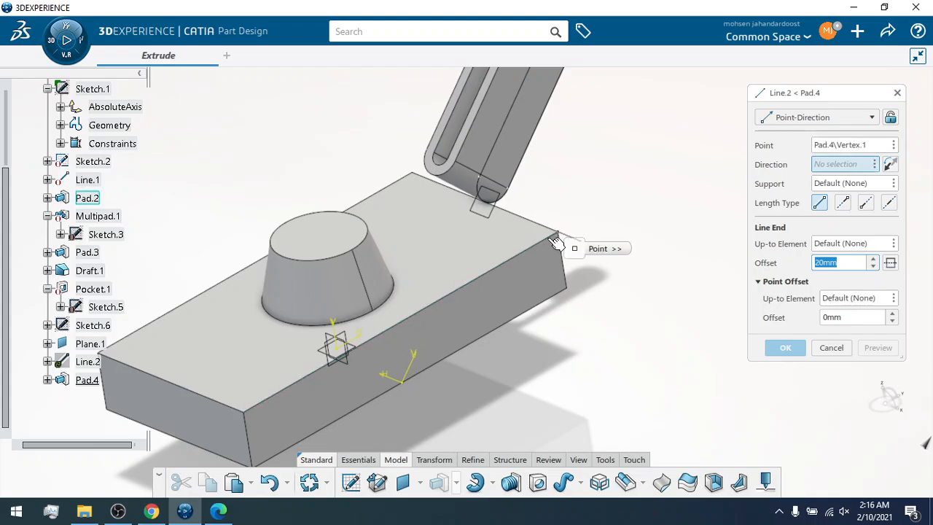
{"action": "left_click", "coordinate": [510, 260]}
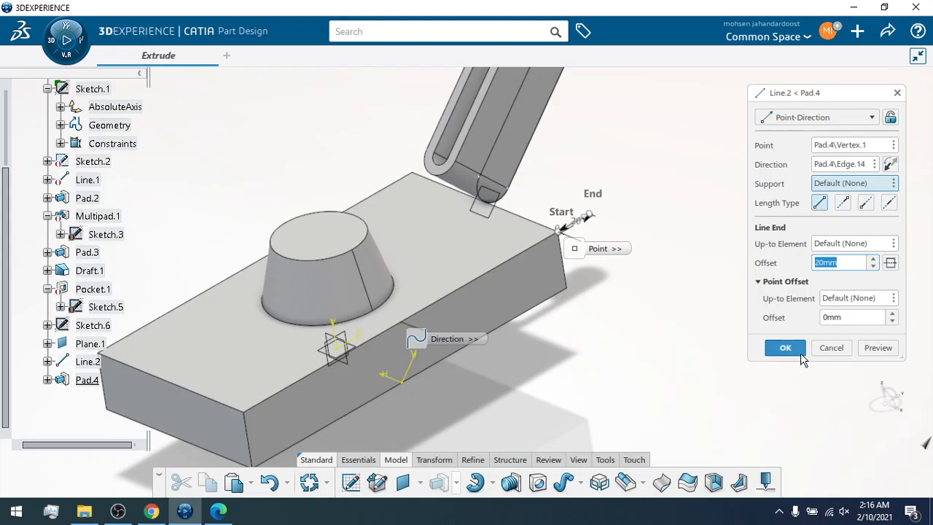
{"action": "left_click", "coordinate": [867, 349]}
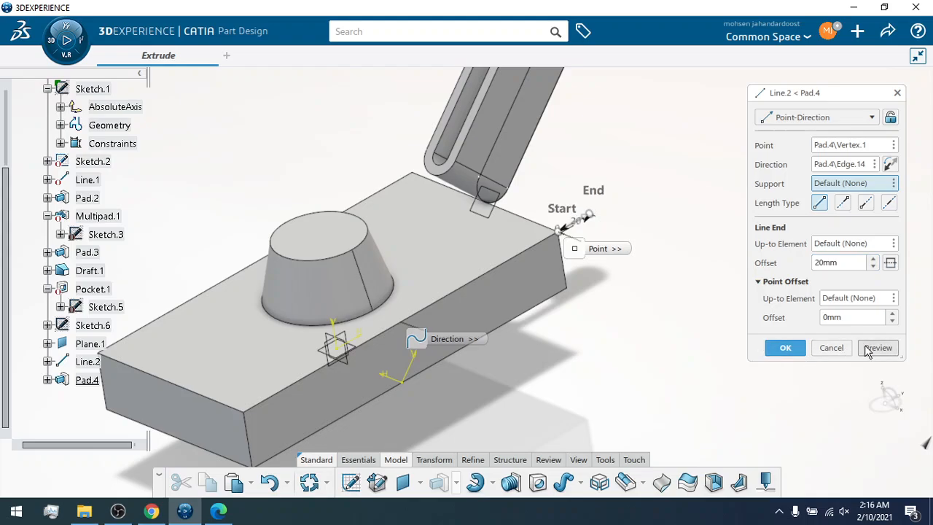
{"action": "left_click", "coordinate": [889, 164]}
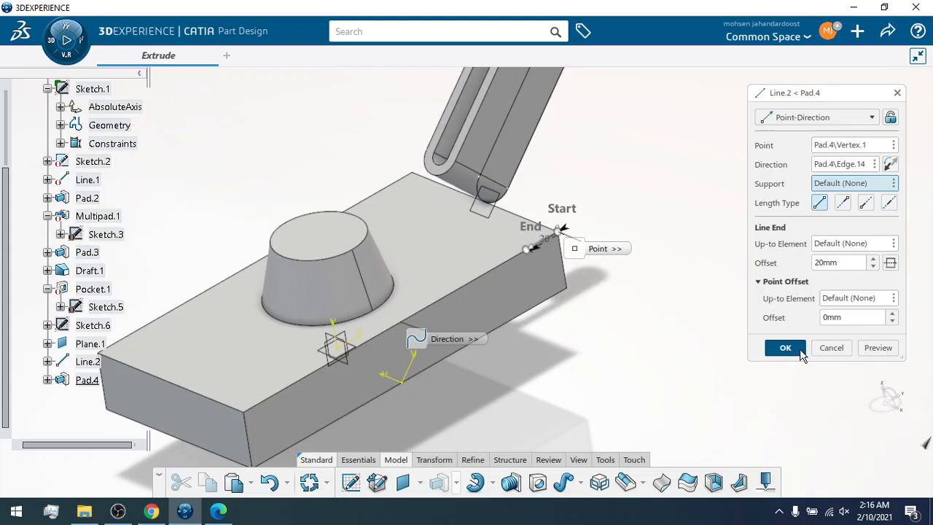
{"action": "left_click", "coordinate": [800, 351]}
Try to preview and confirm the thin slot pad along the new Point-Direction line.
{"action": "left_click", "coordinate": [854, 420]}
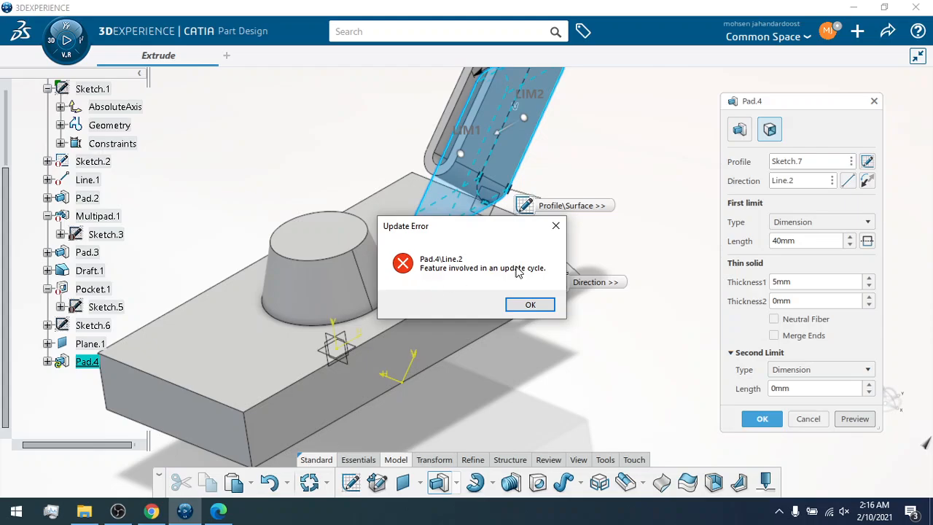
{"action": "left_click", "coordinate": [531, 305]}
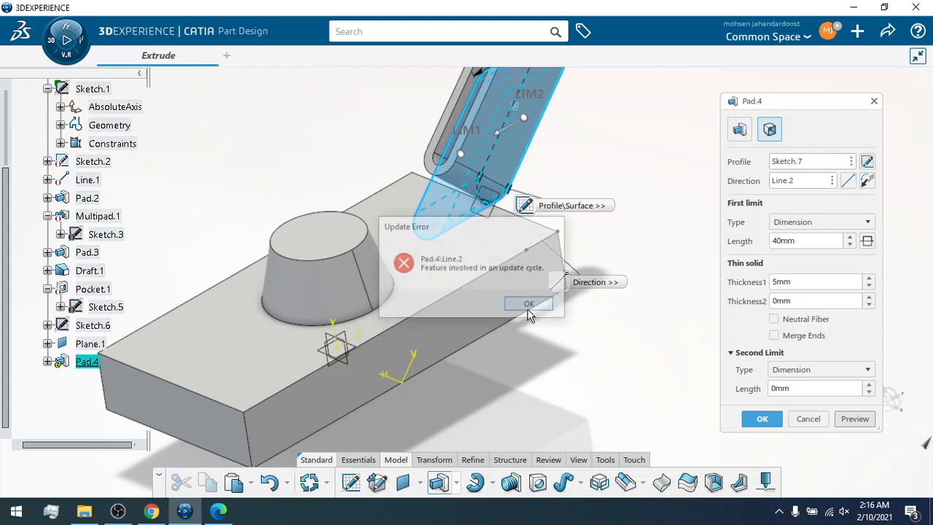
{"action": "left_click", "coordinate": [760, 419]}
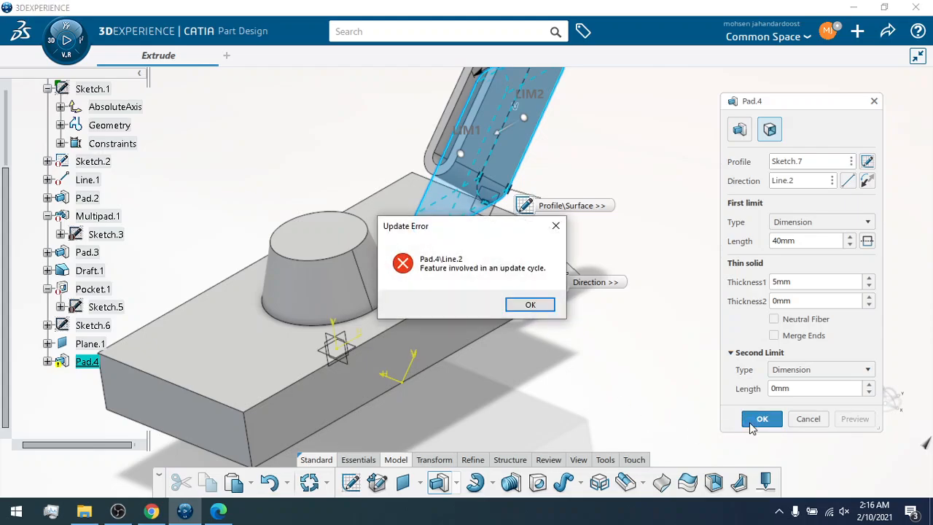
{"action": "left_click", "coordinate": [529, 304]}
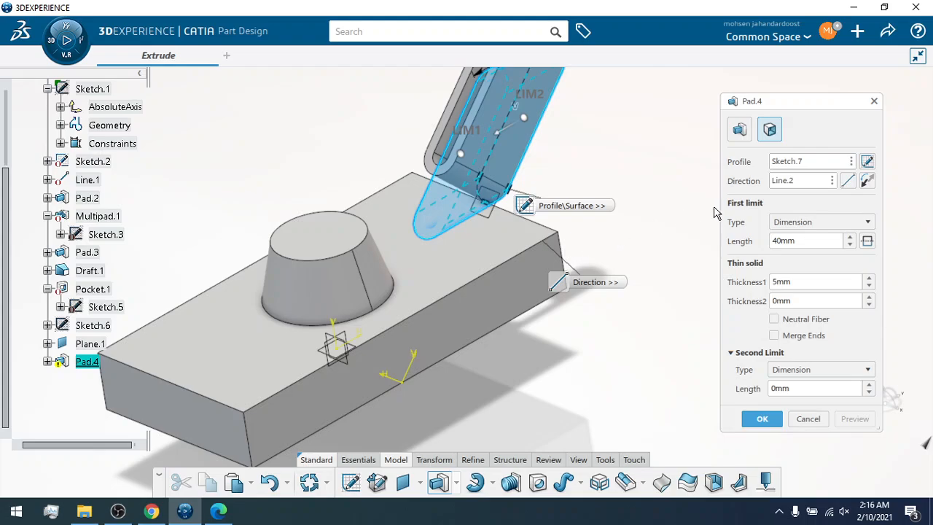
{"action": "left_click", "coordinate": [845, 182]}
{"action": "left_click", "coordinate": [831, 347]}
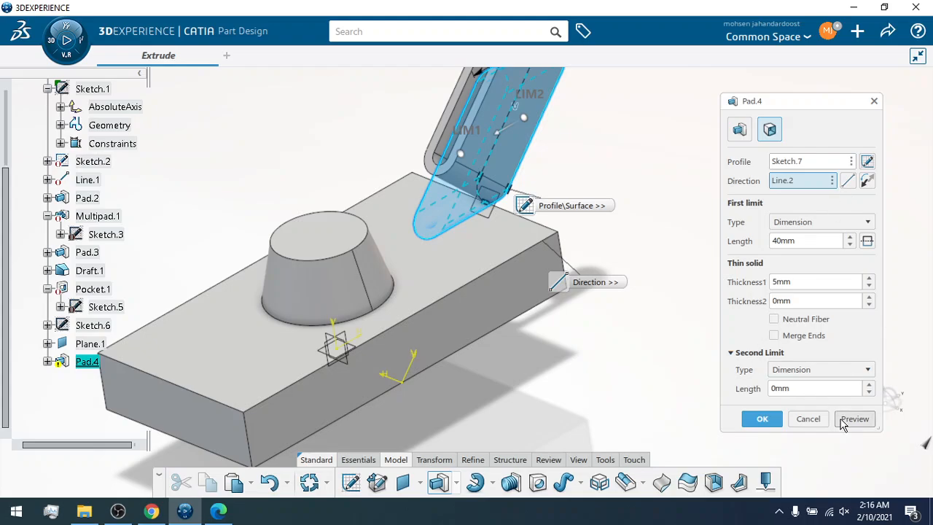
{"action": "left_click_drag", "start_coordinate": [800, 107], "coordinate": [745, 93]}
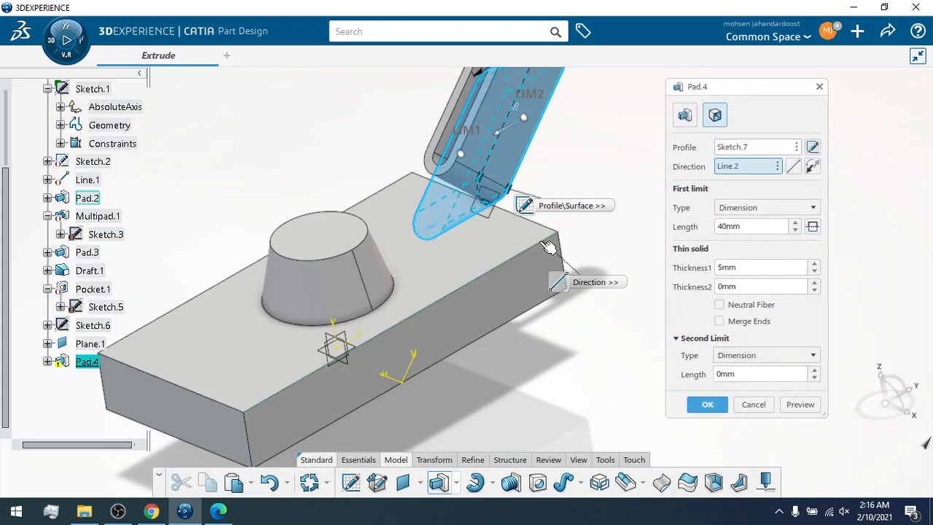
Replace the pad's direction with the Y Axis, preview the thin slot, and confirm the pad.
{"action": "right_click", "coordinate": [780, 166]}
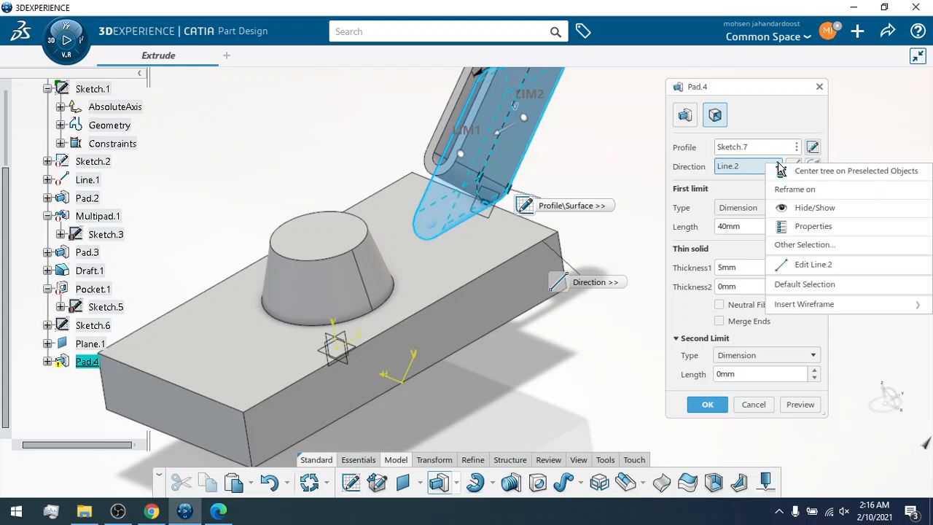
{"action": "left_click", "coordinate": [744, 182]}
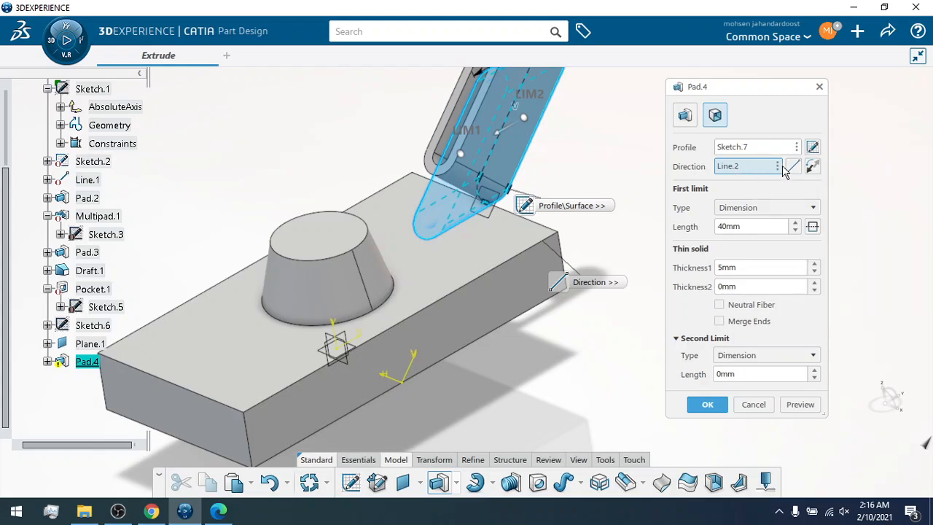
{"action": "right_click", "coordinate": [781, 169]}
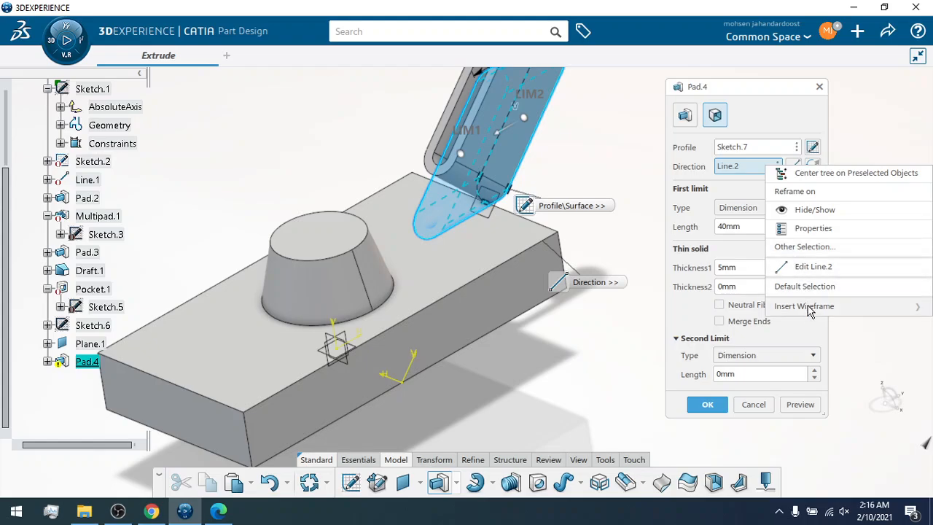
{"action": "mouse_move", "coordinate": [808, 310]}
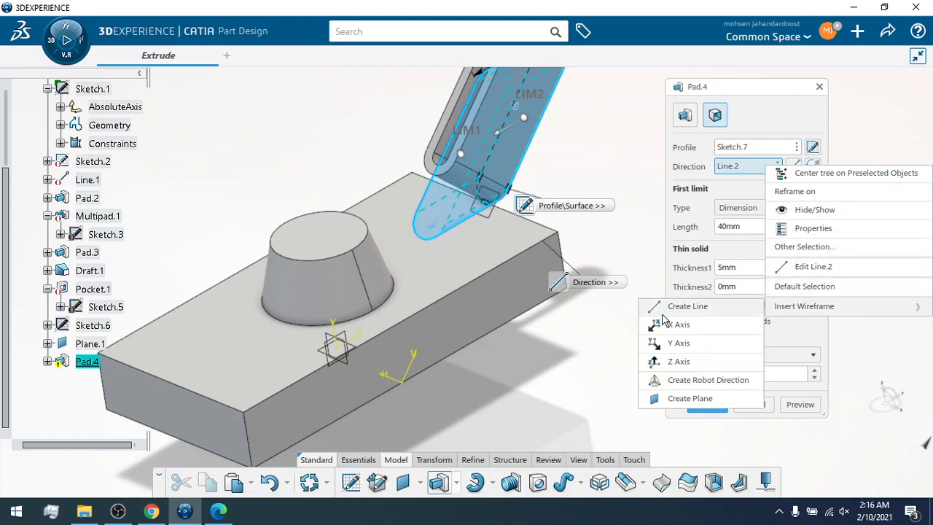
{"action": "left_click", "coordinate": [675, 344]}
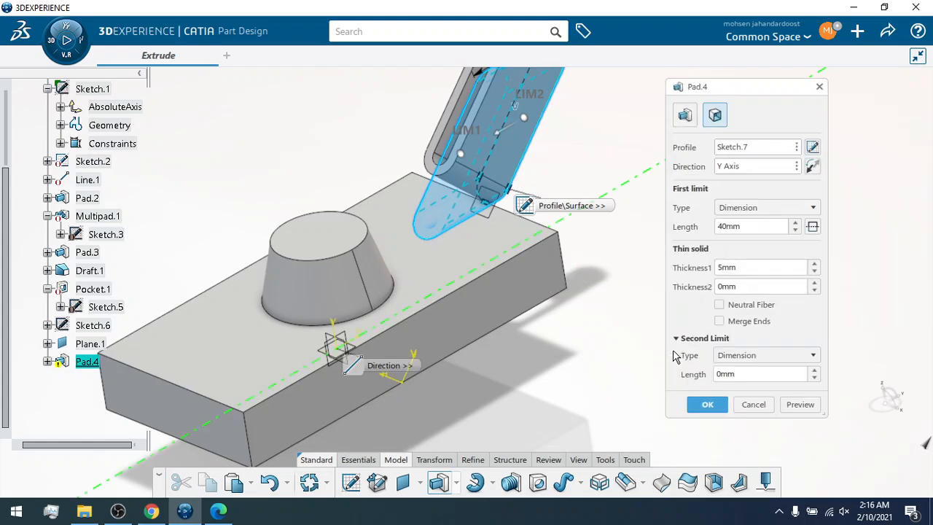
{"action": "left_click", "coordinate": [798, 408]}
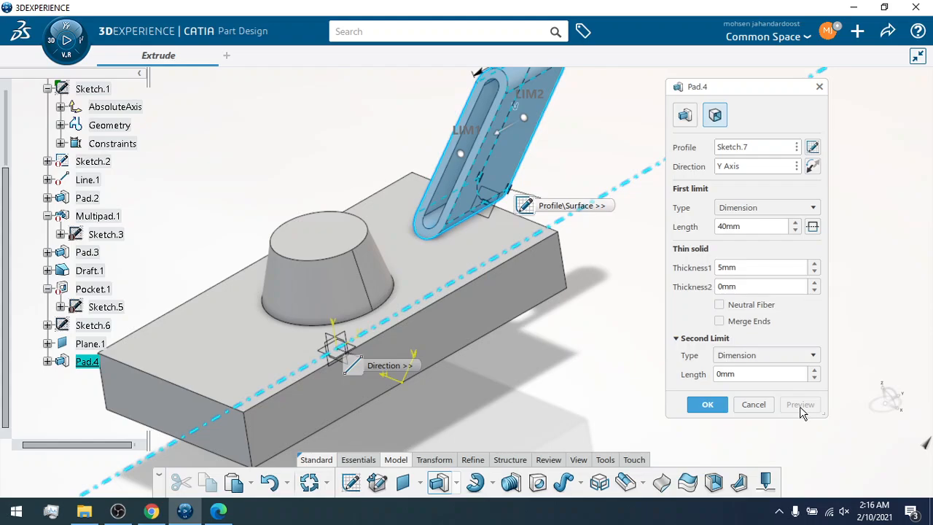
{"action": "left_click", "coordinate": [707, 405]}
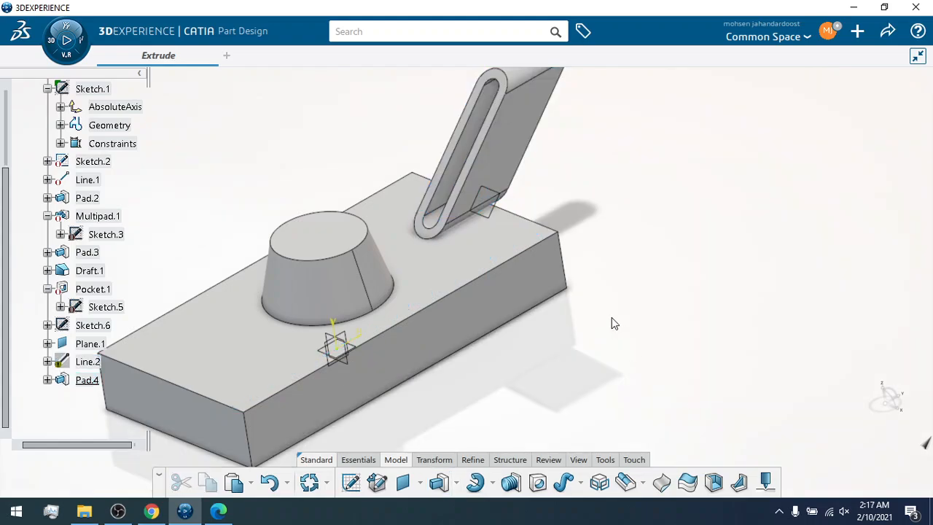
Examine the finished thin slot pad and its contact with the block from different angles.
{"action": "middle_click_drag", "start_coordinate": [611, 336], "coordinate": [685, 357]}
{"action": "left_click", "coordinate": [548, 460]}
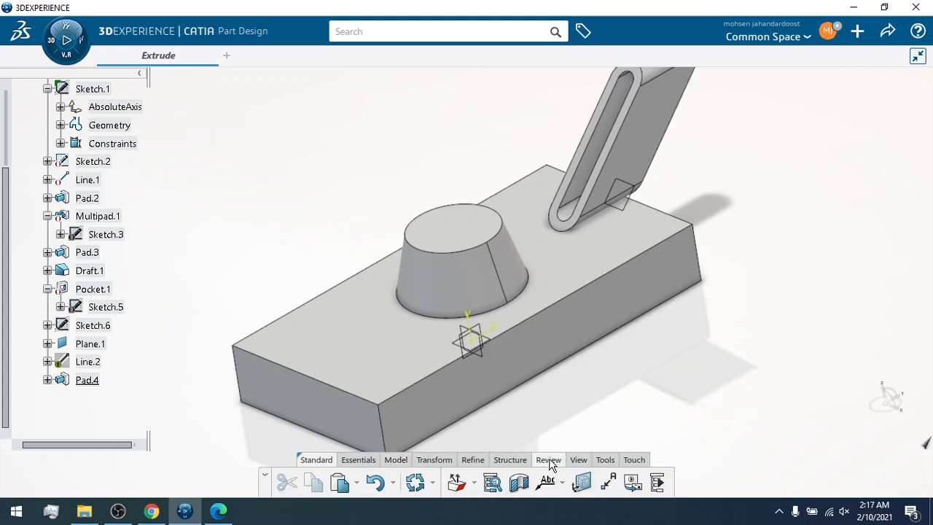
{"action": "left_click", "coordinate": [579, 460]}
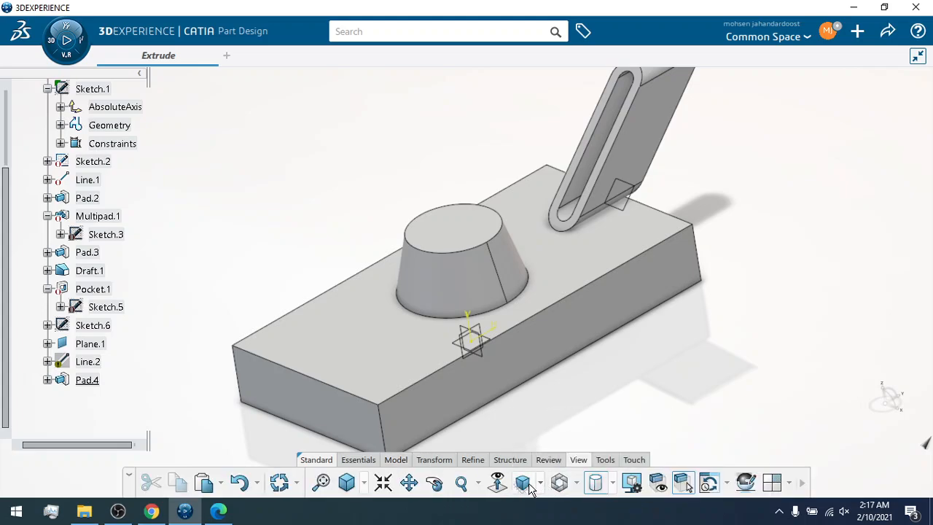
{"action": "left_click_drag", "start_coordinate": [530, 400], "coordinate": [475, 373]}
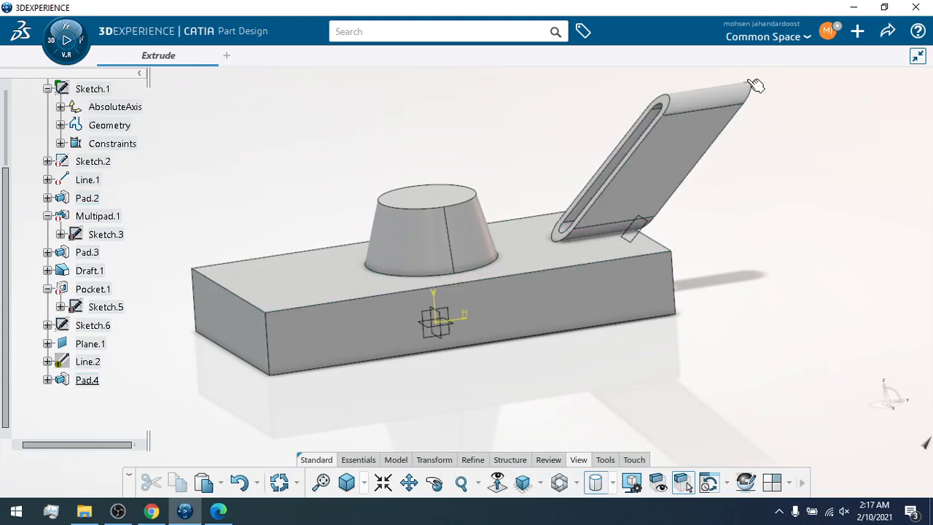
{"action": "left_click", "coordinate": [436, 483]}
{"action": "mouse_move", "coordinate": [447, 376]}
{"action": "left_mouse_down"}
{"action": "mouse_move", "coordinate": [474, 403]}
{"action": "mouse_move", "coordinate": [464, 374]}
{"action": "mouse_move", "coordinate": [447, 374]}
{"action": "mouse_move", "coordinate": [462, 384]}
{"action": "left_mouse_up"}
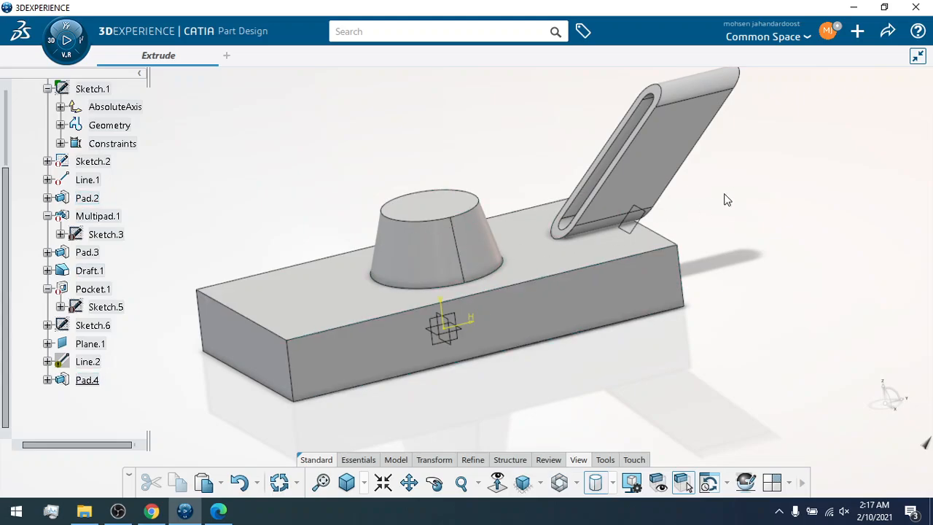
{"action": "left_click", "coordinate": [364, 460]}
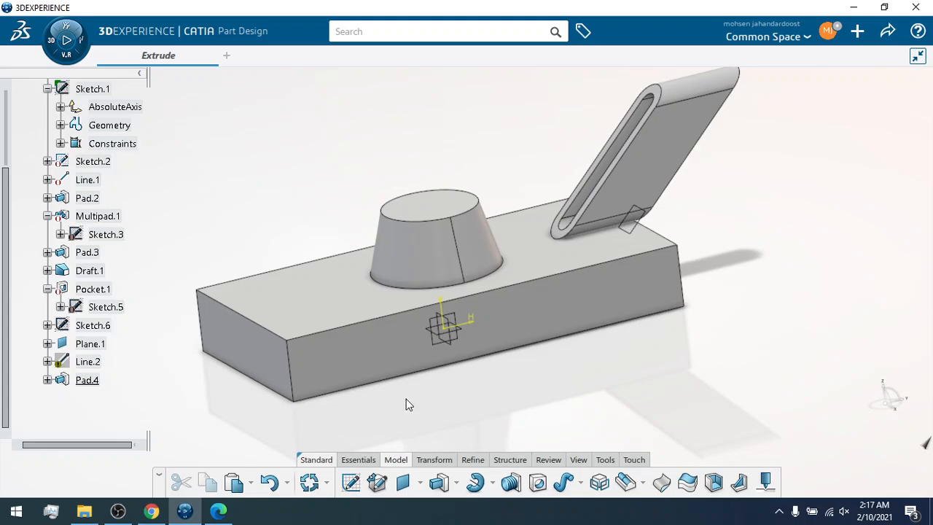
Reopen the definition of the Point-Direction line Line.2, preview it along the block's long top edge, and confirm it.
{"action": "left_click", "coordinate": [90, 362]}
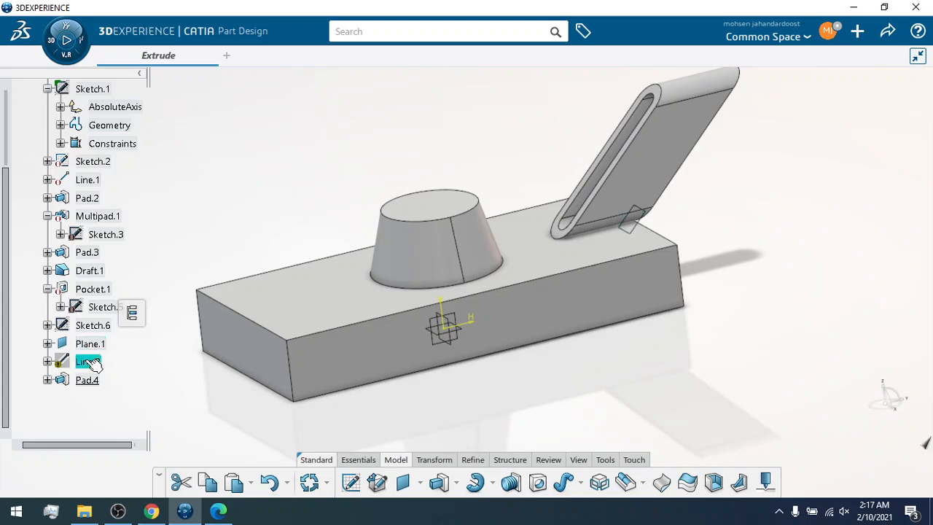
{"action": "left_click", "coordinate": [47, 362]}
{"action": "right_click", "coordinate": [86, 363]}
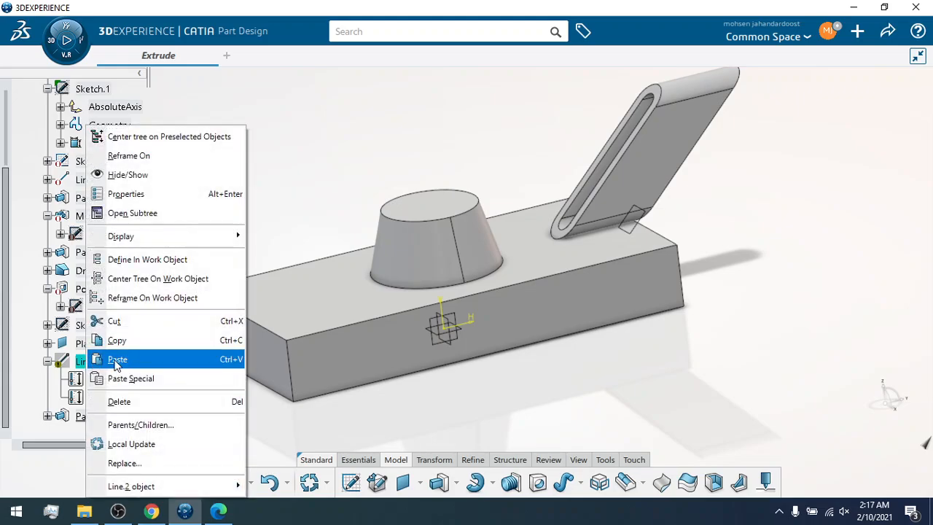
{"action": "left_click", "coordinate": [46, 365]}
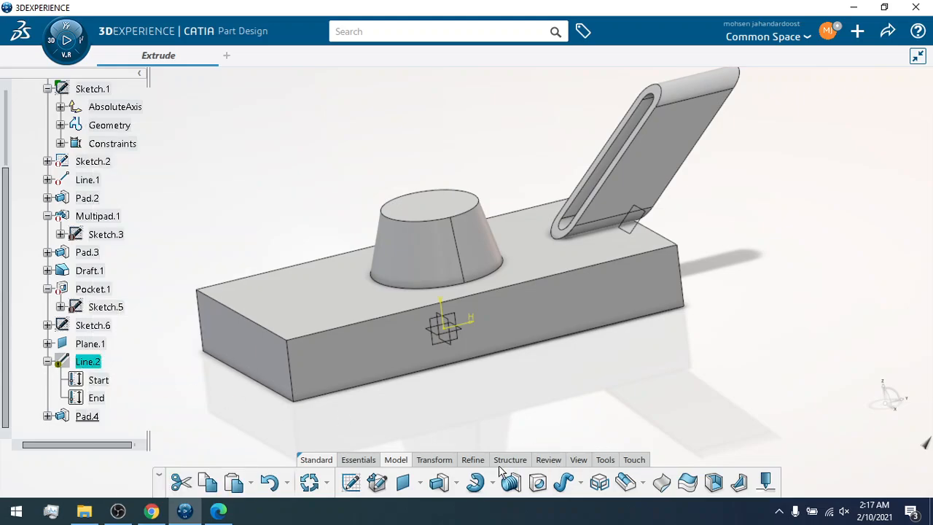
{"action": "right_click", "coordinate": [88, 361]}
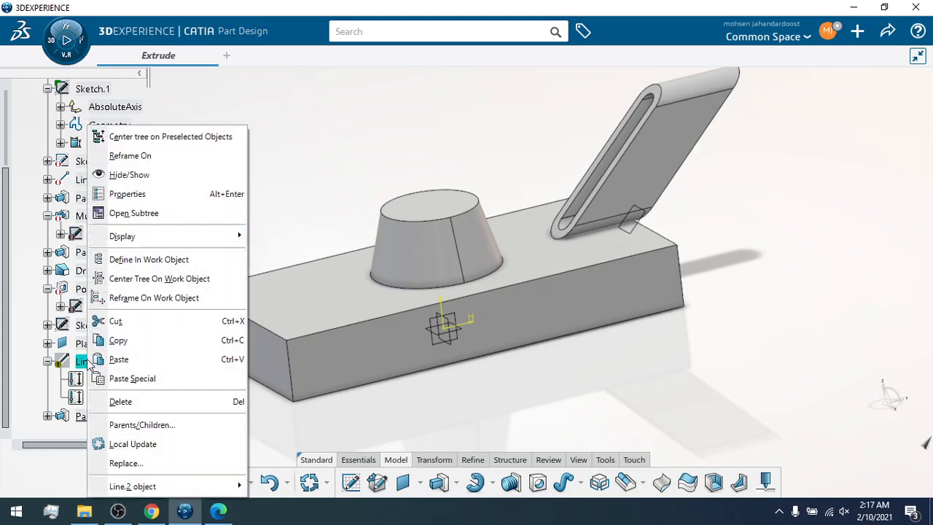
{"action": "mouse_move", "coordinate": [177, 484]}
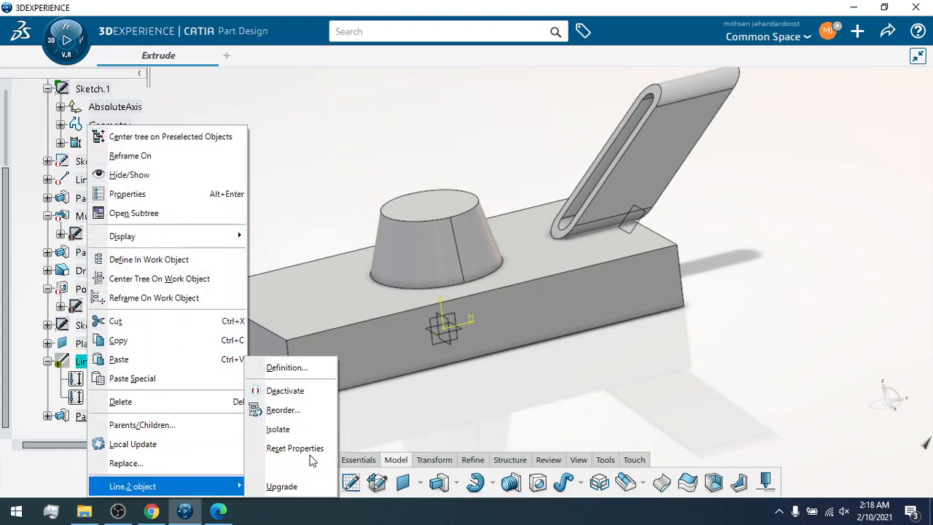
{"action": "left_click", "coordinate": [295, 373]}
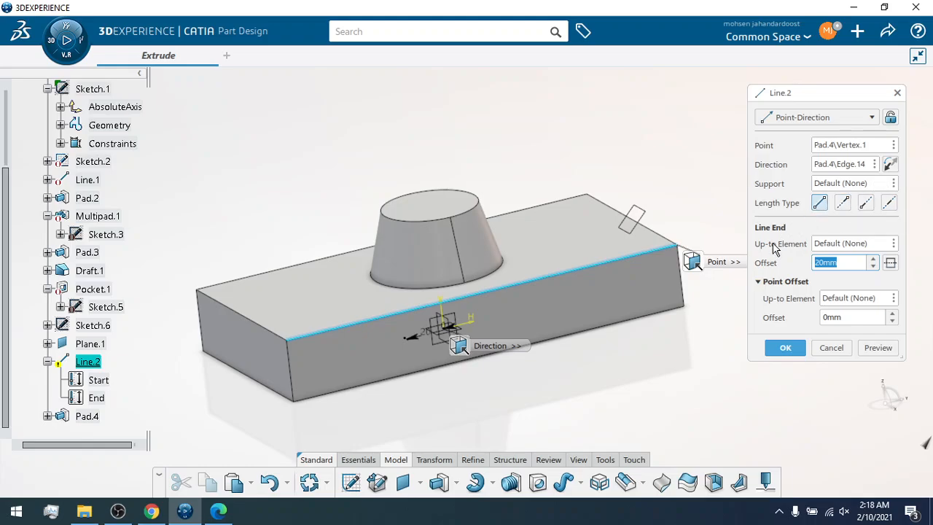
{"action": "left_click", "coordinate": [893, 244]}
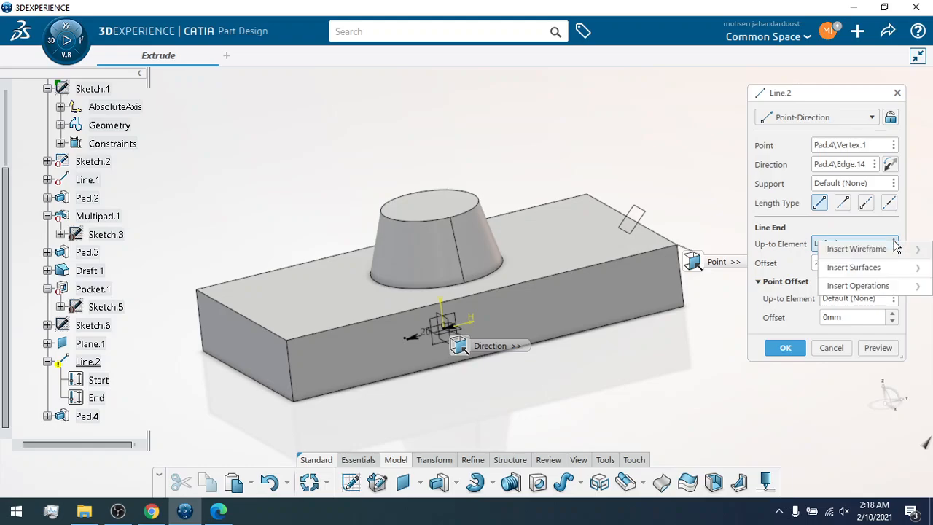
{"action": "mouse_move", "coordinate": [895, 248]}
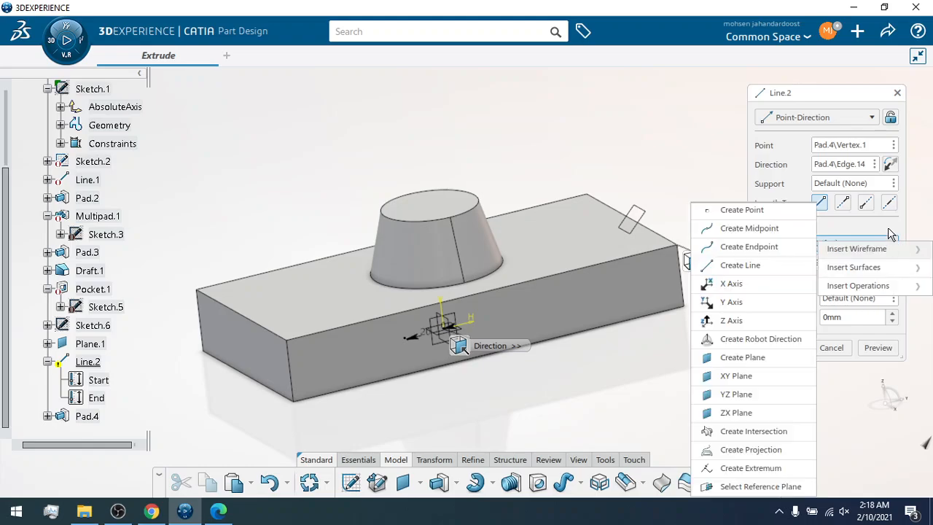
{"action": "left_click", "coordinate": [889, 230]}
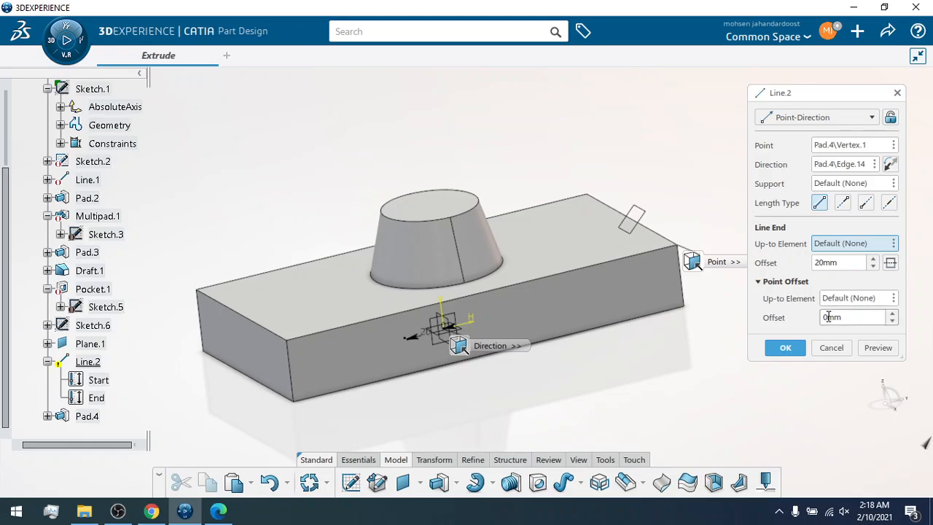
{"action": "left_click", "coordinate": [879, 349]}
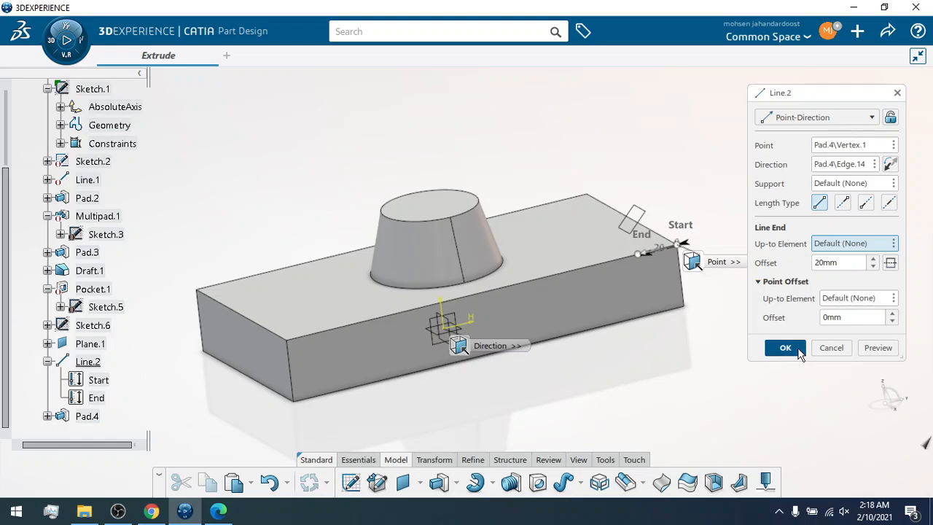
{"action": "left_click", "coordinate": [784, 348]}
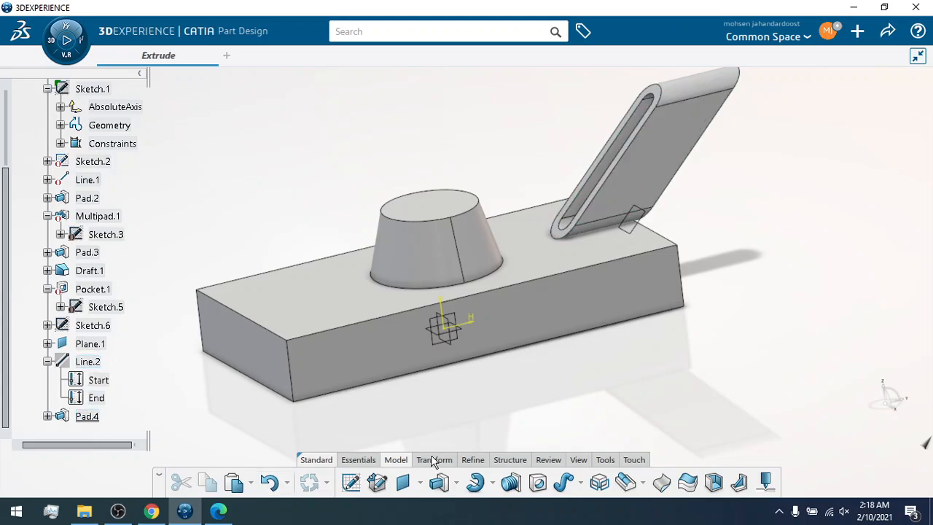
{"action": "left_click", "coordinate": [363, 458]}
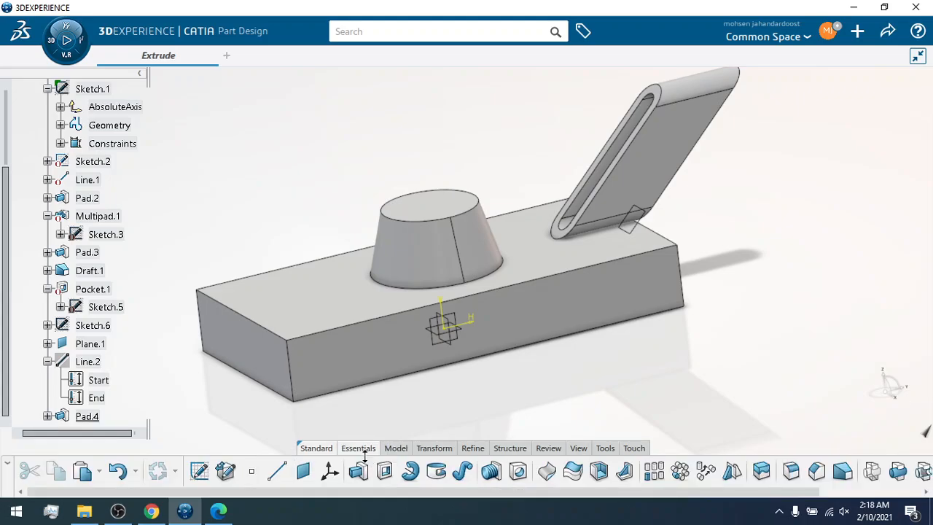
{"action": "left_click", "coordinate": [320, 451]}
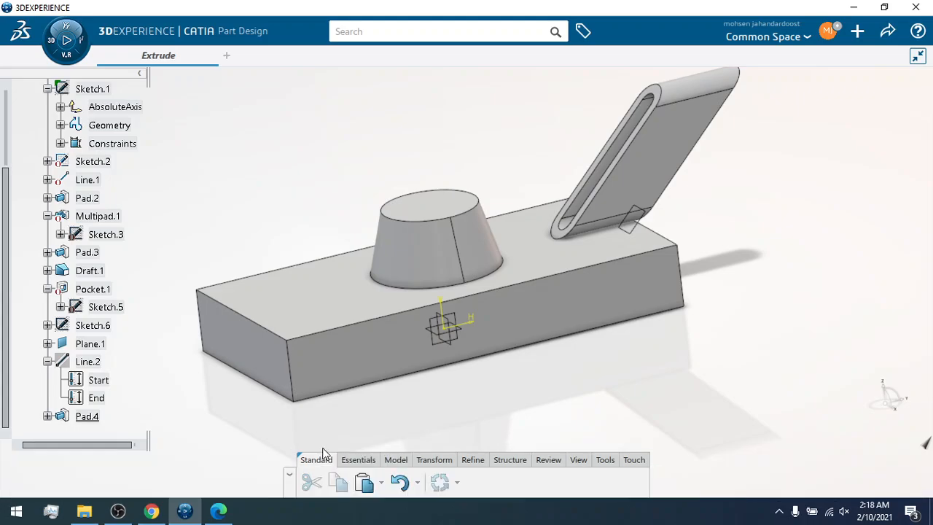
{"action": "left_click", "coordinate": [357, 459]}
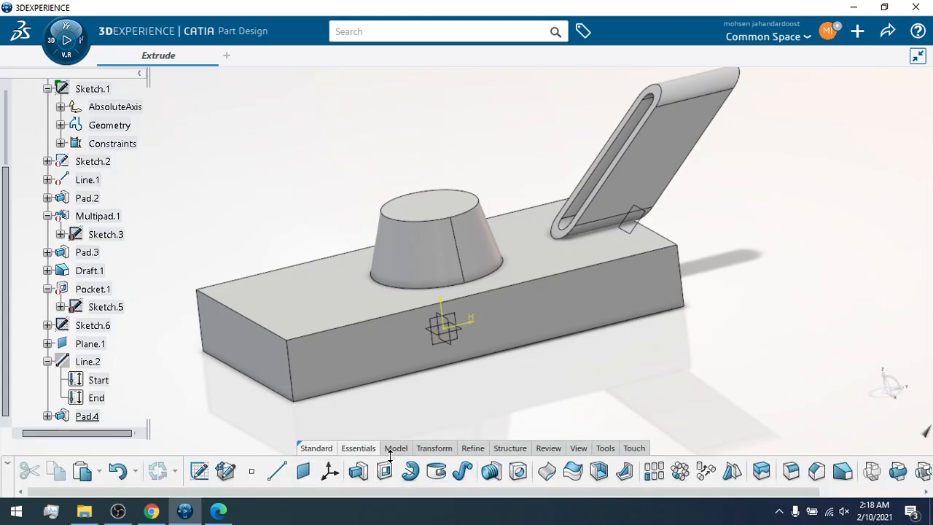
{"action": "left_click", "coordinate": [395, 448]}
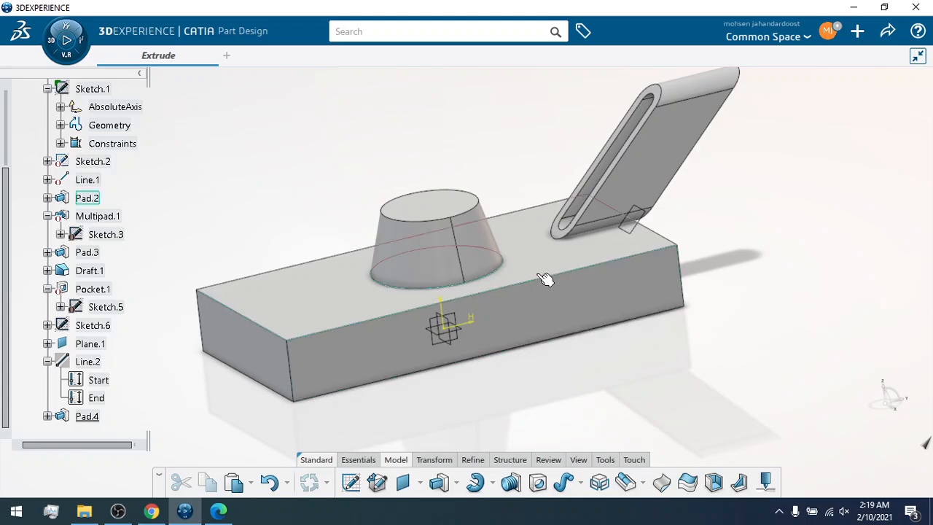
{"action": "left_click", "coordinate": [456, 483]}
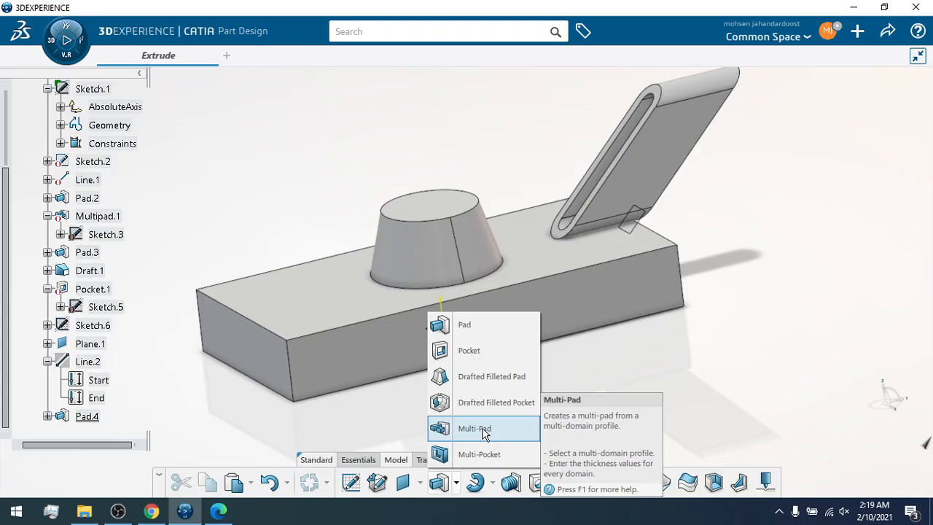
{"action": "left_click", "coordinate": [787, 322]}
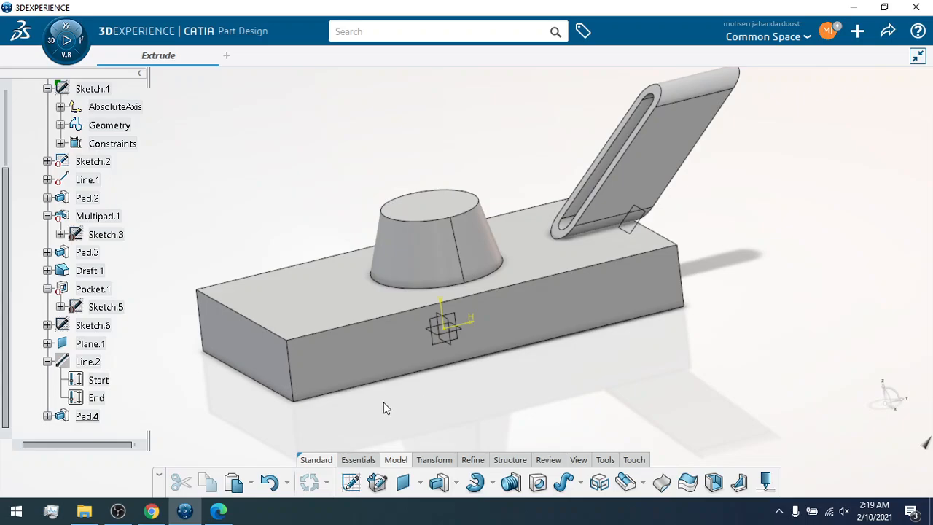
{"action": "left_click", "coordinate": [358, 459]}
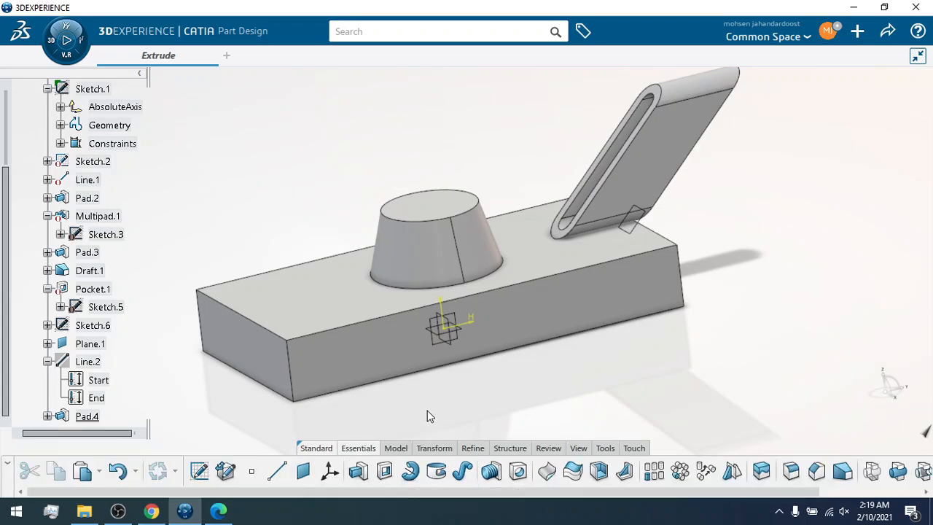
Start a new sketch on the large bottom face of the block.
{"action": "mouse_move", "coordinate": [427, 411]}
{"action": "middle_mouse_down"}
{"action": "mouse_move", "coordinate": [427, 335]}
{"action": "mouse_move", "coordinate": [433, 421]}
{"action": "middle_mouse_up"}
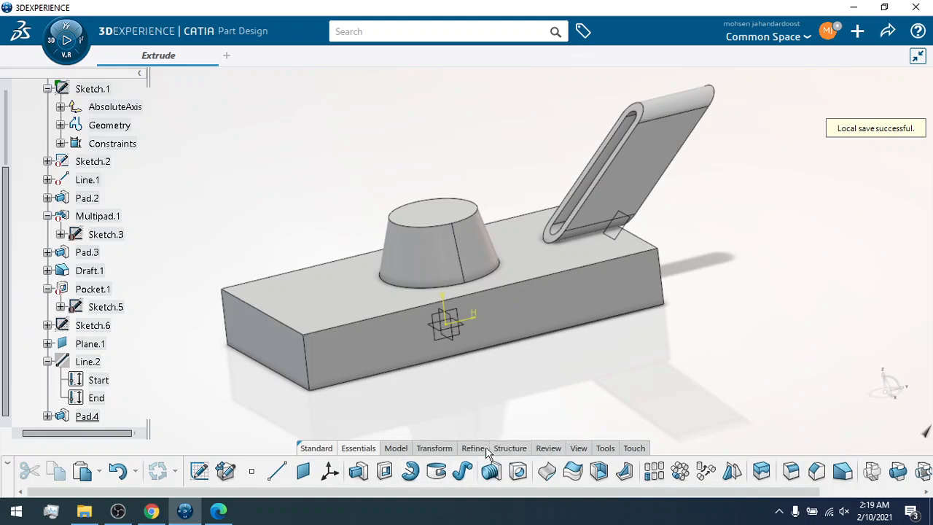
{"action": "left_click", "coordinate": [577, 448]}
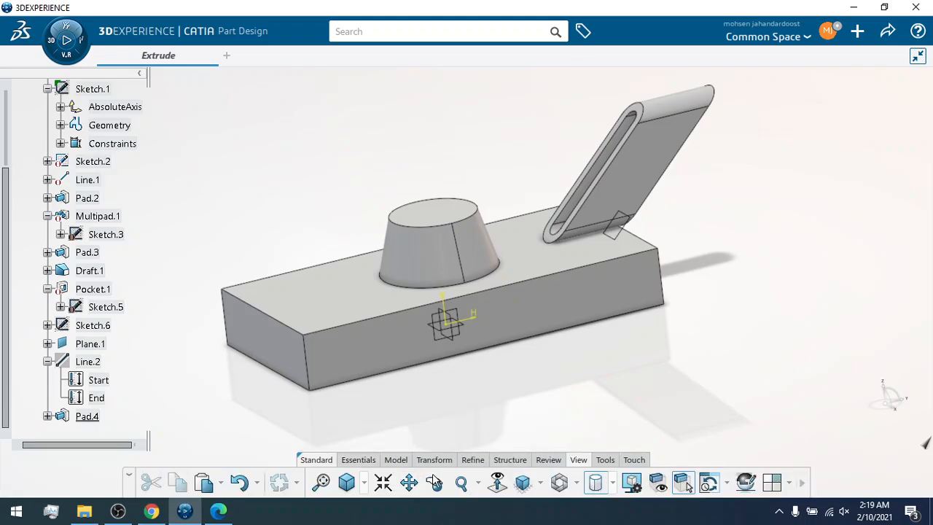
{"action": "left_click_drag", "start_coordinate": [466, 389], "coordinate": [433, 297]}
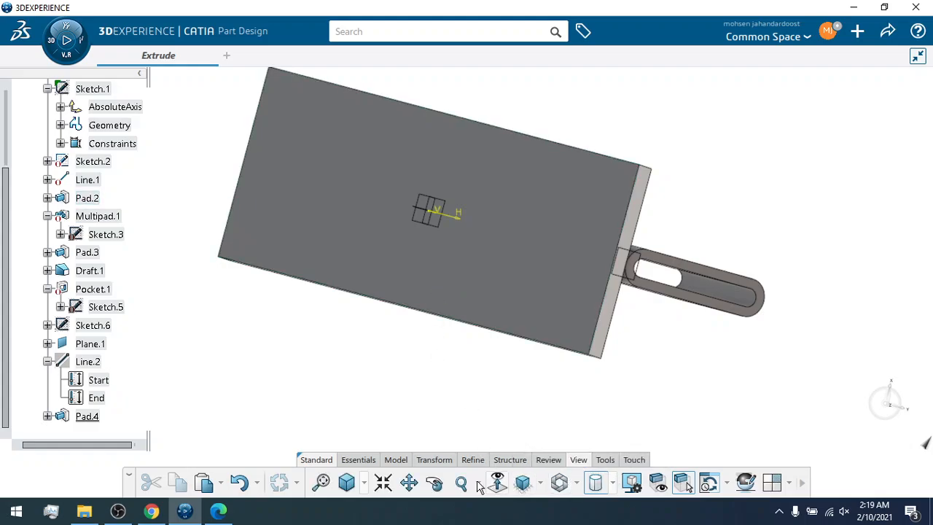
{"action": "left_click", "coordinate": [434, 482]}
{"action": "left_click_drag", "start_coordinate": [407, 325], "coordinate": [376, 284]}
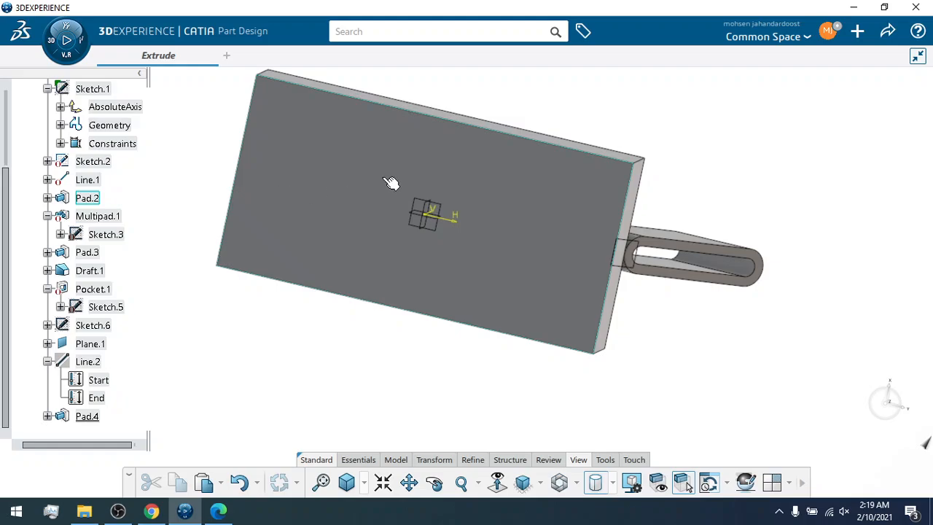
{"action": "left_click", "coordinate": [567, 205]}
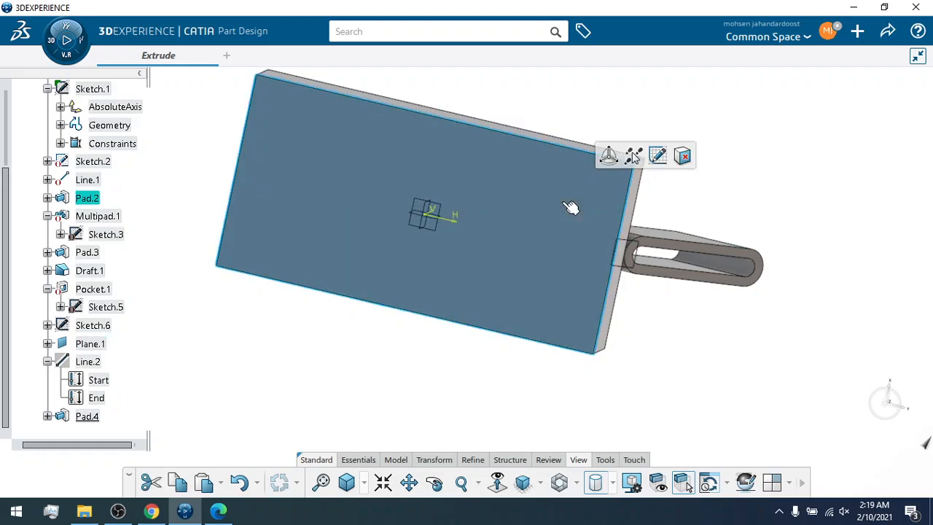
{"action": "left_click", "coordinate": [358, 459]}
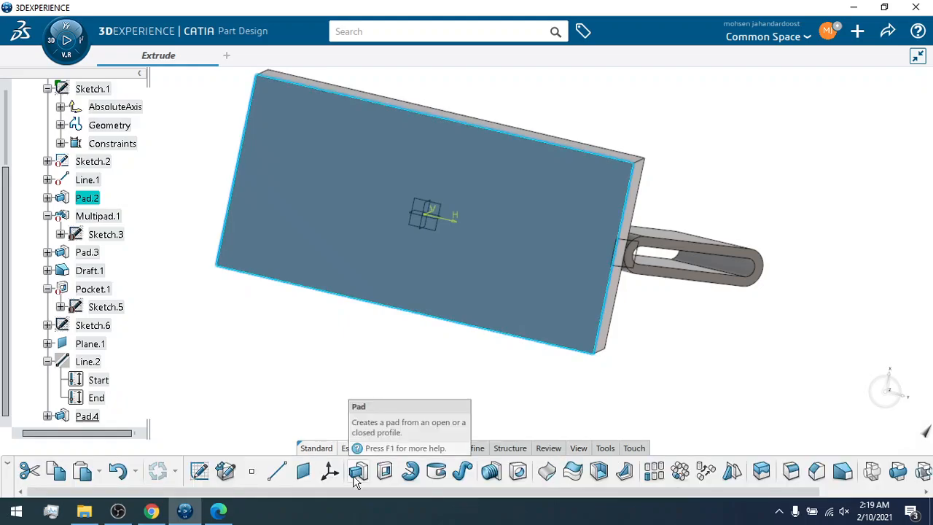
{"action": "left_click", "coordinate": [200, 471]}
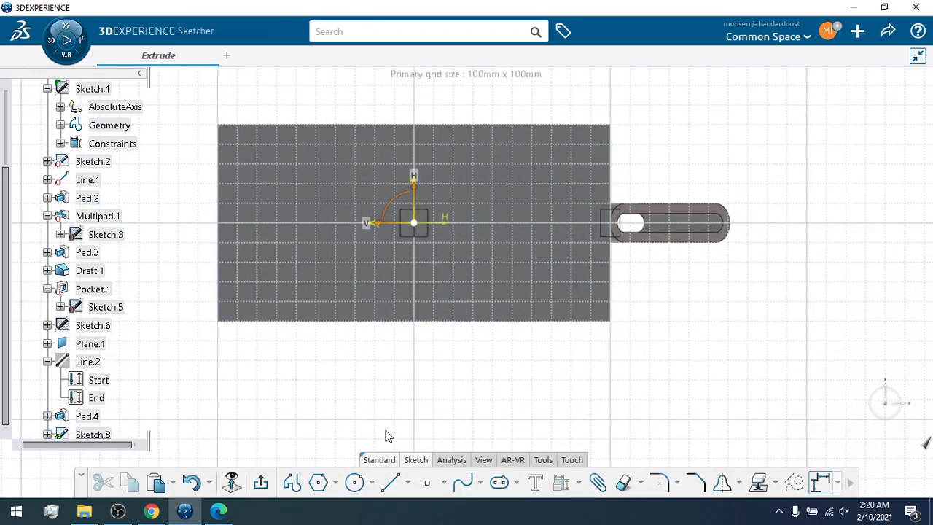
Sketch an open three-point spline across the bottom face, bulging toward the block's slot-pad end, and exit the sketch.
{"action": "left_click", "coordinate": [462, 481]}
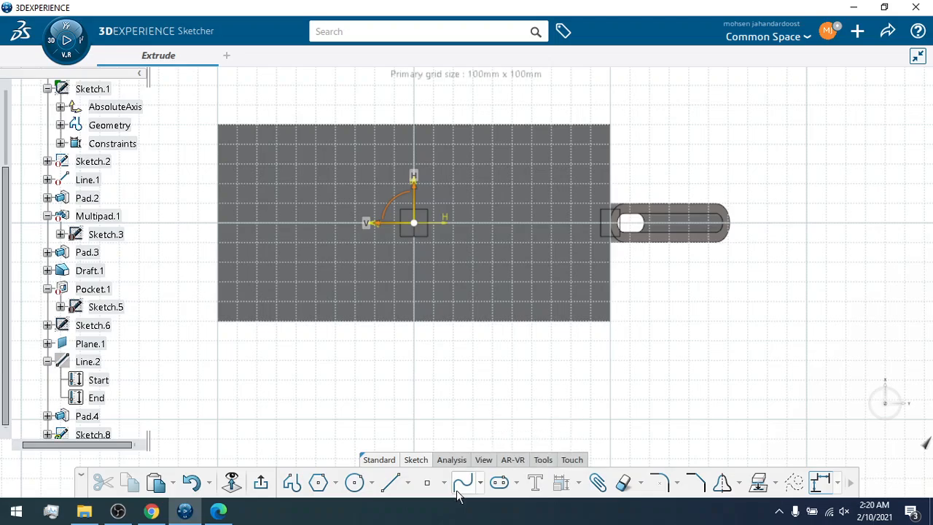
{"action": "left_click", "coordinate": [391, 153]}
{"action": "left_click", "coordinate": [515, 228]}
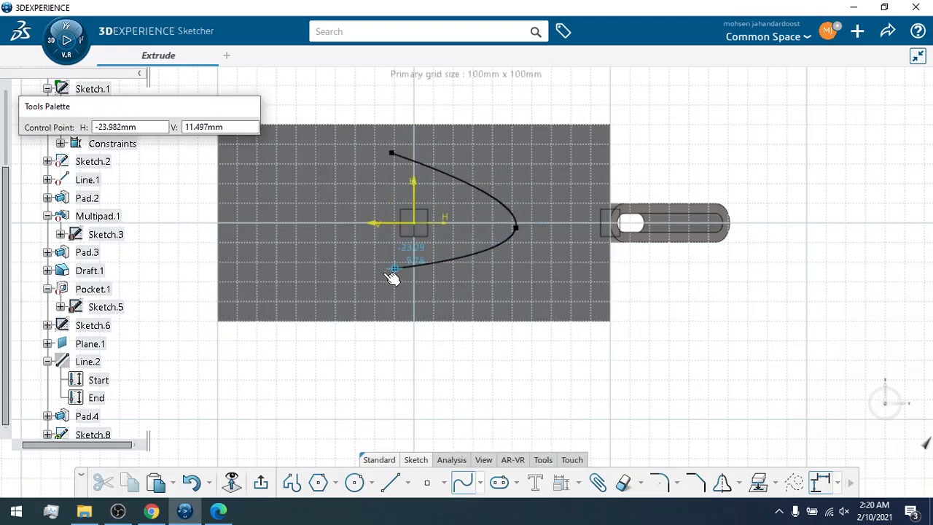
{"action": "double_click", "coordinate": [439, 297]}
{"action": "left_click", "coordinate": [580, 393]}
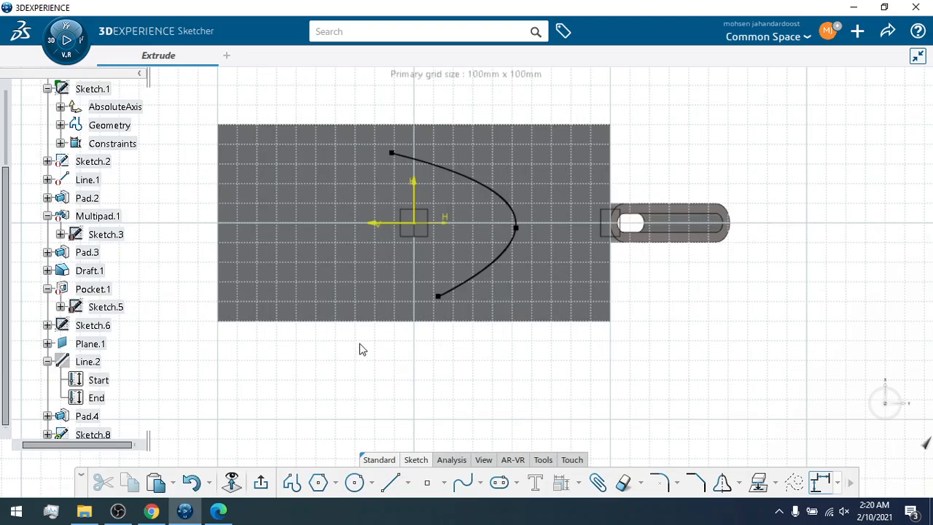
{"action": "left_click", "coordinate": [261, 485]}
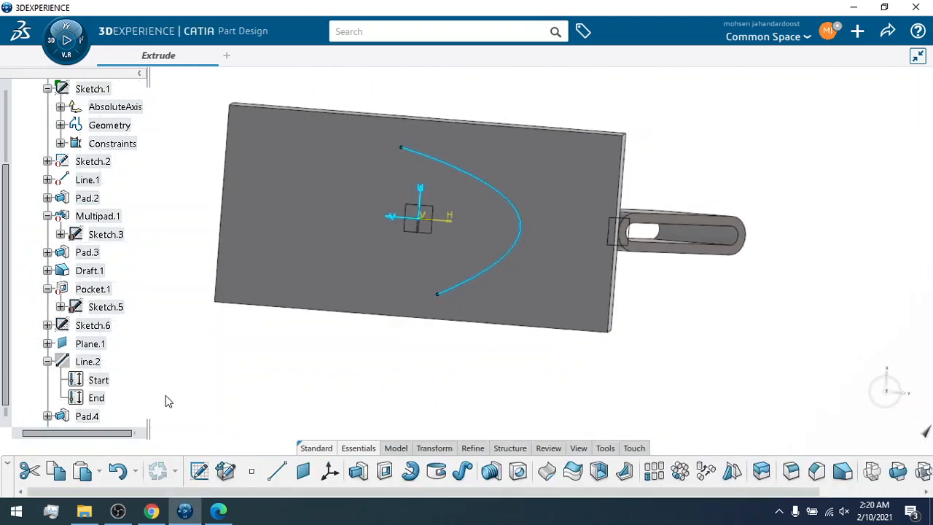
Try to pad the open spline sketch Sketch.8 on the block's bottom face as a full solid.
{"action": "left_click_drag", "start_coordinate": [6, 363], "coordinate": [3, 433]}
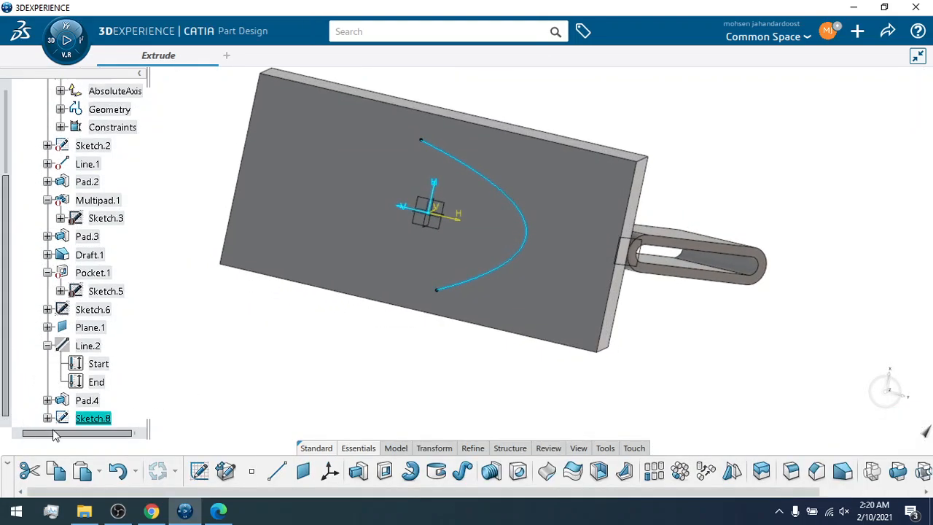
{"action": "left_click", "coordinate": [98, 419]}
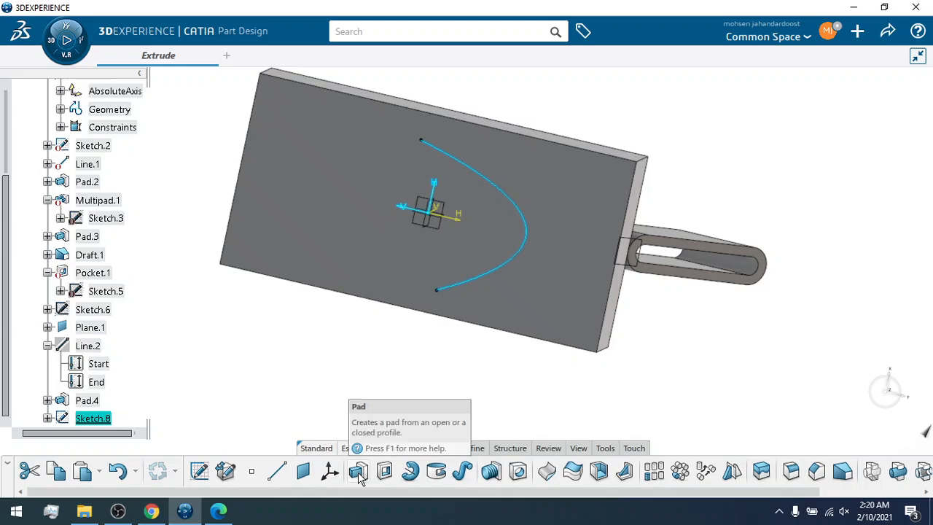
{"action": "left_click", "coordinate": [358, 472]}
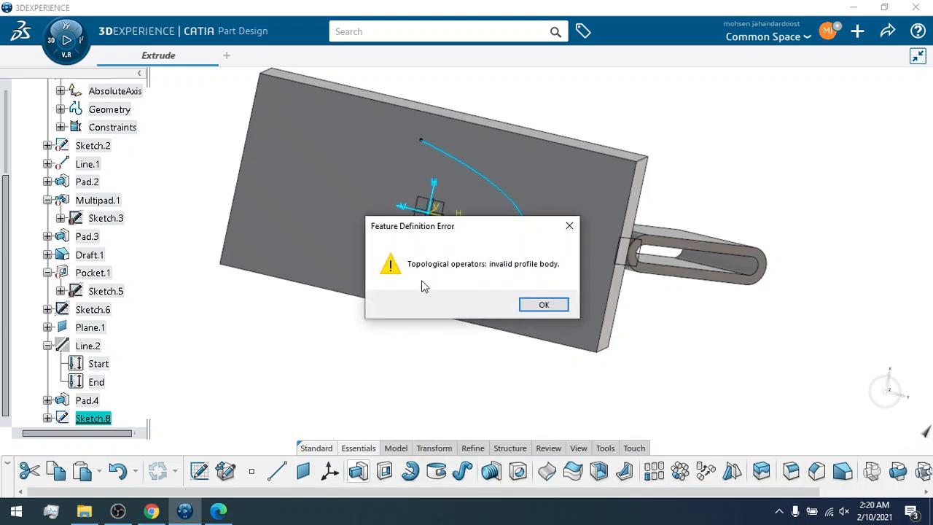
{"action": "left_click", "coordinate": [543, 306]}
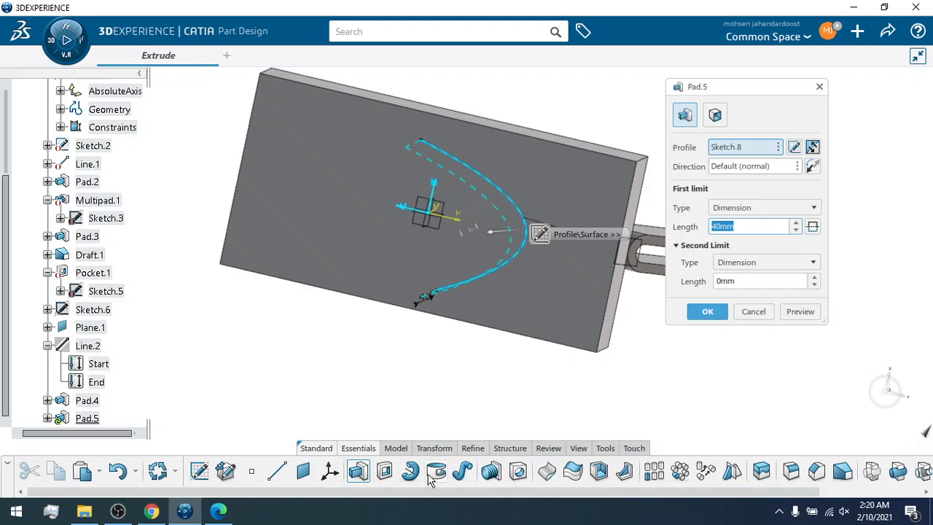
Make the spline pad a thin solid 40 mm long with a 5 mm first thickness, preview it, and confirm it.
{"action": "left_click", "coordinate": [551, 448]}
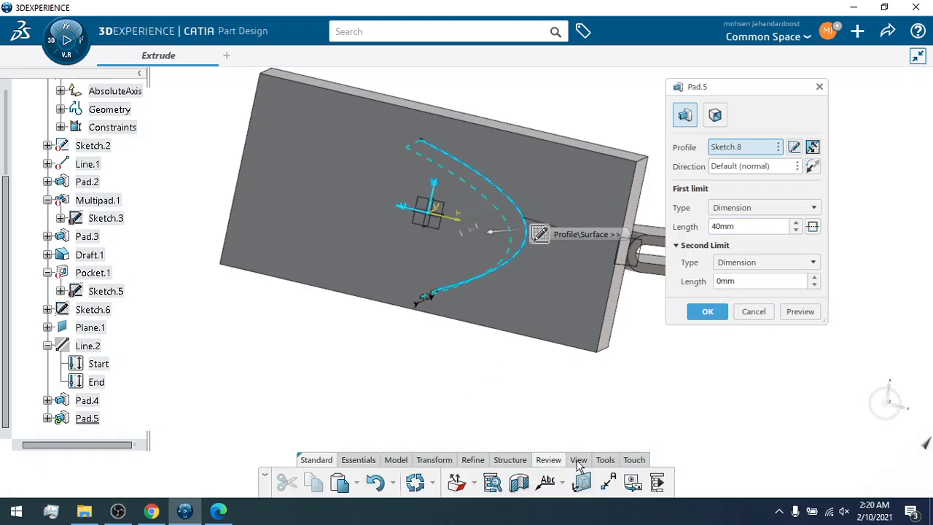
{"action": "left_click", "coordinate": [578, 462]}
{"action": "left_click", "coordinate": [436, 481]}
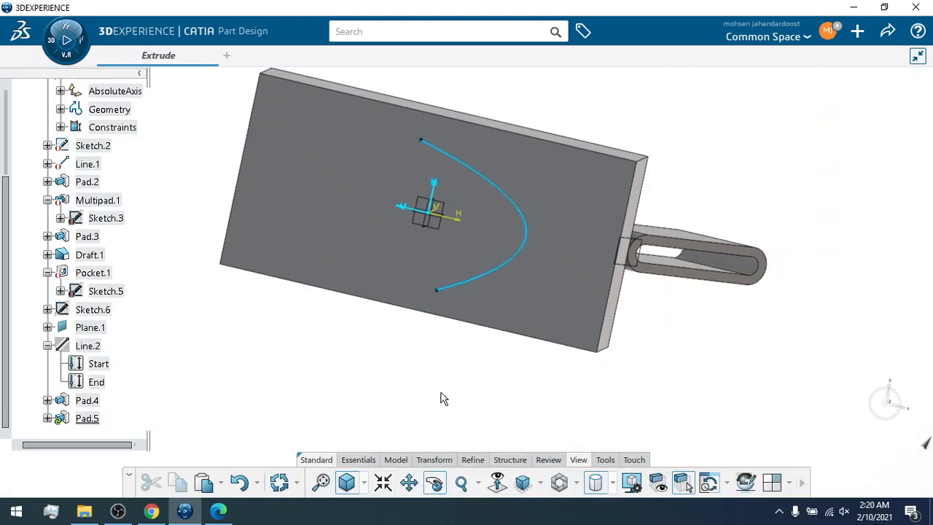
{"action": "left_click_drag", "start_coordinate": [440, 398], "coordinate": [483, 358]}
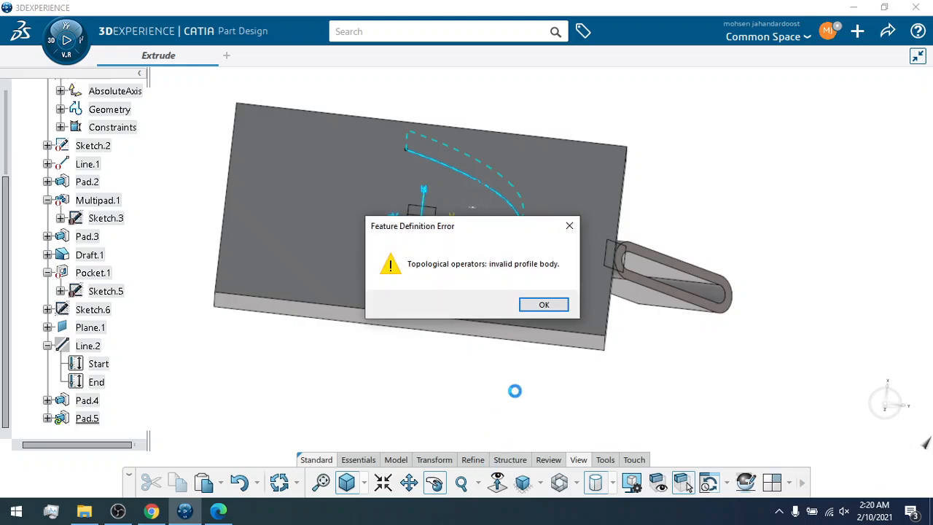
{"action": "left_click", "coordinate": [543, 304]}
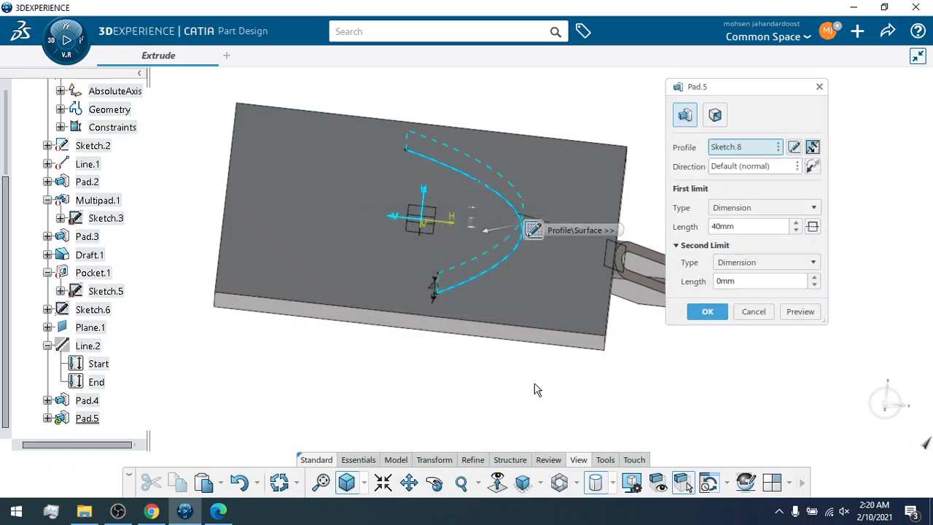
{"action": "left_click", "coordinate": [714, 117]}
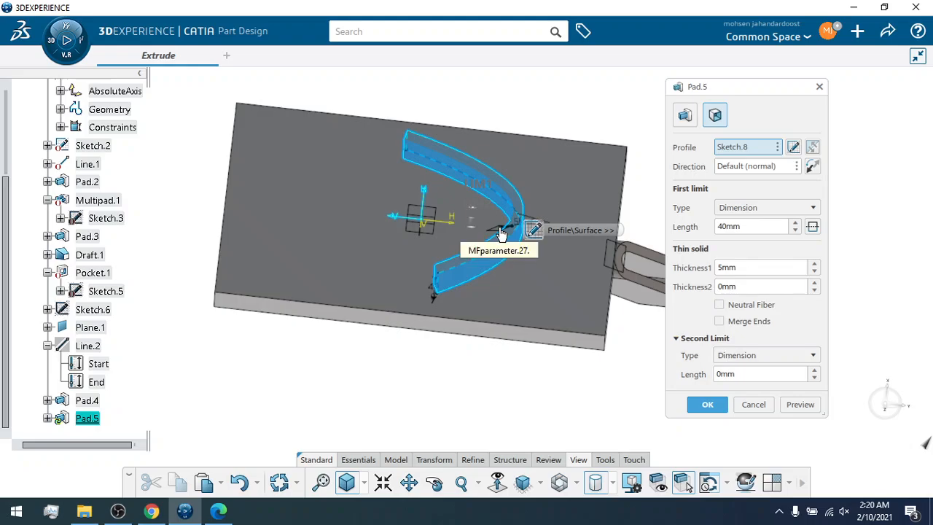
{"action": "left_click", "coordinate": [799, 406]}
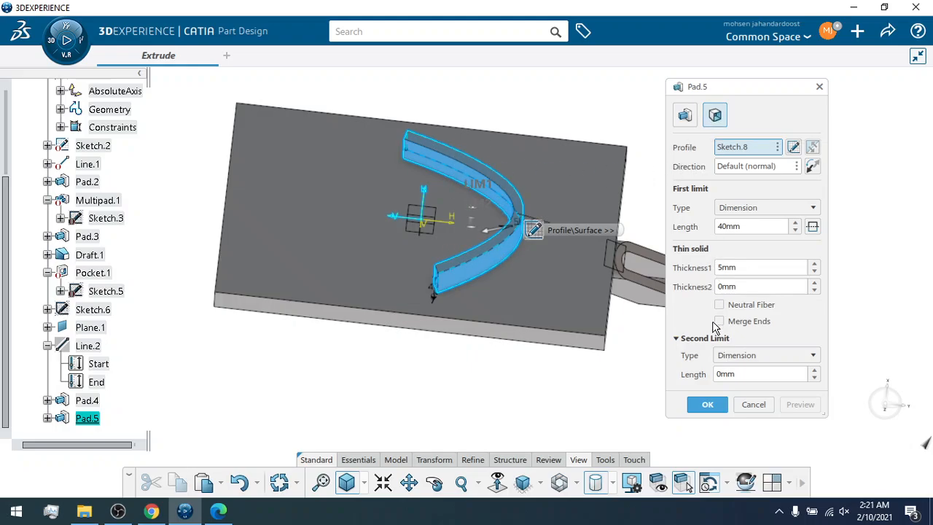
{"action": "left_click", "coordinate": [707, 405]}
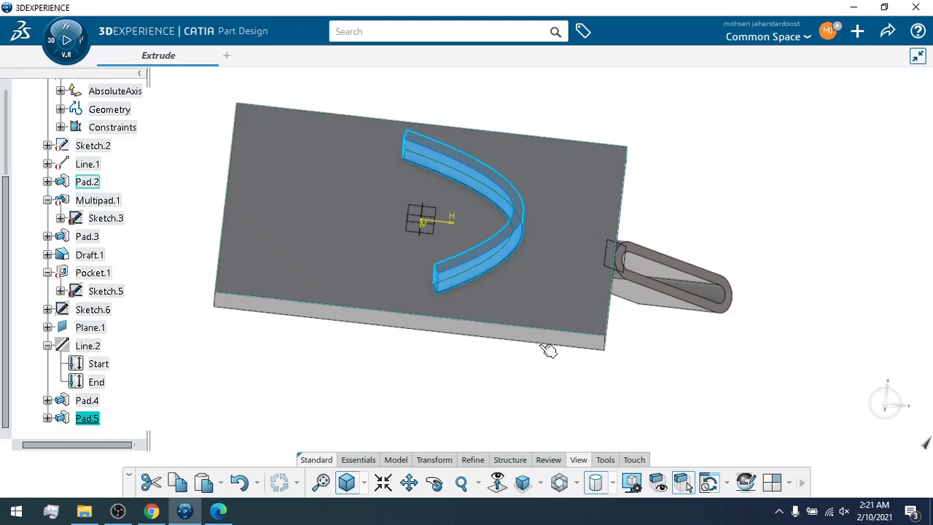
{"action": "middle_click_drag", "start_coordinate": [481, 396], "coordinate": [497, 383]}
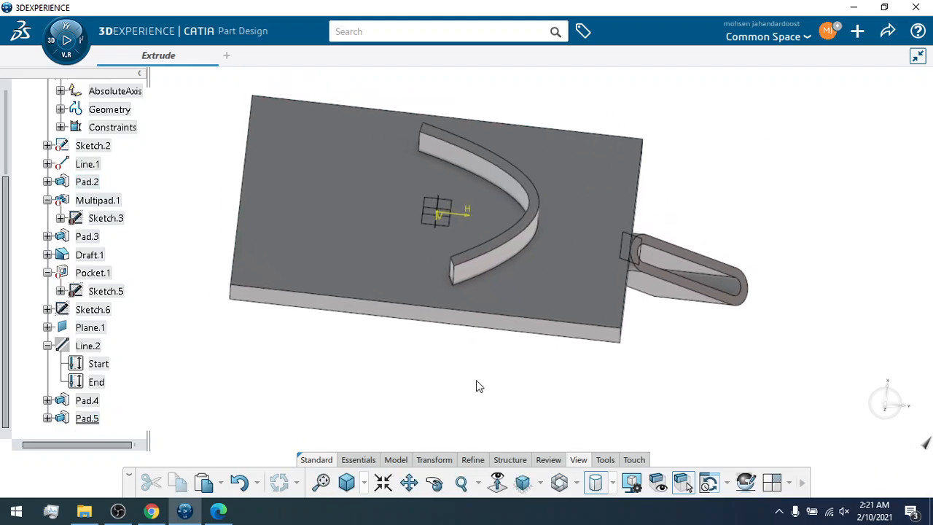
Open the help topic on creating pads in the browser and return to the model.
{"action": "left_click", "coordinate": [397, 460]}
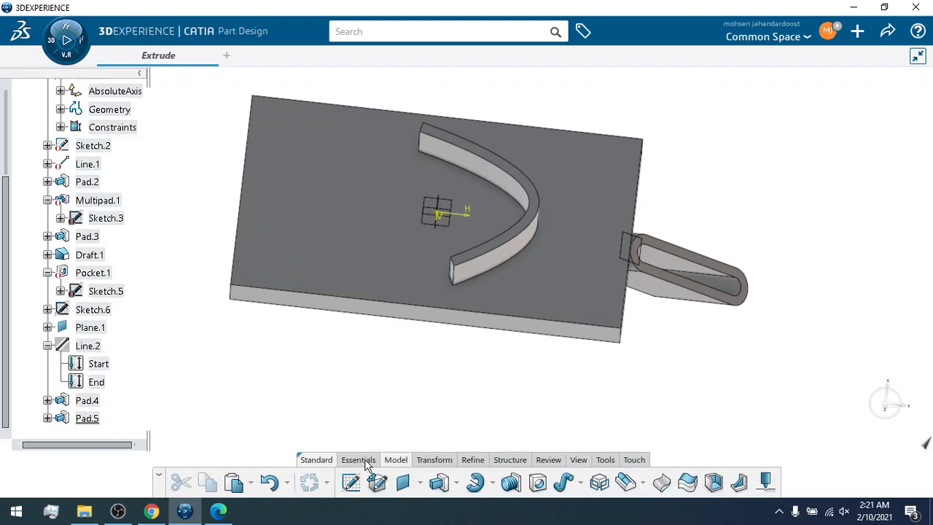
{"action": "right_click", "coordinate": [91, 420]}
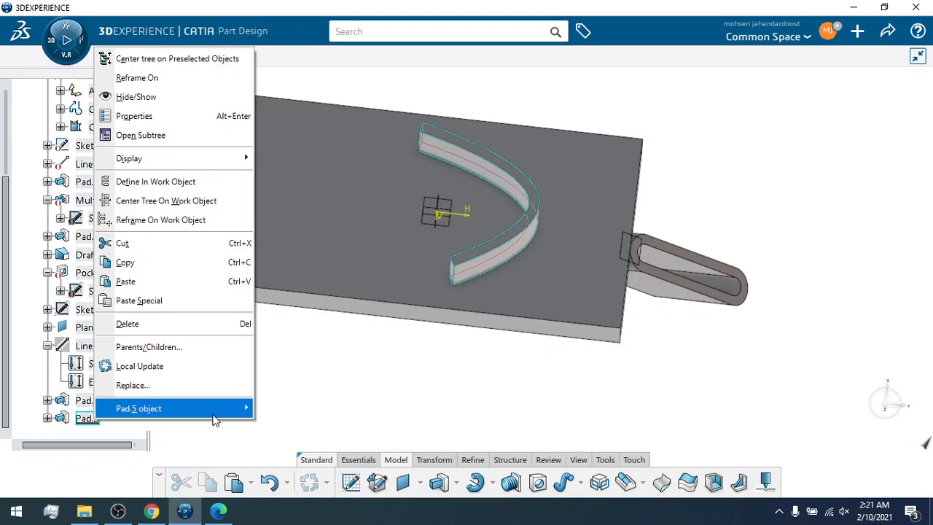
{"action": "mouse_move", "coordinate": [215, 408]}
{"action": "left_click", "coordinate": [466, 418]}
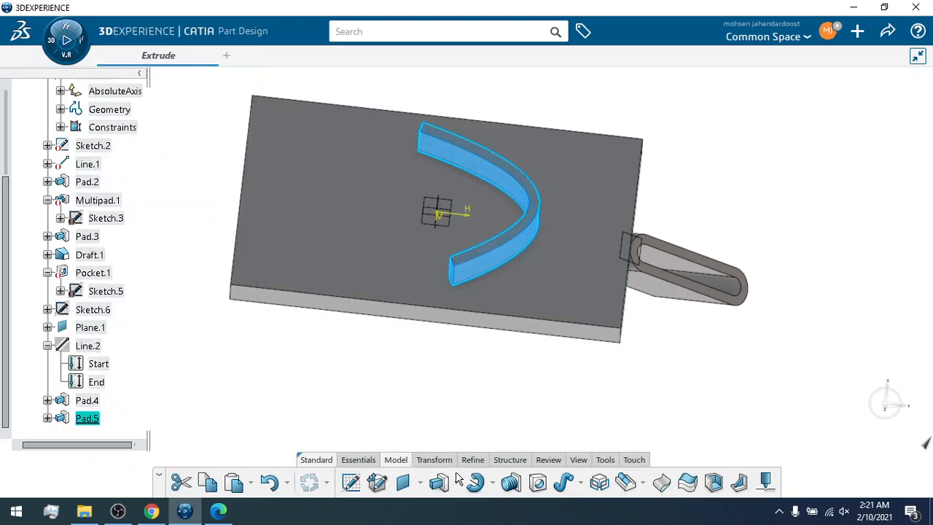
{"action": "key", "text": "F1"}
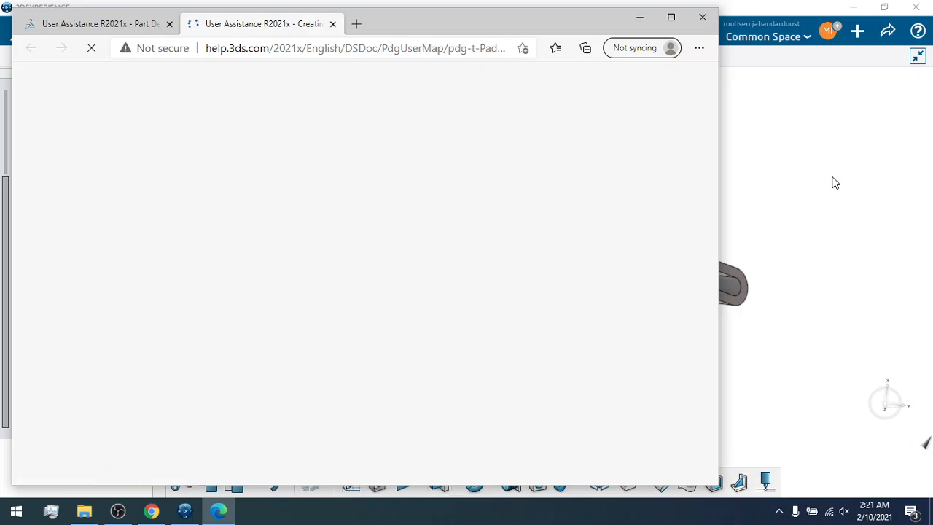
{"action": "left_click", "coordinate": [776, 177]}
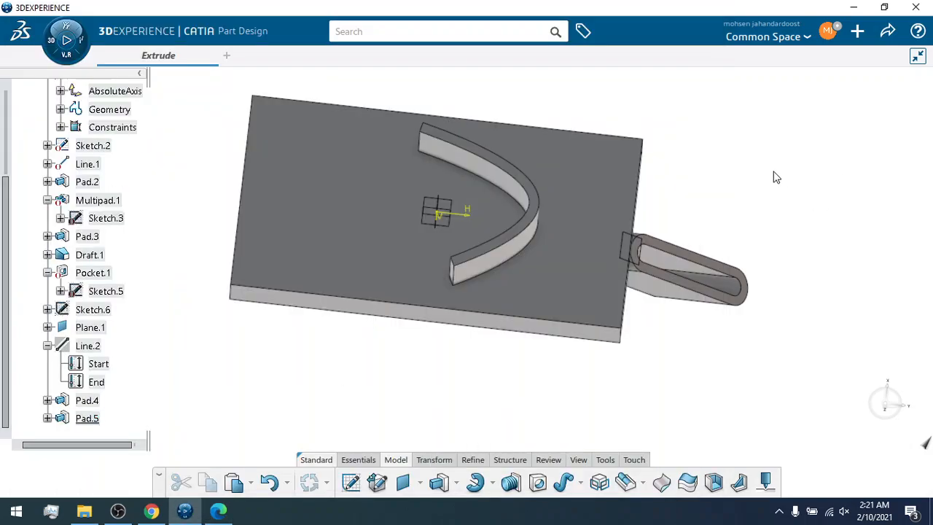
Reopen the definition of the thin spline pad Pad.5, review its settings, and confirm it without changes.
{"action": "right_click", "coordinate": [91, 419]}
{"action": "mouse_move", "coordinate": [147, 410]}
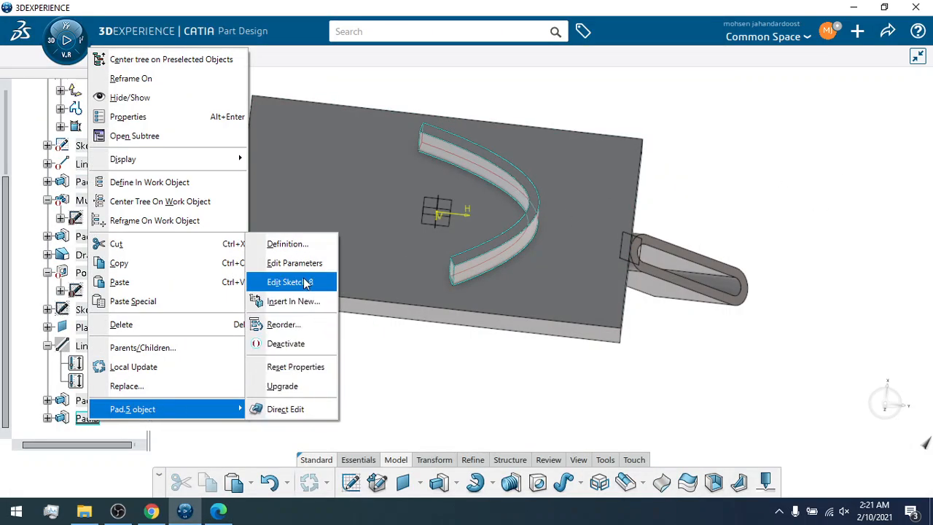
{"action": "left_click", "coordinate": [287, 243]}
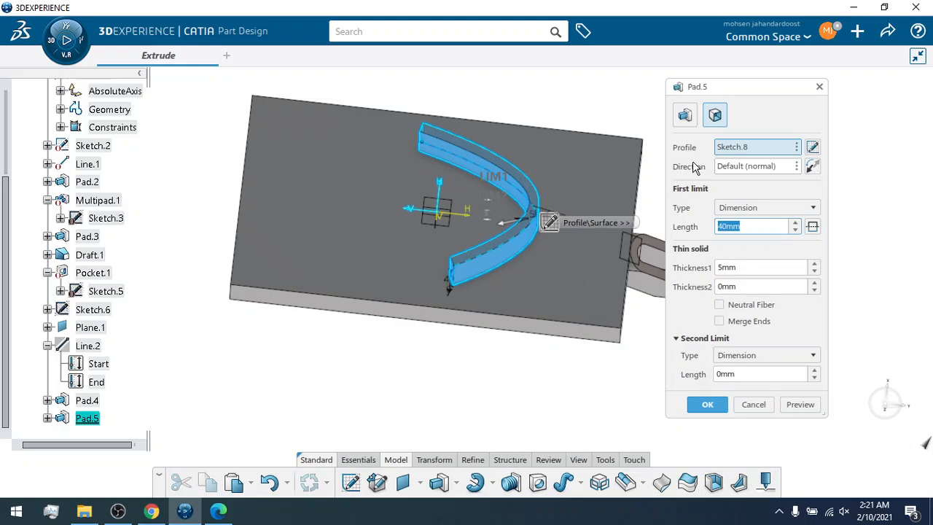
{"action": "left_click", "coordinate": [719, 403]}
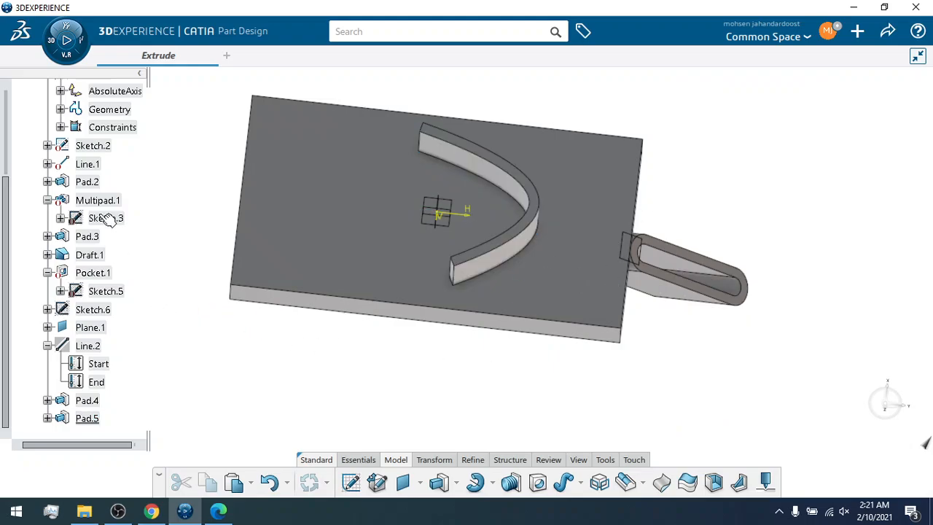
Open the definition of the block's pad Pad.2, check its direction options, and close the definition.
{"action": "left_click", "coordinate": [88, 184]}
{"action": "right_click", "coordinate": [86, 188]}
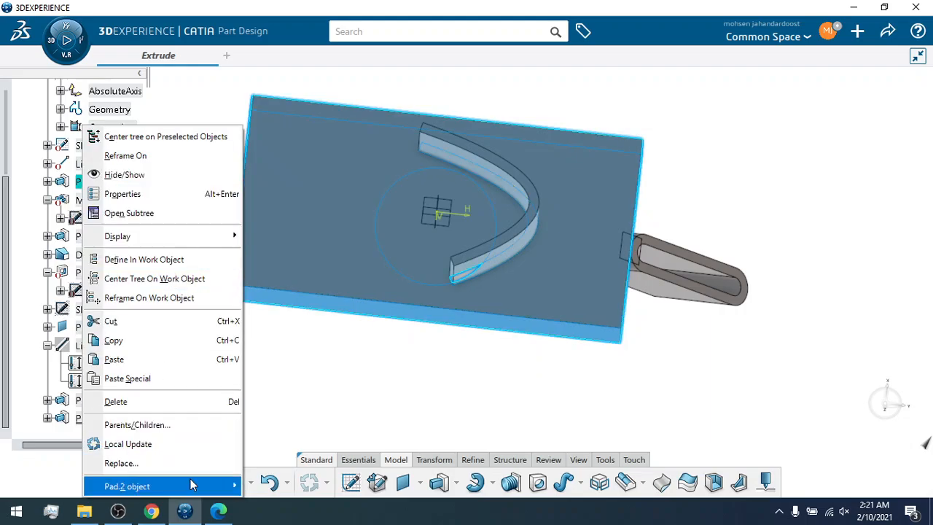
{"action": "mouse_move", "coordinate": [196, 487]}
{"action": "left_click", "coordinate": [305, 320]}
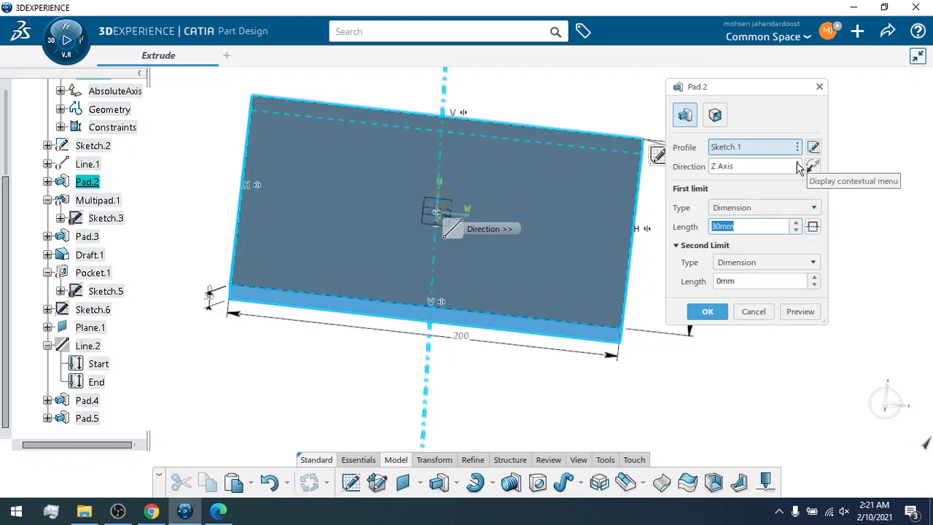
{"action": "right_click", "coordinate": [796, 168]}
{"action": "left_click", "coordinate": [743, 186]}
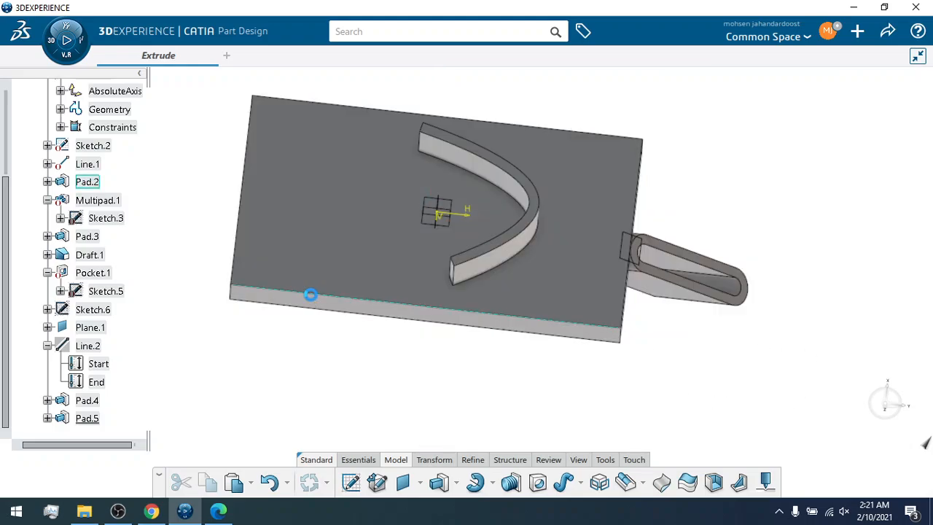
Reopen the block's Pad.2 definition and examine the available first limit types while viewing the block from its side.
{"action": "left_click_drag", "start_coordinate": [7, 353], "coordinate": [7, 275]}
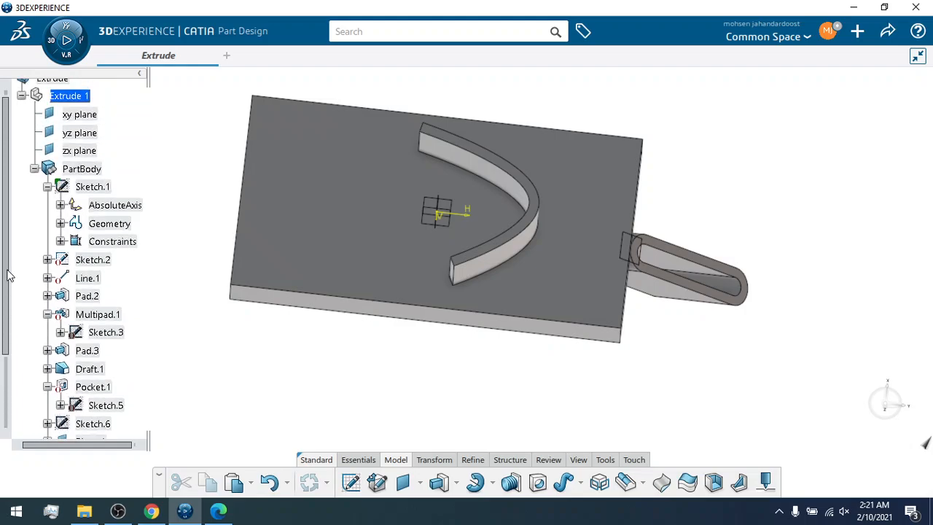
{"action": "right_click", "coordinate": [87, 295]}
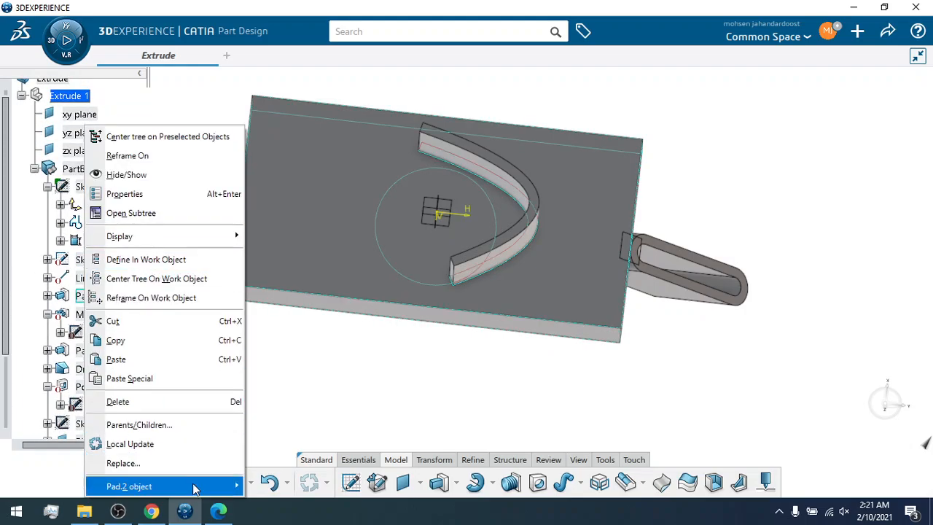
{"action": "mouse_move", "coordinate": [198, 486]}
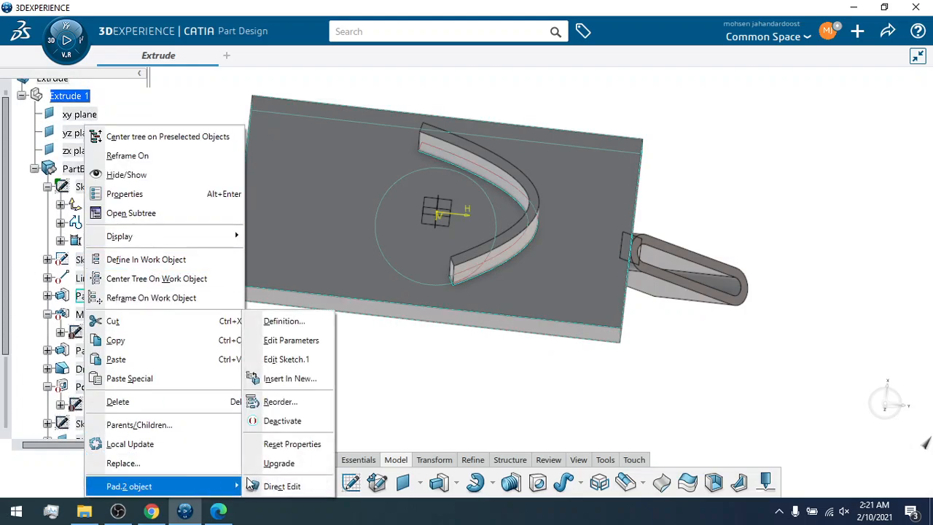
{"action": "left_click", "coordinate": [284, 320]}
{"action": "left_click", "coordinate": [550, 461]}
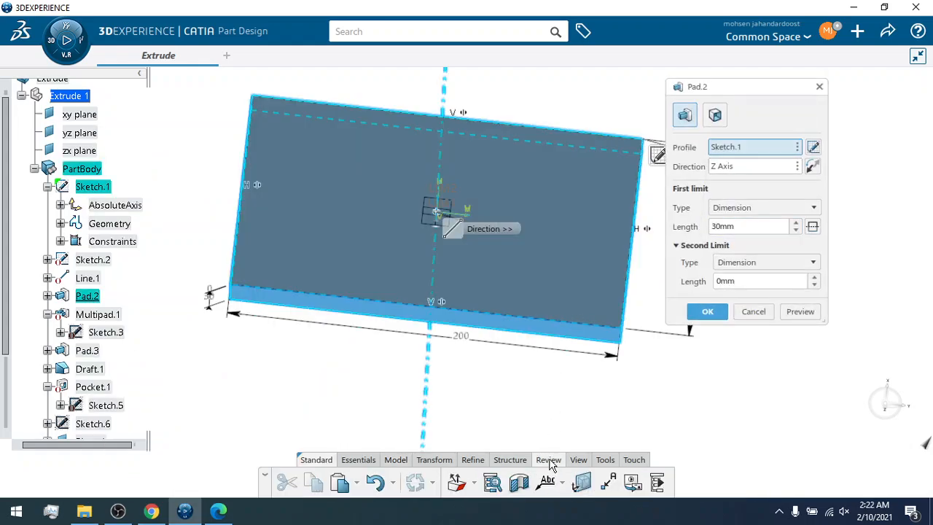
{"action": "left_click", "coordinate": [578, 459]}
{"action": "left_click", "coordinate": [443, 486]}
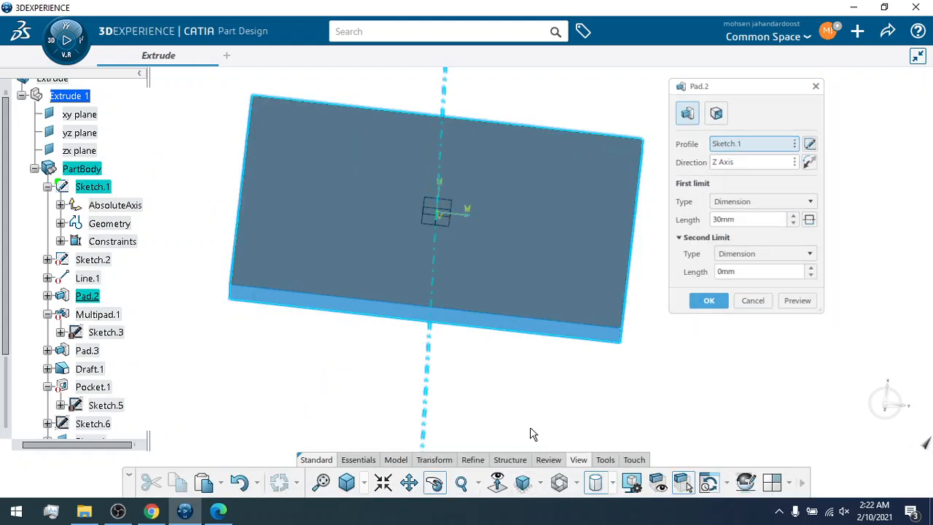
{"action": "left_click_drag", "start_coordinate": [489, 412], "coordinate": [459, 272]}
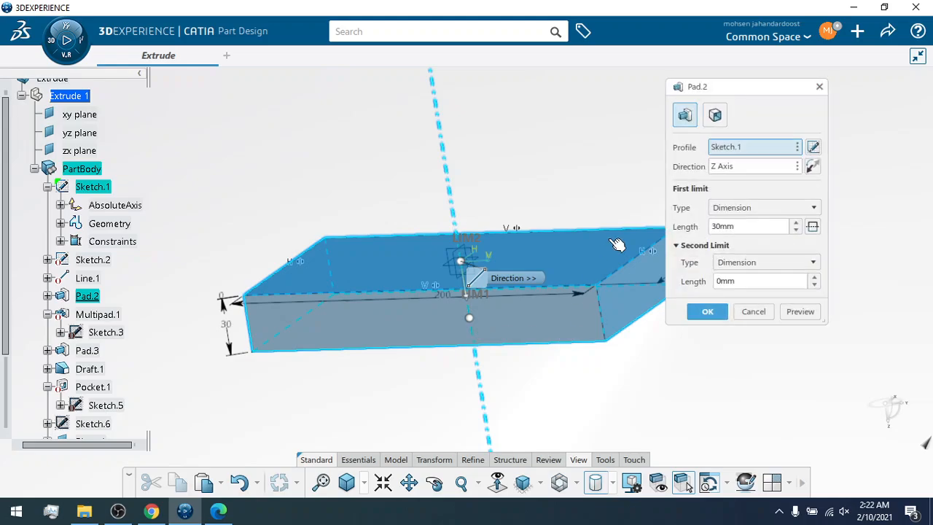
{"action": "left_click_drag", "start_coordinate": [743, 94], "coordinate": [768, 101]}
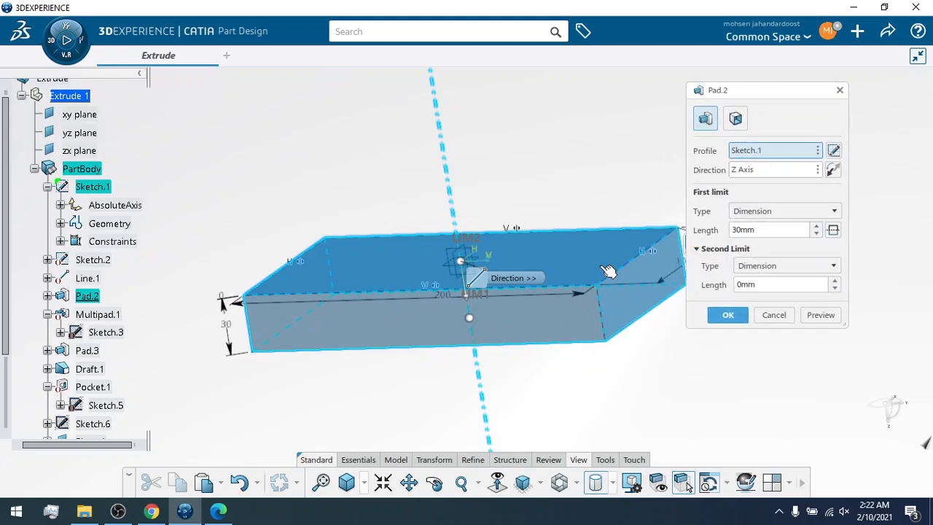
{"action": "left_click", "coordinate": [811, 212]}
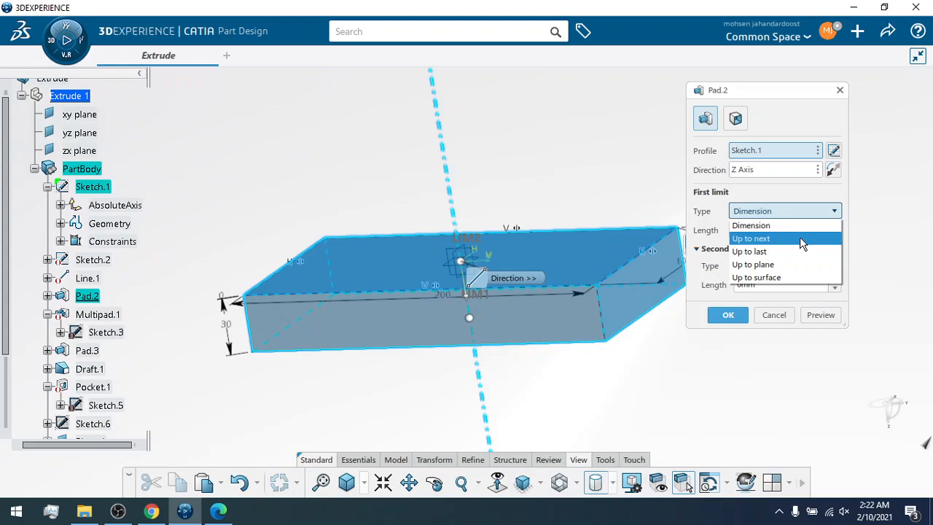
{"action": "left_click", "coordinate": [789, 213]}
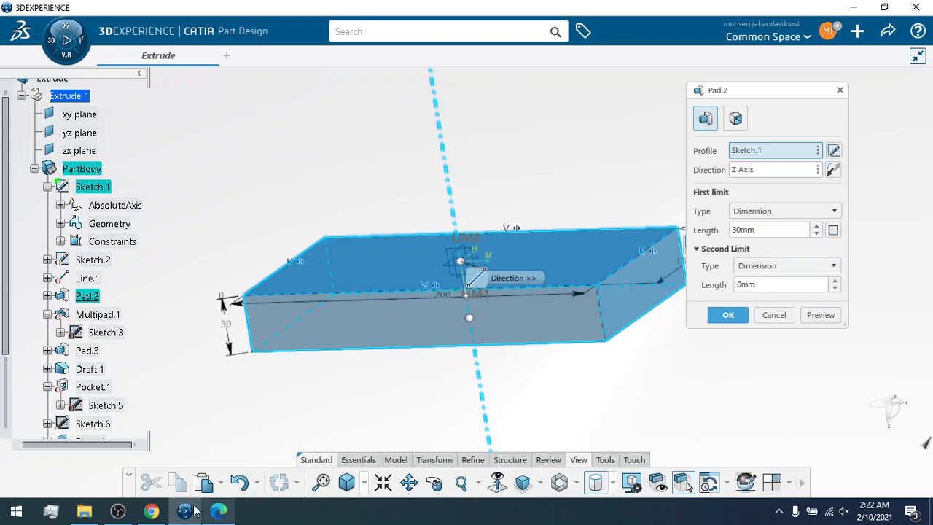
Switch to the browser's User Assistance and open the Pads topic Creating Pads along a Reference Direction.
{"action": "left_click", "coordinate": [218, 511]}
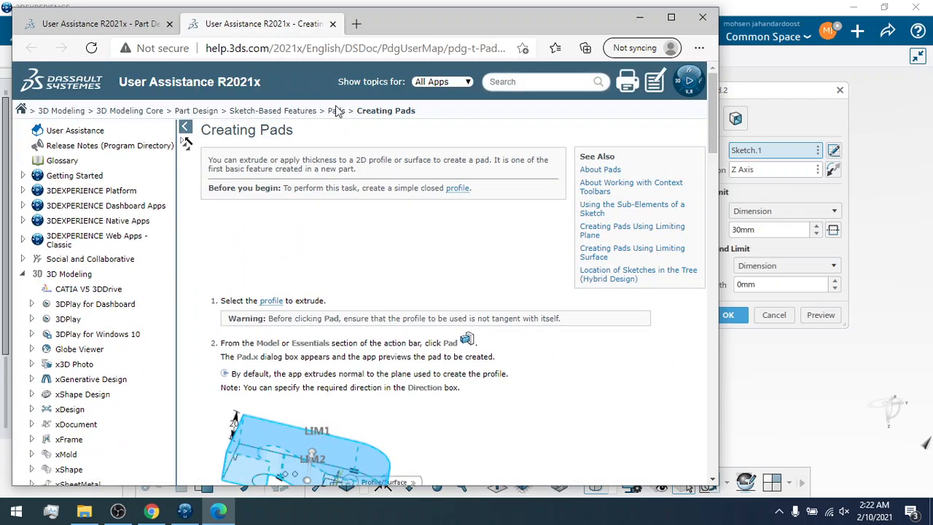
{"action": "left_click", "coordinate": [337, 110]}
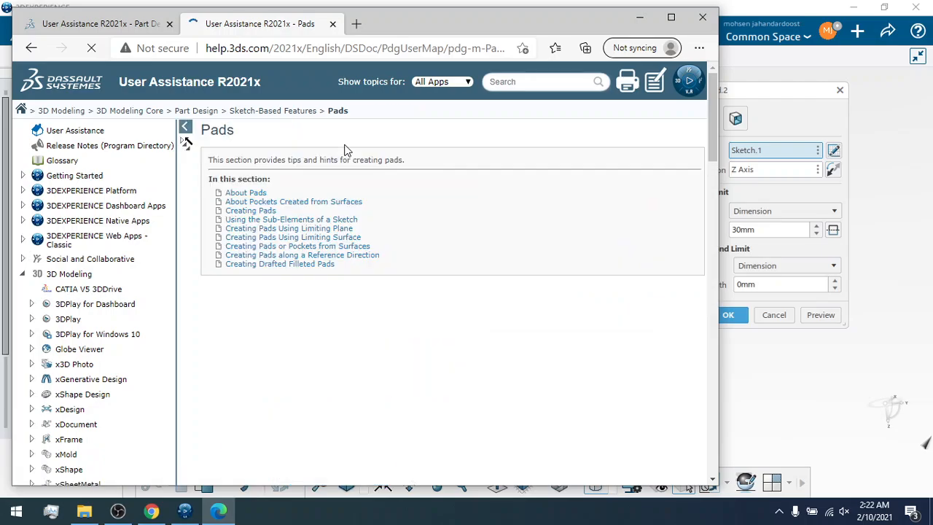
{"action": "left_click", "coordinate": [368, 254]}
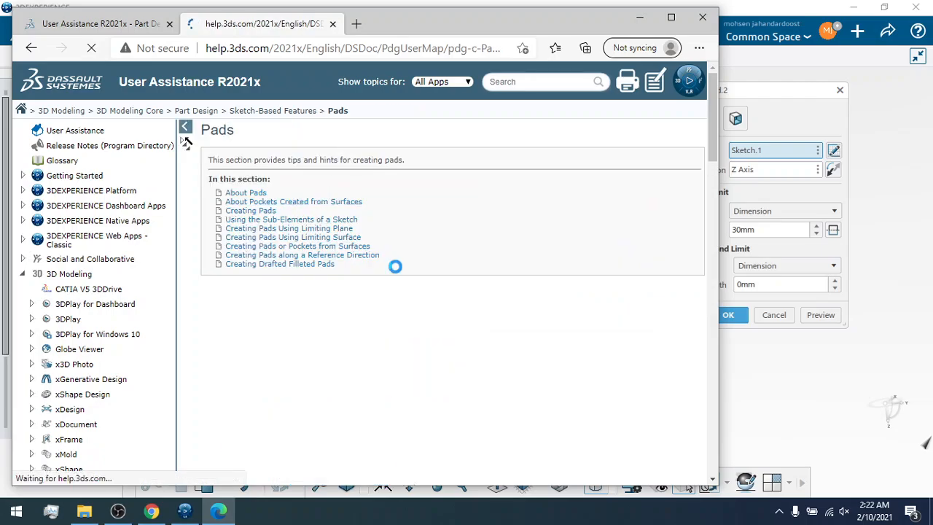
Look through the Pads help topics Creating Pads and Using the Sub-Elements of a Sketch.
{"action": "left_click", "coordinate": [337, 110]}
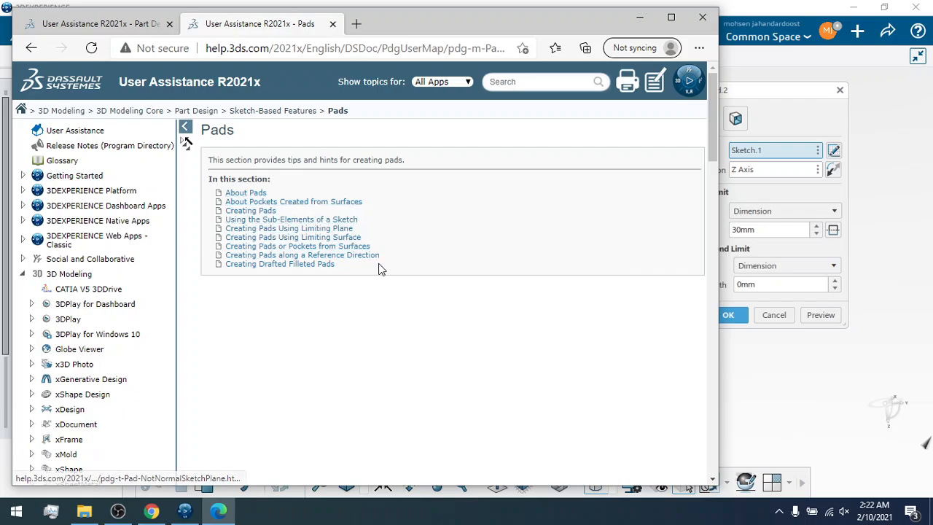
{"action": "left_click", "coordinate": [250, 212]}
{"action": "scroll", "coordinate": [429, 289], "scroll_direction": "down", "scroll_amount": 2}
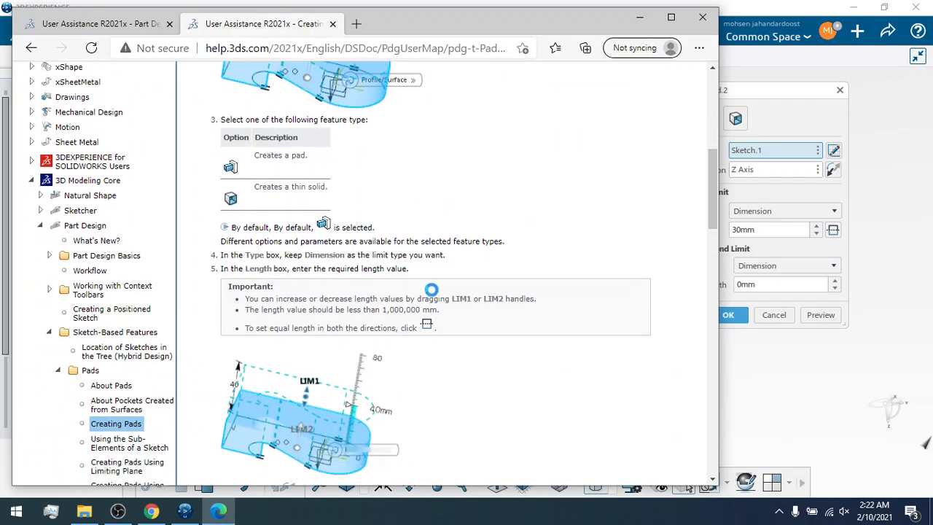
{"action": "scroll", "coordinate": [253, 219], "scroll_direction": "up", "scroll_amount": 3}
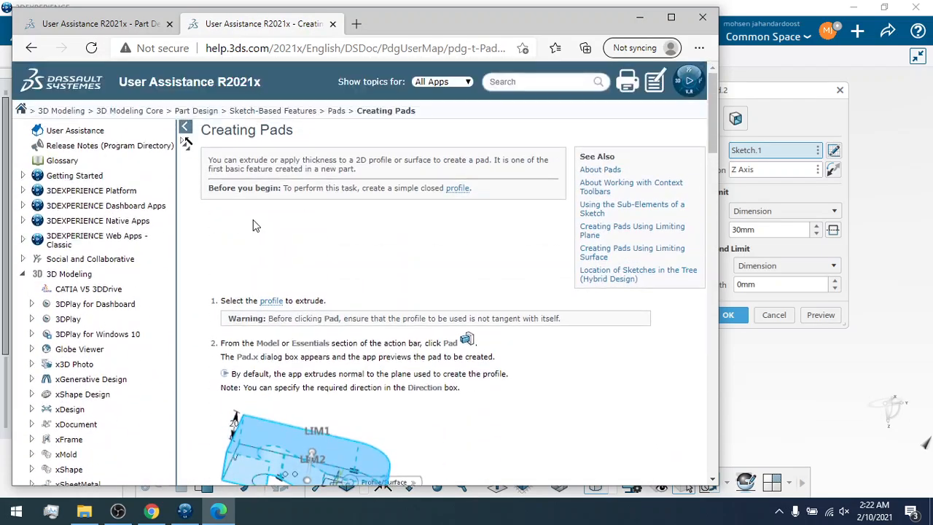
{"action": "left_click", "coordinate": [339, 114]}
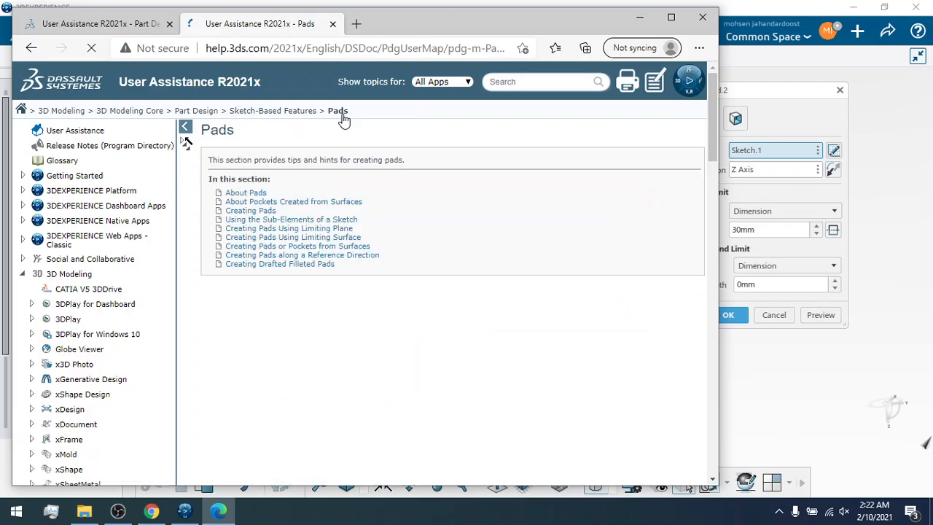
{"action": "left_click", "coordinate": [298, 220]}
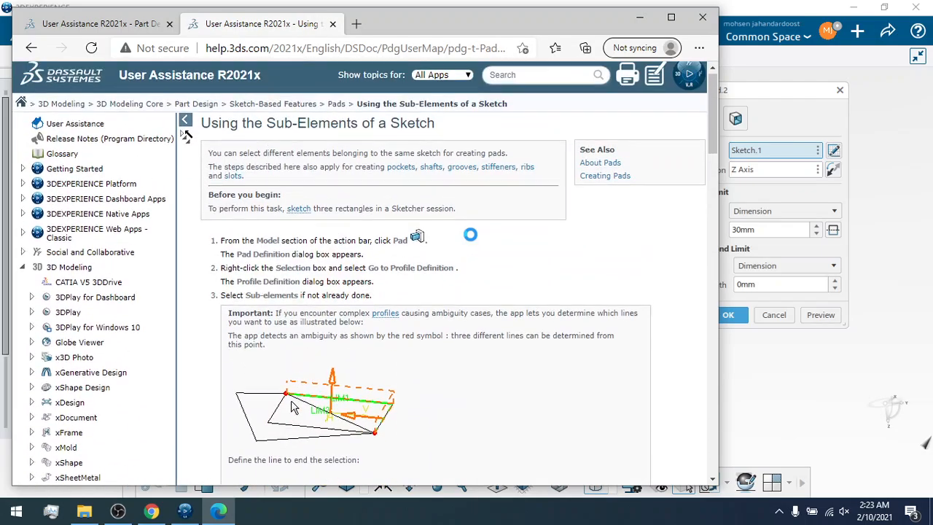
Open the help topic About Pads and read the limit types from Up to next through Up to surface.
{"action": "left_click", "coordinate": [338, 110]}
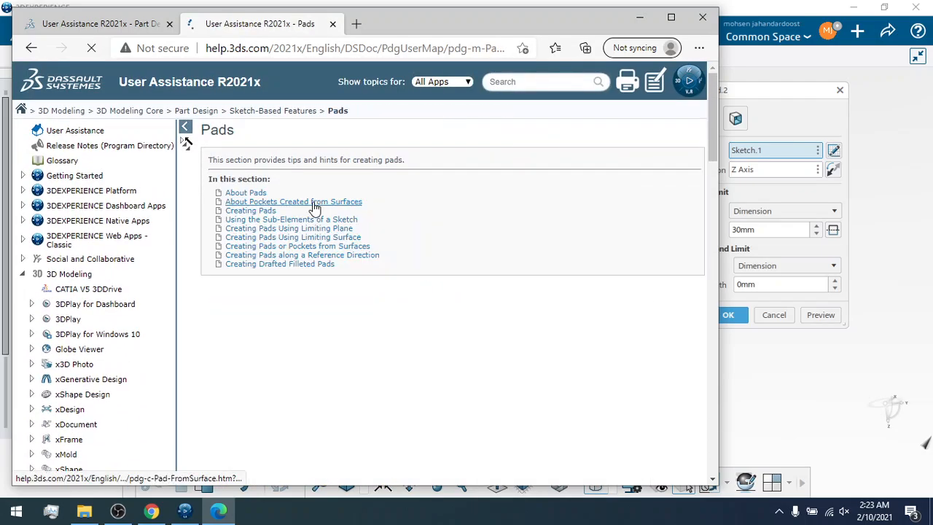
{"action": "left_click", "coordinate": [246, 192]}
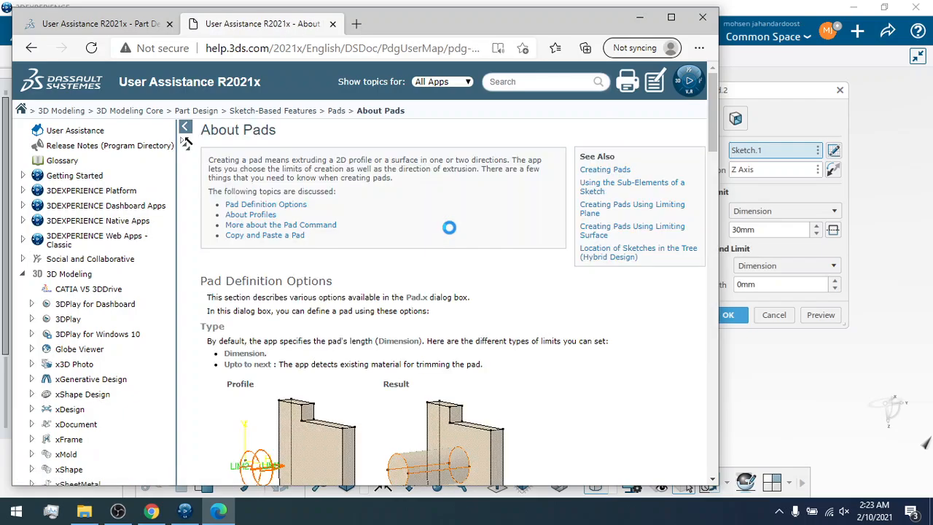
{"action": "scroll", "coordinate": [446, 219], "scroll_direction": "down", "scroll_amount": 2}
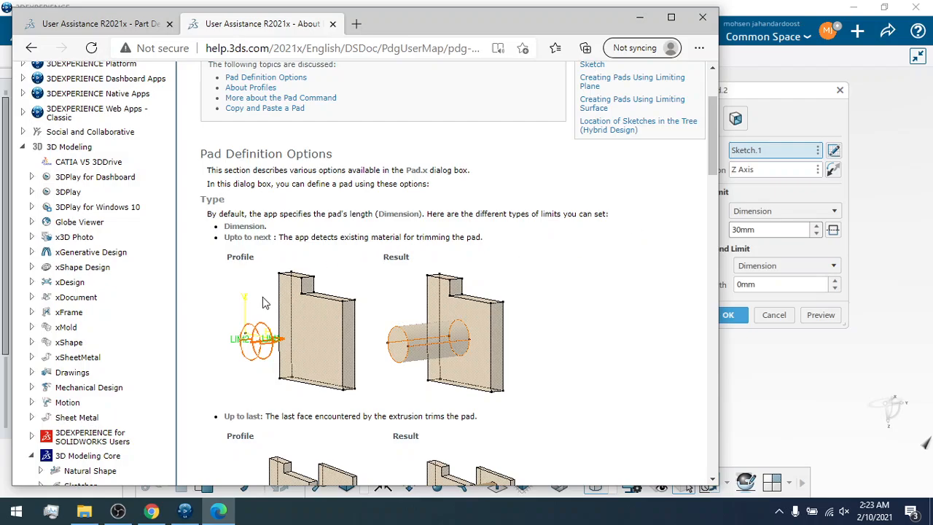
{"action": "scroll", "coordinate": [266, 303], "scroll_direction": "down", "scroll_amount": 2}
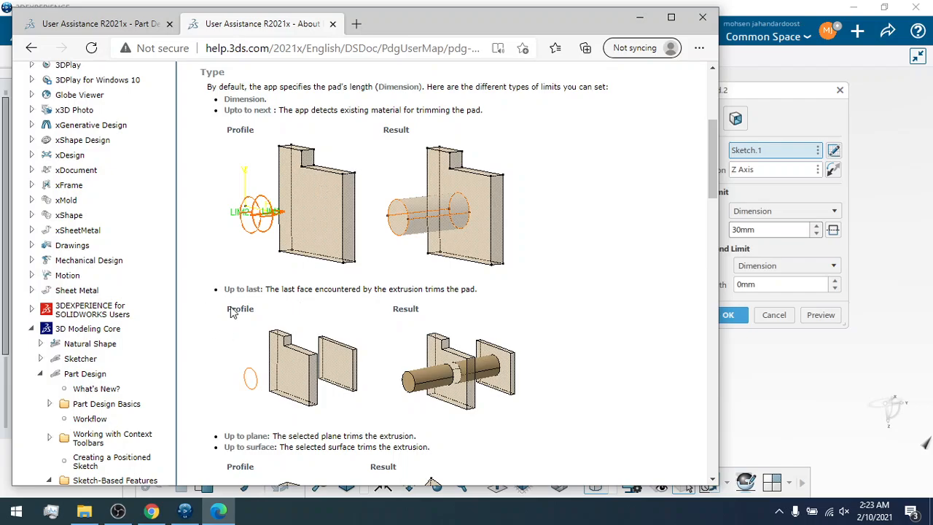
{"action": "scroll", "coordinate": [232, 310], "scroll_direction": "down", "scroll_amount": 1}
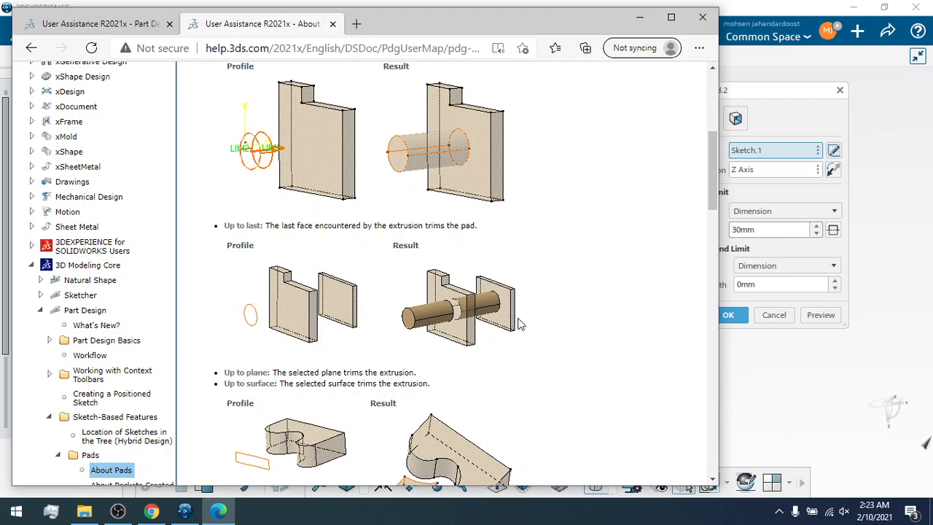
{"action": "scroll", "coordinate": [504, 320], "scroll_direction": "down", "scroll_amount": 1}
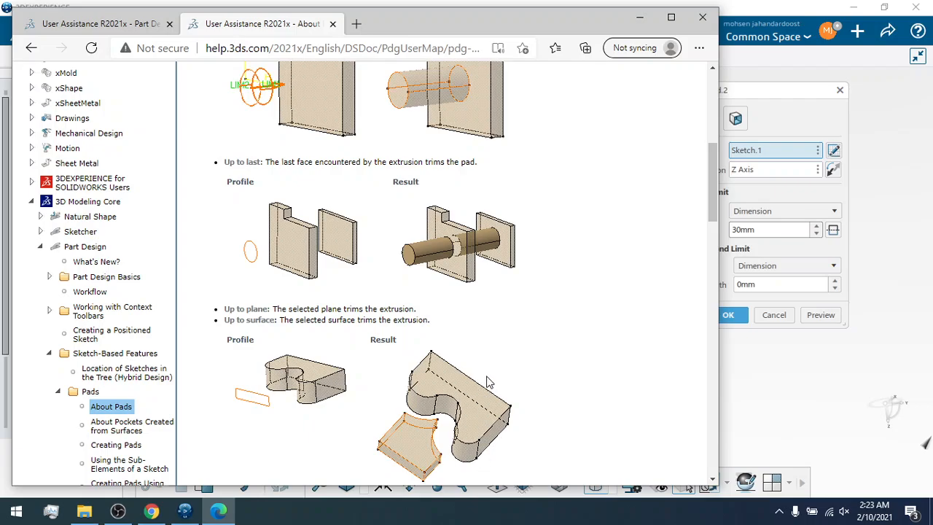
Switch back to CATIA, review the first limit types of Pad.2, and cancel its definition.
{"action": "left_click", "coordinate": [639, 17]}
{"action": "left_click", "coordinate": [821, 214]}
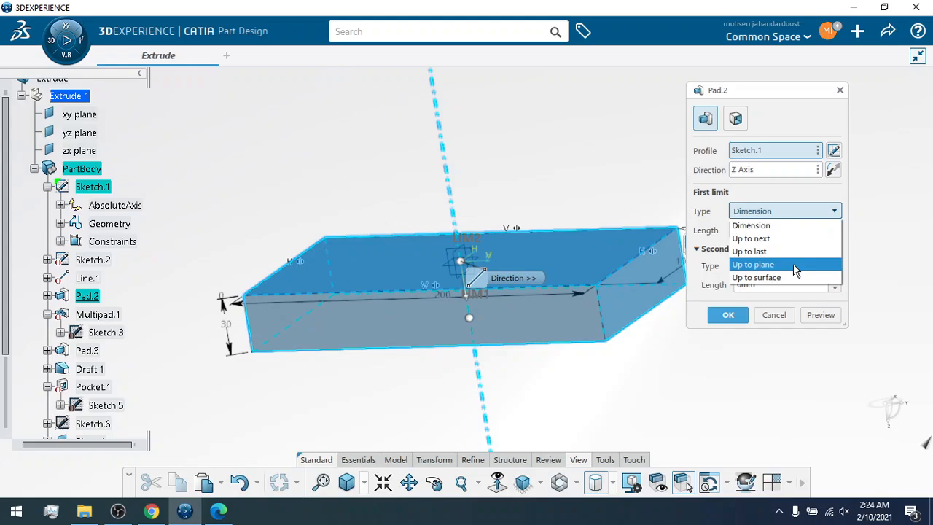
{"action": "left_click", "coordinate": [807, 362]}
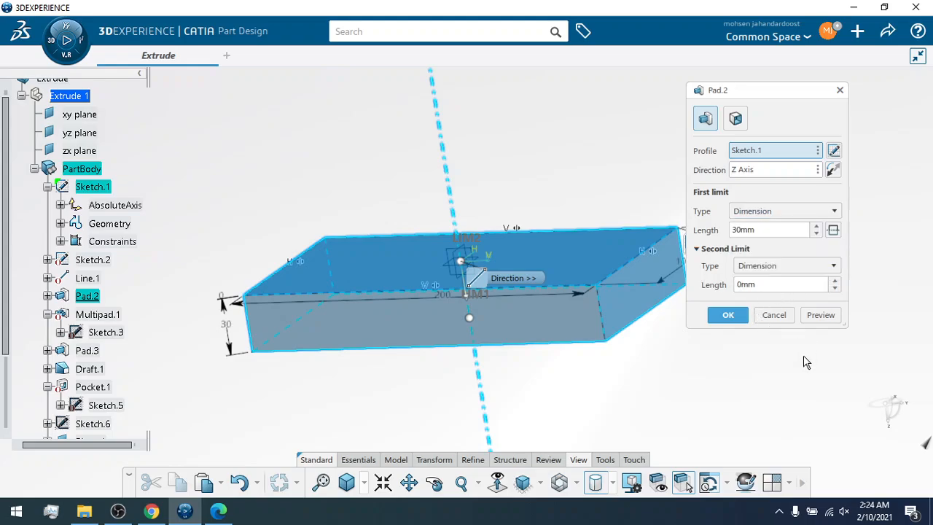
{"action": "left_click", "coordinate": [774, 315]}
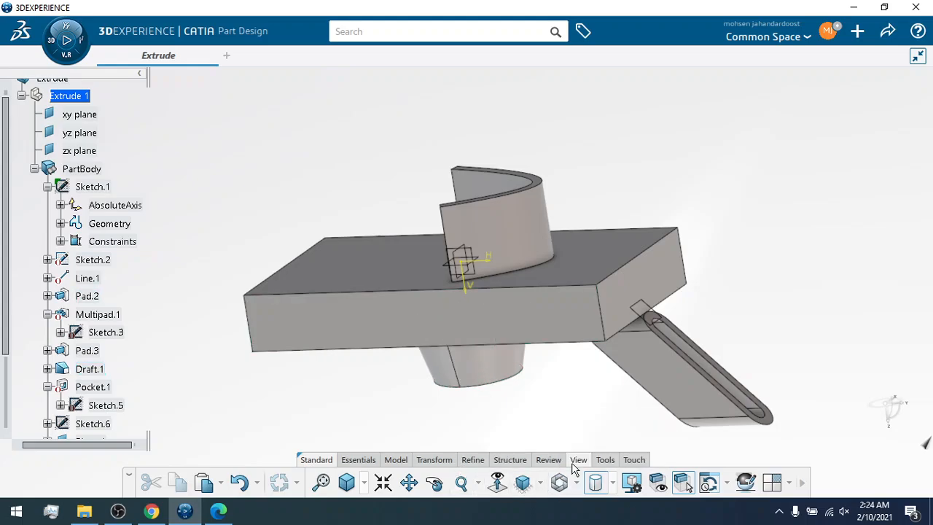
Inspect the model with a temporary section cut along the zx and yz planes, and turn the cut off.
{"action": "left_click", "coordinate": [598, 460]}
{"action": "left_click", "coordinate": [548, 455]}
{"action": "left_click", "coordinate": [518, 482]}
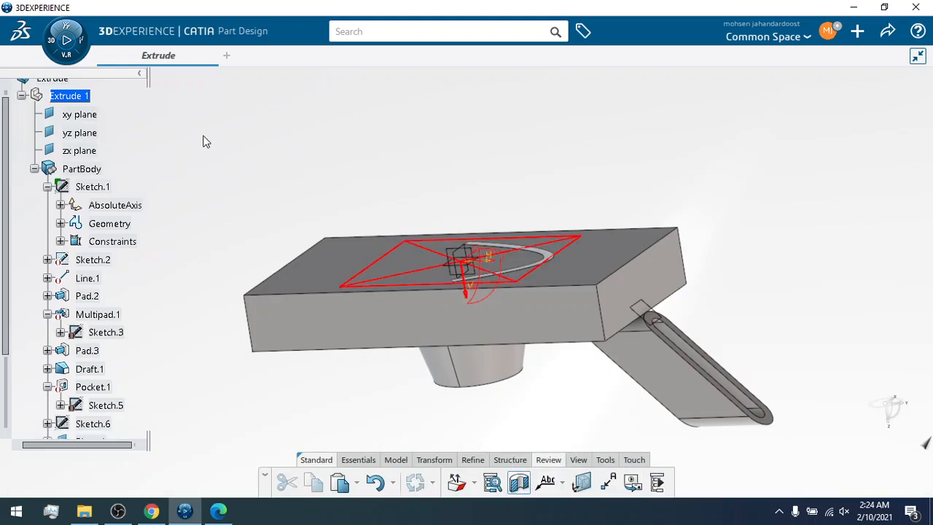
{"action": "left_click", "coordinate": [93, 151]}
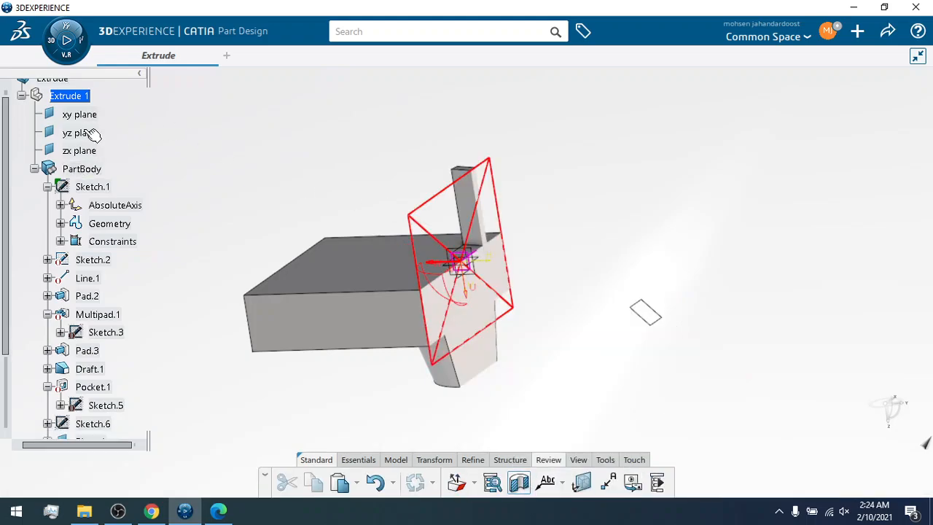
{"action": "left_click", "coordinate": [93, 134]}
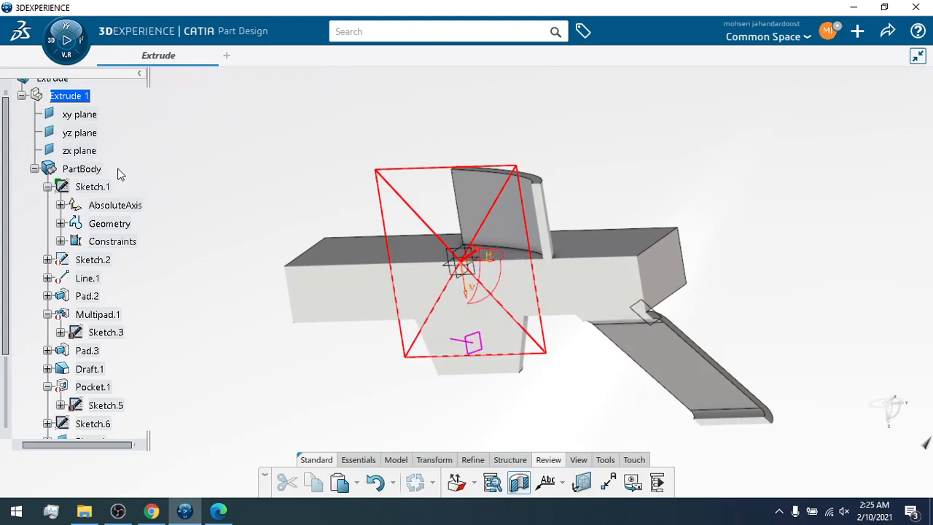
{"action": "left_click", "coordinate": [518, 482]}
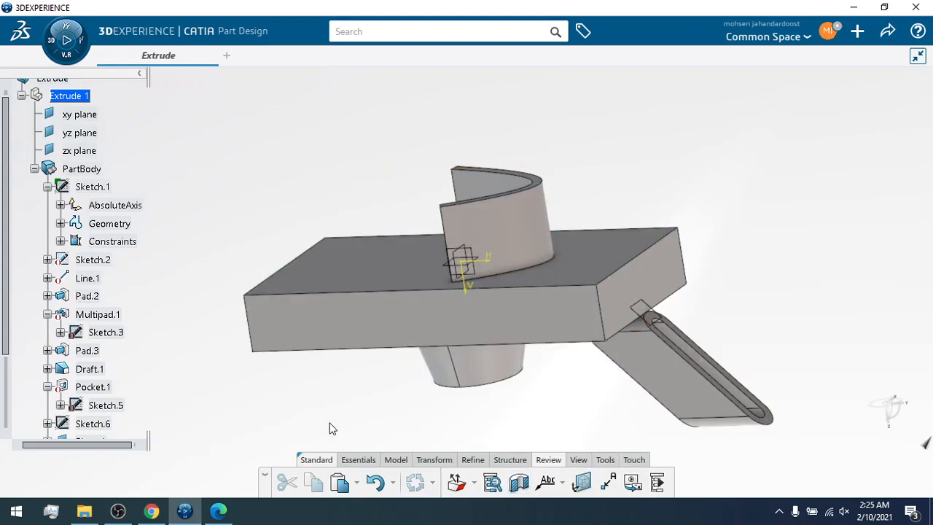
Examine the block's underside, the drafted conical pad and the slanted slot pad from several angles.
{"action": "left_click", "coordinate": [397, 460]}
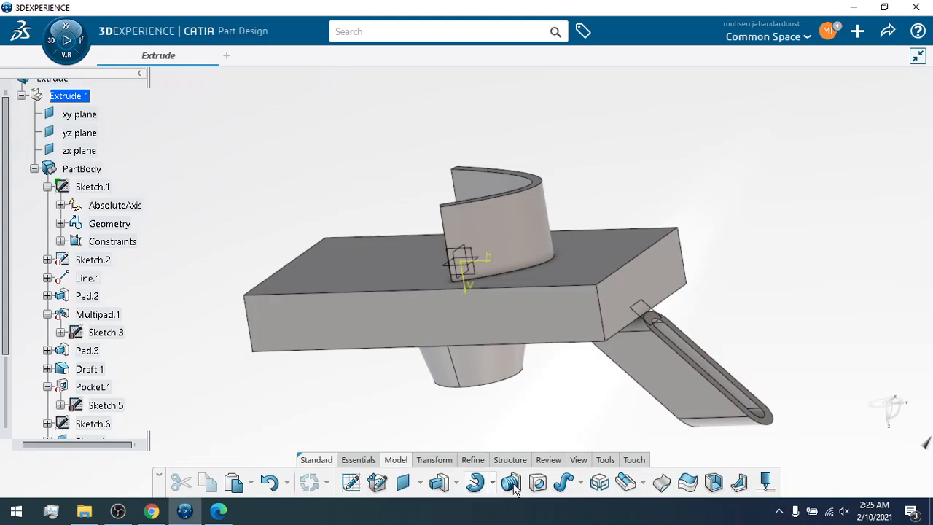
{"action": "left_click", "coordinate": [578, 459]}
{"action": "left_click", "coordinate": [434, 482]}
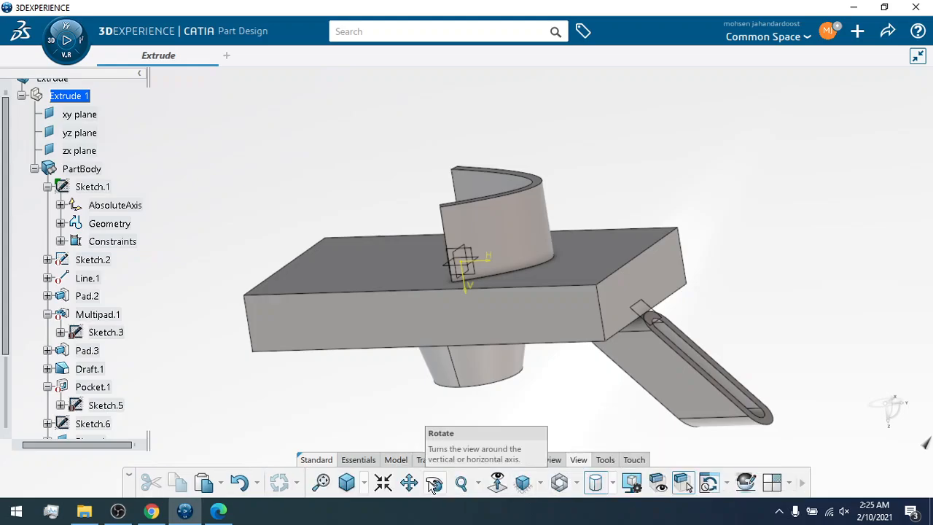
{"action": "left_click_drag", "start_coordinate": [537, 405], "coordinate": [487, 161]}
{"action": "left_click", "coordinate": [449, 186]}
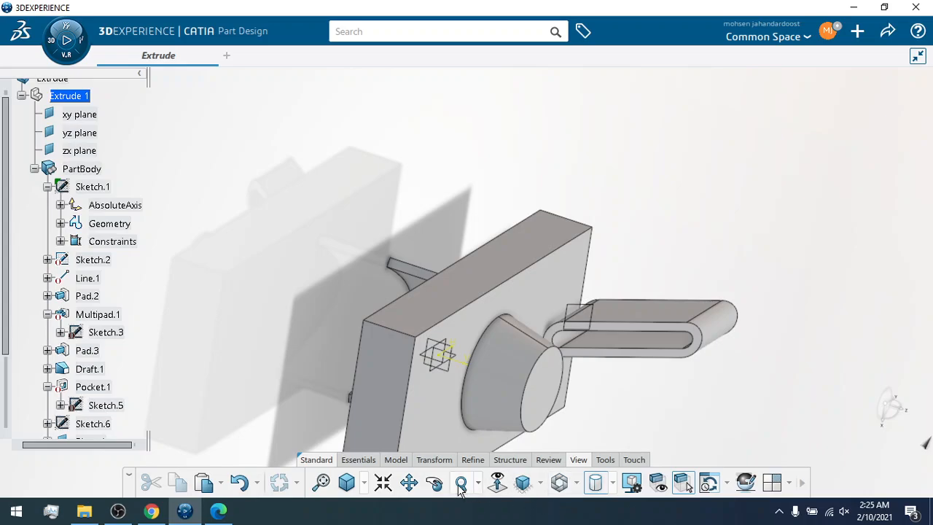
{"action": "left_click", "coordinate": [434, 482]}
{"action": "left_click_drag", "start_coordinate": [470, 387], "coordinate": [438, 327]}
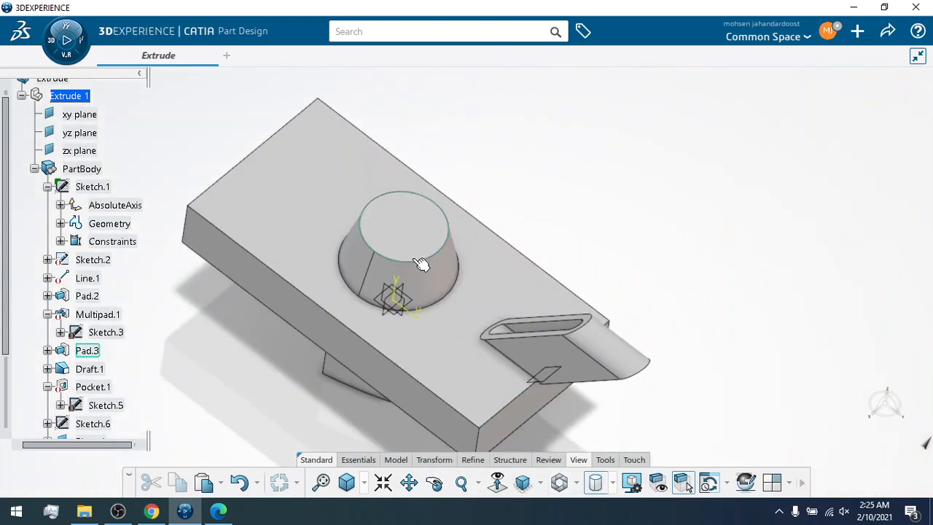
{"action": "left_click_drag", "start_coordinate": [466, 444], "coordinate": [502, 291]}
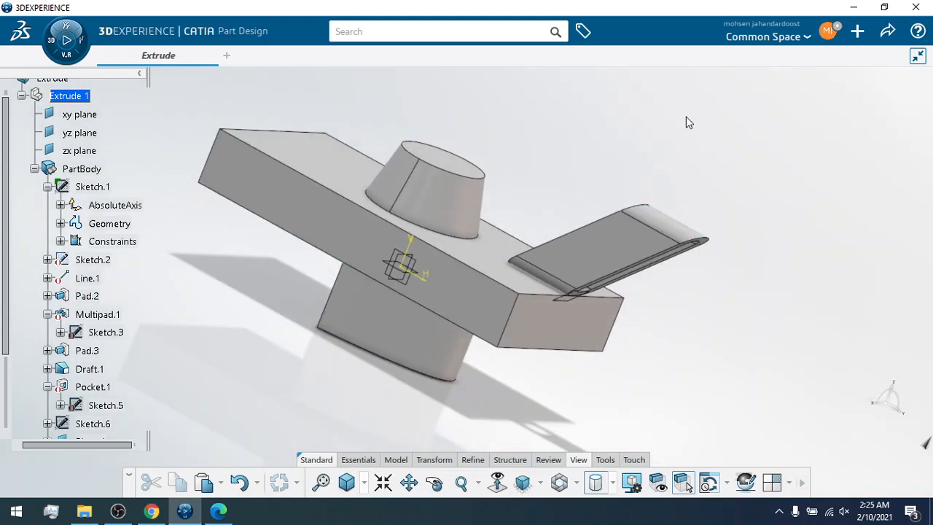
Set the viewport ambience to Basic and inspect the model from several sides.
{"action": "right_click", "coordinate": [736, 162]}
{"action": "mouse_move", "coordinate": [763, 191]}
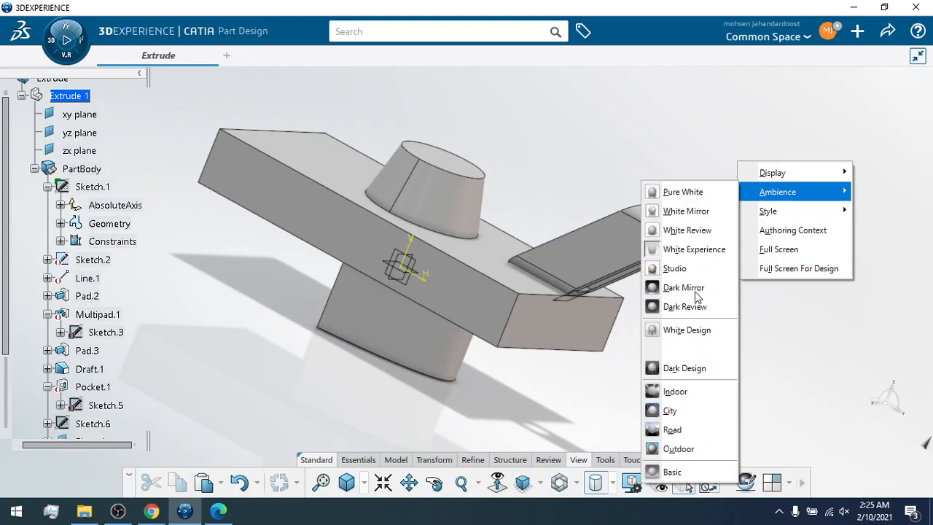
{"action": "left_click", "coordinate": [677, 472]}
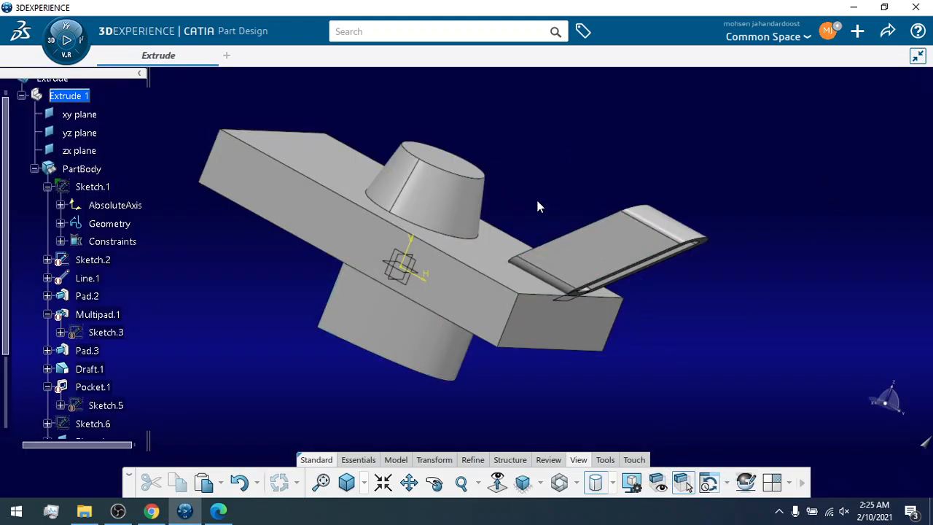
{"action": "middle_click_drag", "start_coordinate": [538, 202], "coordinate": [534, 227], "text": "ctrl"}
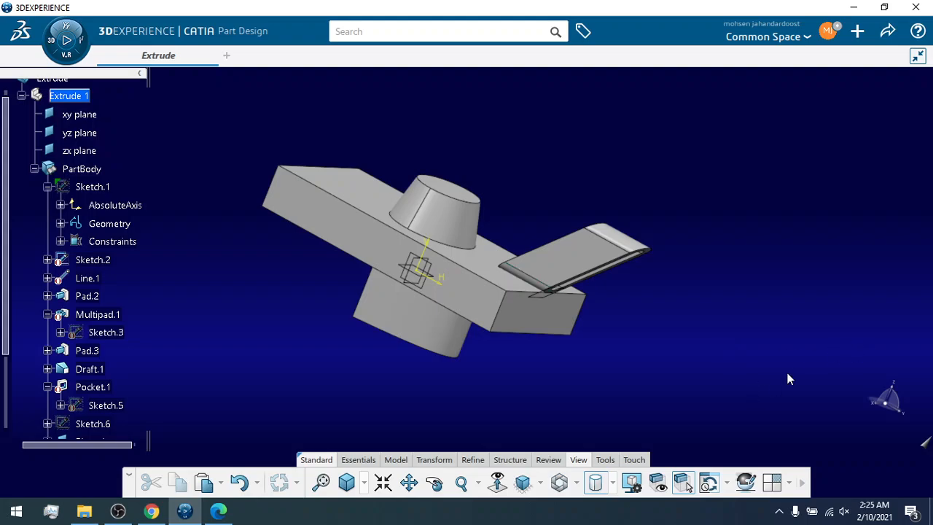
{"action": "middle_click_drag", "start_coordinate": [530, 251], "coordinate": [571, 368]}
{"action": "left_click", "coordinate": [434, 482]}
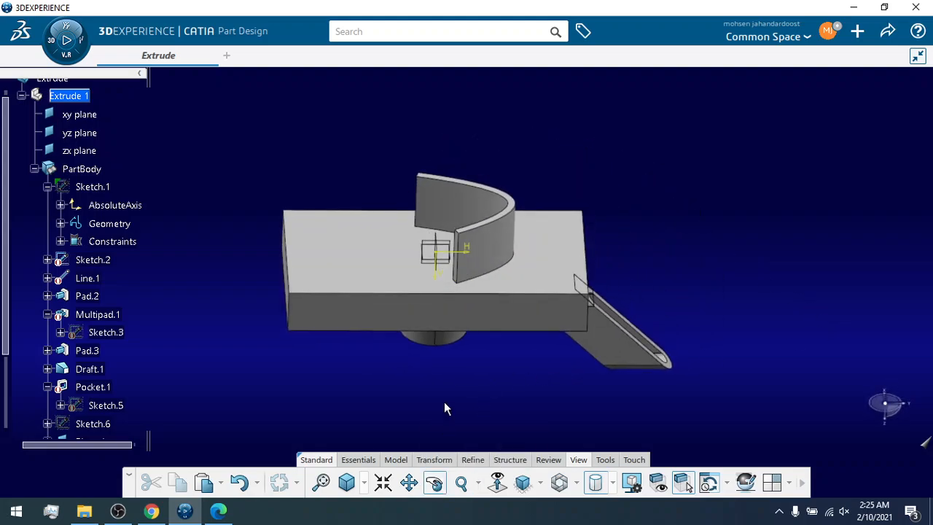
{"action": "left_click_drag", "start_coordinate": [444, 402], "coordinate": [371, 395]}
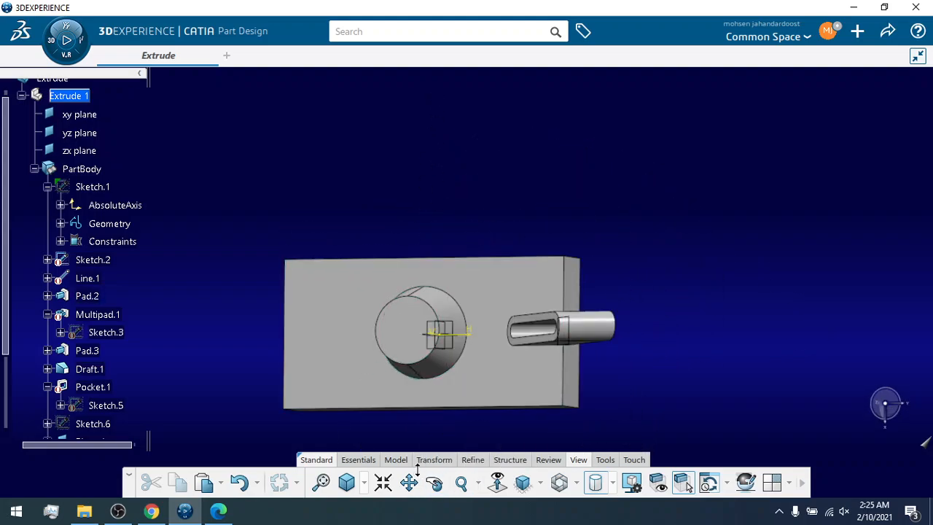
{"action": "left_click_drag", "start_coordinate": [391, 435], "coordinate": [396, 209]}
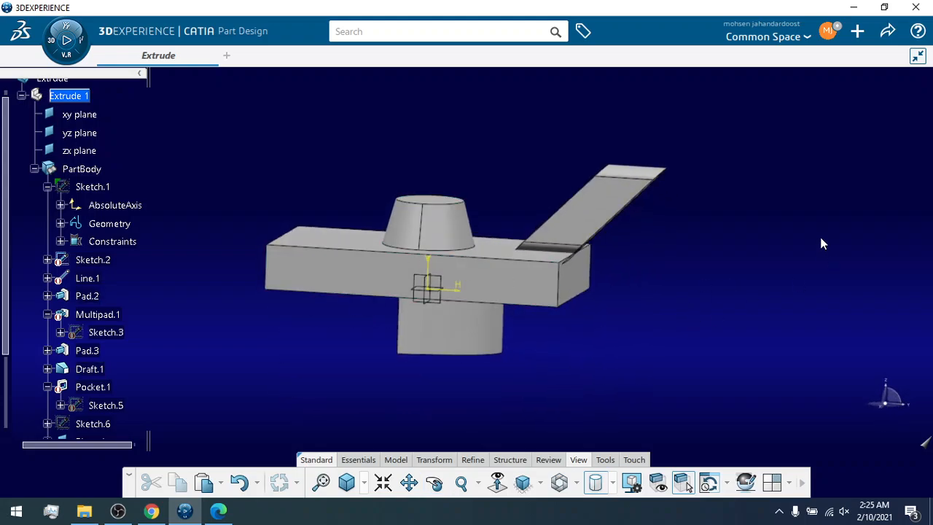
Set the viewport ambience to White Experience.
{"action": "right_click", "coordinate": [787, 216]}
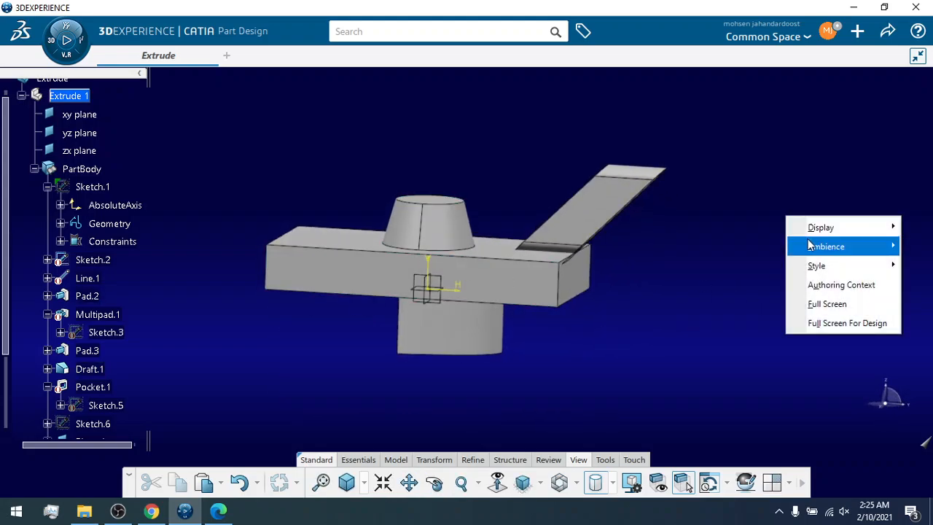
{"action": "mouse_move", "coordinate": [808, 246]}
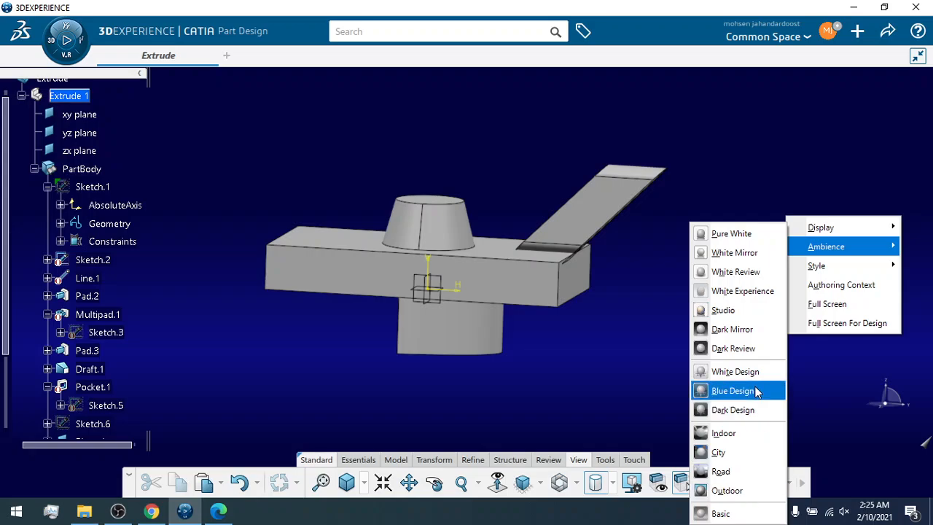
{"action": "left_click", "coordinate": [748, 297]}
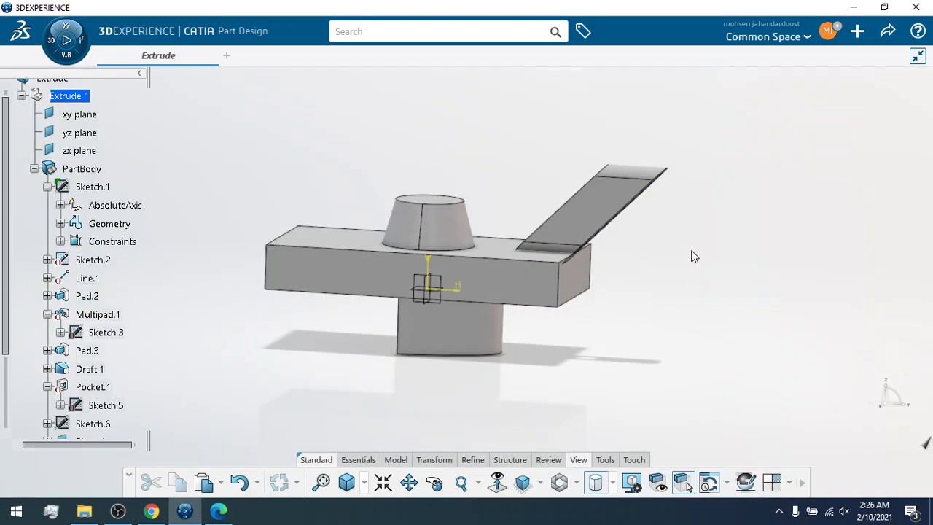
{"action": "middle_click_drag", "start_coordinate": [679, 251], "coordinate": [640, 263], "text": "ctrl"}
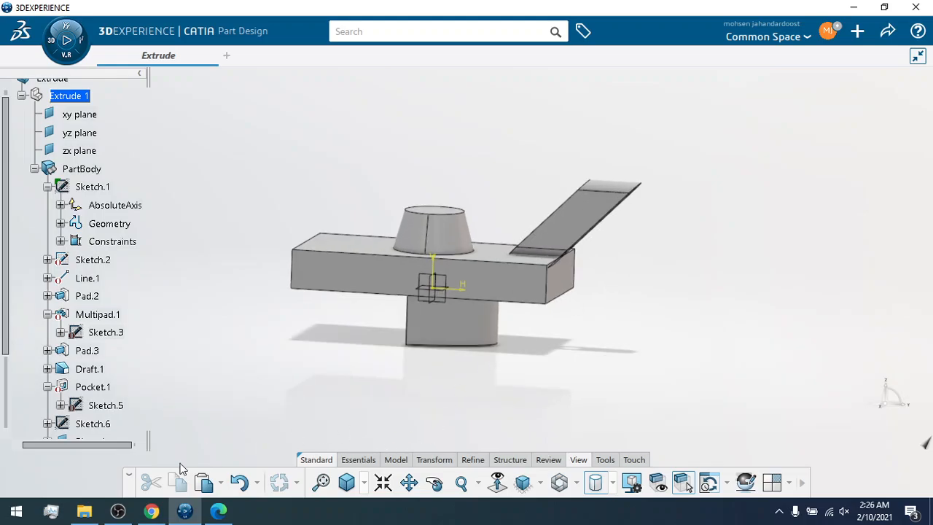
{"action": "mouse_move", "coordinate": [149, 513]}
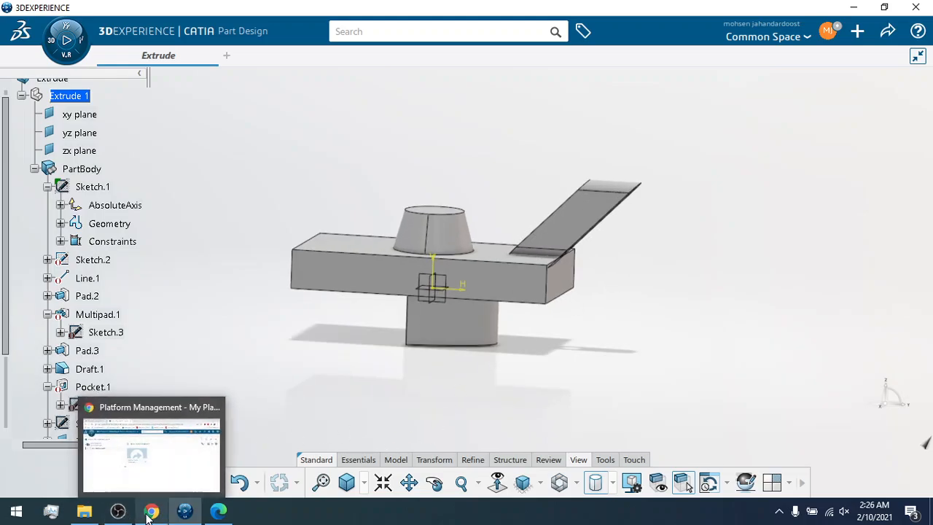
{"action": "left_click", "coordinate": [117, 510]}
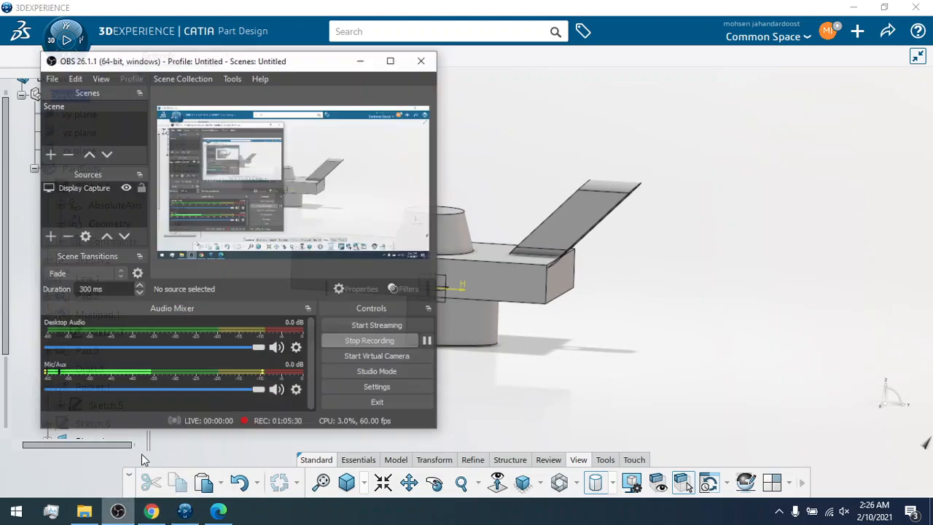